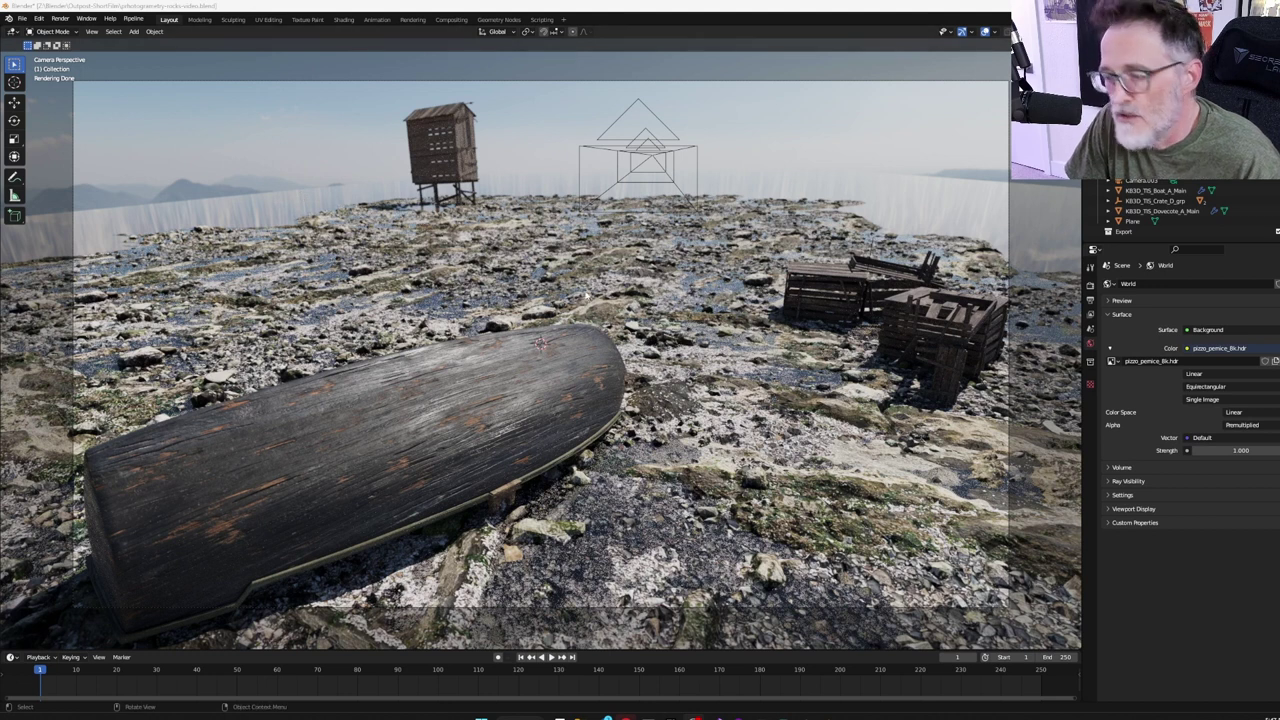
Step: Remove the rocks, boat and shack so only the mountain HDRI landscape remains in view
{"action": "key", "text": "ctrl+z"}
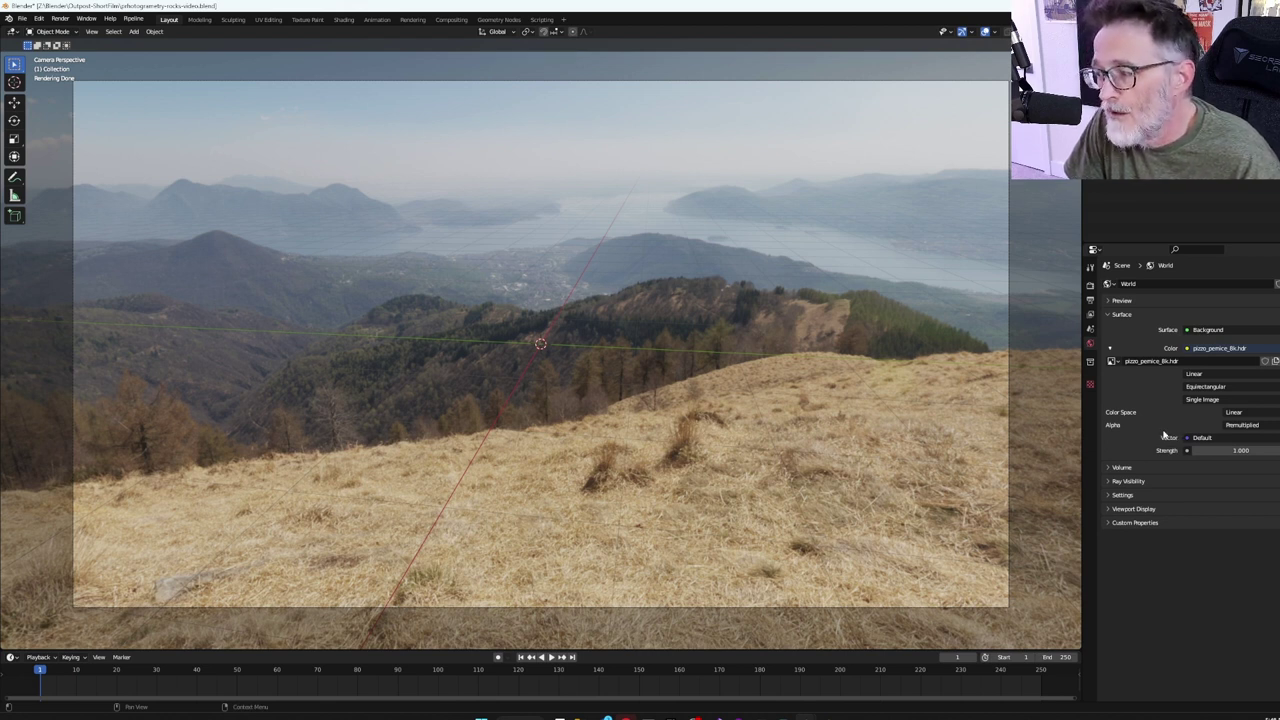
Step: Relink the kitbash town's missing textures from the KB3DTextures/2k folder and preview its materials
{"action": "mouse_move", "coordinate": [826, 716]}
{"action": "left_click", "coordinate": [826, 662]}
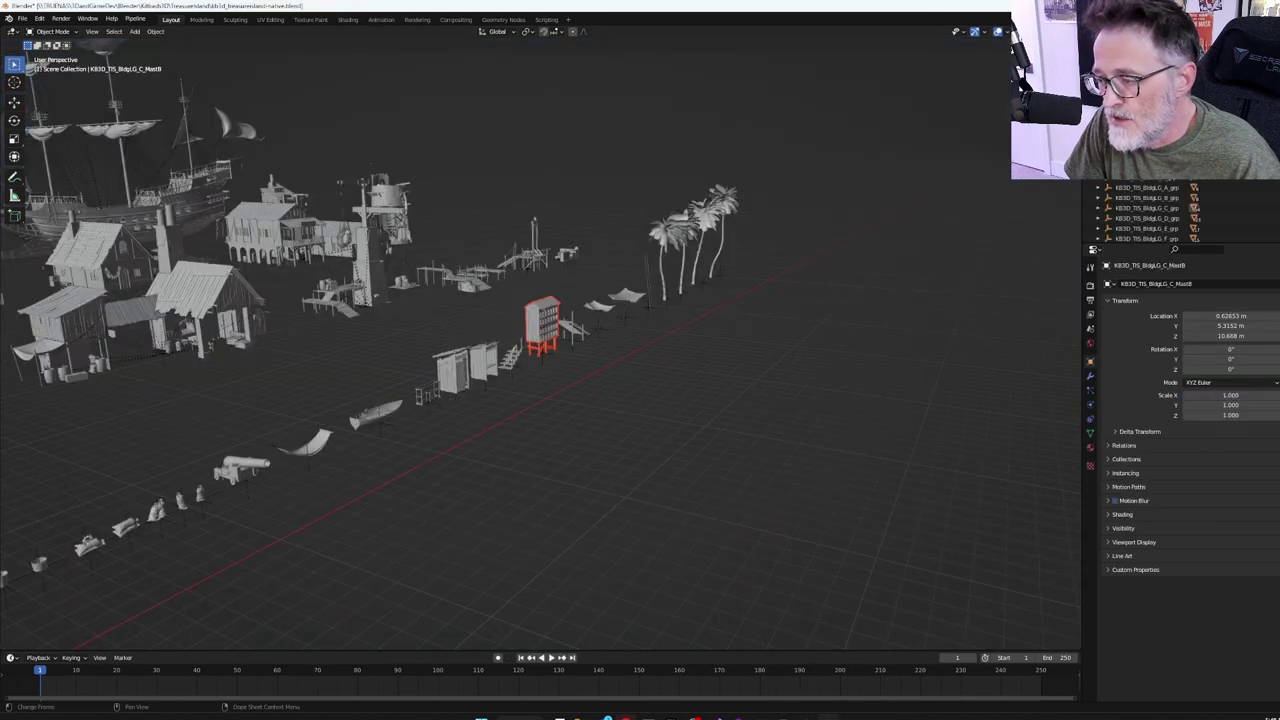
{"action": "left_click", "coordinate": [21, 18]}
{"action": "mouse_move", "coordinate": [63, 193]}
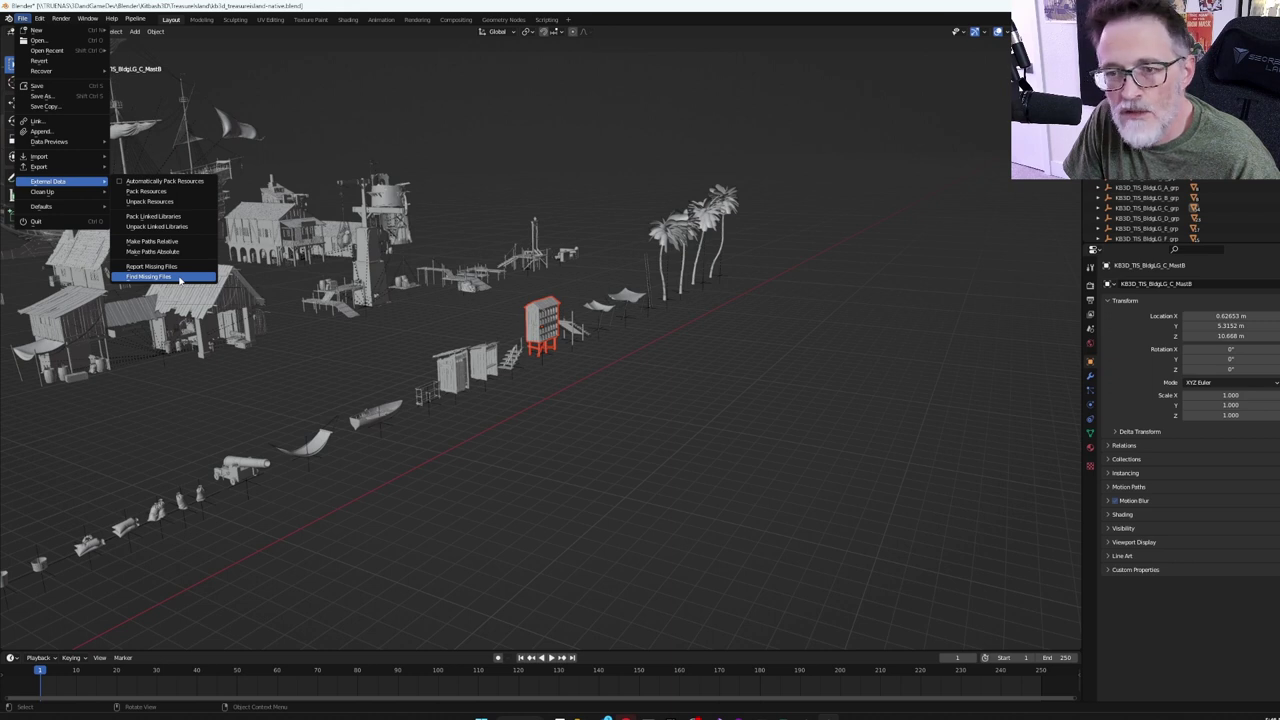
{"action": "left_click", "coordinate": [179, 280]}
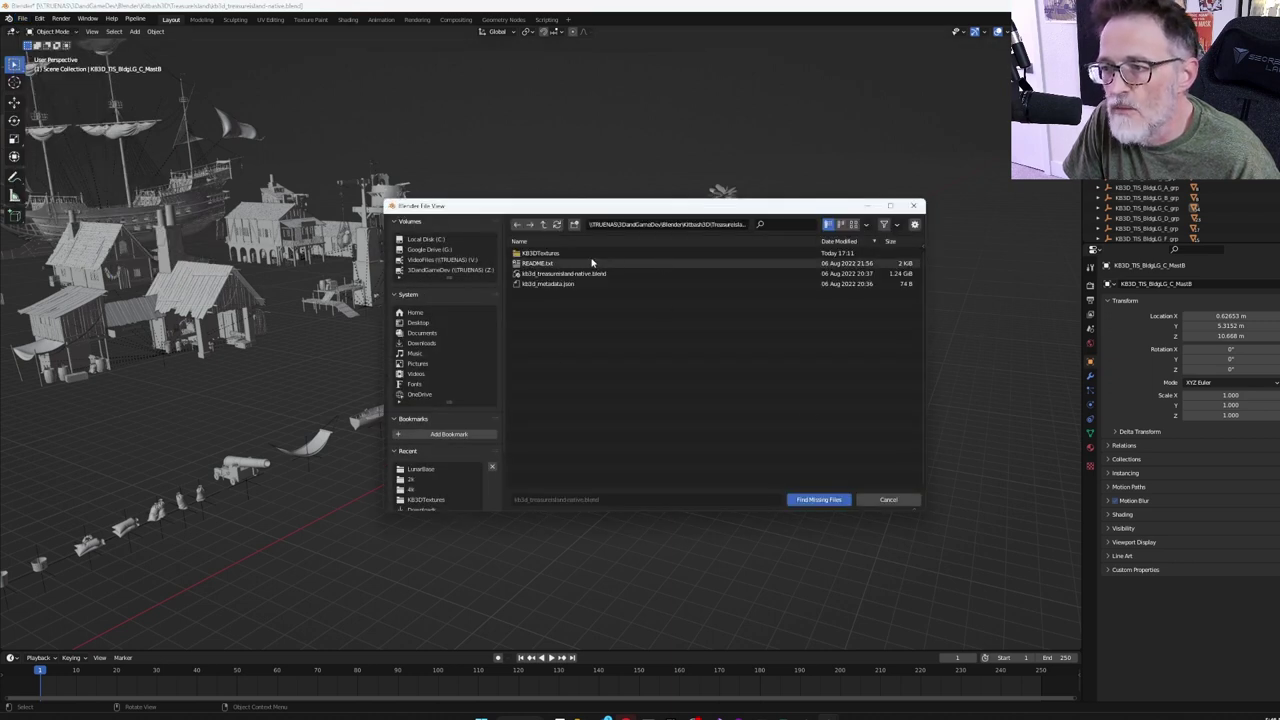
{"action": "double_click", "coordinate": [553, 253]}
{"action": "double_click", "coordinate": [526, 253]}
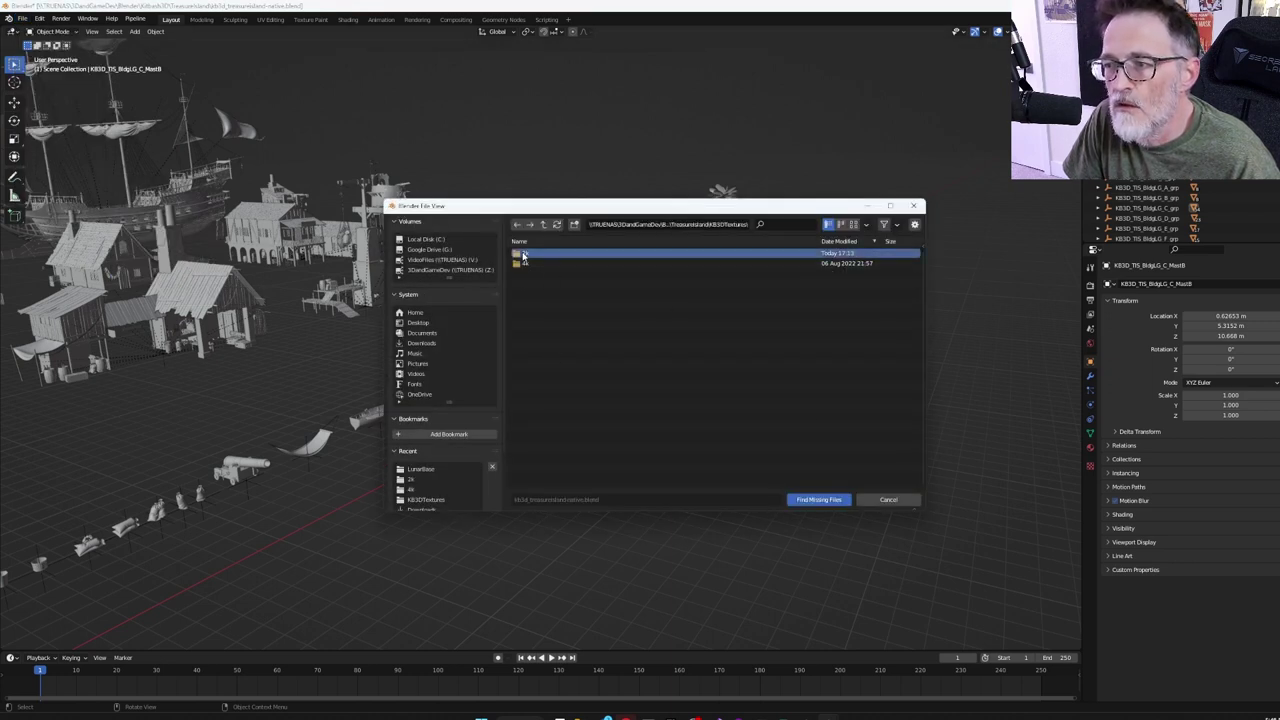
{"action": "left_click", "coordinate": [818, 500]}
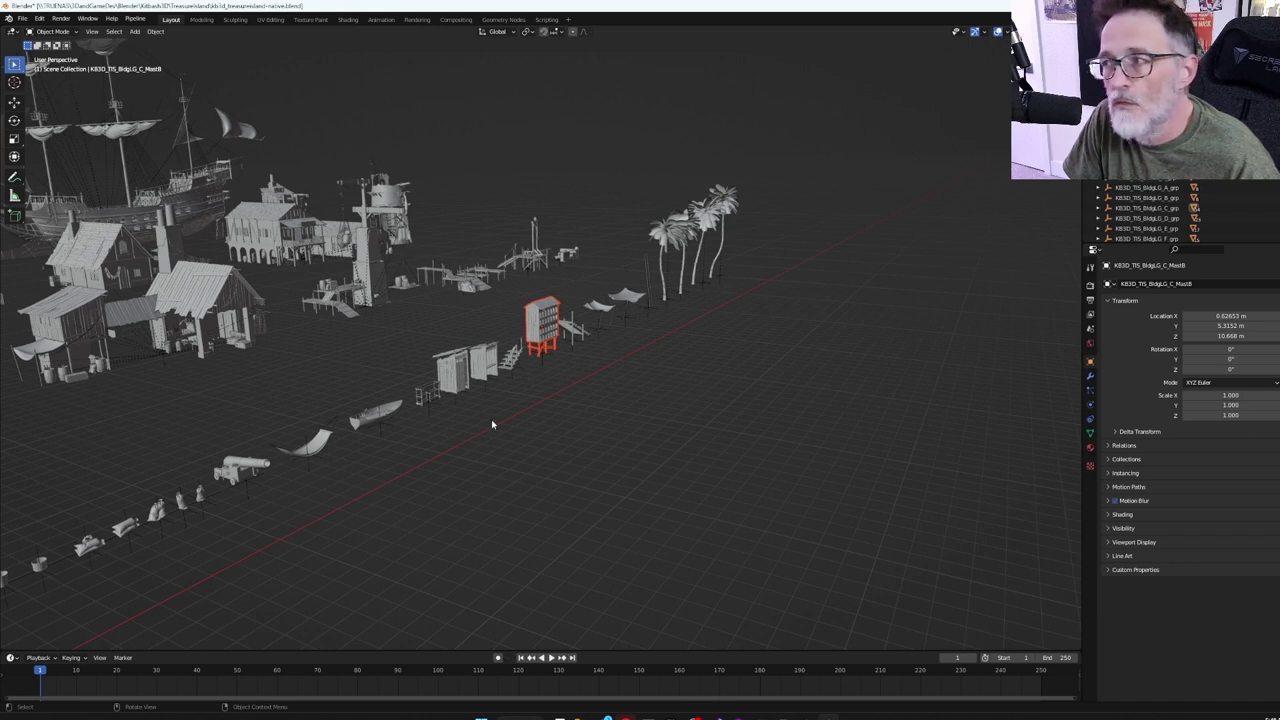
{"action": "key", "text": "z"}
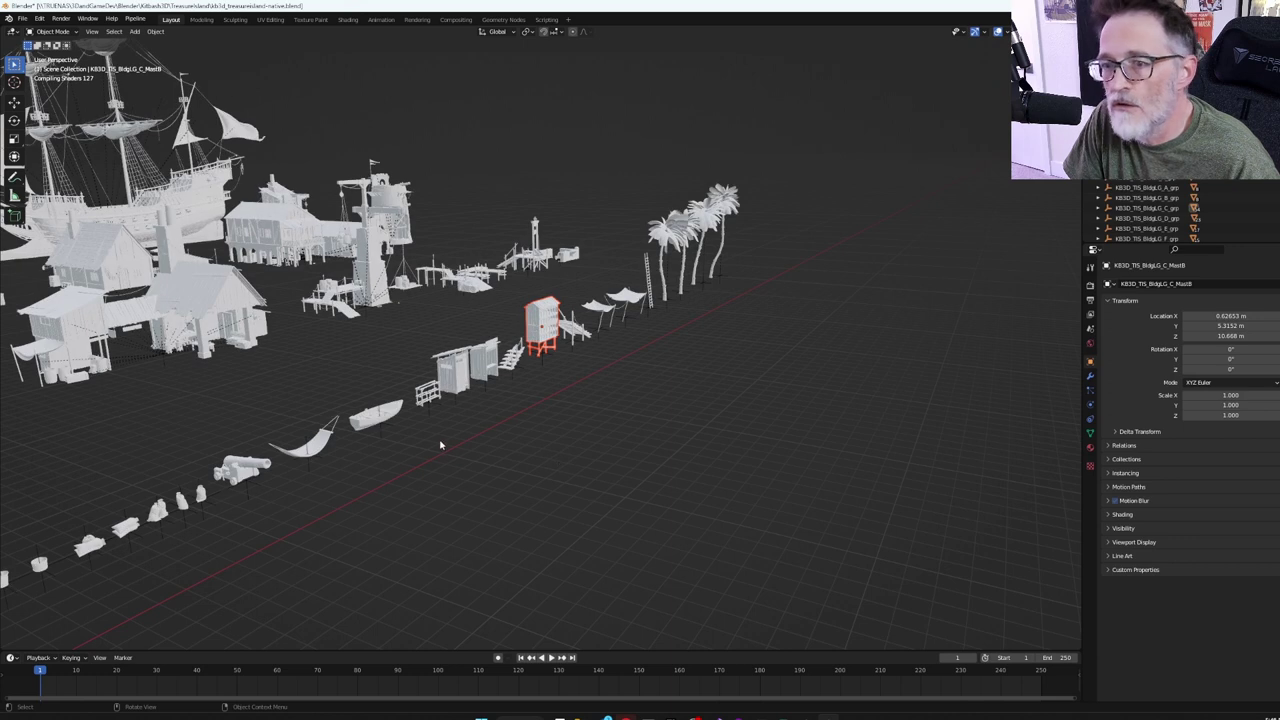
{"action": "mouse_move", "coordinate": [443, 443]}
{"action": "middle_mouse_down"}
{"action": "mouse_move", "coordinate": [537, 434]}
{"action": "mouse_move", "coordinate": [451, 432]}
{"action": "middle_mouse_up"}
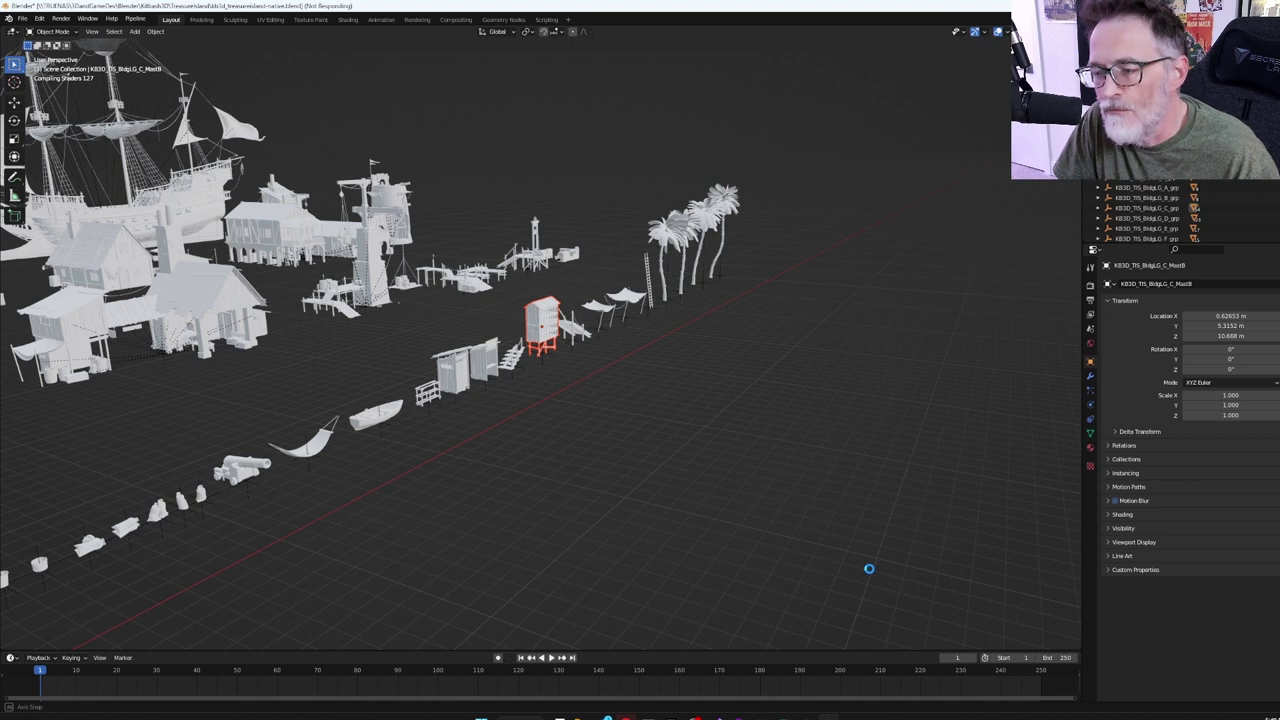
Step: In the Ground Assets file, view the ground scans in Material Preview and Rendered shading
{"action": "mouse_move", "coordinate": [805, 714]}
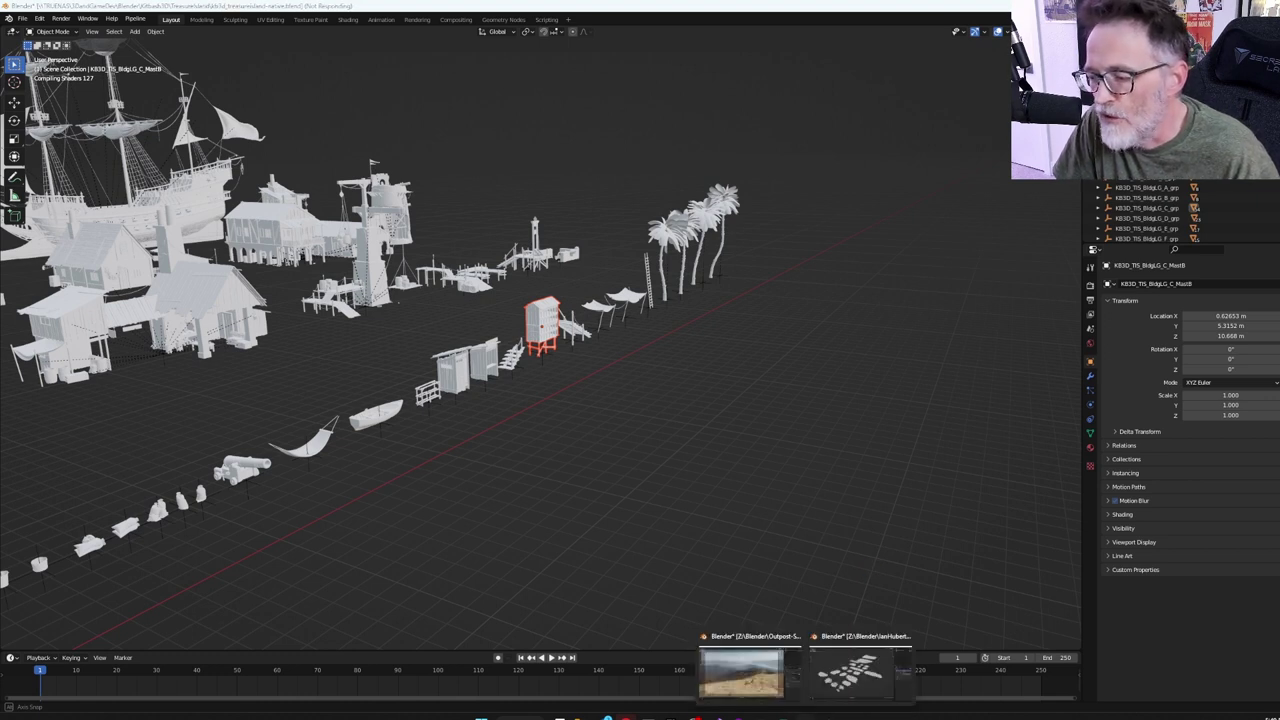
{"action": "left_click", "coordinate": [762, 686]}
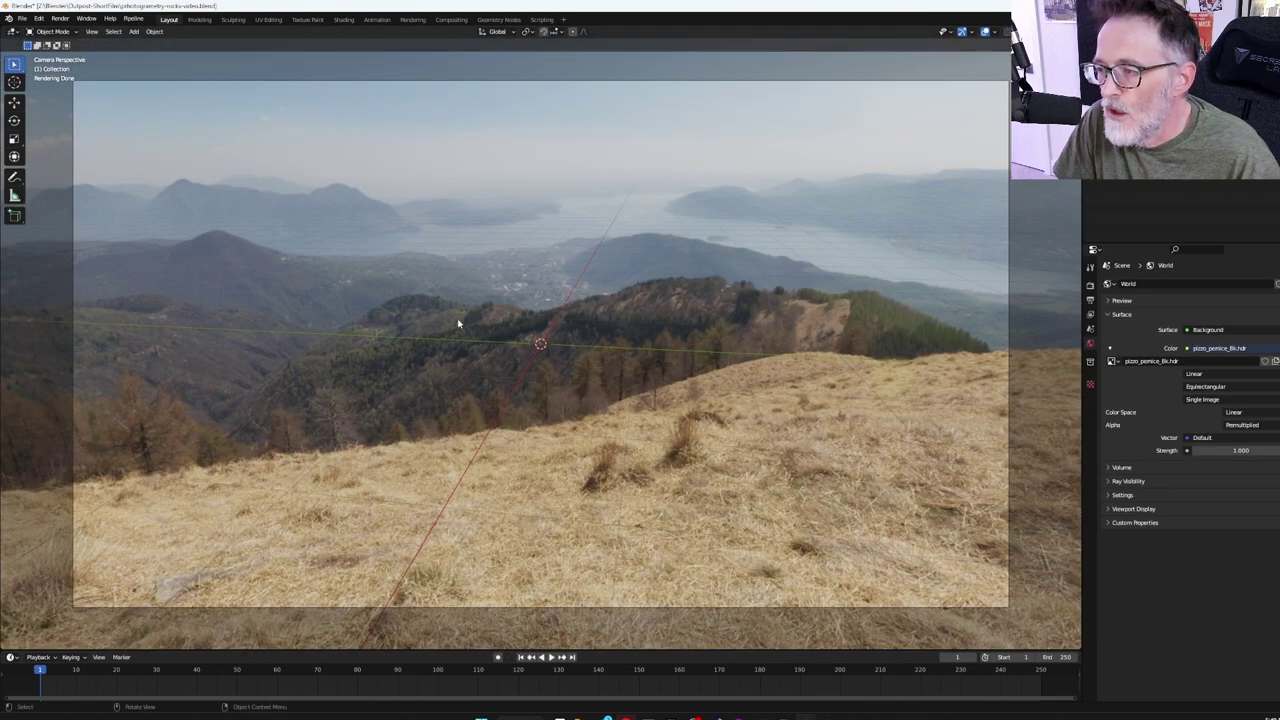
{"action": "mouse_move", "coordinate": [805, 714]}
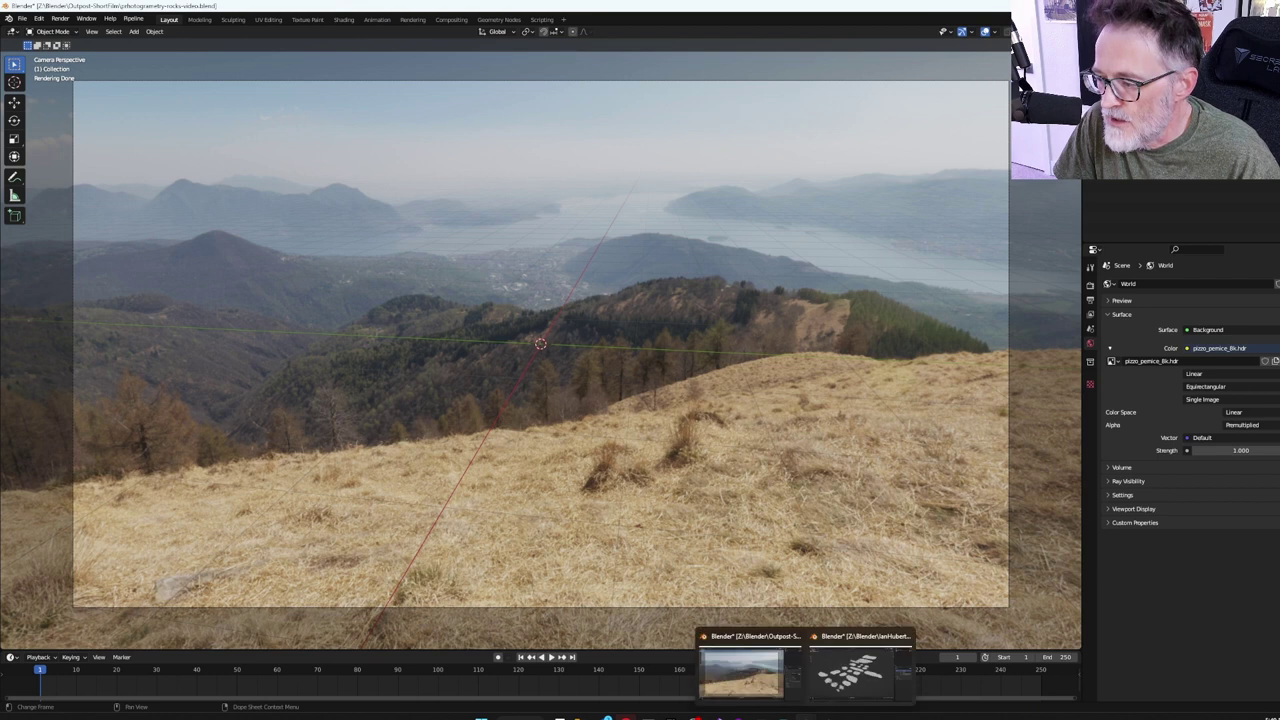
{"action": "left_click", "coordinate": [861, 655]}
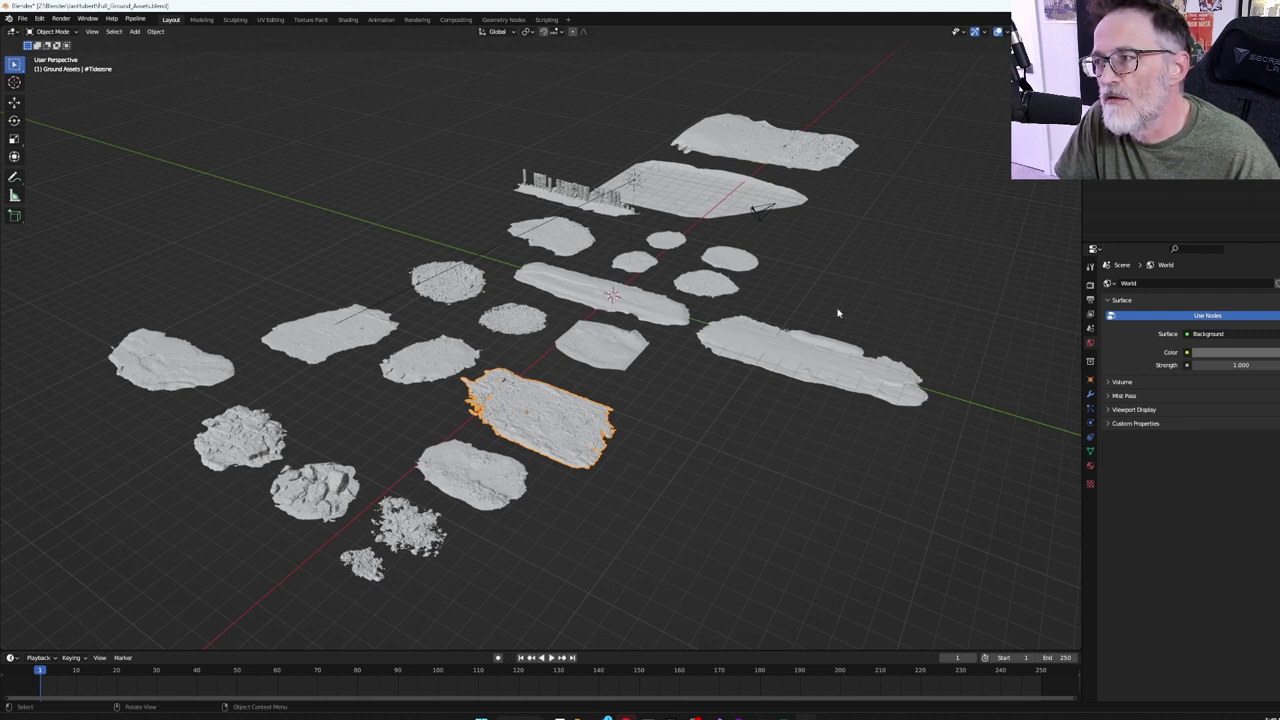
{"action": "key", "text": "z"}
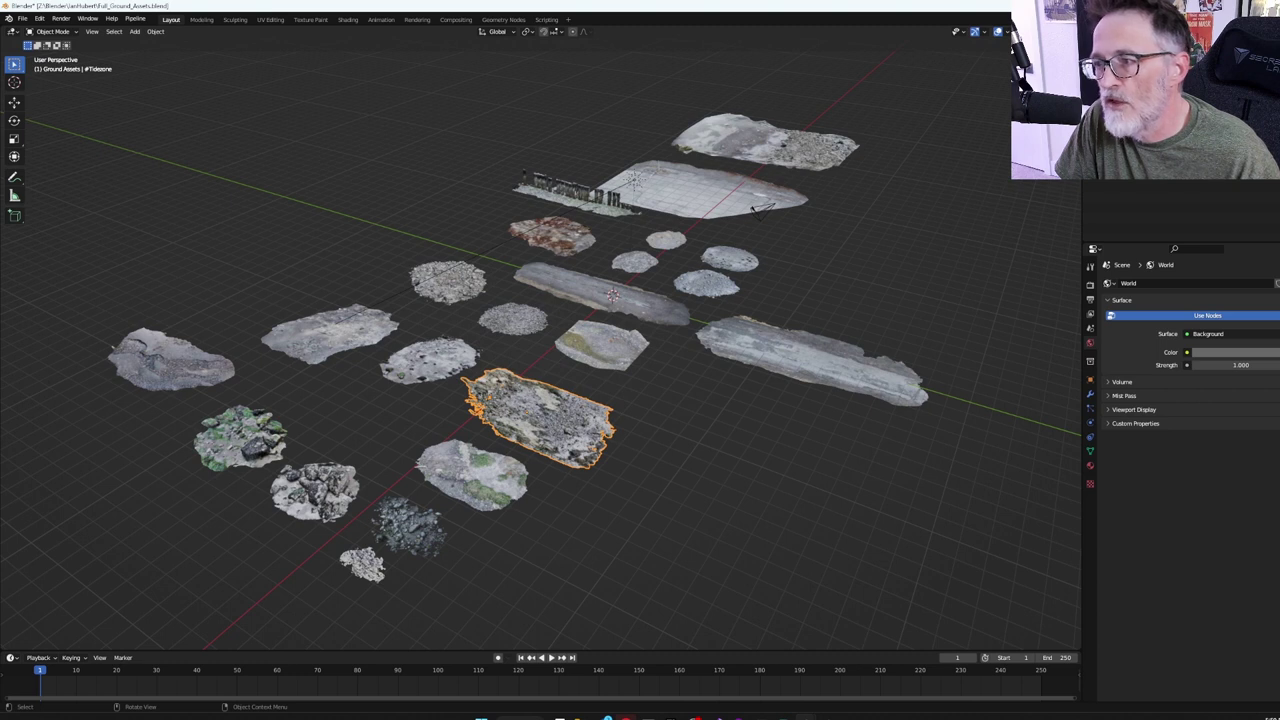
{"action": "key", "text": "z"}
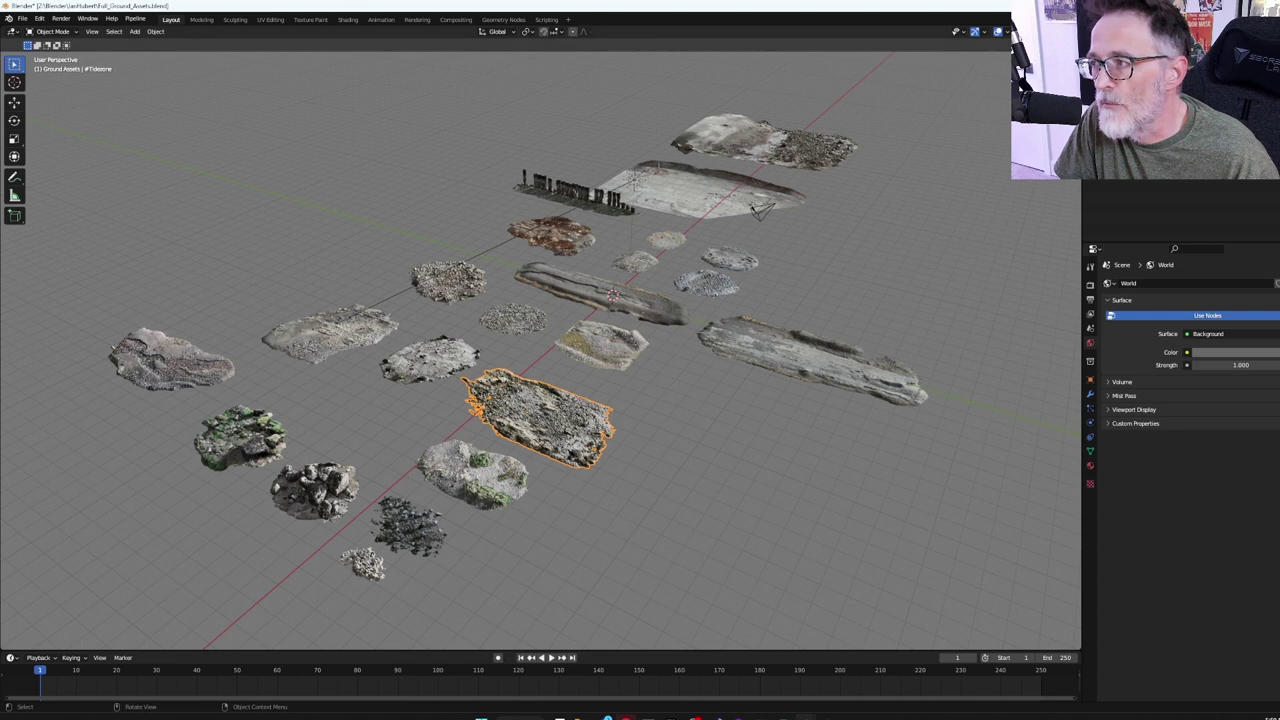
{"action": "key", "text": "alt+z"}
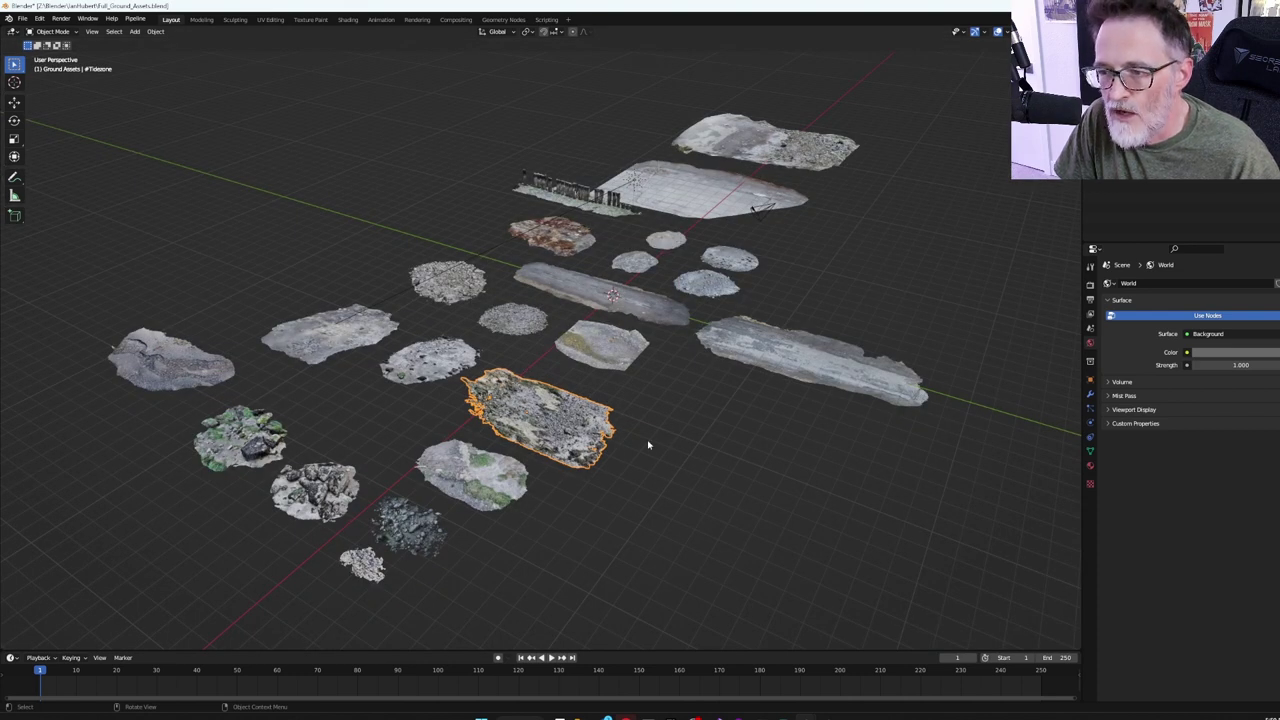
Step: Box-select the large central rock slab and copy it
{"action": "left_click", "coordinate": [660, 469]}
{"action": "left_click_drag", "start_coordinate": [673, 474], "coordinate": [585, 412]}
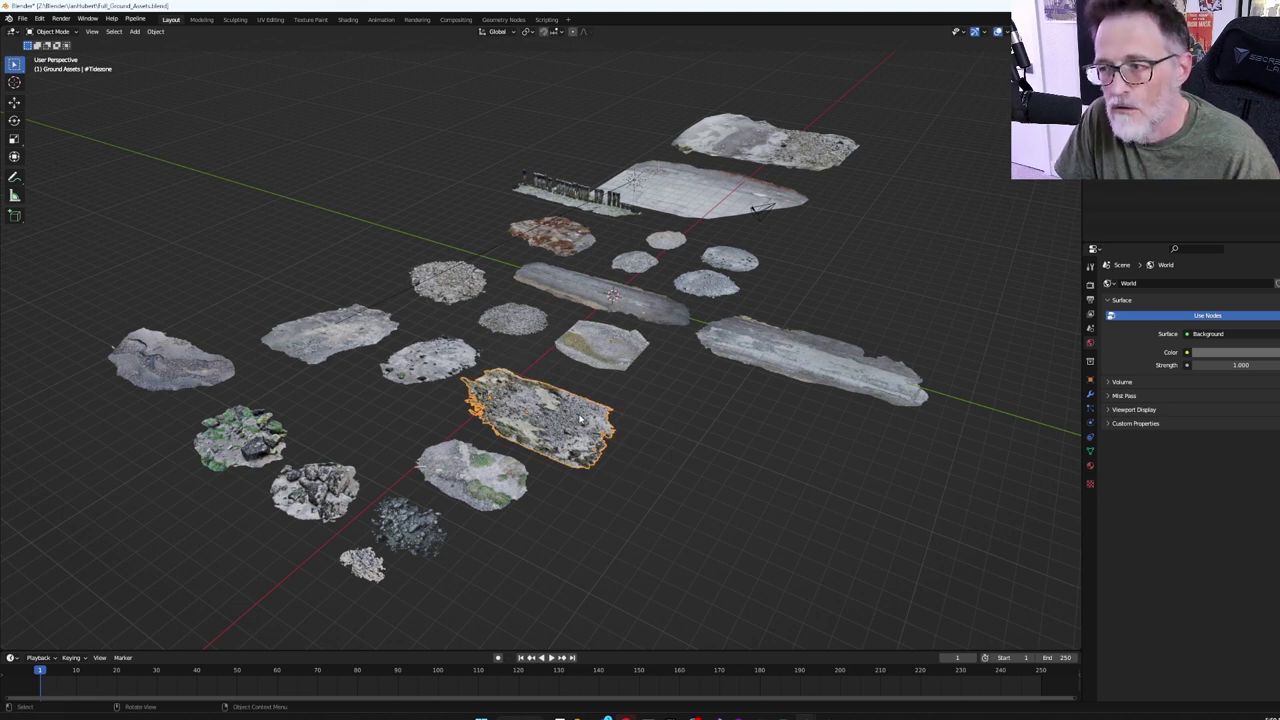
{"action": "key", "text": "ctrl+c"}
Step: Paste the copied rock slab into the Outpost scene and select the Tidezone object
{"action": "mouse_move", "coordinate": [797, 707]}
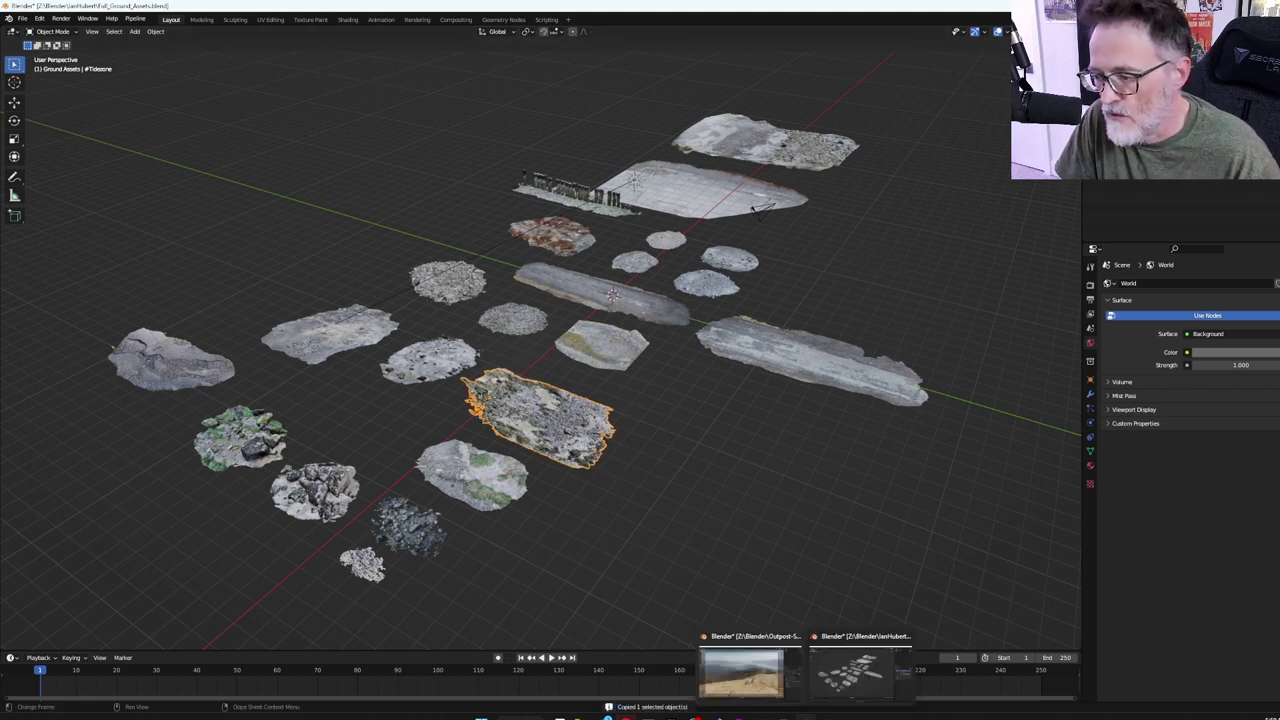
{"action": "left_click", "coordinate": [742, 668]}
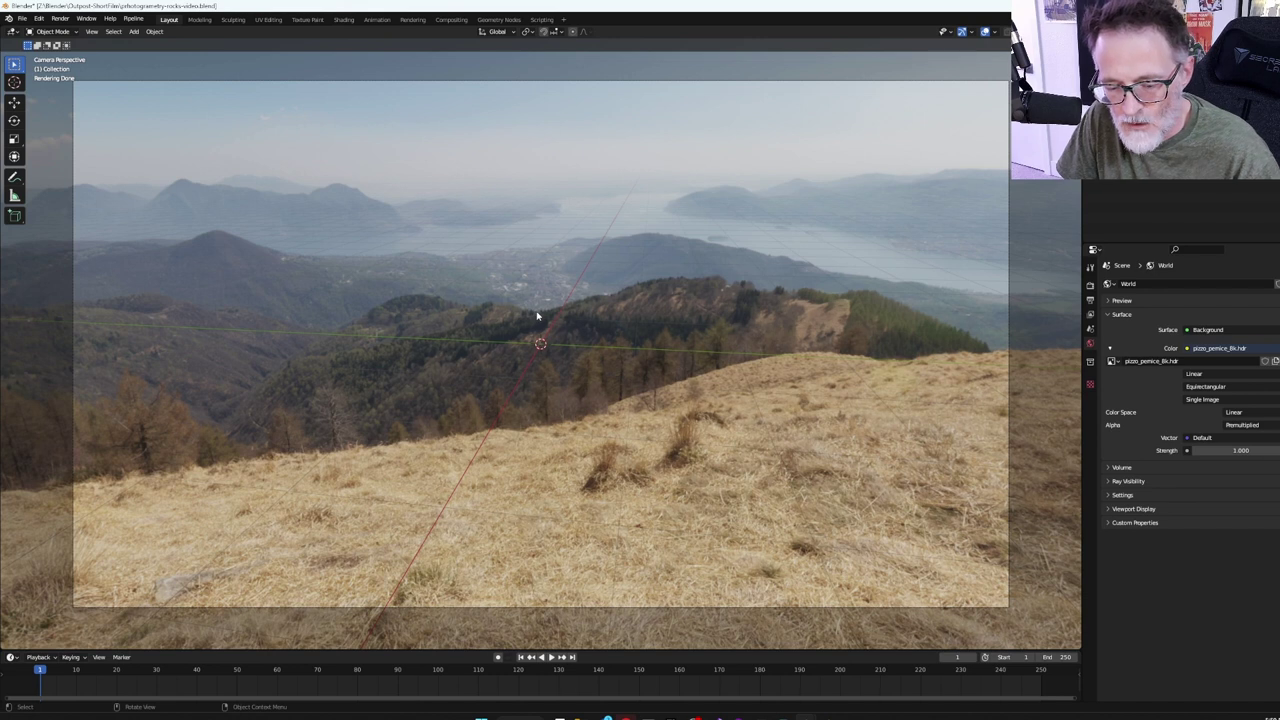
{"action": "key", "text": "ctrl+v"}
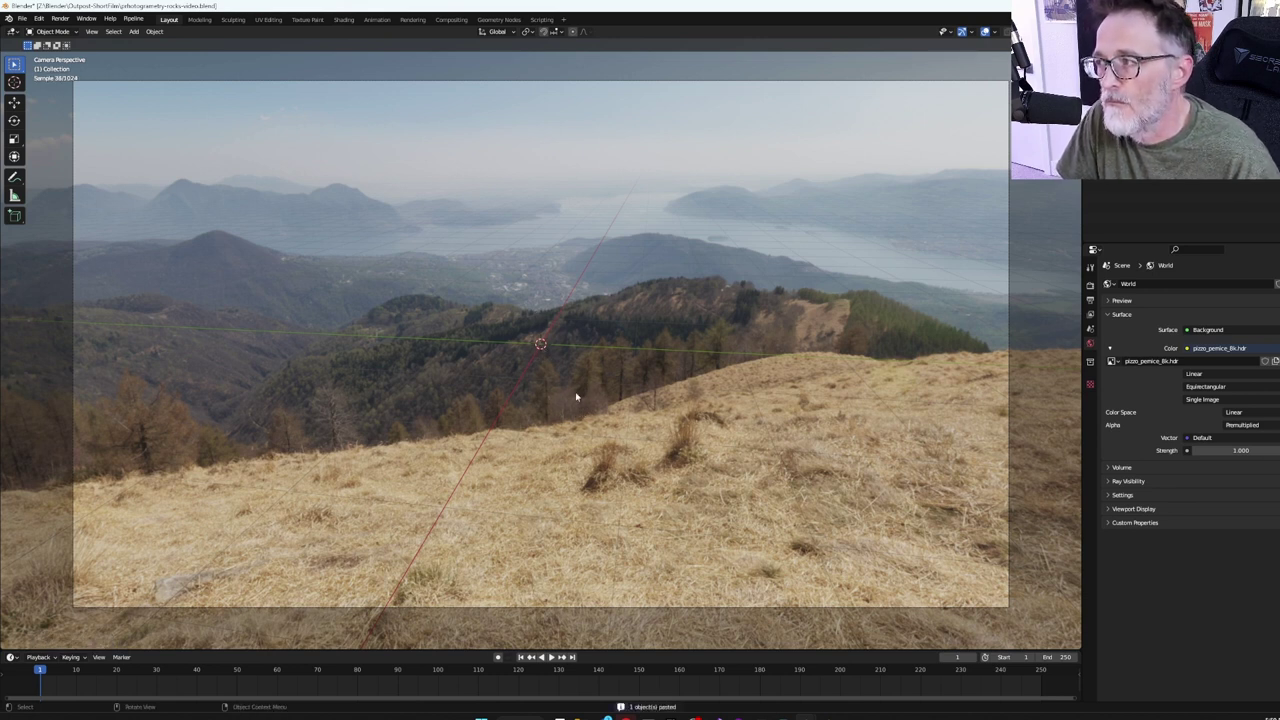
{"action": "scroll", "coordinate": [545, 386], "scroll_direction": "down", "scroll_amount": 6}
{"action": "scroll", "coordinate": [547, 382], "scroll_direction": "up", "scroll_amount": 6}
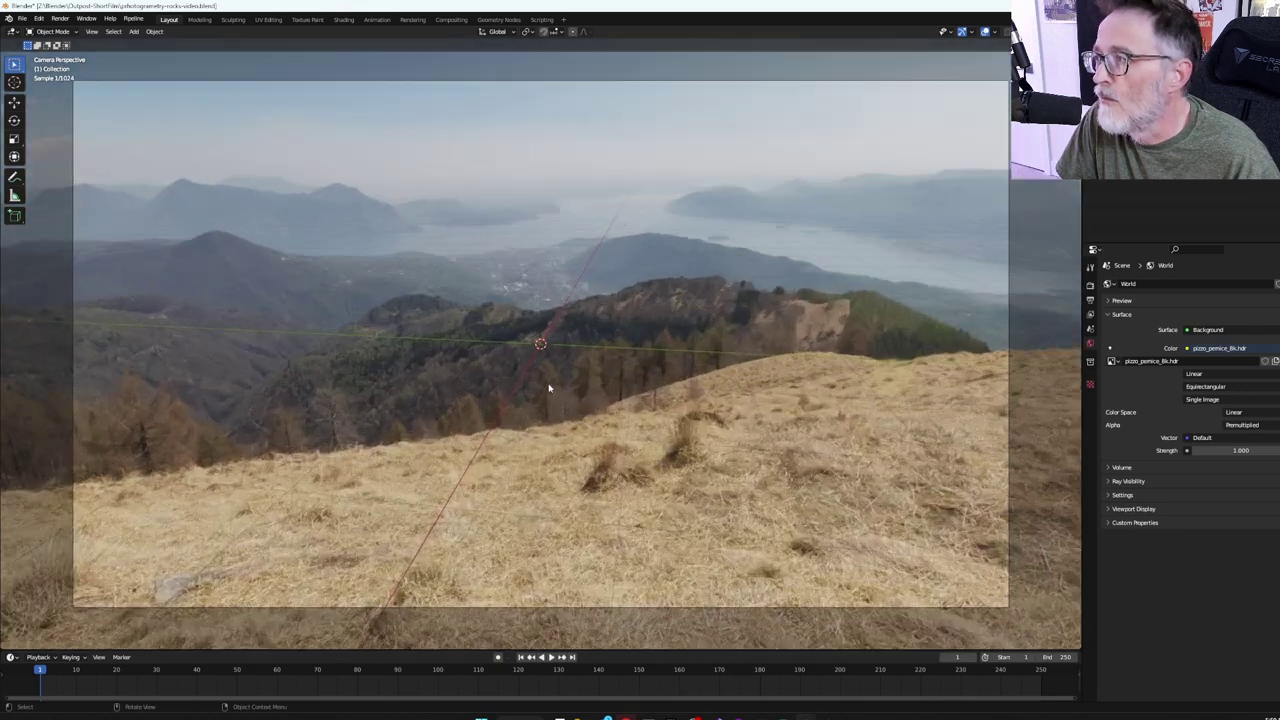
{"action": "scroll", "coordinate": [548, 388], "scroll_direction": "up", "scroll_amount": 1}
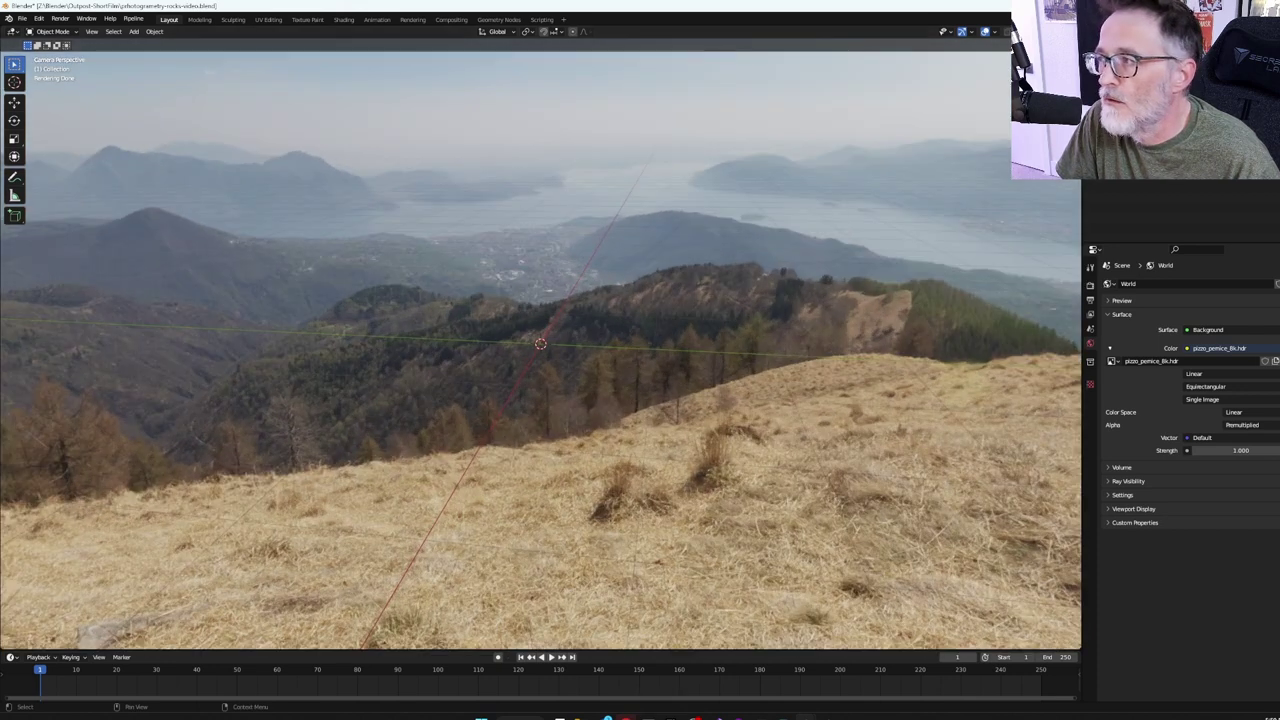
{"action": "left_click", "coordinate": [633, 390]}
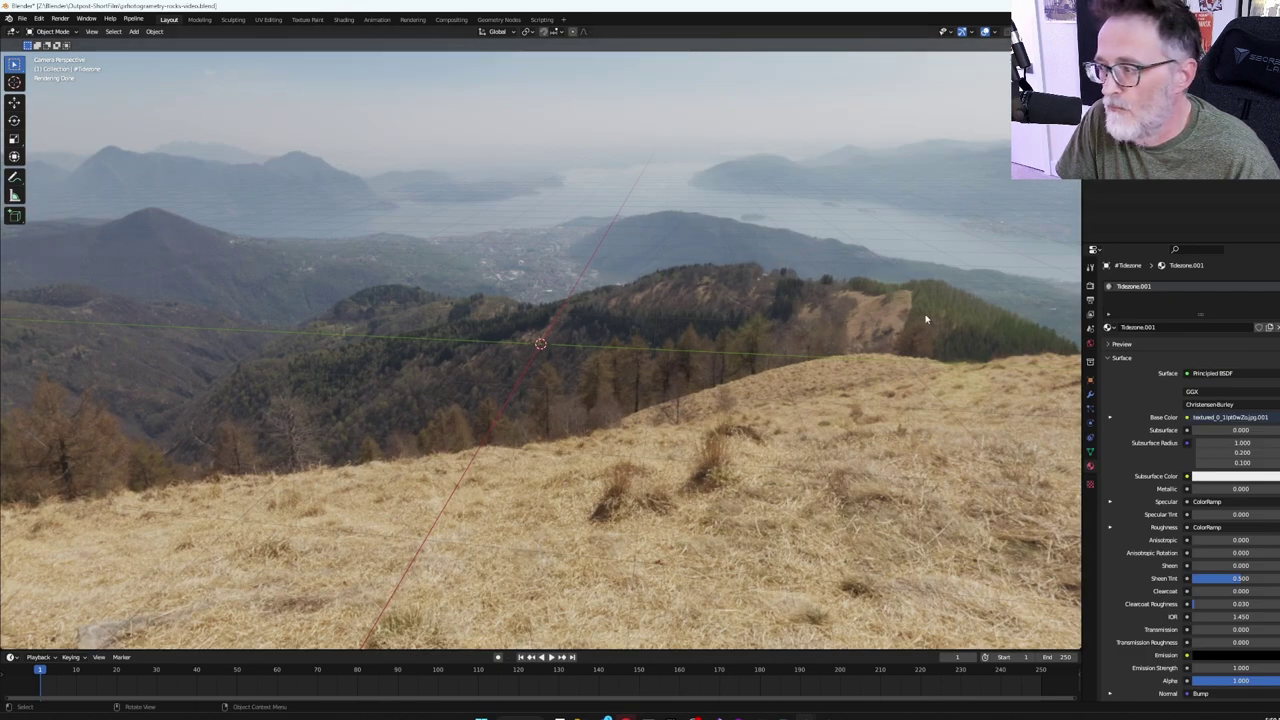
Step: Set the slab's location to X 0, Y 0, Z 0, keeping its 90.3° X rotation
{"action": "left_click", "coordinate": [1090, 378]}
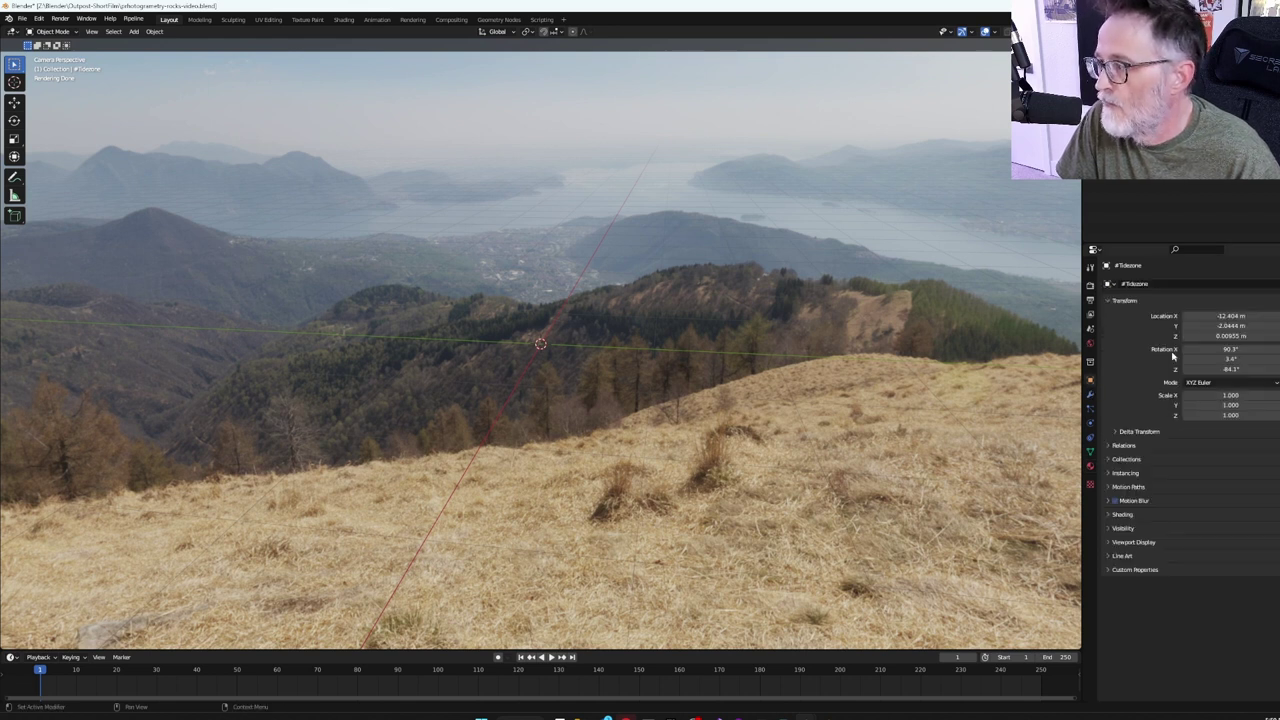
{"action": "double_click", "coordinate": [1215, 316]}
{"action": "type", "text": "0"}
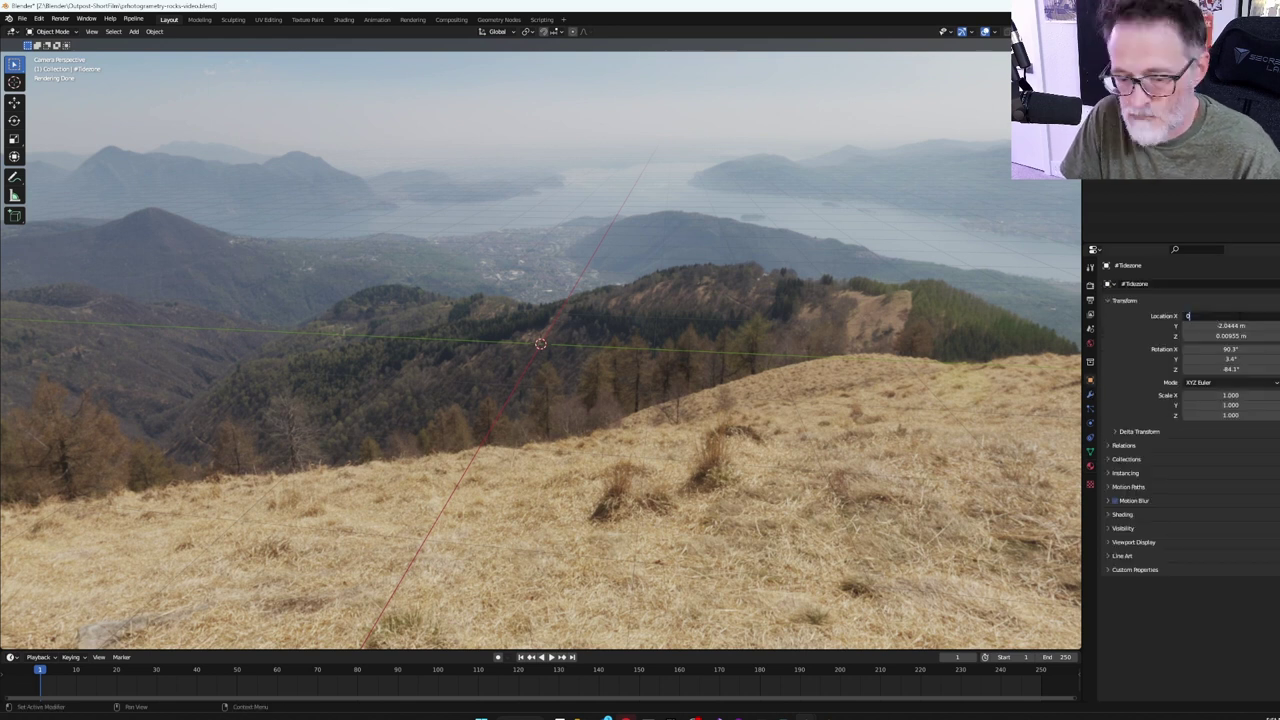
{"action": "key", "text": "Tab"}
{"action": "type", "text": "0"}
{"action": "key", "text": "Tab"}
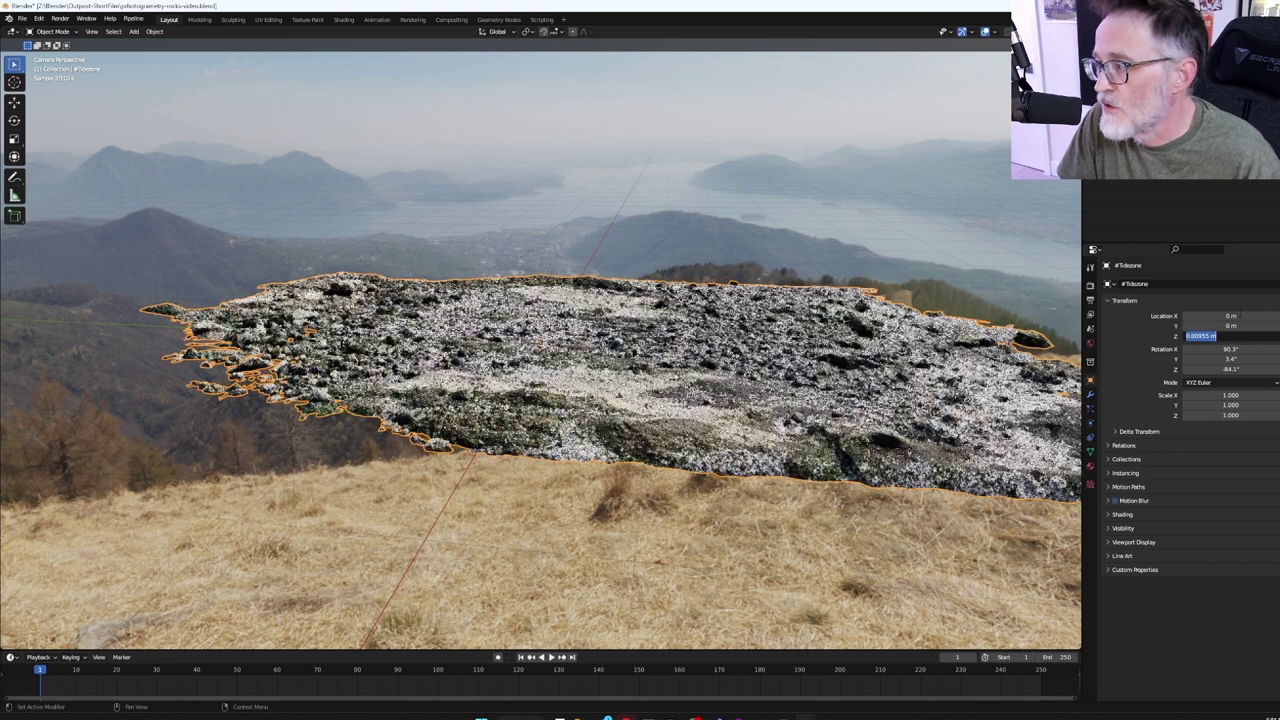
{"action": "type", "text": "0"}
{"action": "key", "text": "Tab"}
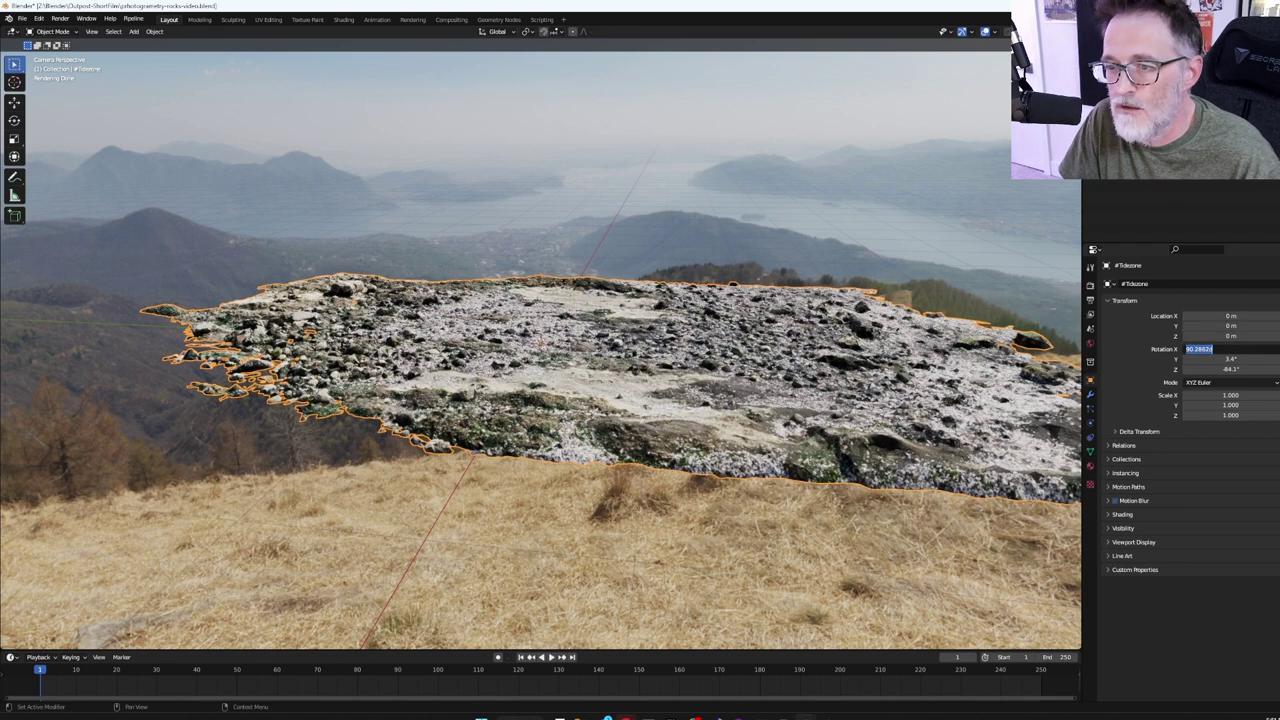
{"action": "key", "text": "Return"}
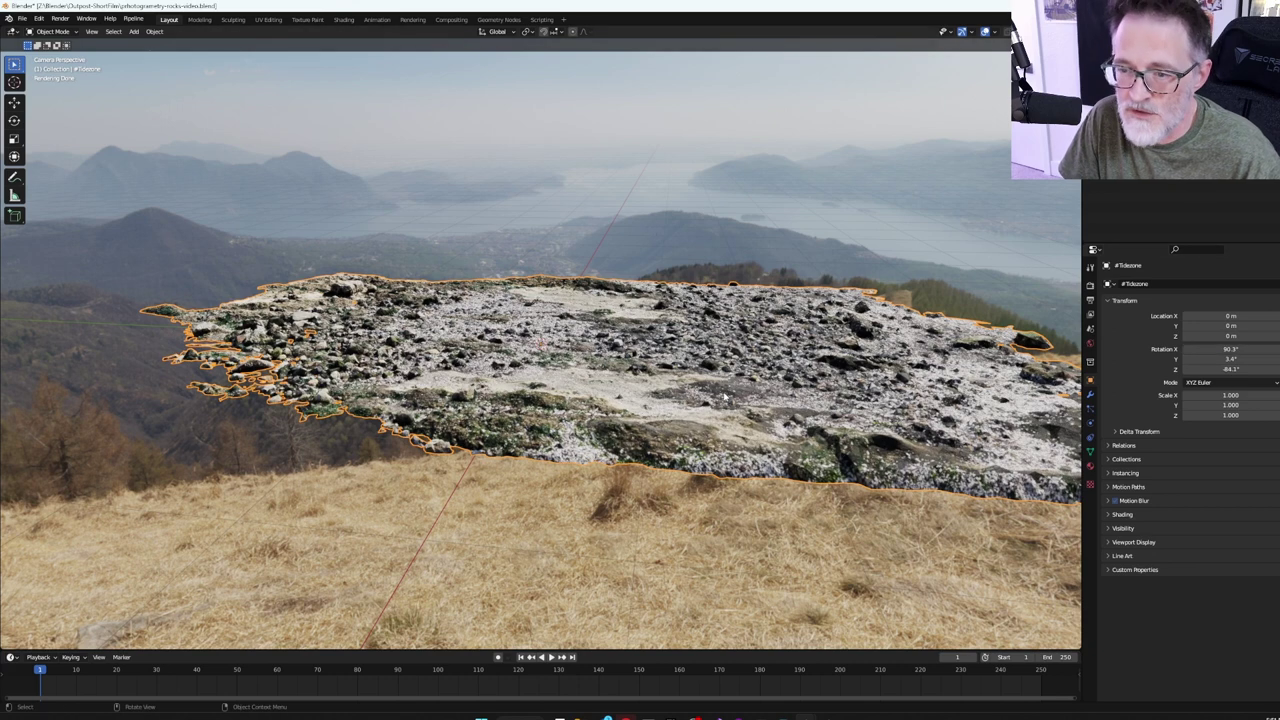
Step: Move the slab 1.2725 m along the Y axis
{"action": "key", "text": "g"}
{"action": "key", "text": "y"}
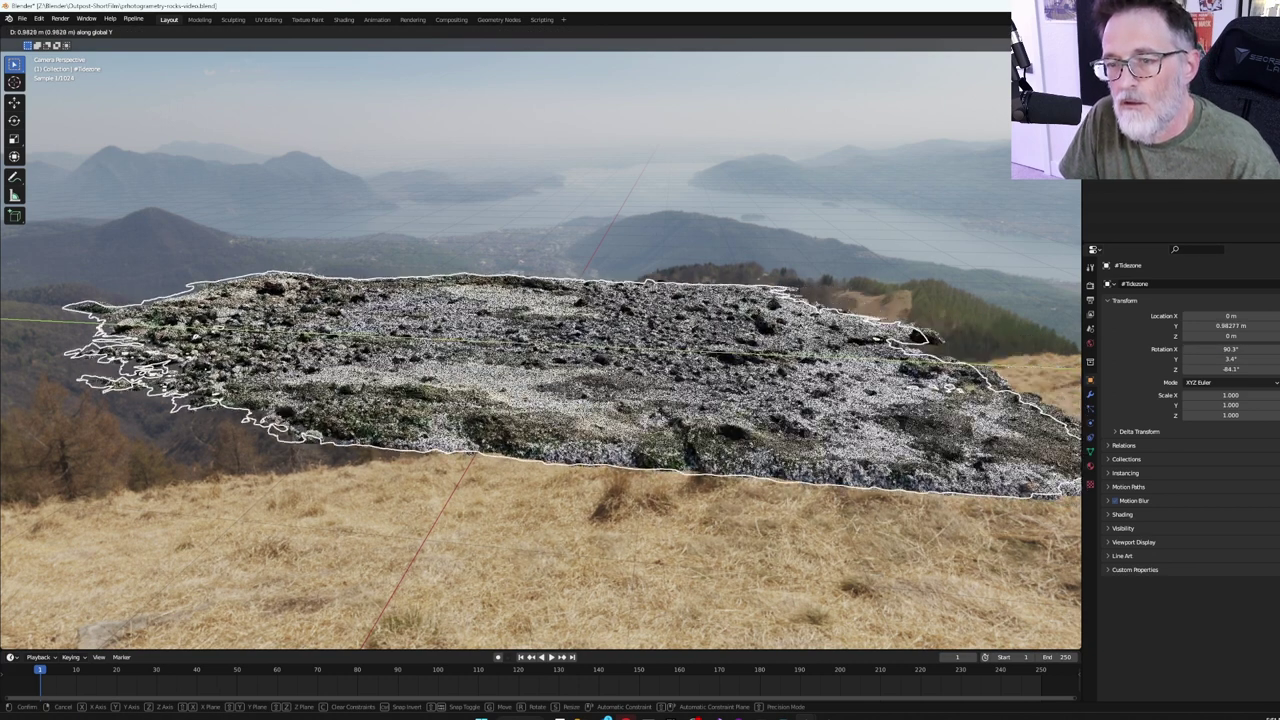
{"action": "left_click", "coordinate": [591, 381]}
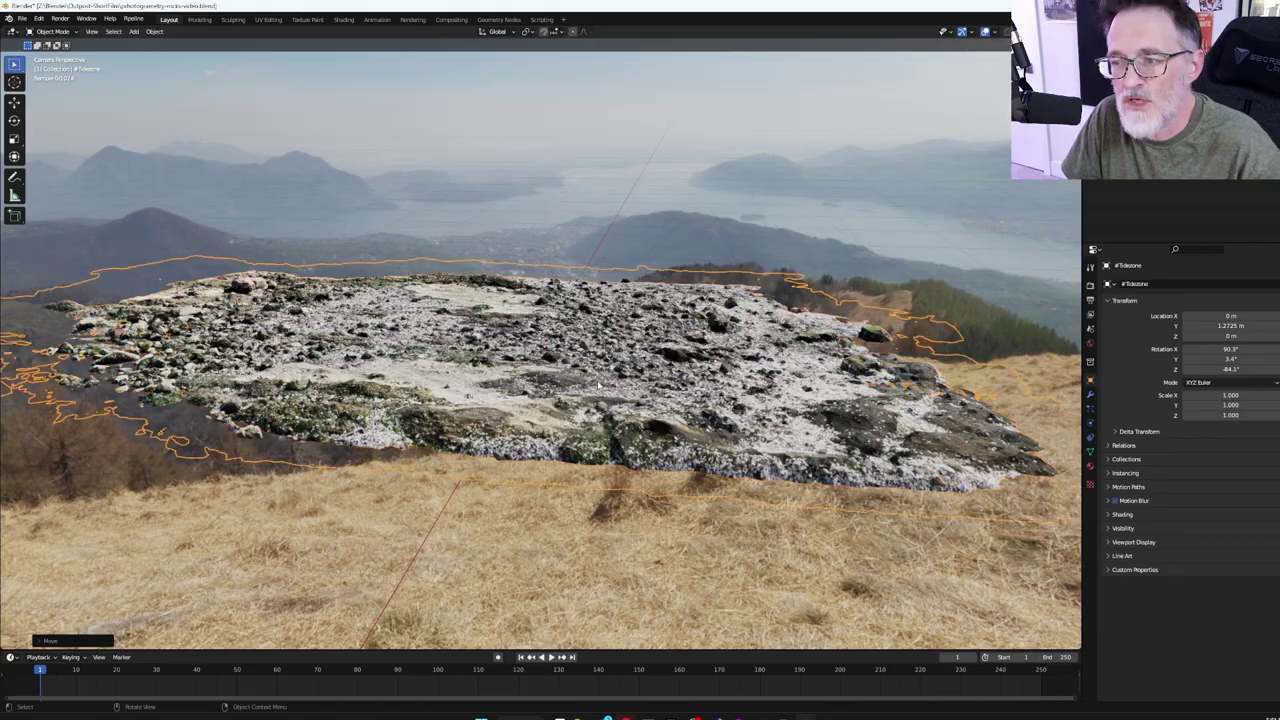
Step: Zoom in on the Tidezone rock scan and toggle its wireframe display on and back off
{"action": "scroll", "coordinate": [596, 384], "scroll_direction": "up", "scroll_amount": 4}
{"action": "scroll", "coordinate": [598, 384], "scroll_direction": "up", "scroll_amount": 3}
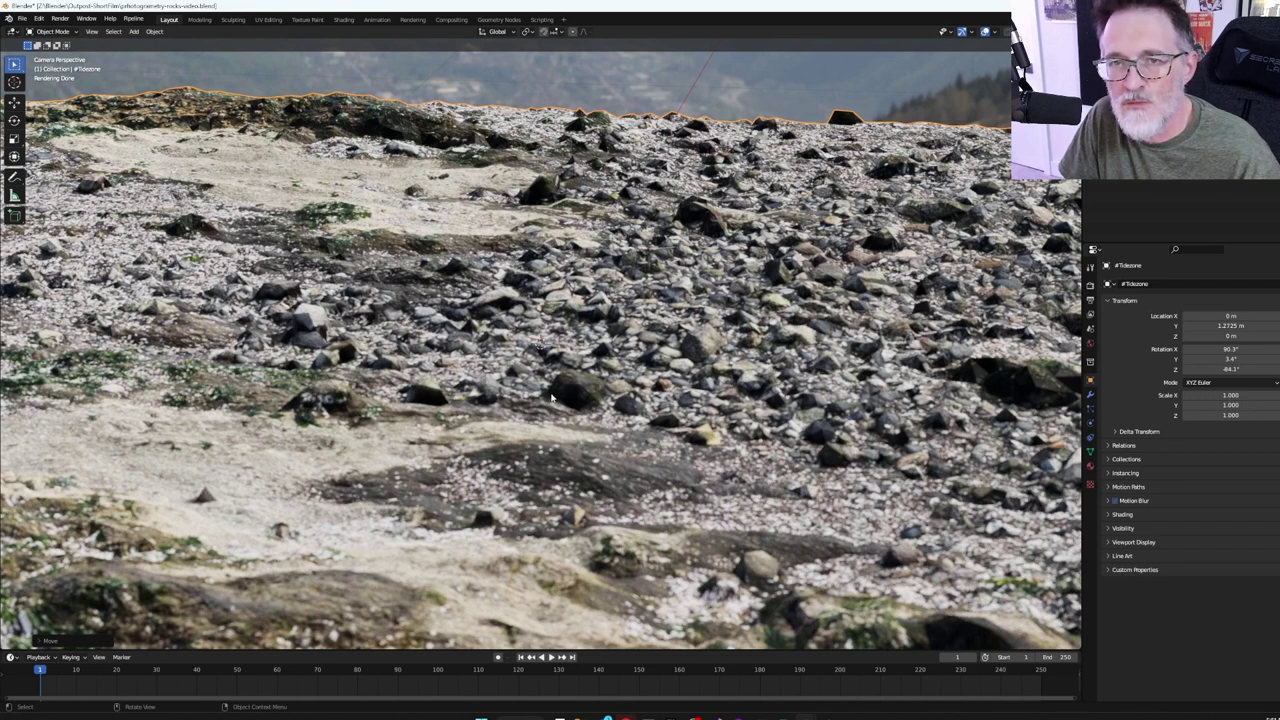
{"action": "scroll", "coordinate": [551, 398], "scroll_direction": "down", "scroll_amount": 5}
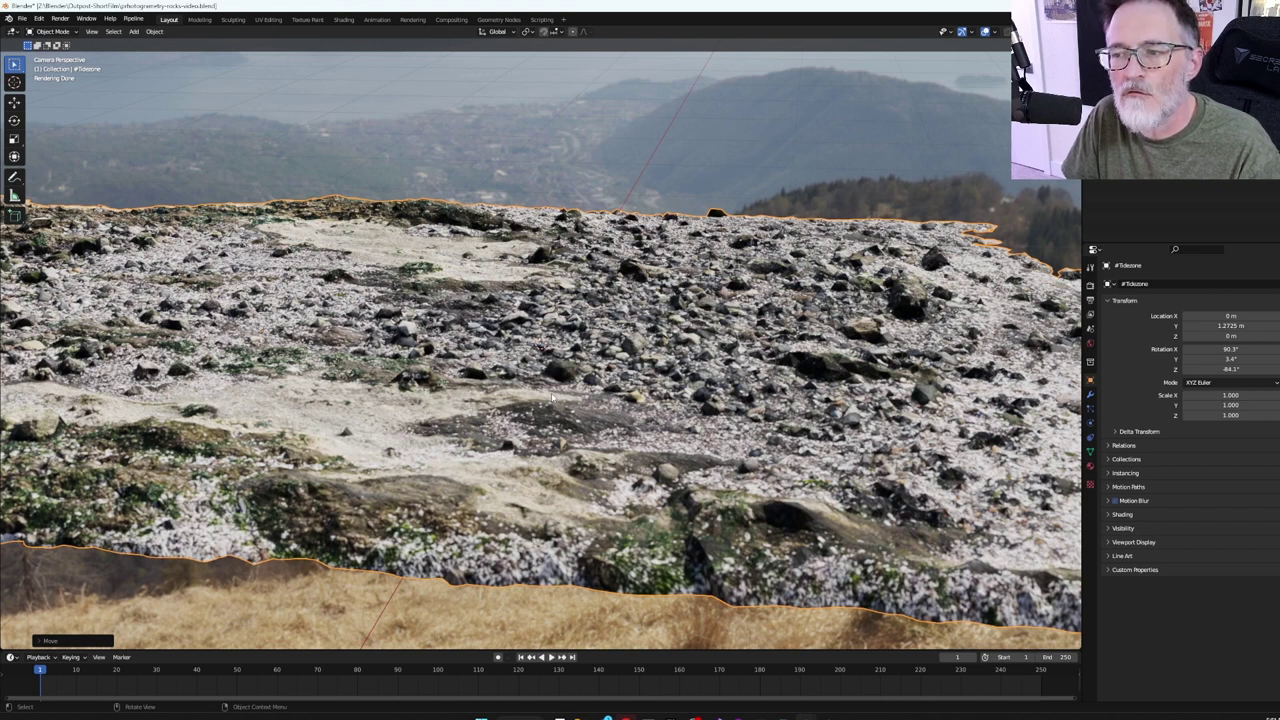
{"action": "key", "text": "shift+z"}
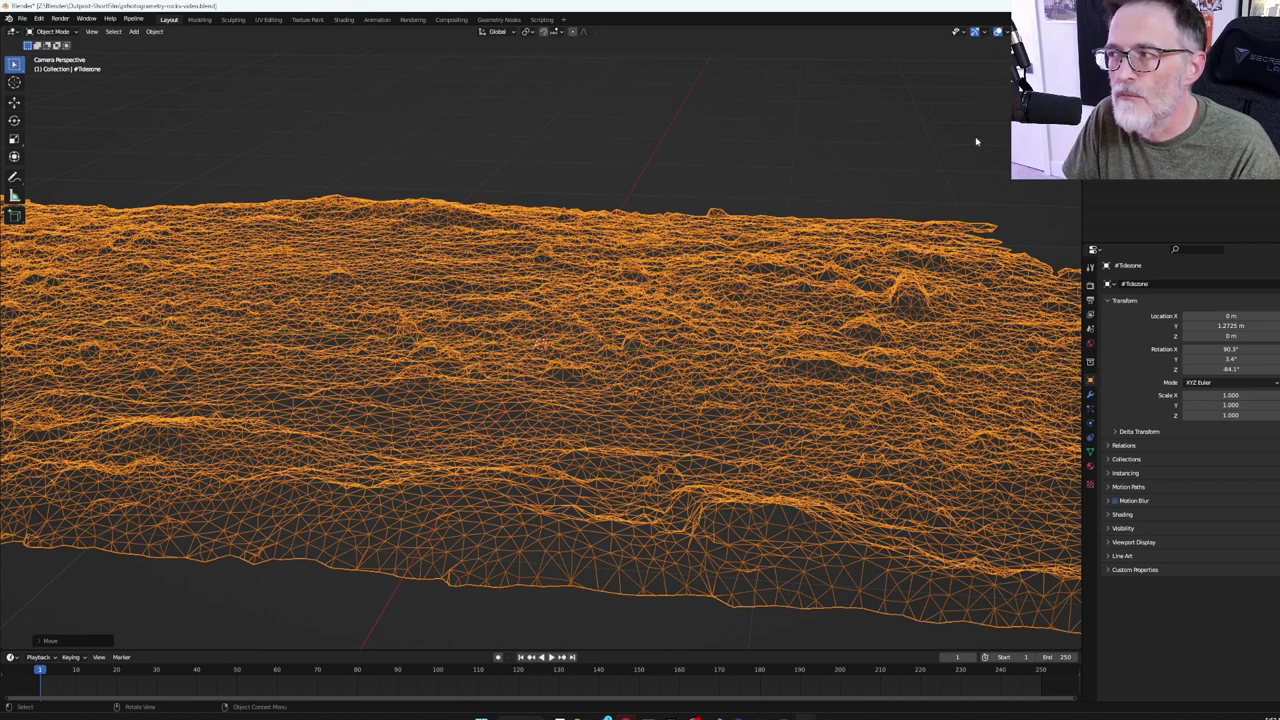
{"action": "key", "text": "shift+z"}
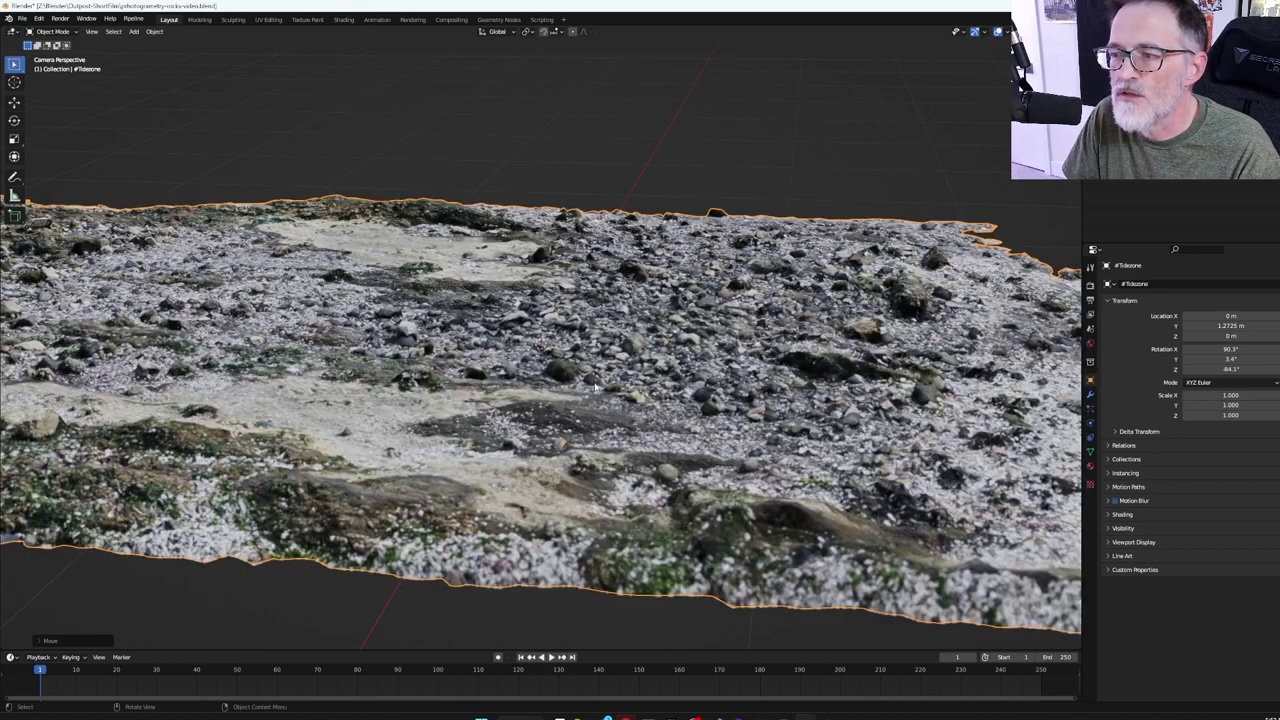
Step: Add a new camera to the scene
{"action": "scroll", "coordinate": [503, 393], "scroll_direction": "down", "scroll_amount": 4}
{"action": "scroll", "coordinate": [503, 393], "scroll_direction": "up", "scroll_amount": 4}
{"action": "scroll", "coordinate": [503, 393], "scroll_direction": "down", "scroll_amount": 3}
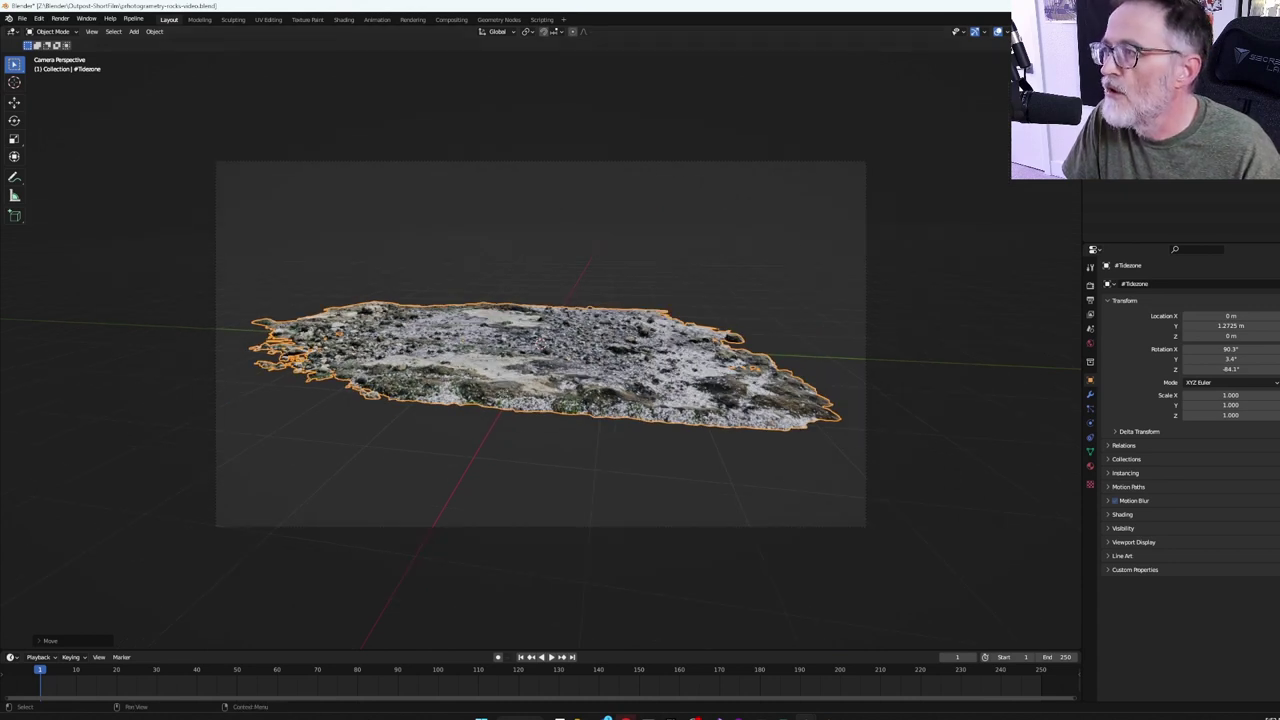
{"action": "scroll", "coordinate": [560, 405], "scroll_direction": "up", "scroll_amount": 2}
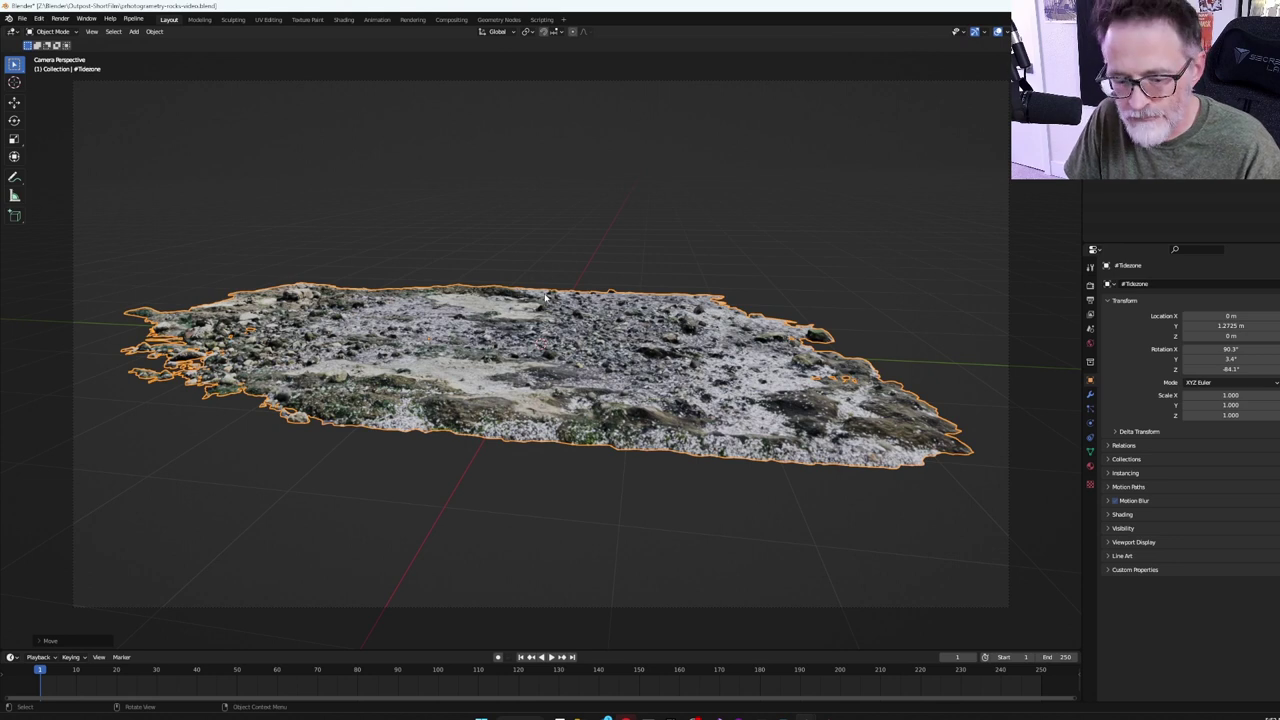
{"action": "key", "text": "shift+a"}
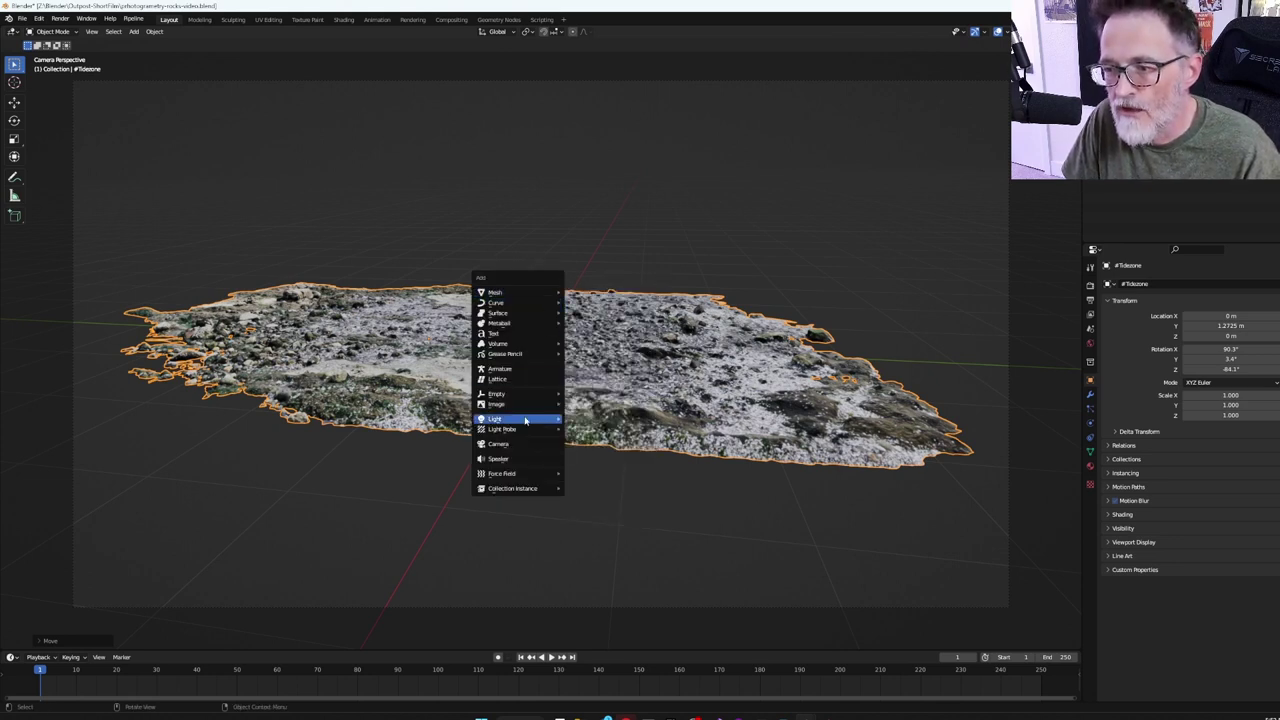
{"action": "left_click", "coordinate": [524, 444]}
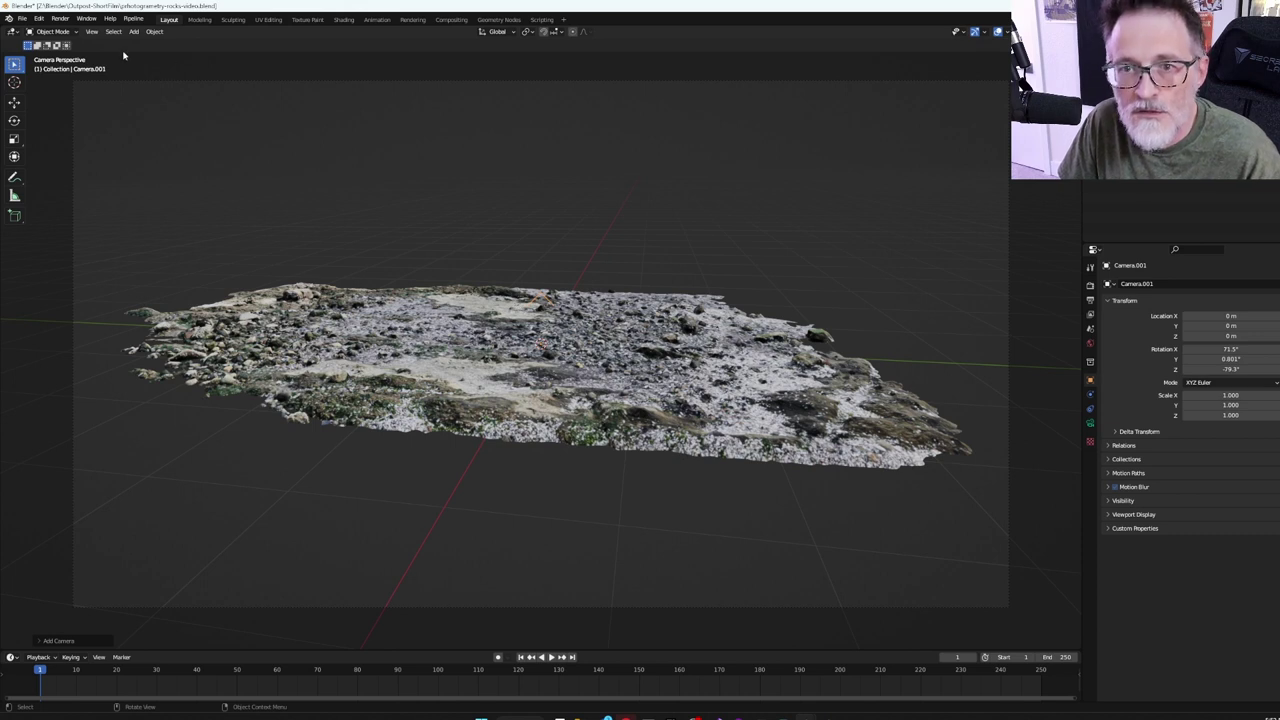
Step: Orbit to an elevated three-quarter view of the rock and align Camera.001 to it
{"action": "left_click", "coordinate": [92, 38]}
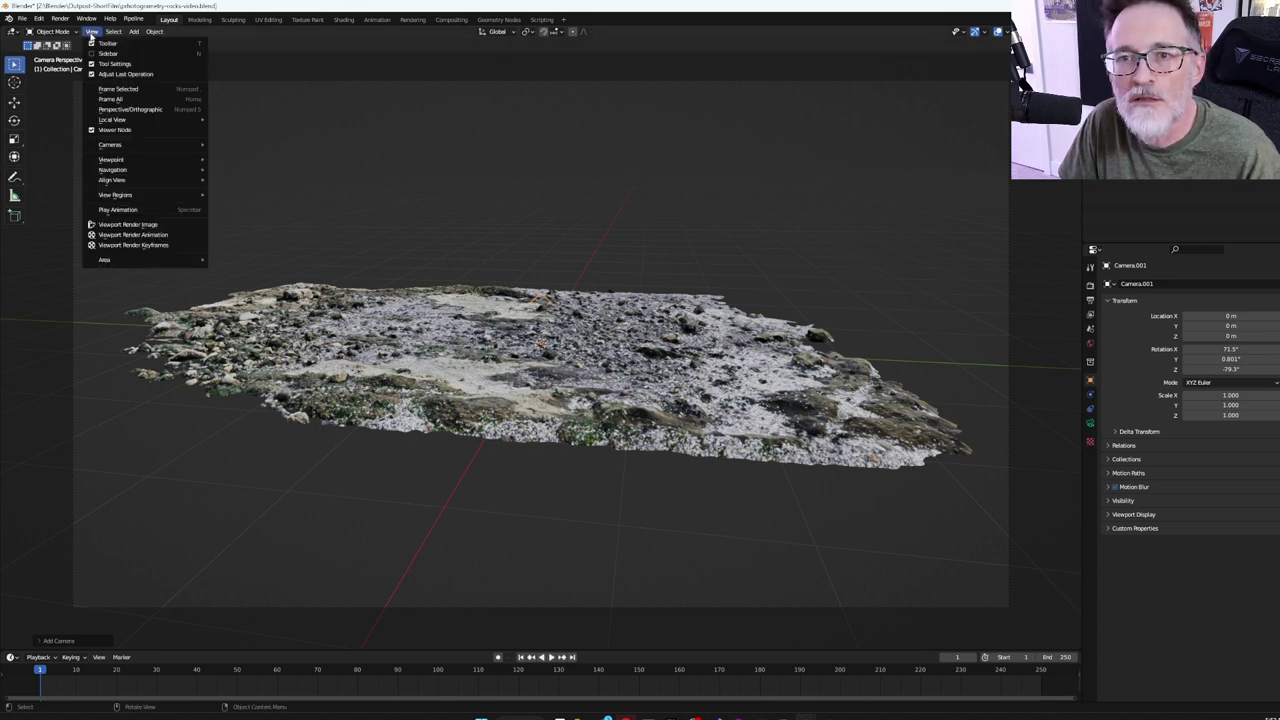
{"action": "mouse_move", "coordinate": [152, 183]}
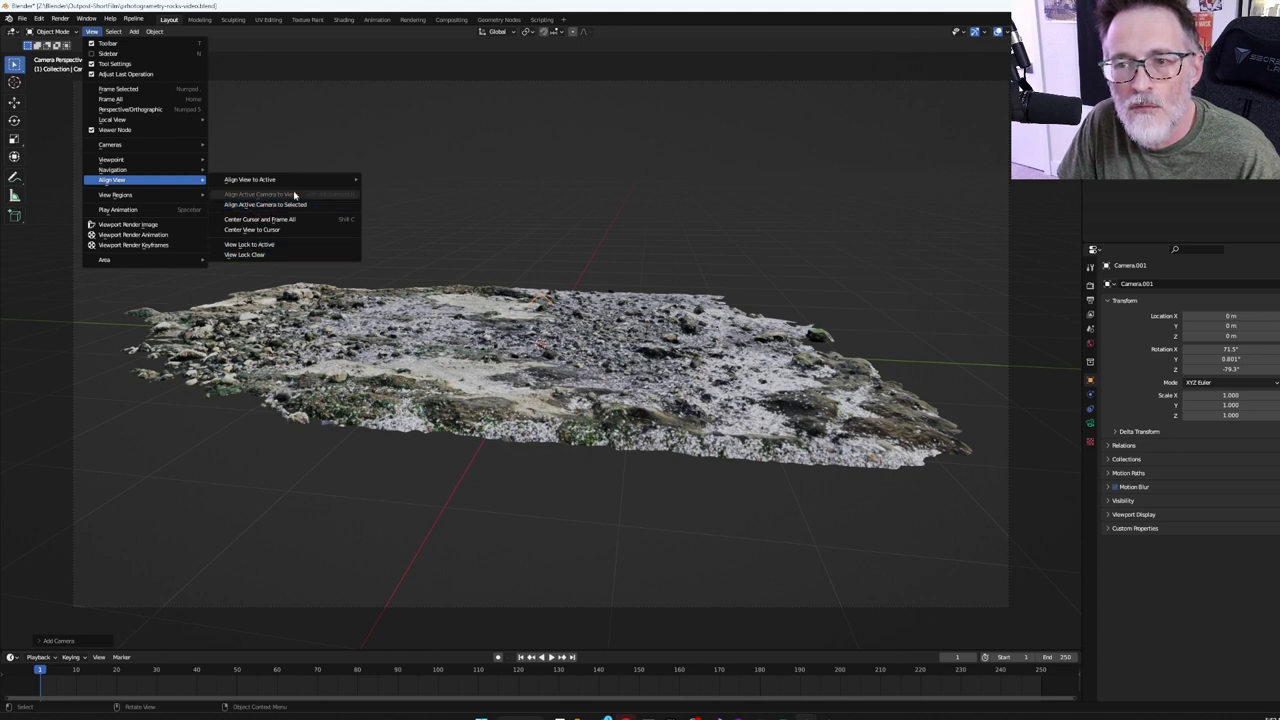
{"action": "left_click", "coordinate": [262, 204]}
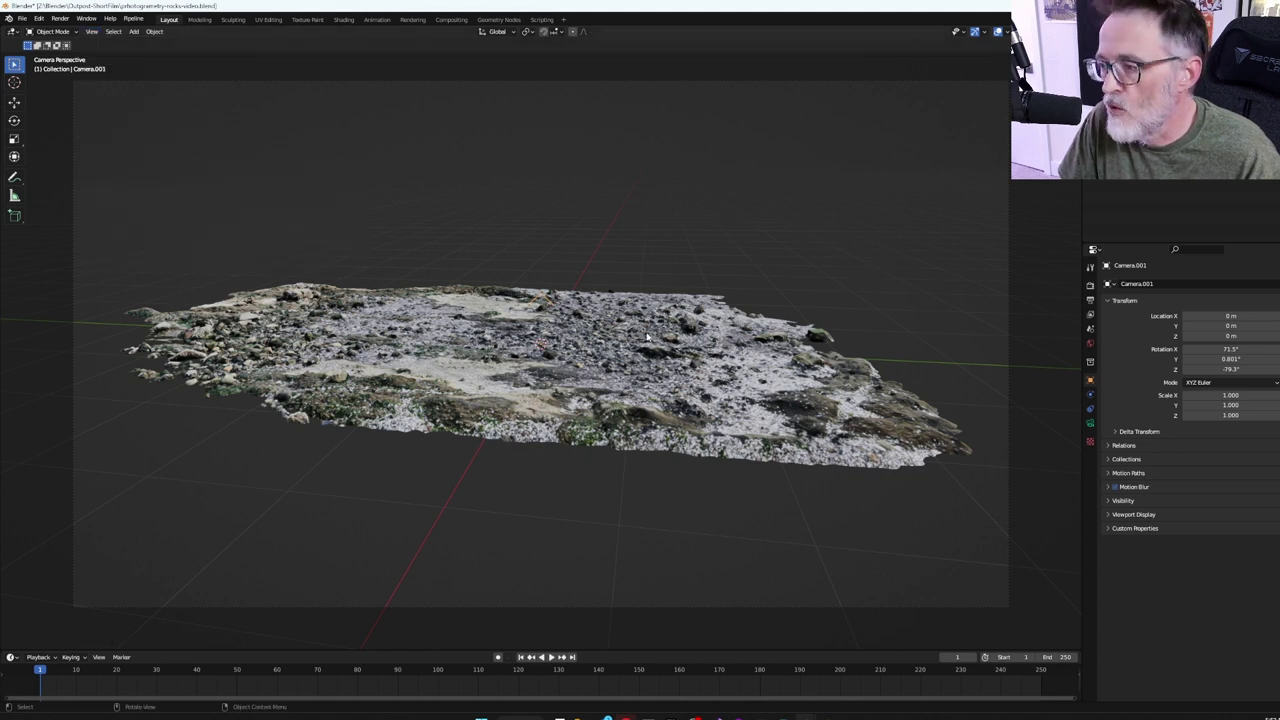
{"action": "key", "text": "KP_1"}
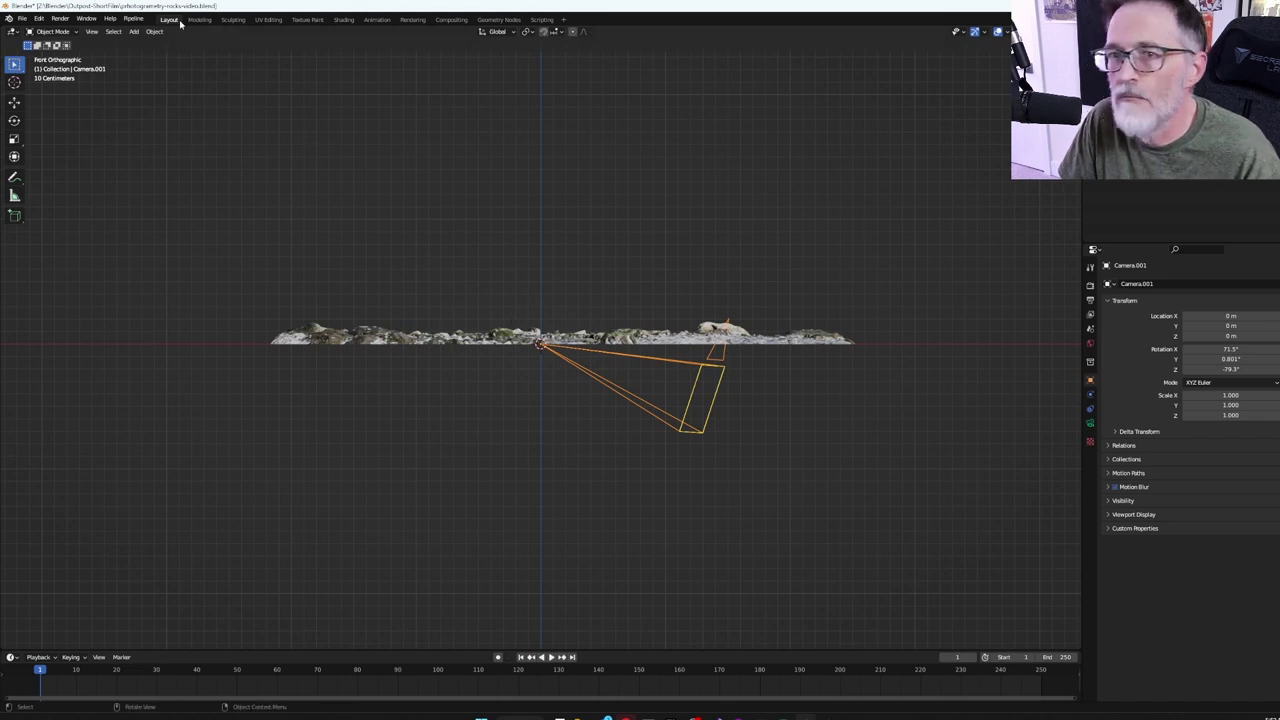
{"action": "left_click", "coordinate": [92, 31]}
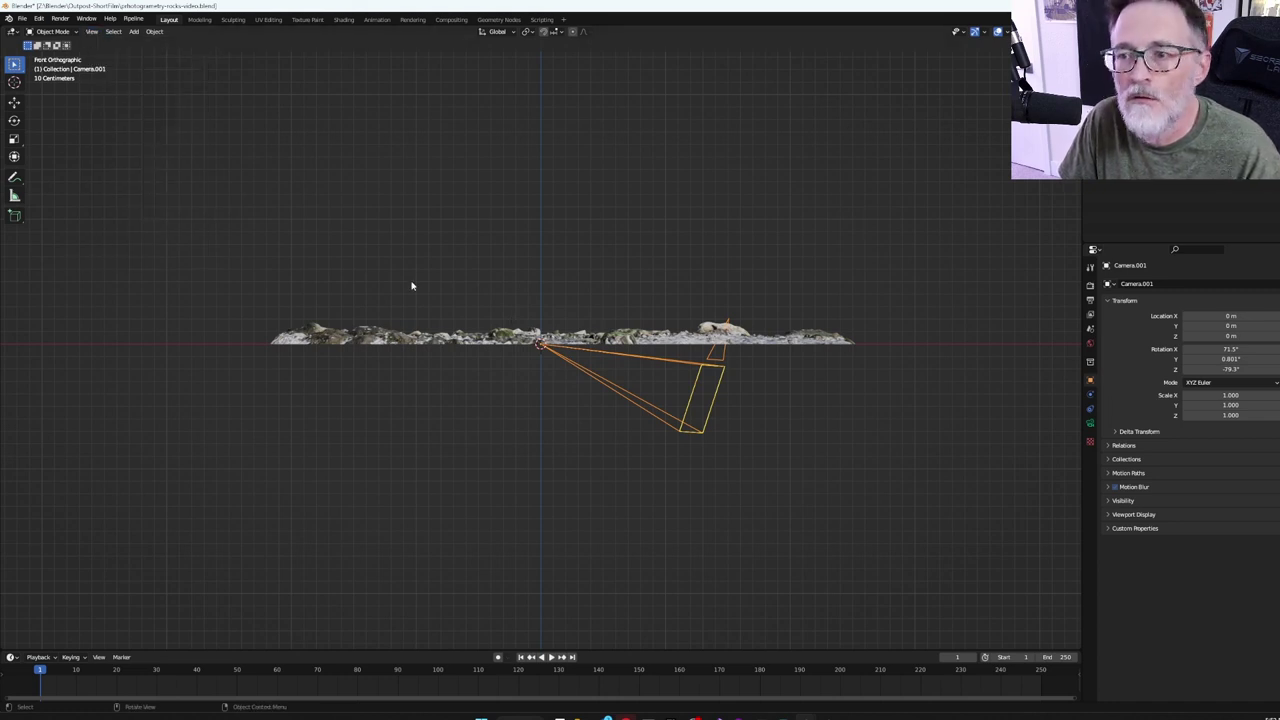
{"action": "middle_click_drag", "start_coordinate": [414, 283], "coordinate": [452, 299]}
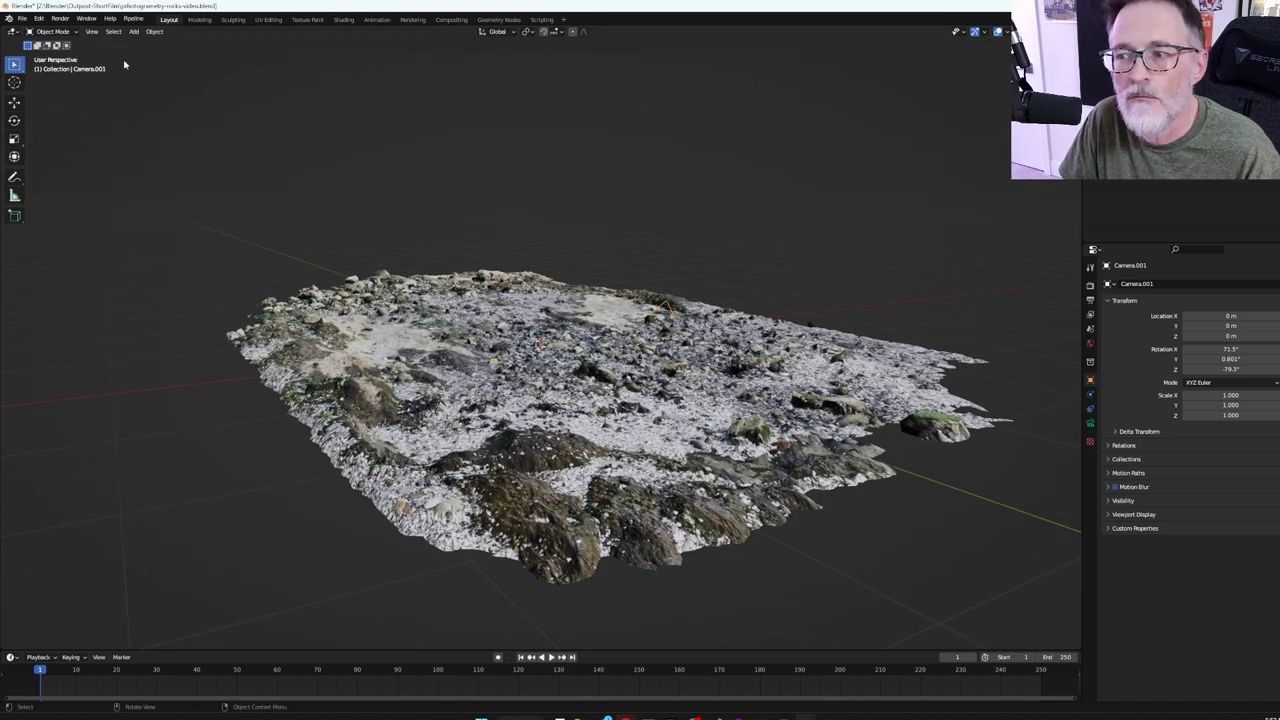
{"action": "left_click", "coordinate": [38, 18]}
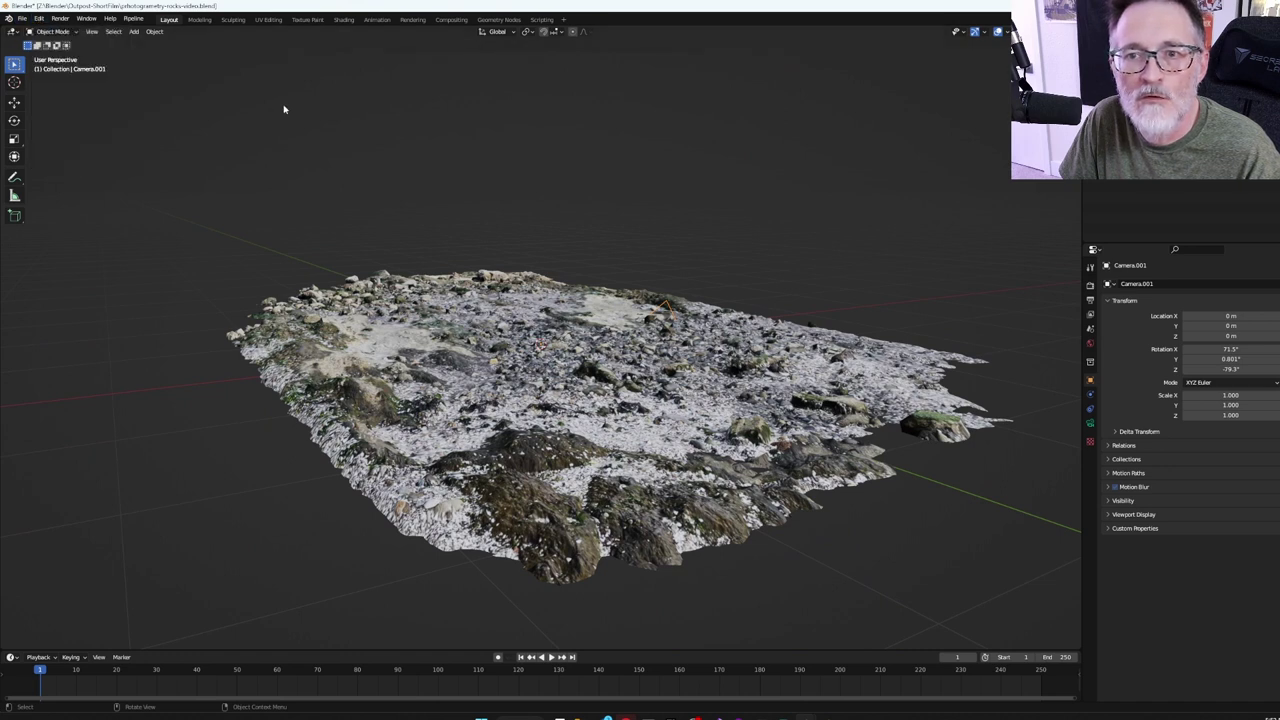
{"action": "left_click", "coordinate": [90, 31]}
{"action": "mouse_move", "coordinate": [160, 179]}
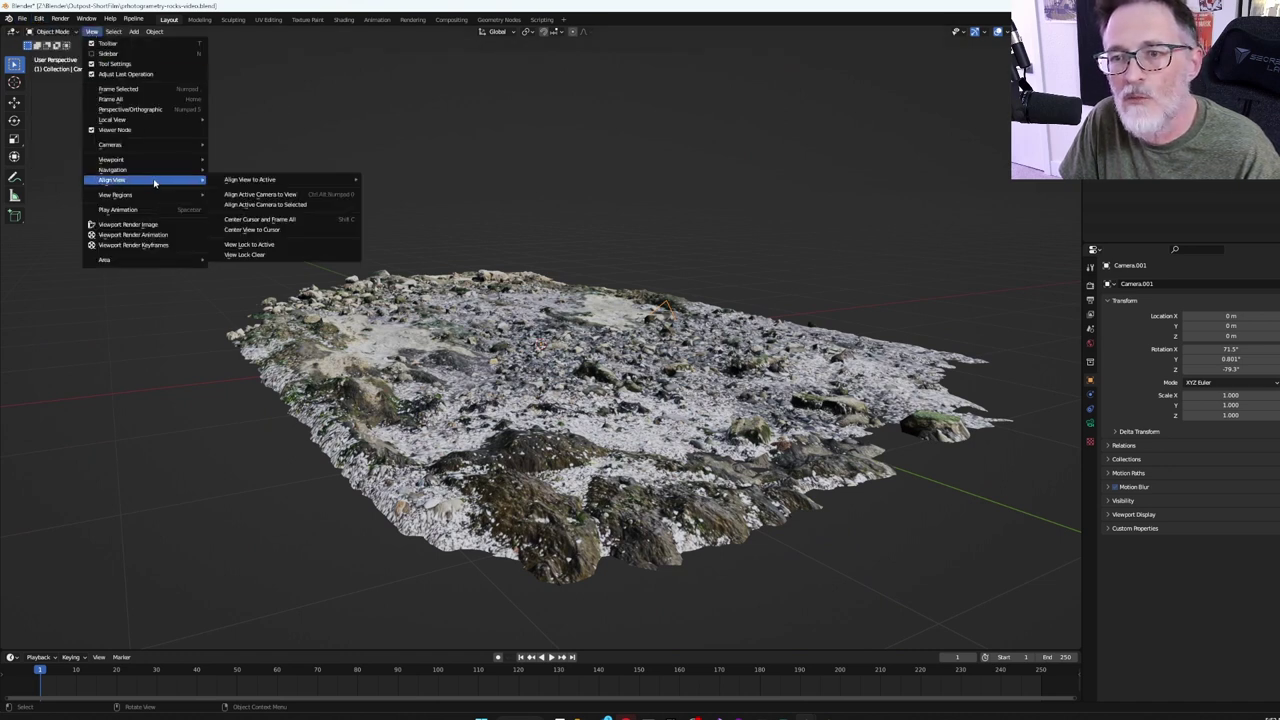
{"action": "left_click", "coordinate": [265, 194]}
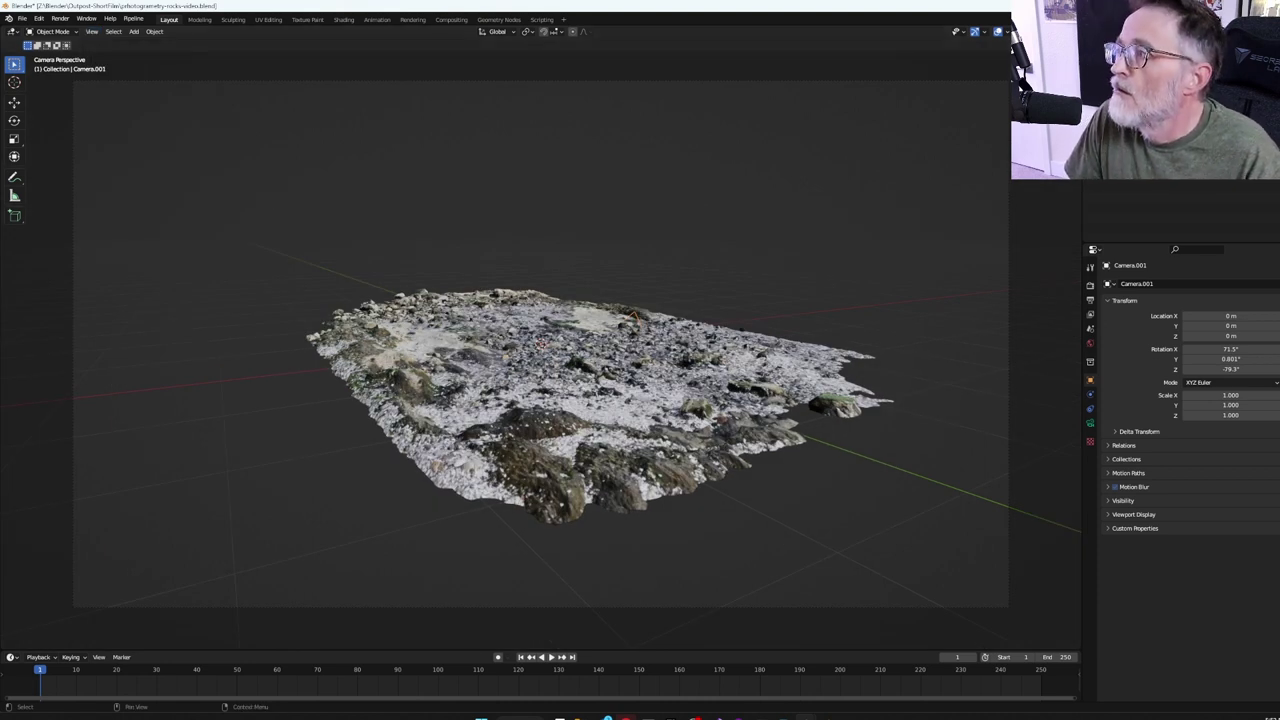
{"action": "left_click", "coordinate": [672, 400]}
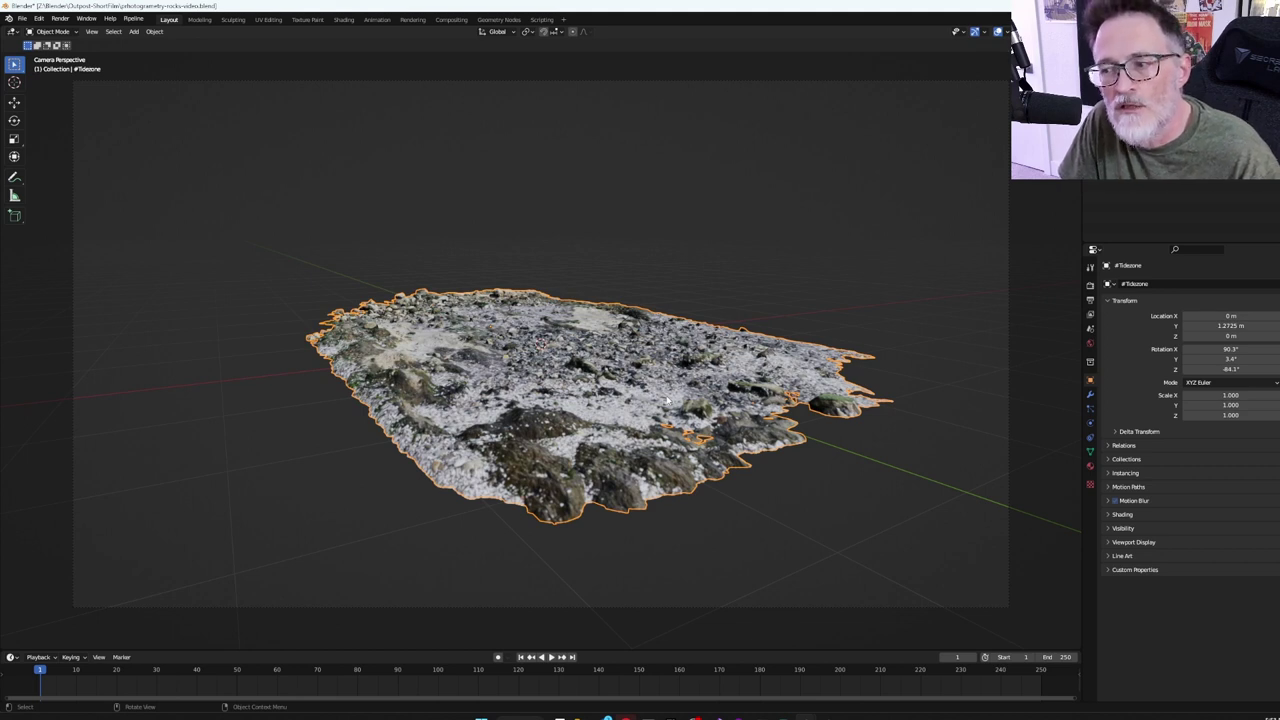
Step: Place a linked copy of the rock scan to the left, rotated around Z
{"action": "key", "text": "shift+d"}
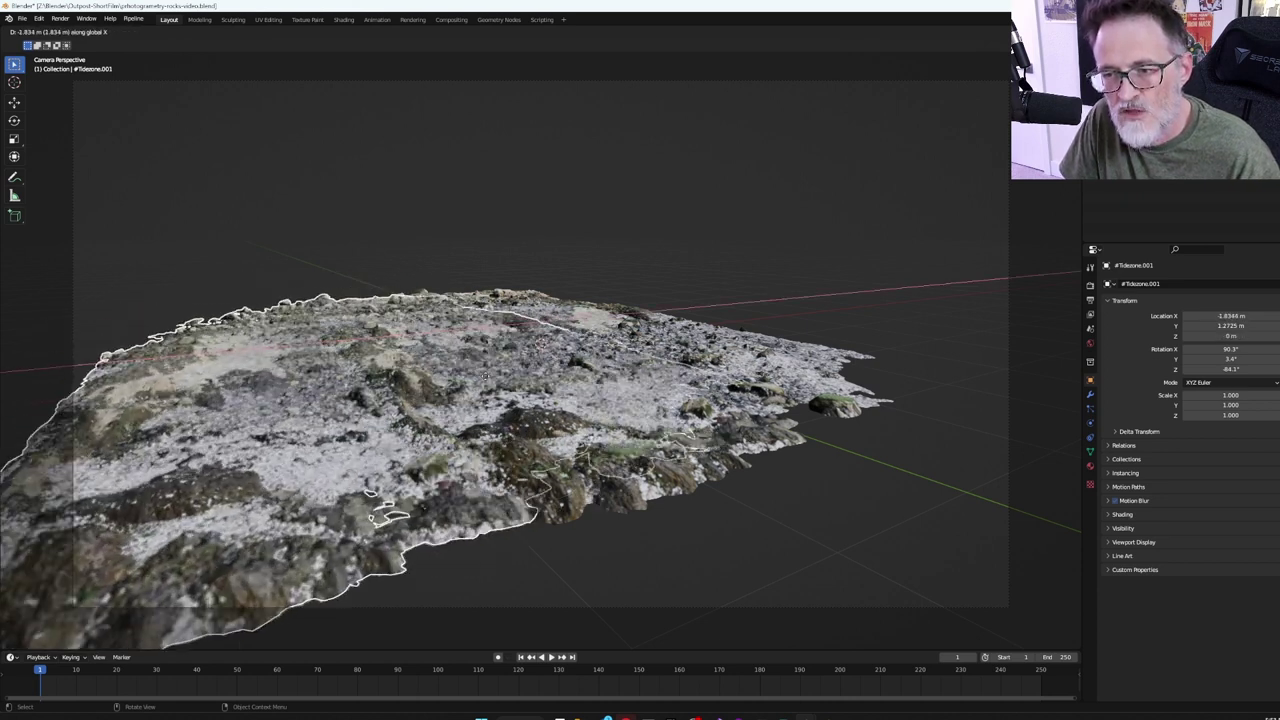
{"action": "left_click", "coordinate": [462, 381]}
{"action": "key", "text": "r"}
{"action": "key", "text": "z"}
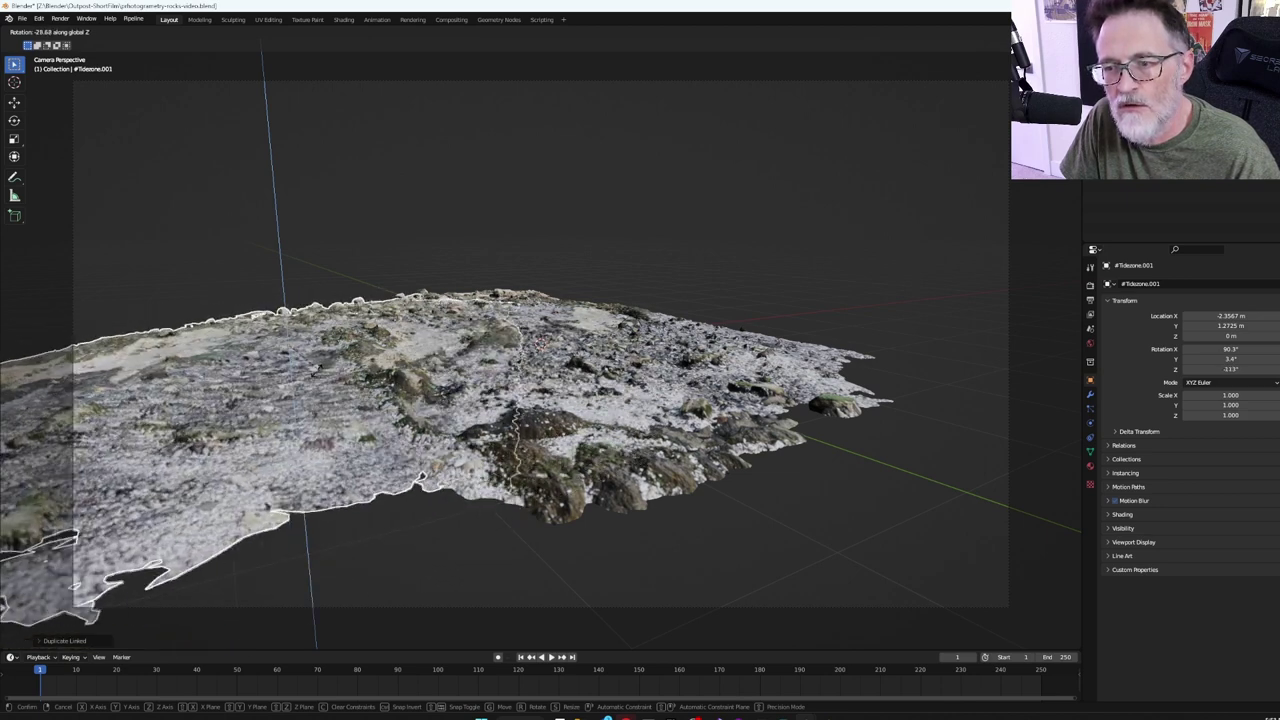
{"action": "left_click", "coordinate": [334, 376]}
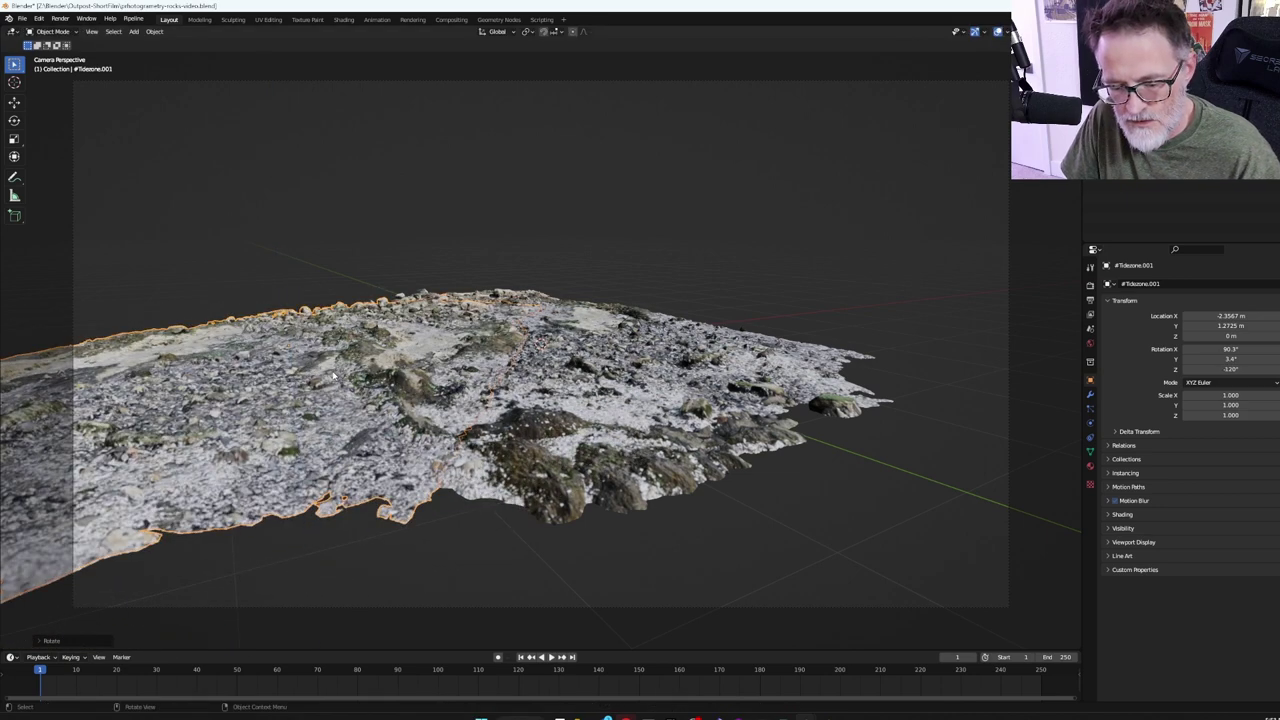
Step: Add two more linked copies along Y and X, lowering #Tidezone.003 to Z -0.054223 m
{"action": "key", "text": "shift+d"}
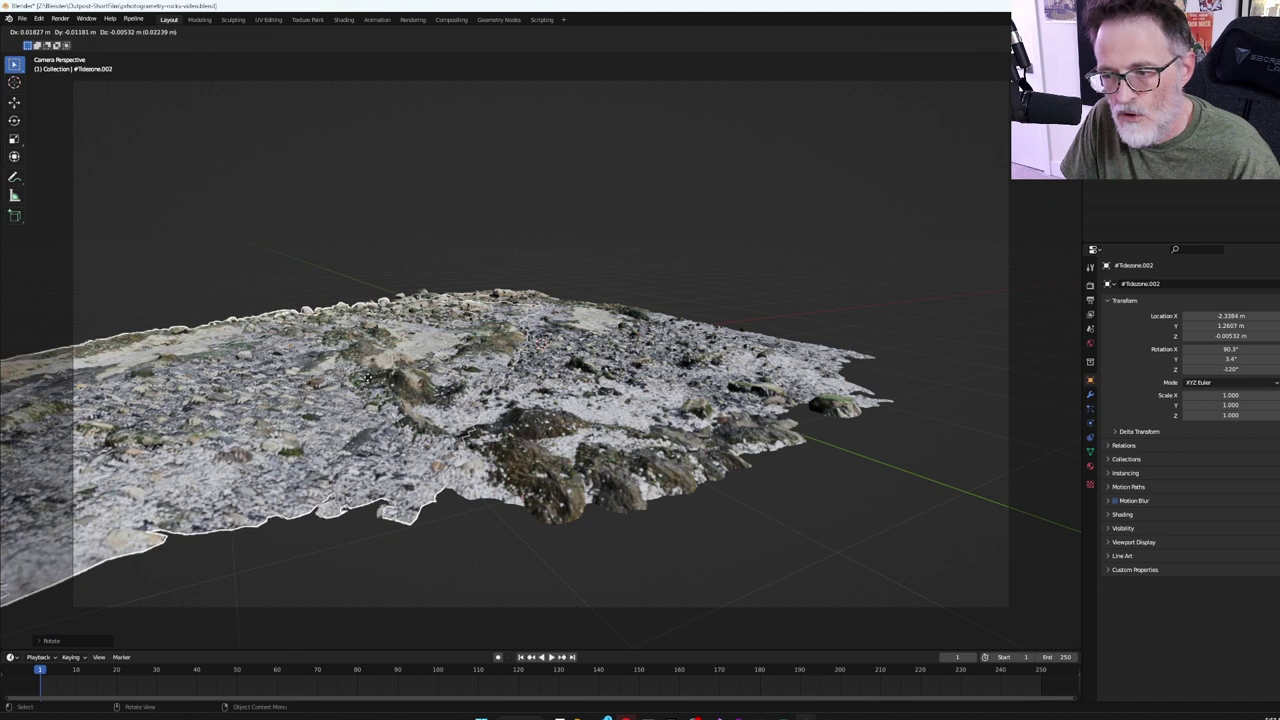
{"action": "key", "text": "y"}
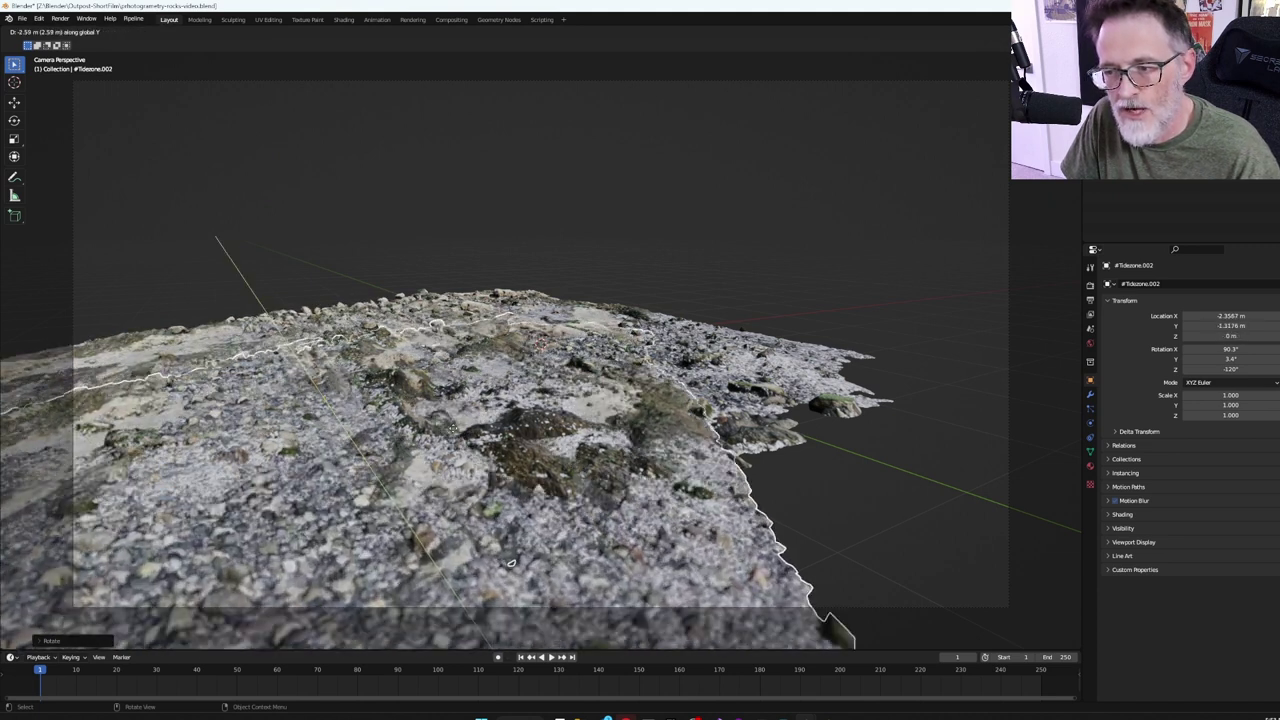
{"action": "left_click", "coordinate": [466, 445]}
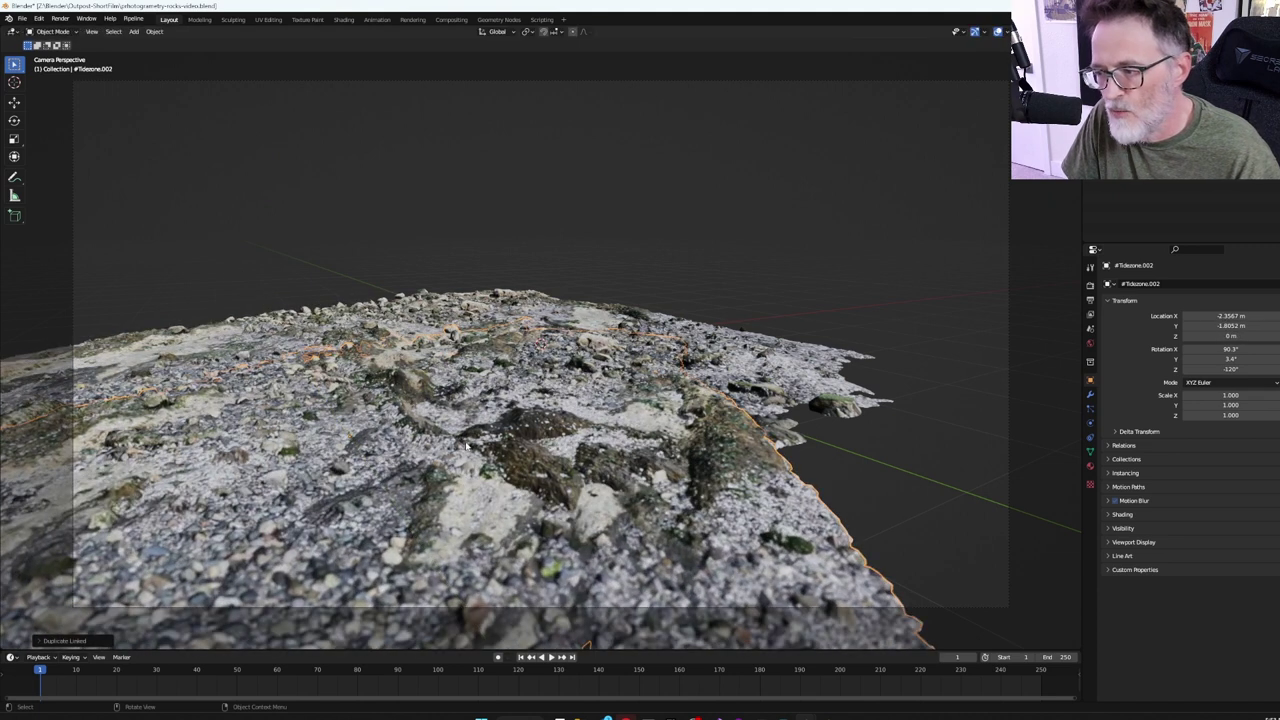
{"action": "key", "text": "shift+d"}
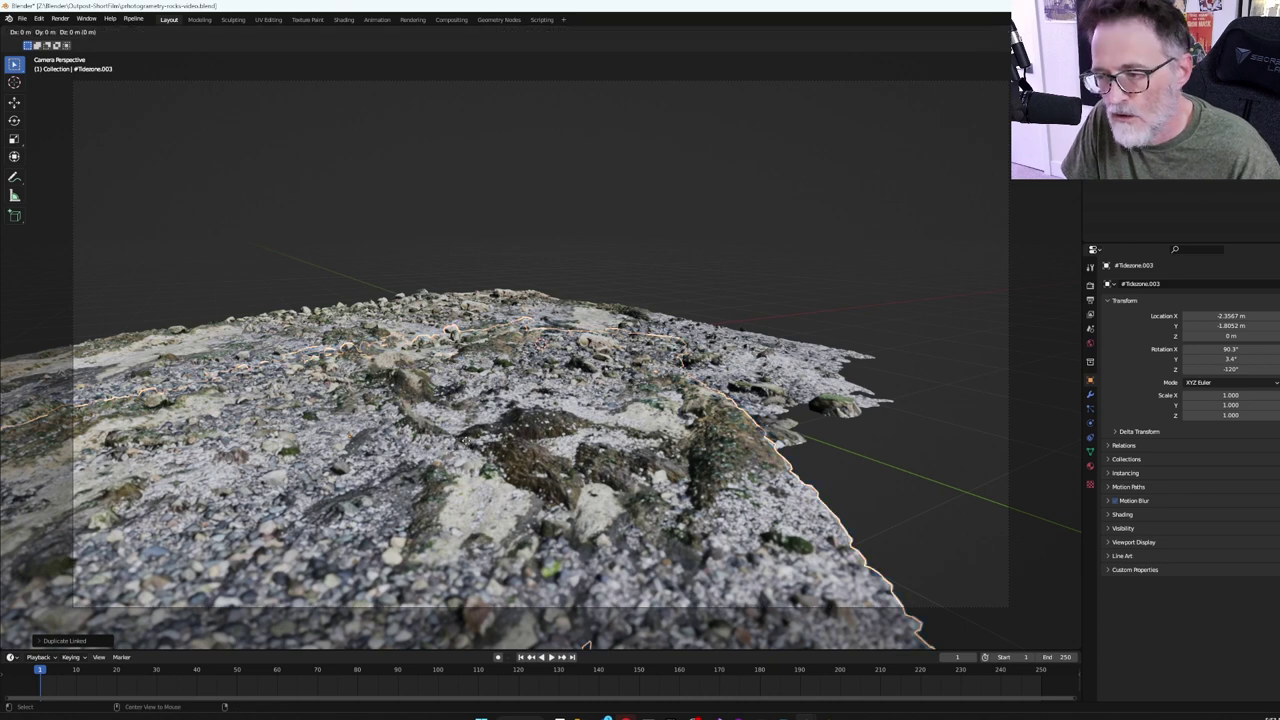
{"action": "key", "text": "x"}
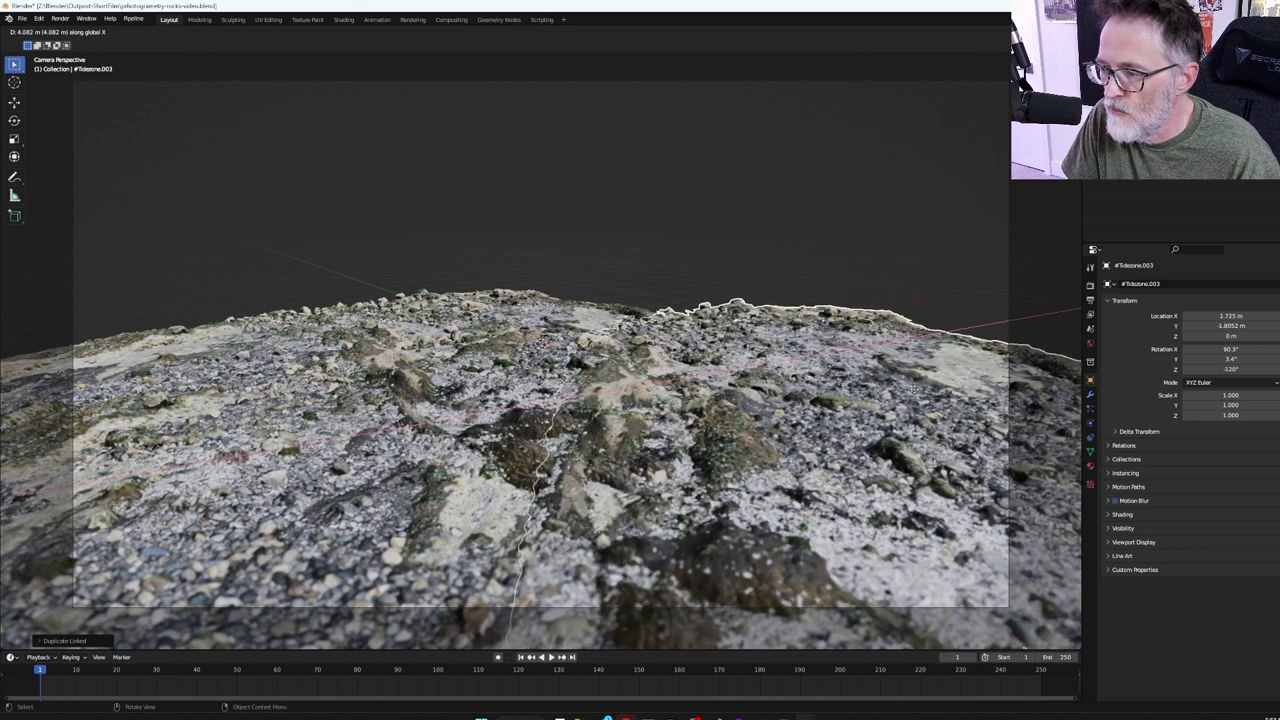
{"action": "left_click", "coordinate": [914, 388]}
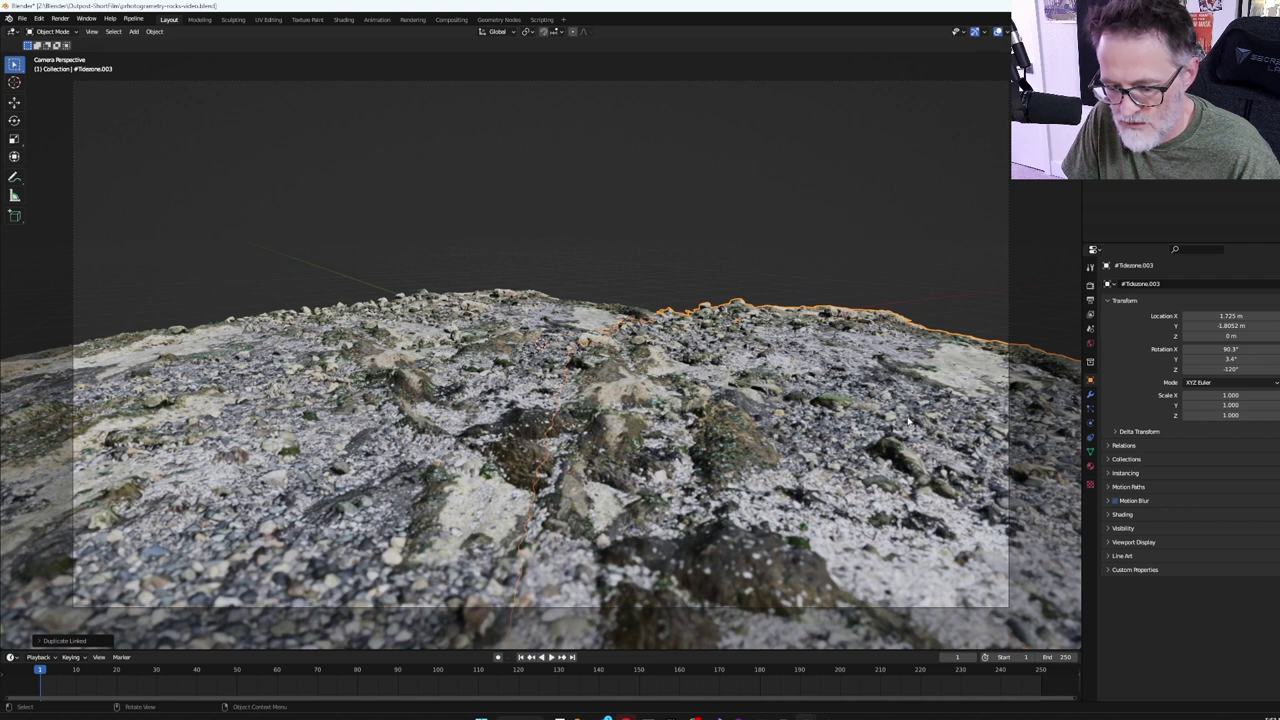
{"action": "key", "text": "g"}
{"action": "key", "text": "z"}
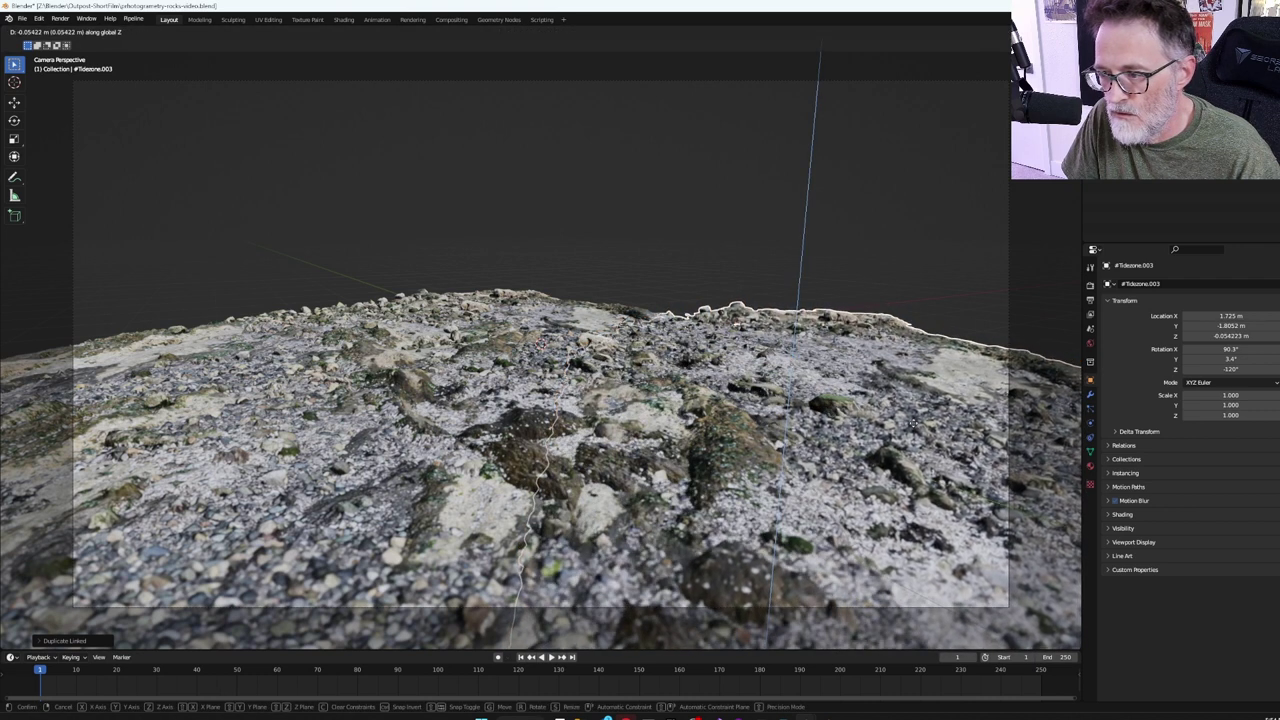
{"action": "left_click", "coordinate": [913, 428]}
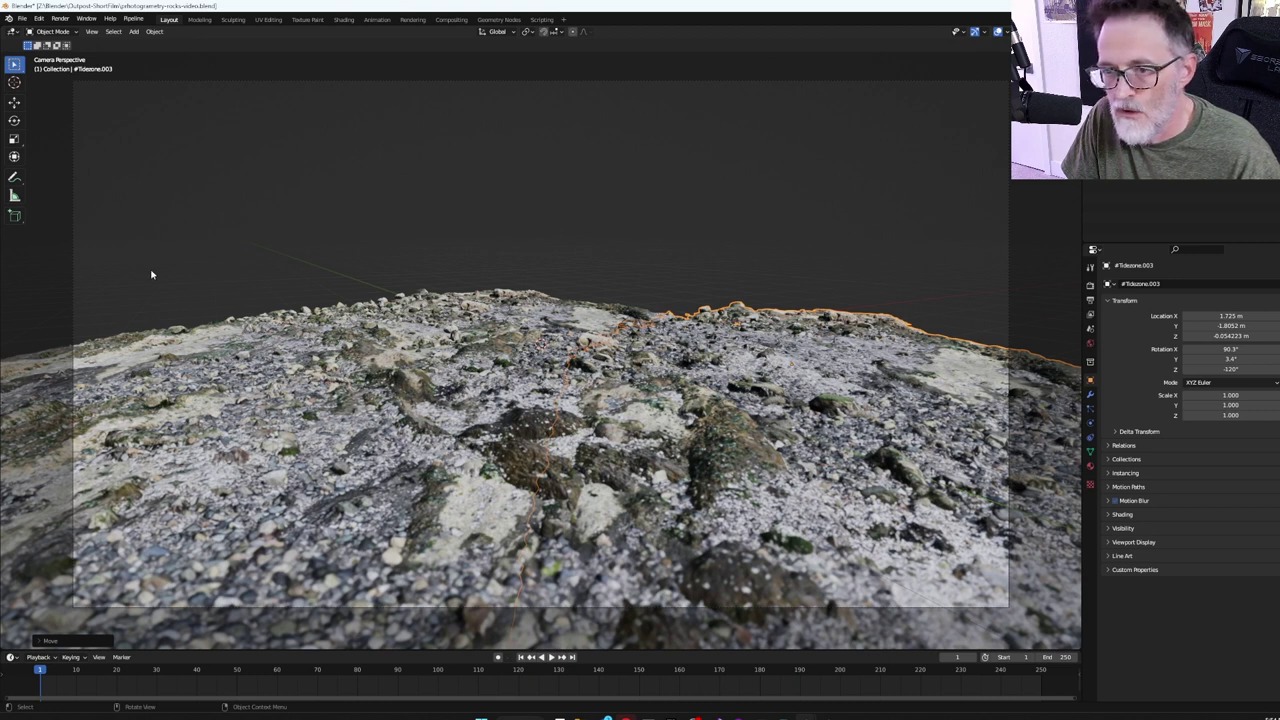
Step: Duplicate a group of rocks farther along Y and rotate the new copy around Z
{"action": "left_click_drag", "start_coordinate": [122, 266], "coordinate": [968, 400]}
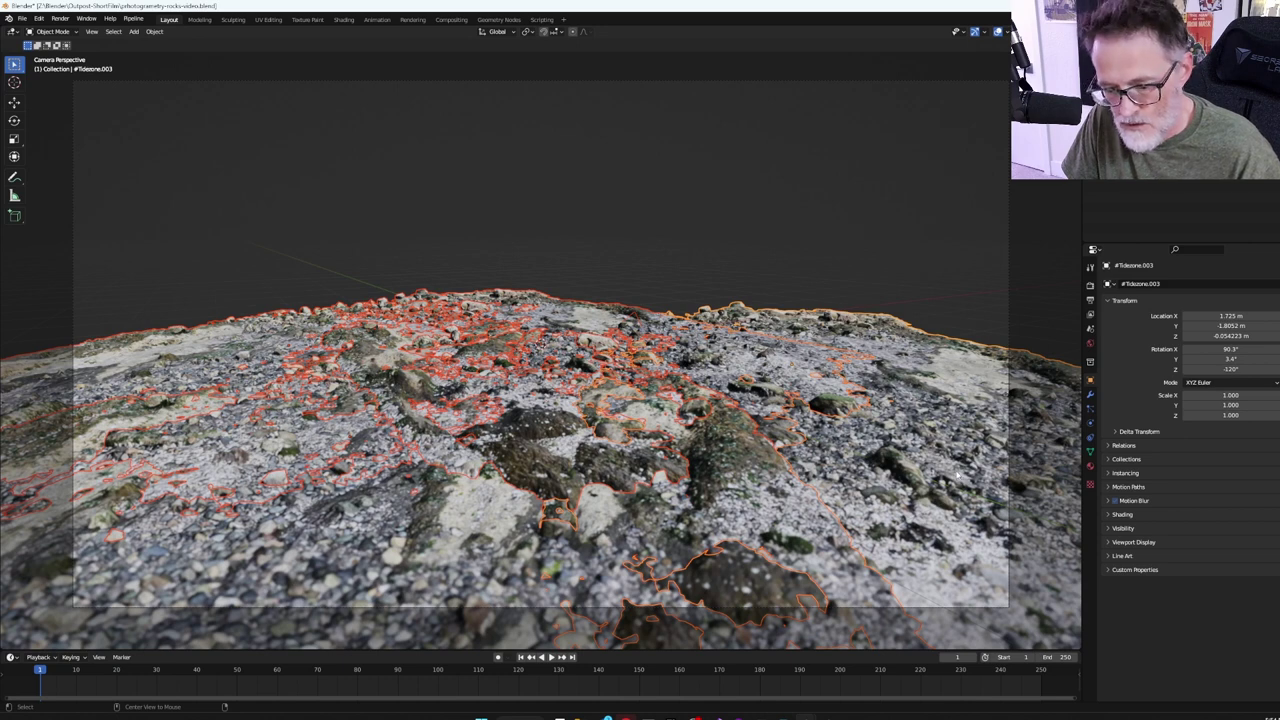
{"action": "key", "text": "shift+d"}
{"action": "key", "text": "y"}
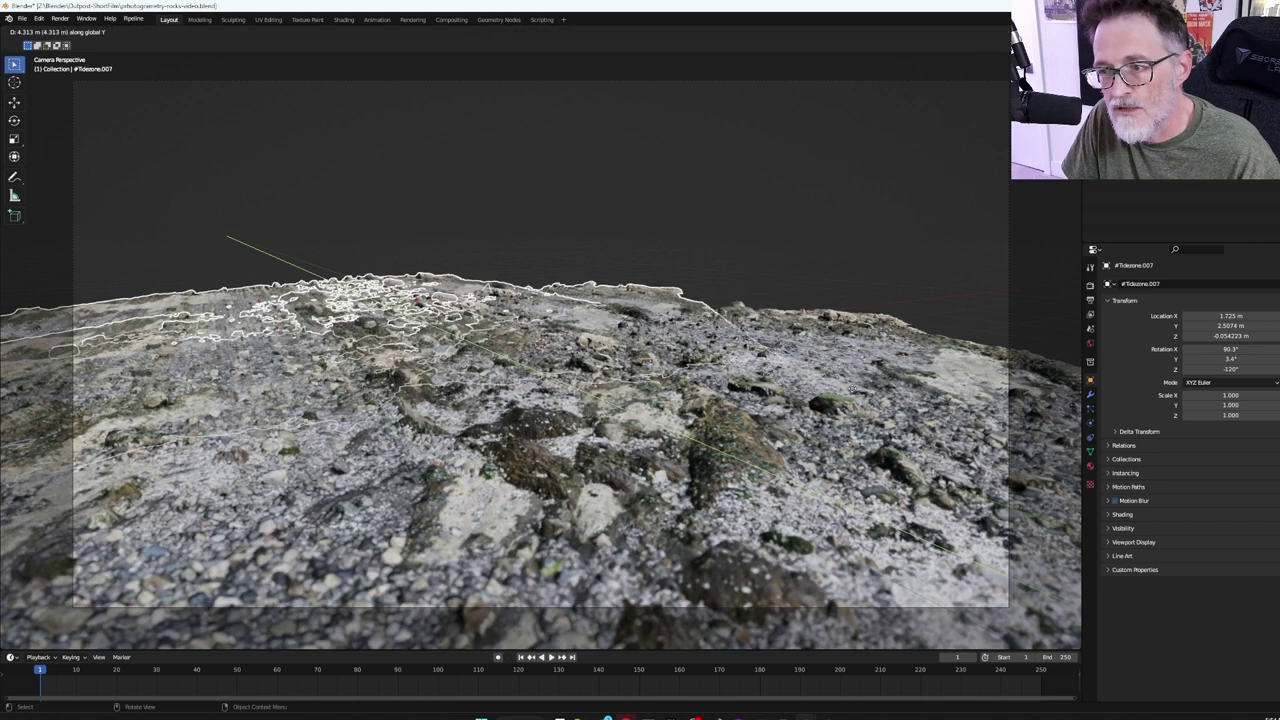
{"action": "left_click", "coordinate": [825, 385]}
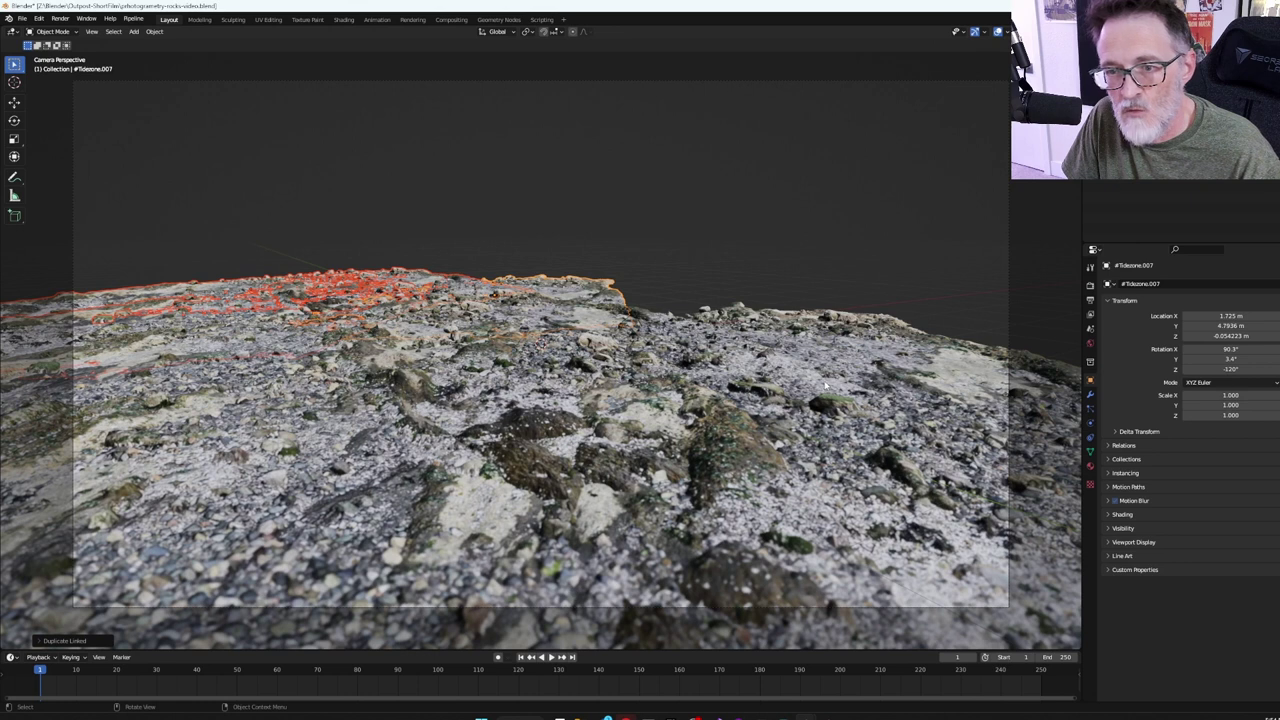
{"action": "left_click", "coordinate": [565, 195]}
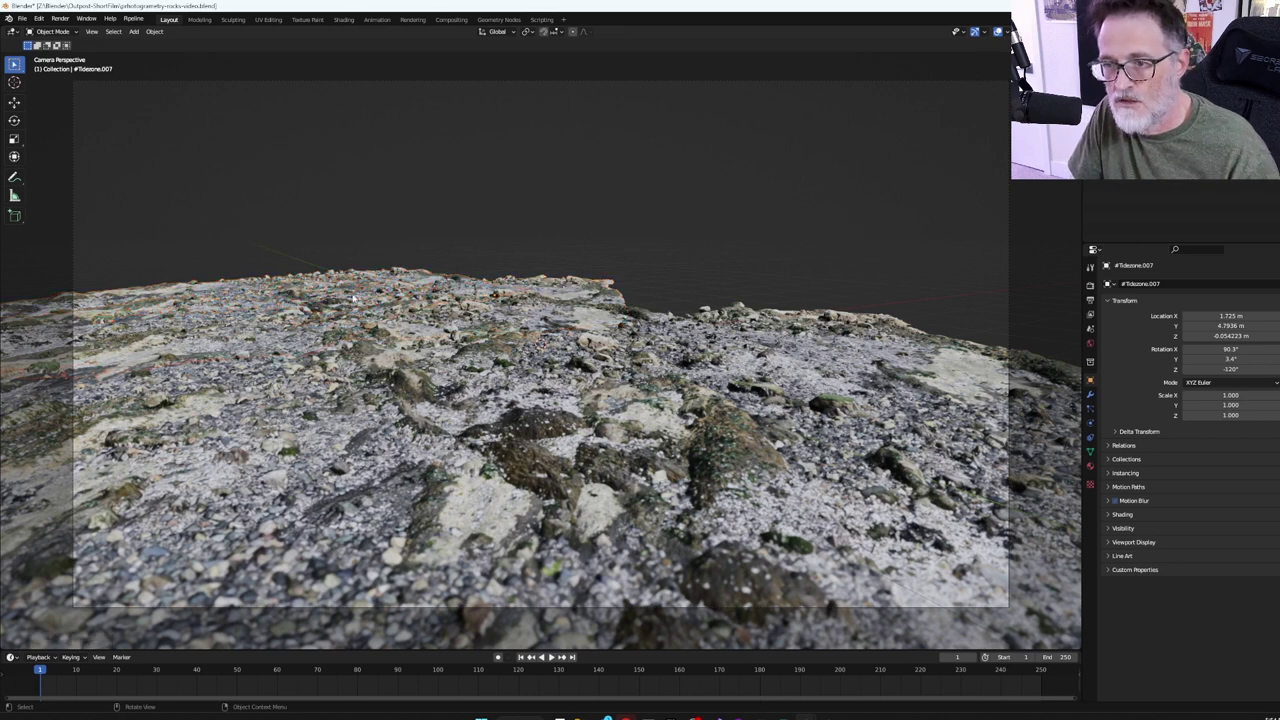
{"action": "left_click_drag", "start_coordinate": [157, 229], "coordinate": [392, 316]}
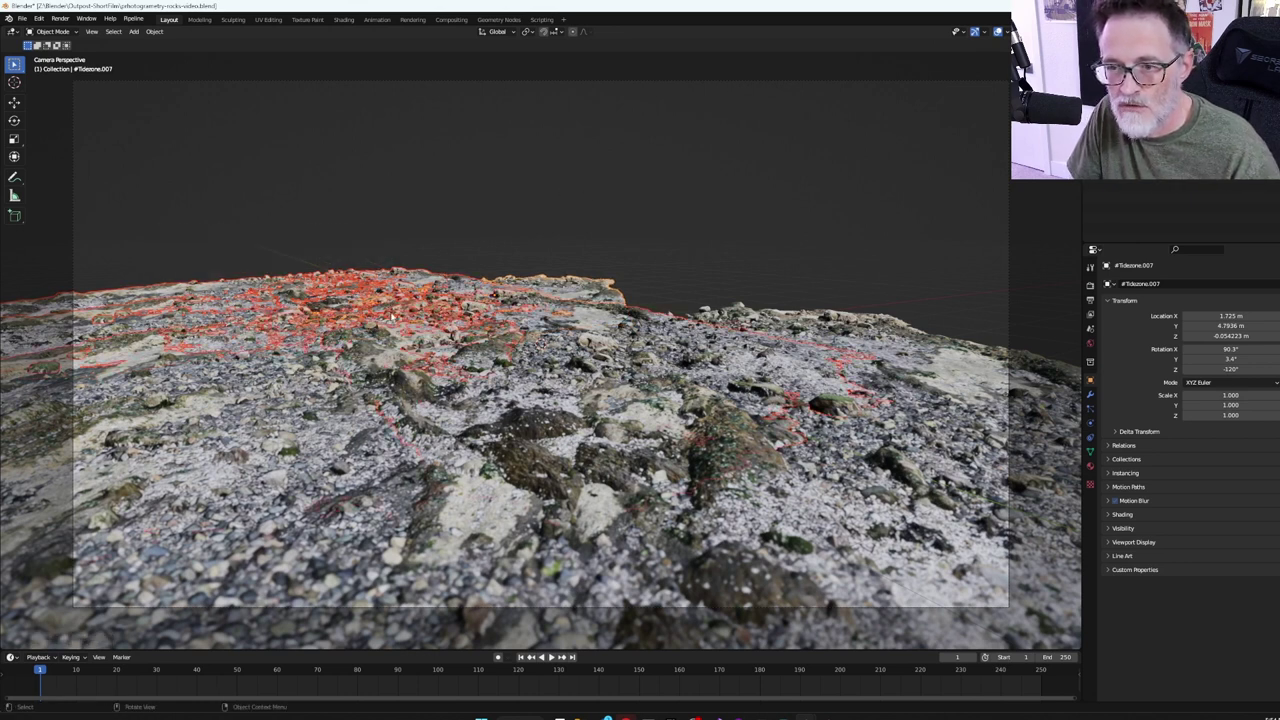
{"action": "key", "text": "r"}
{"action": "key", "text": "z"}
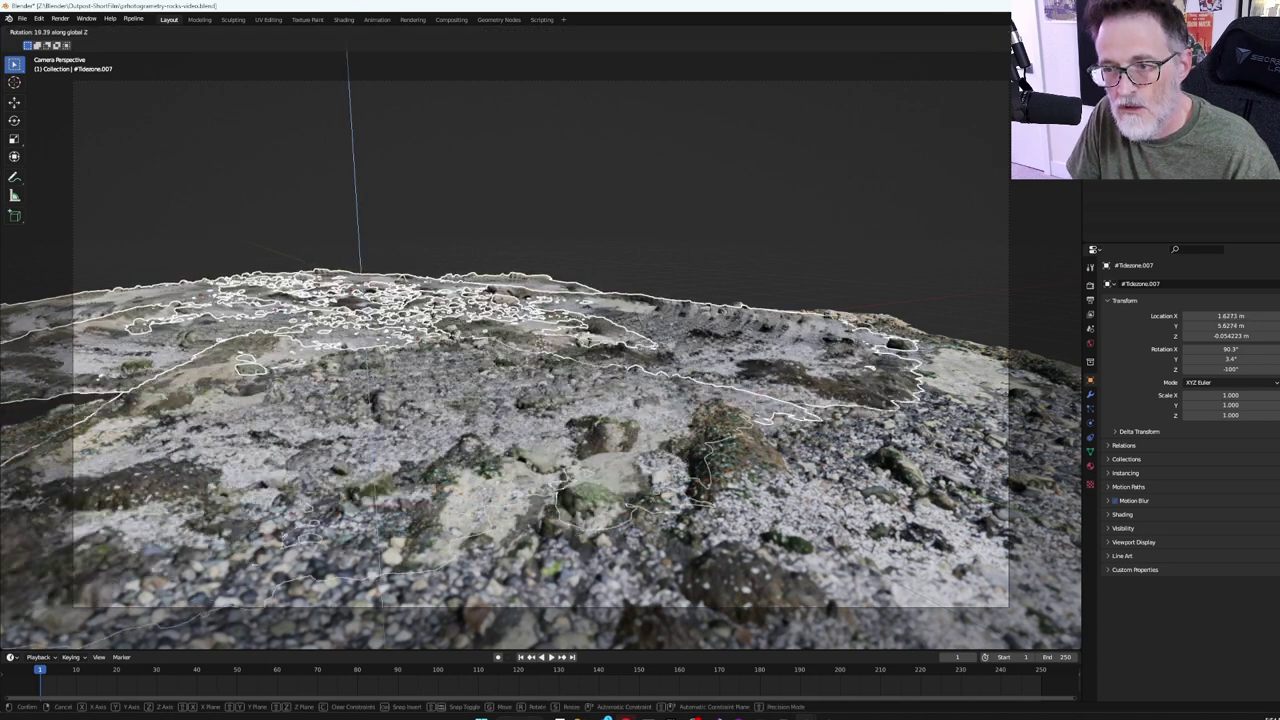
{"action": "left_click", "coordinate": [440, 312]}
Step: Rotate the original #Tidezone rock to break up repetition
{"action": "left_click", "coordinate": [476, 221]}
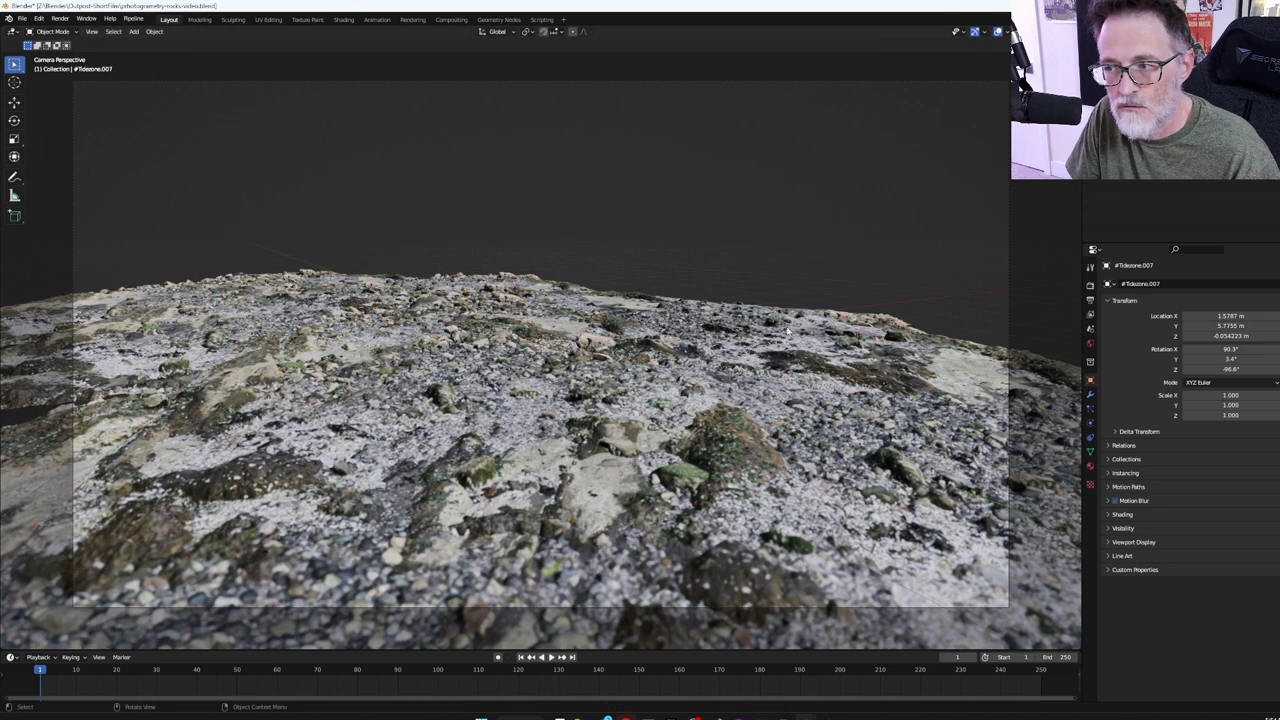
{"action": "left_click", "coordinate": [753, 341]}
{"action": "key", "text": "r"}
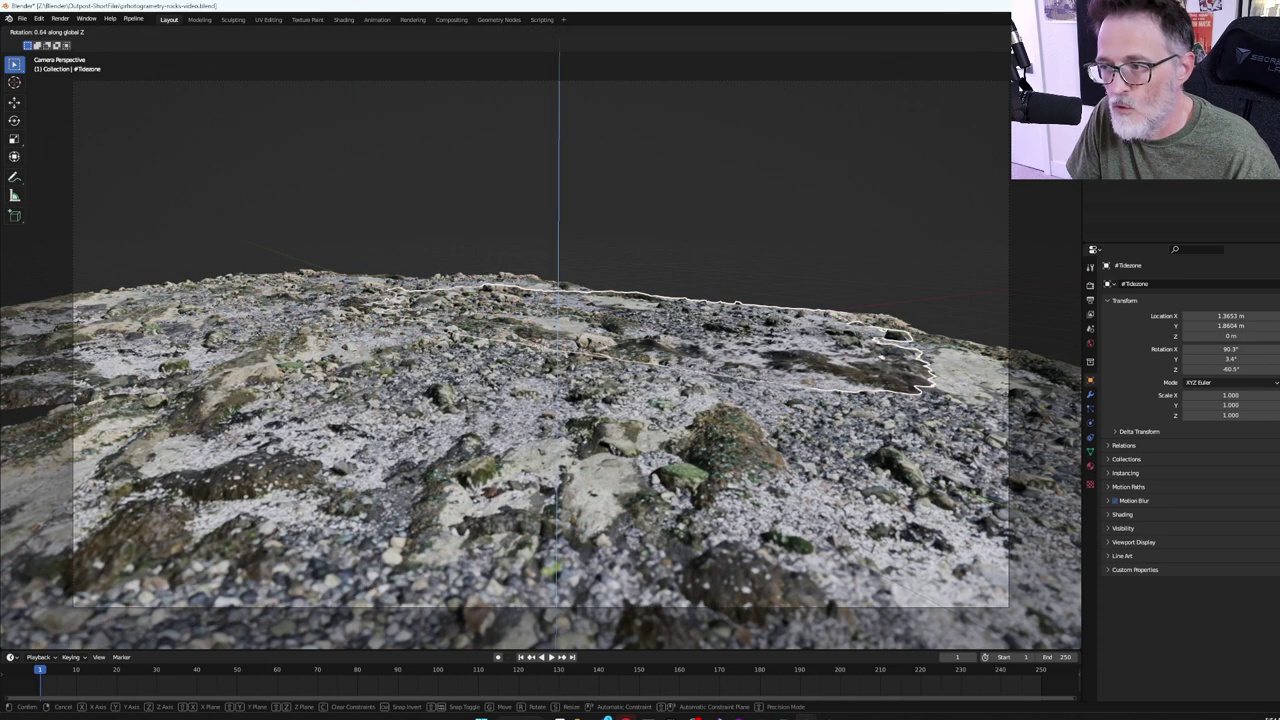
{"action": "left_click", "coordinate": [606, 346]}
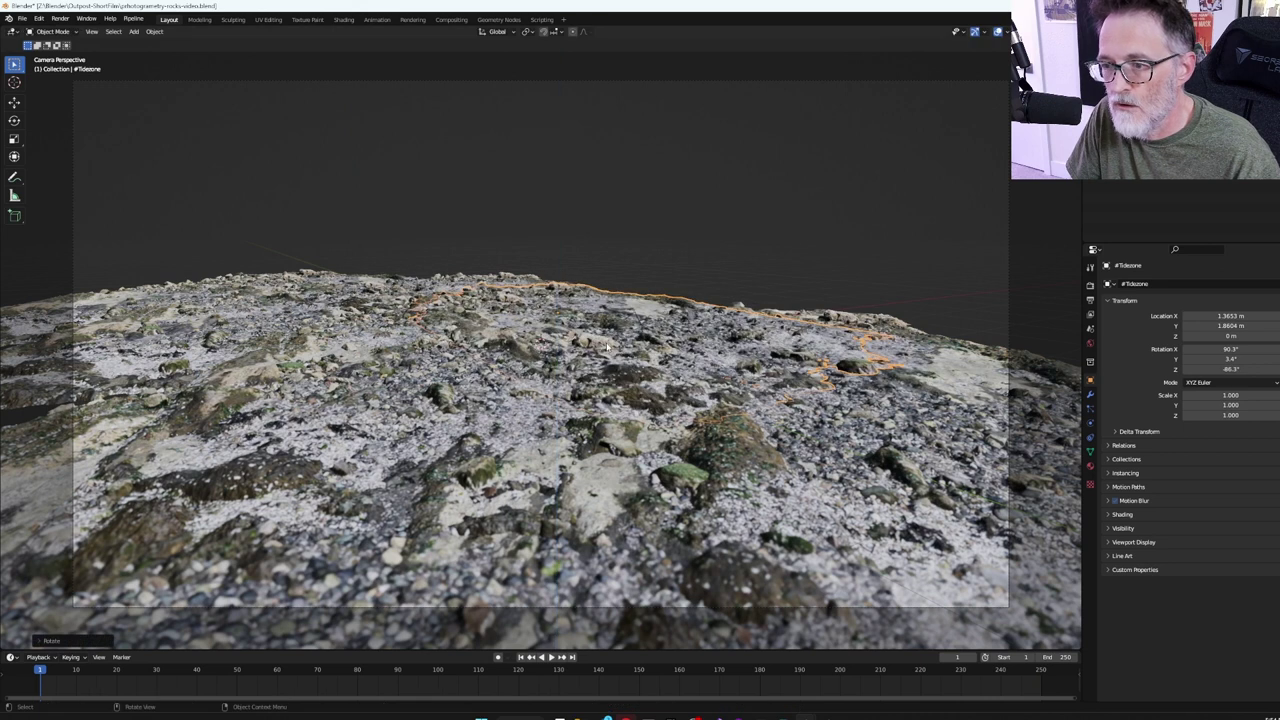
{"action": "left_click", "coordinate": [413, 223]}
Step: Duplicate the foreground rock pieces farther along X
{"action": "left_click_drag", "start_coordinate": [435, 240], "coordinate": [876, 366]}
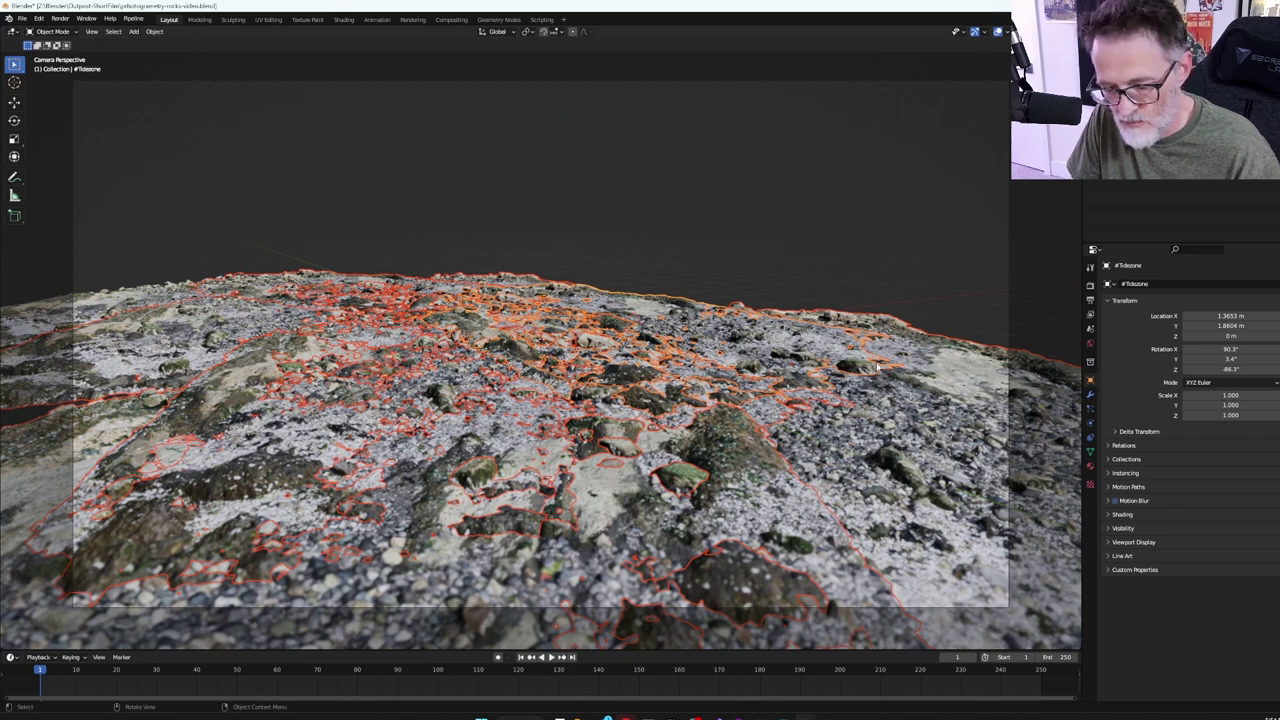
{"action": "key", "text": "shift+d"}
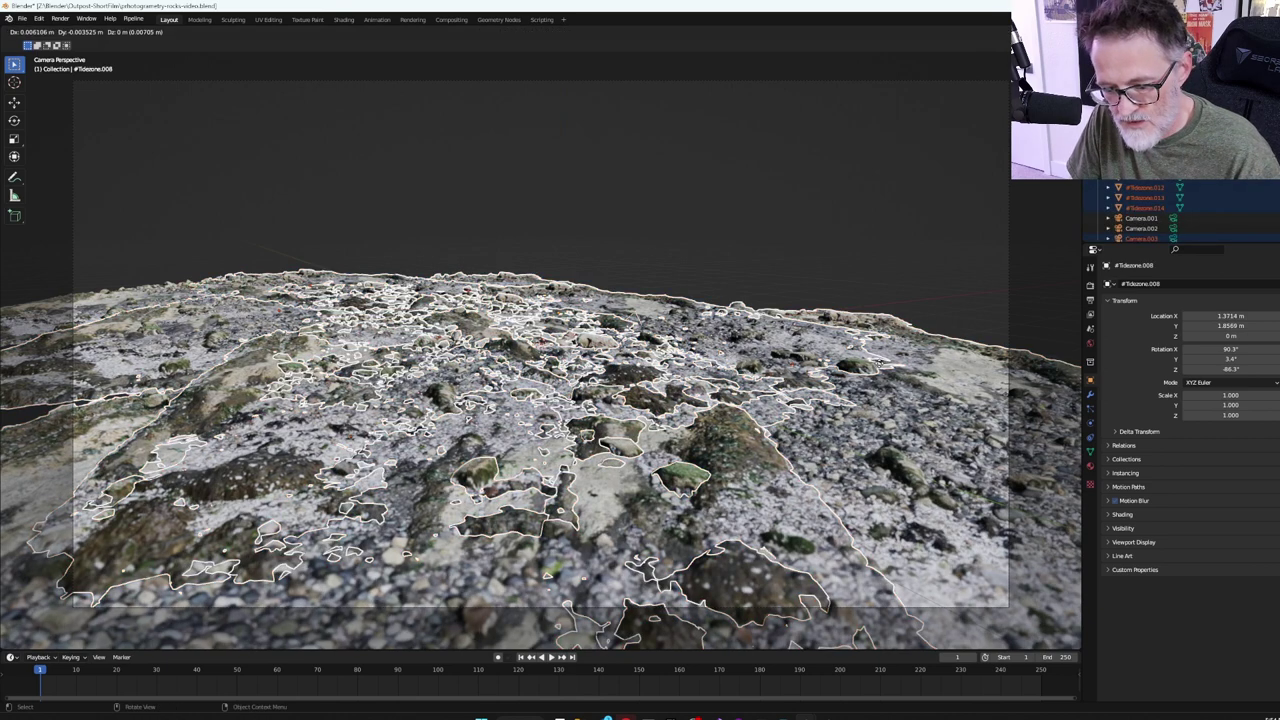
{"action": "key", "text": "x"}
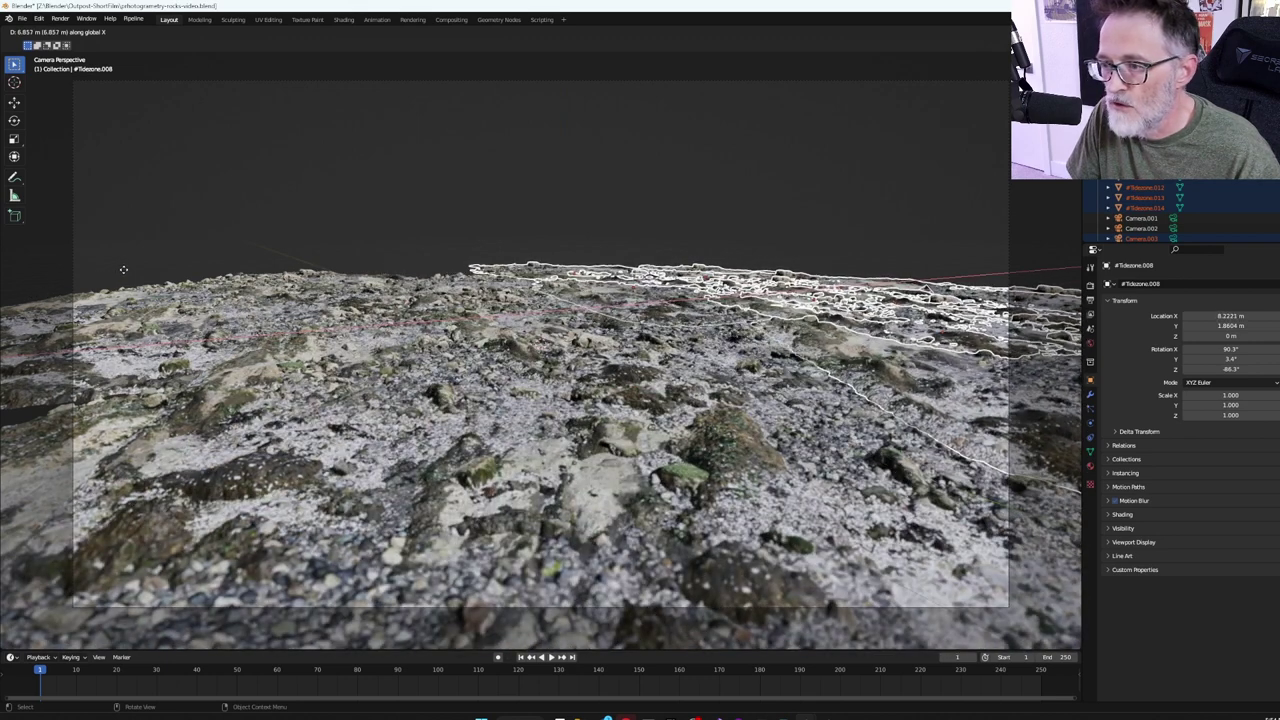
{"action": "left_click", "coordinate": [124, 271]}
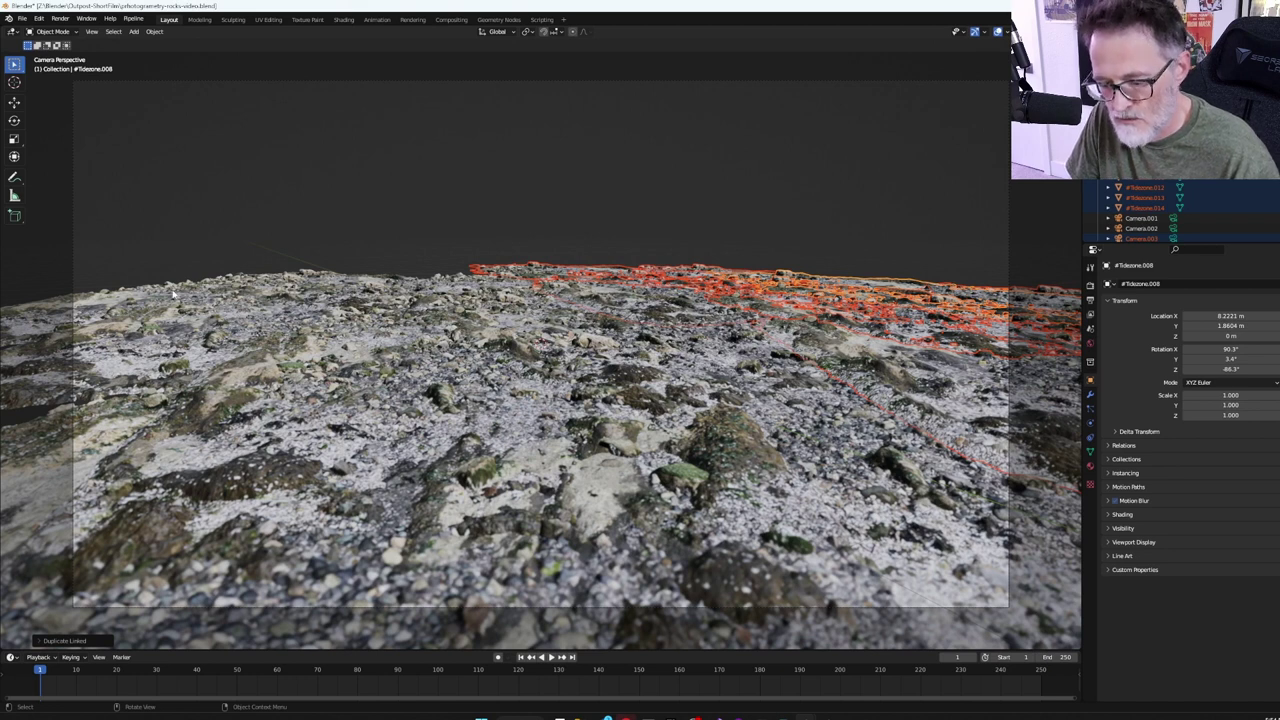
Step: Link-duplicate three rocks farther back along Y and rotate them around Z
{"action": "key", "text": "alt+d"}
{"action": "key", "text": "y"}
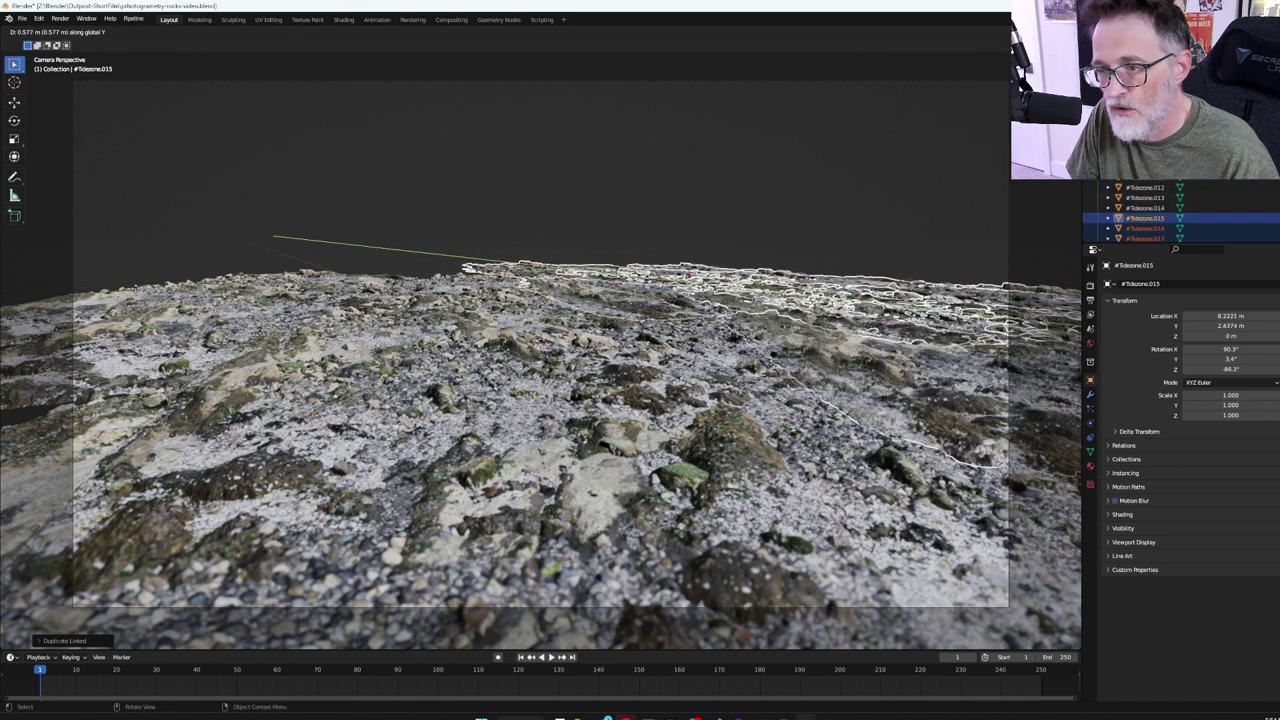
{"action": "left_click", "coordinate": [1023, 241]}
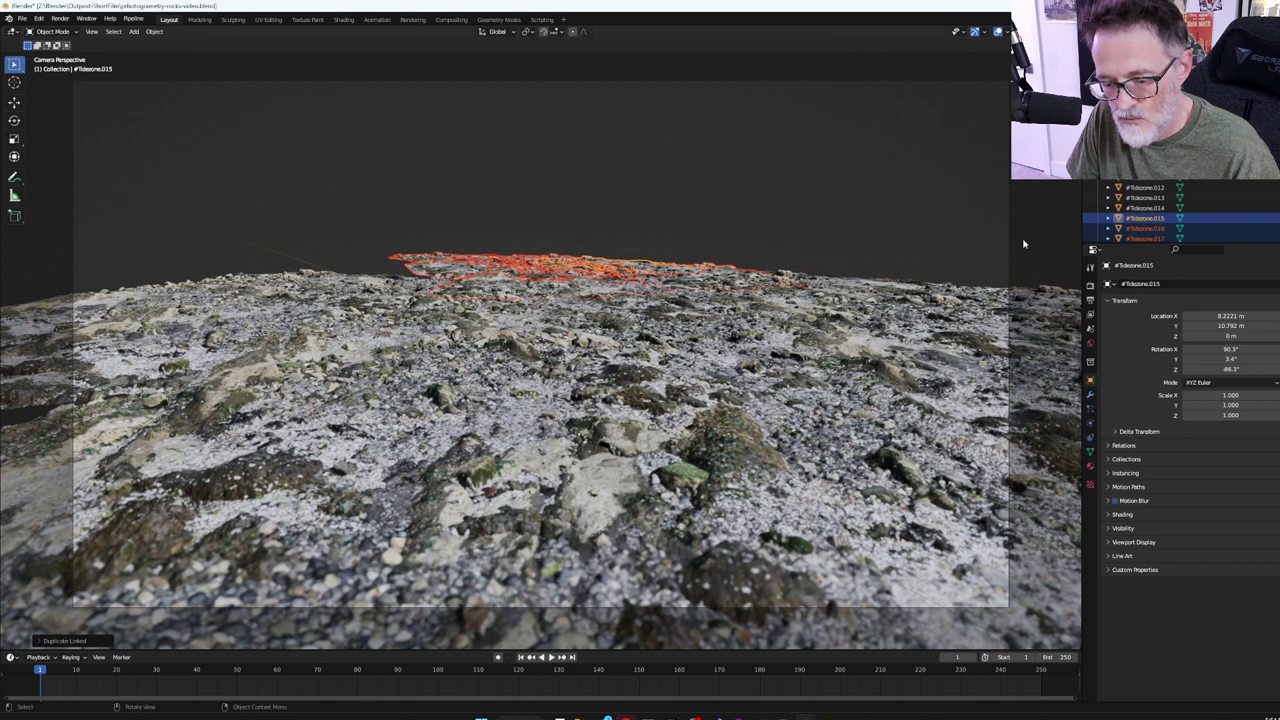
{"action": "key", "text": "r"}
{"action": "key", "text": "z"}
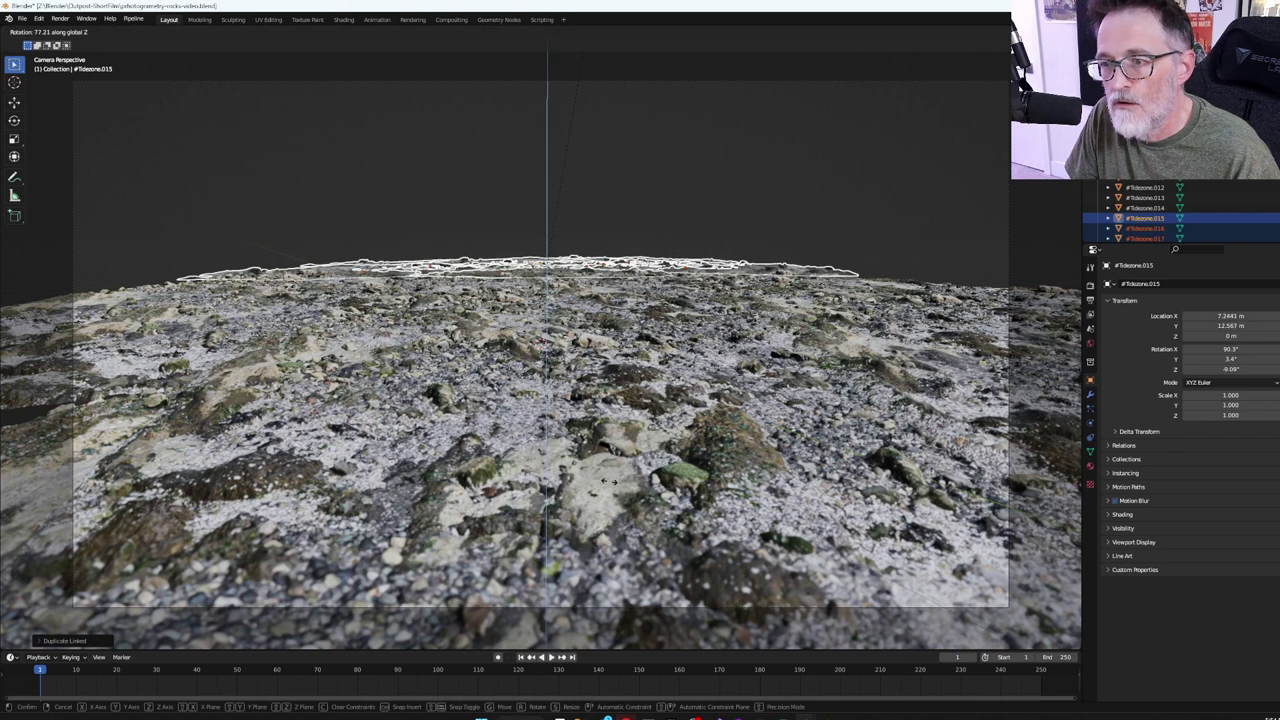
{"action": "left_click", "coordinate": [745, 465]}
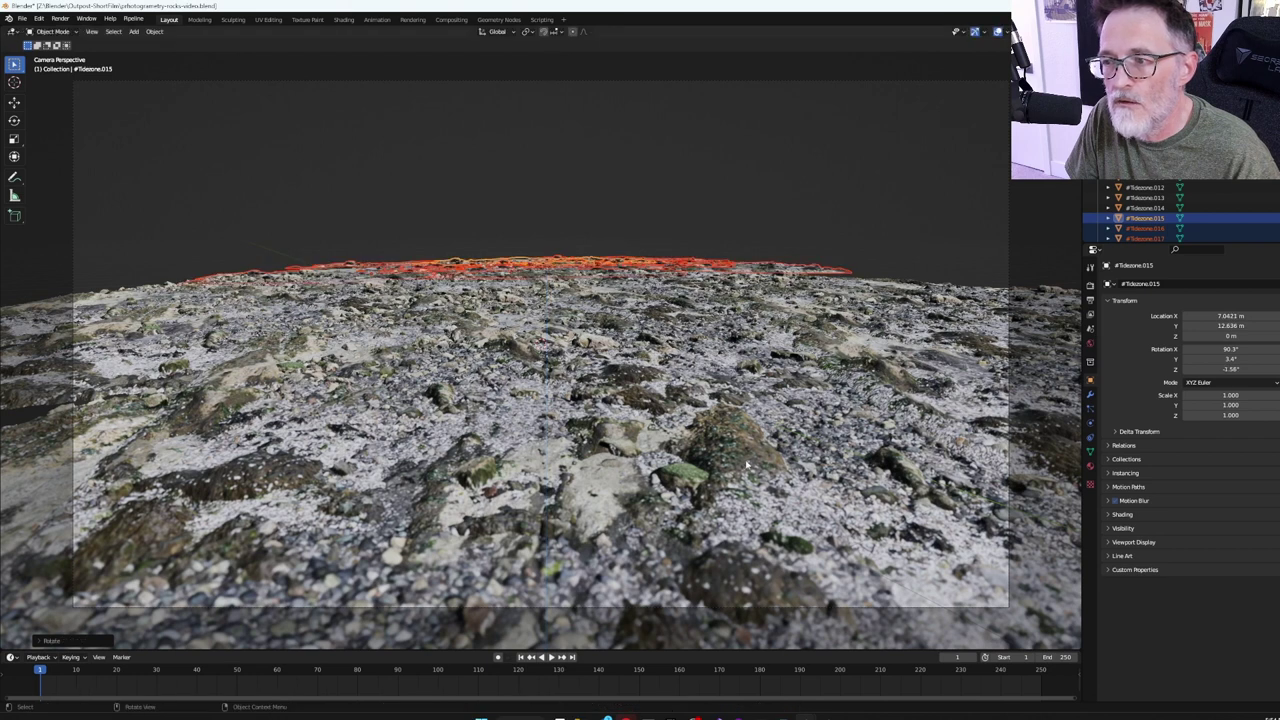
Step: Deselect the rocks, check the ground coverage, and return to the camera view with the Add menu open
{"action": "key", "text": "alt+a"}
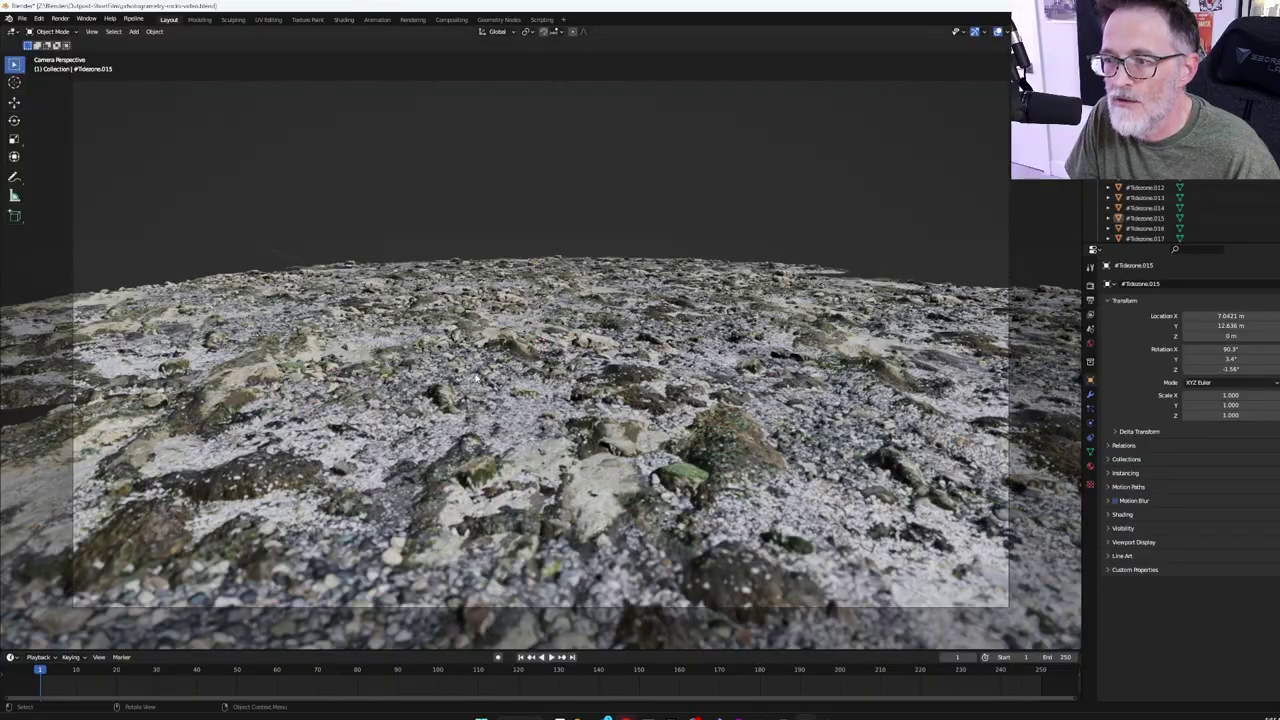
{"action": "middle_click_drag", "start_coordinate": [478, 378], "coordinate": [601, 323]}
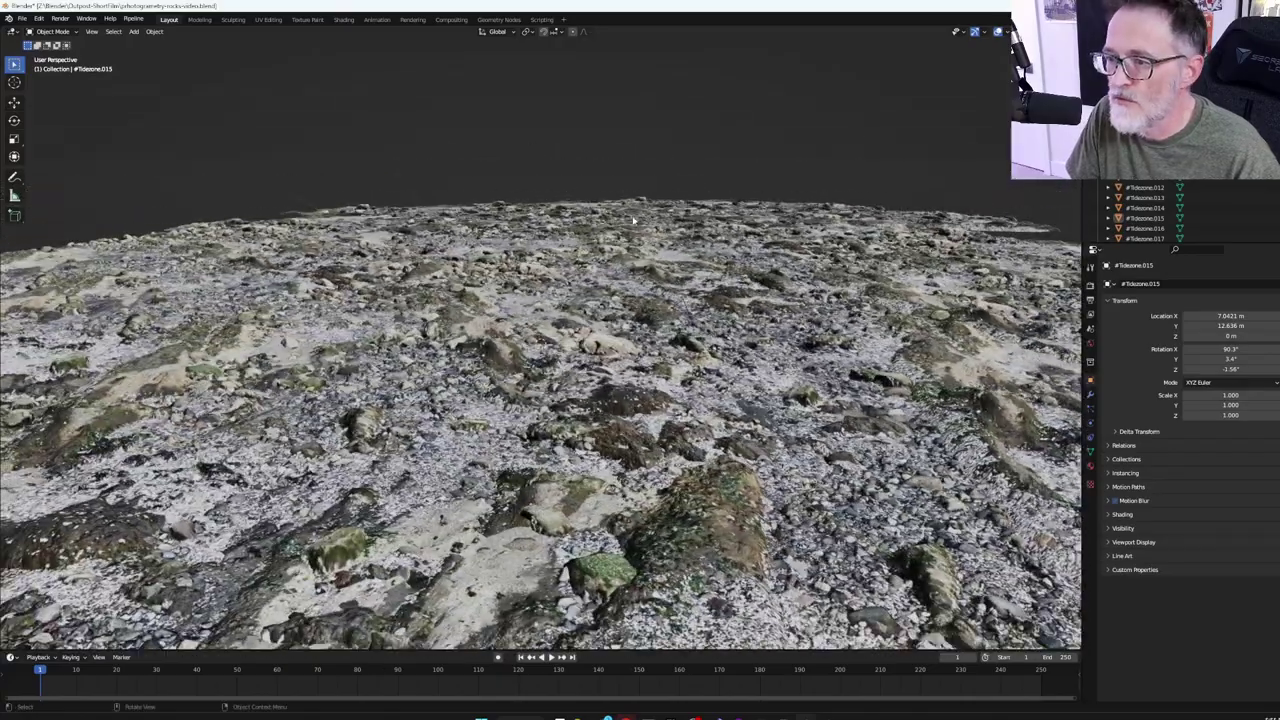
{"action": "key", "text": "KP_0"}
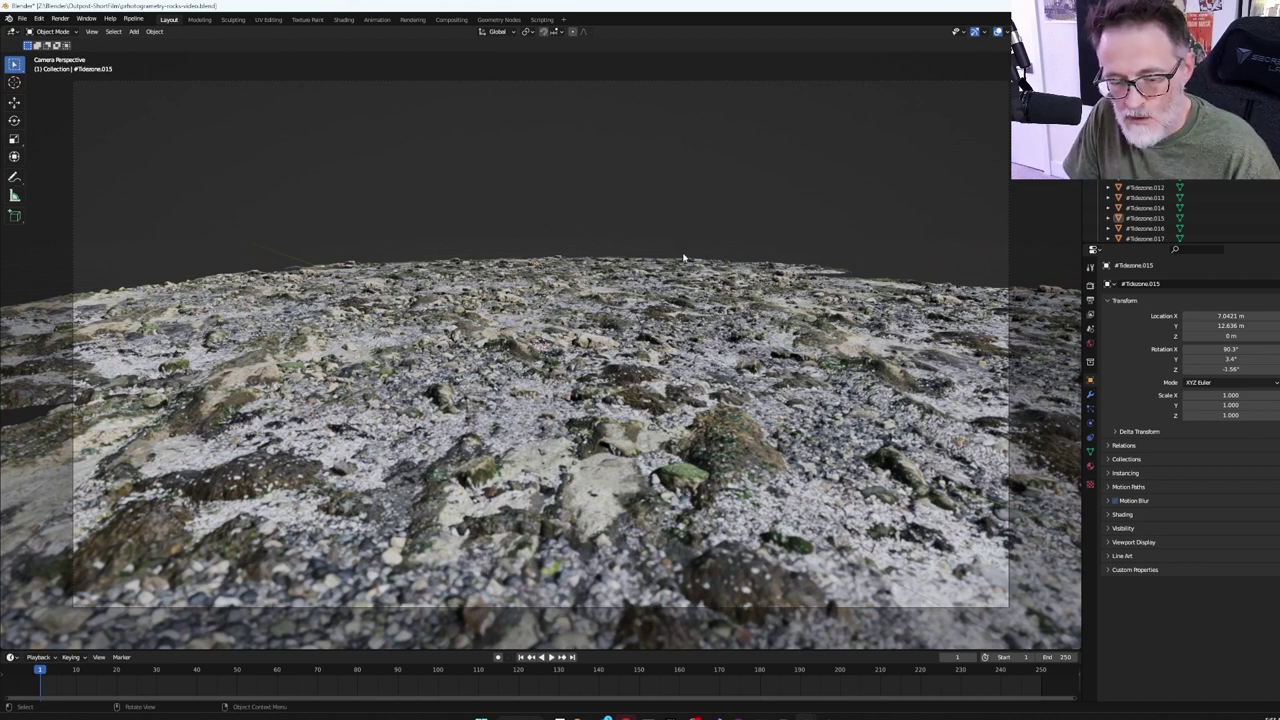
{"action": "key", "text": "shift+a"}
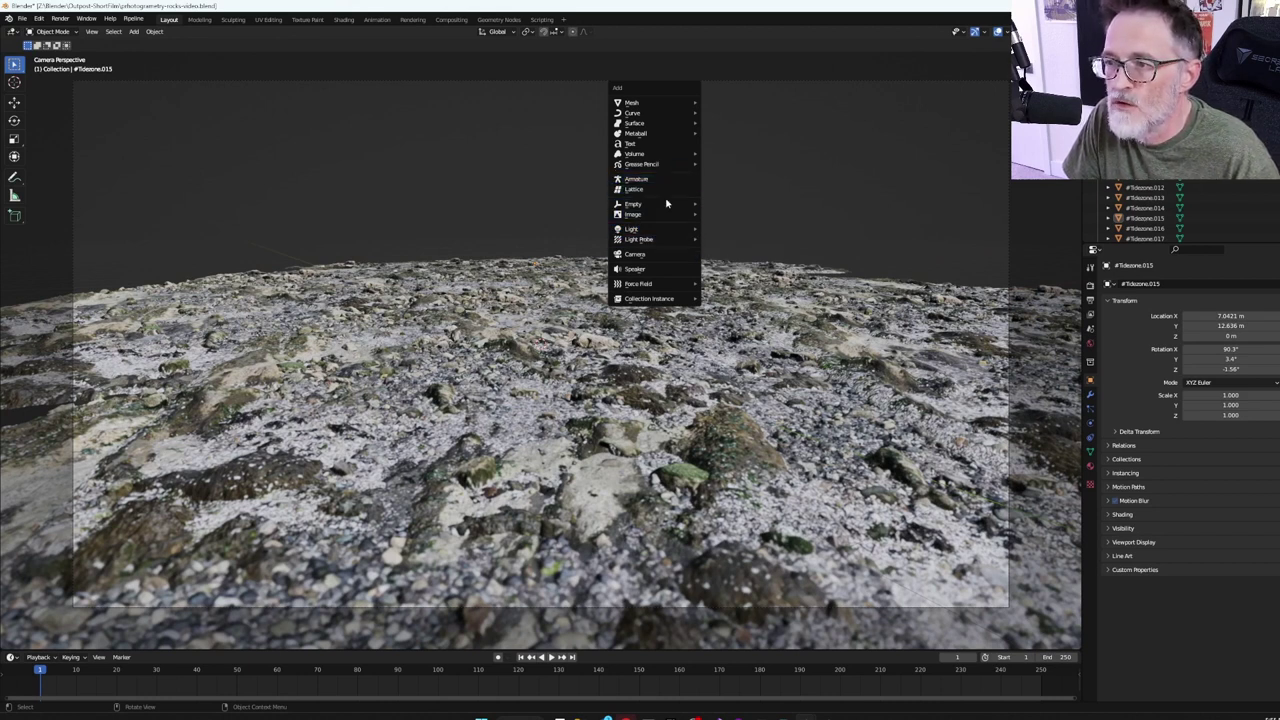
Step: Add a plane and scale it up to 64.983
{"action": "mouse_move", "coordinate": [660, 105]}
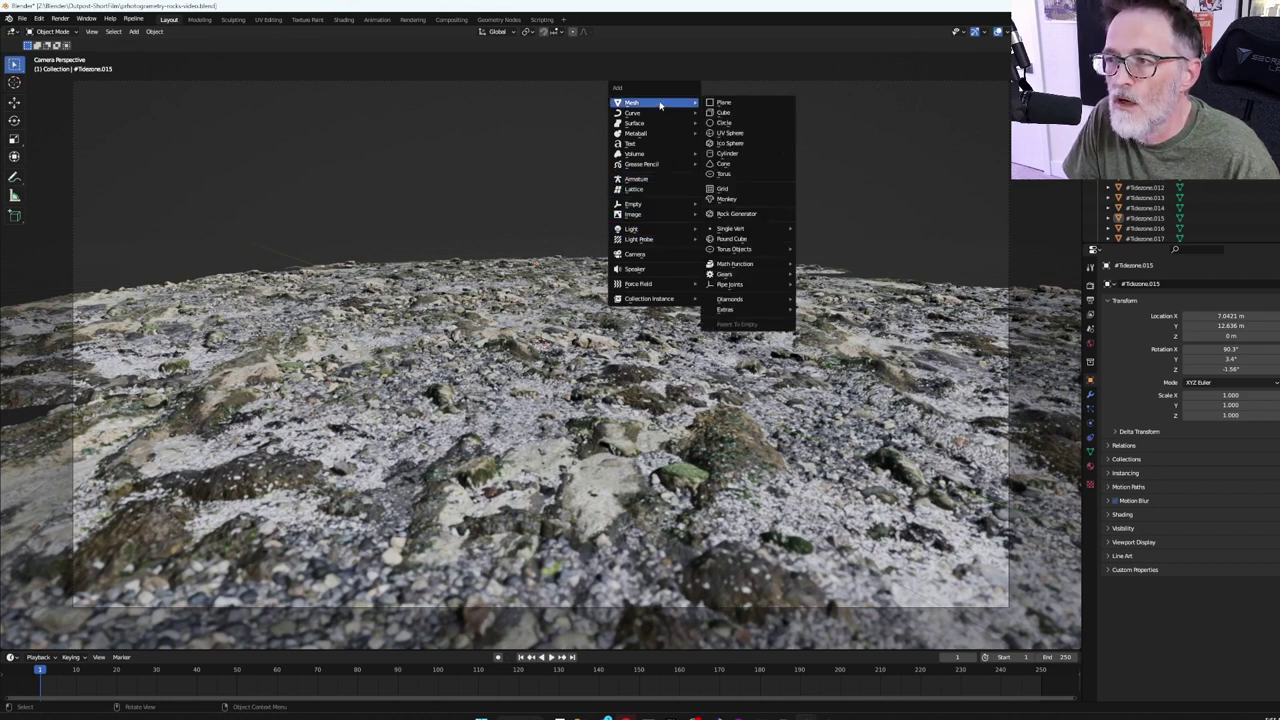
{"action": "left_click", "coordinate": [753, 104]}
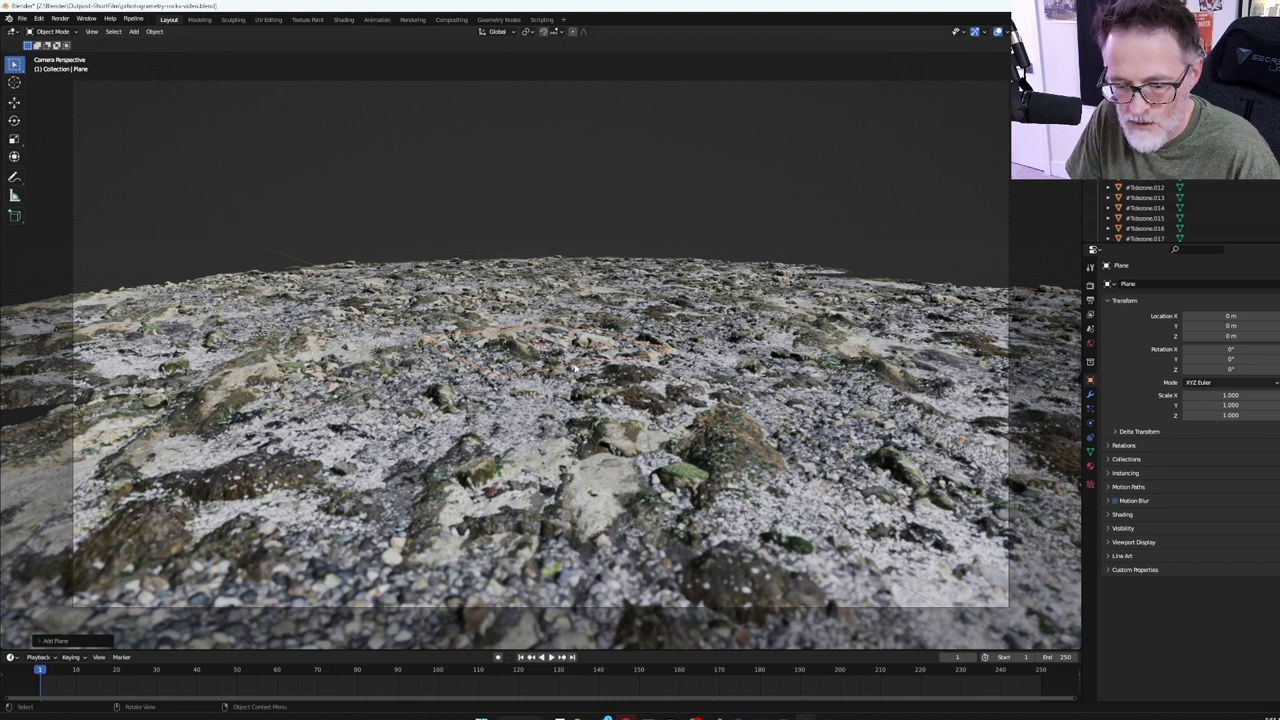
{"action": "key", "text": "s"}
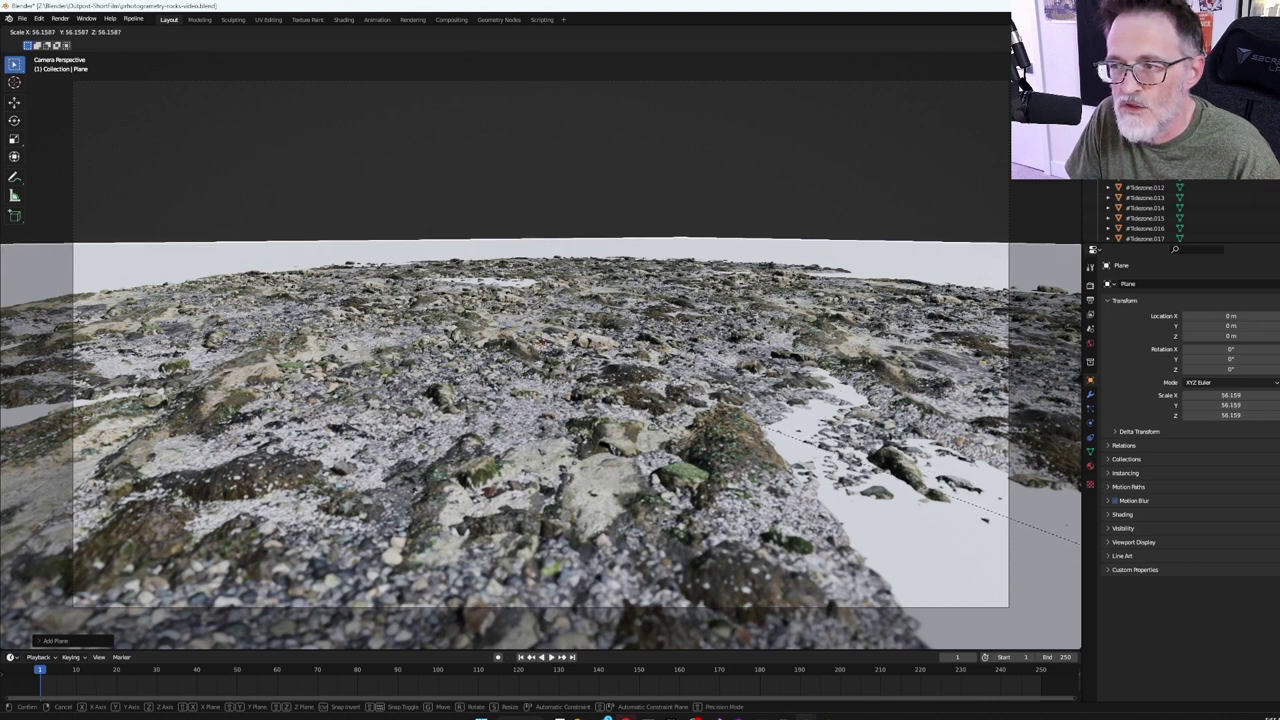
{"action": "left_click", "coordinate": [727, 565]}
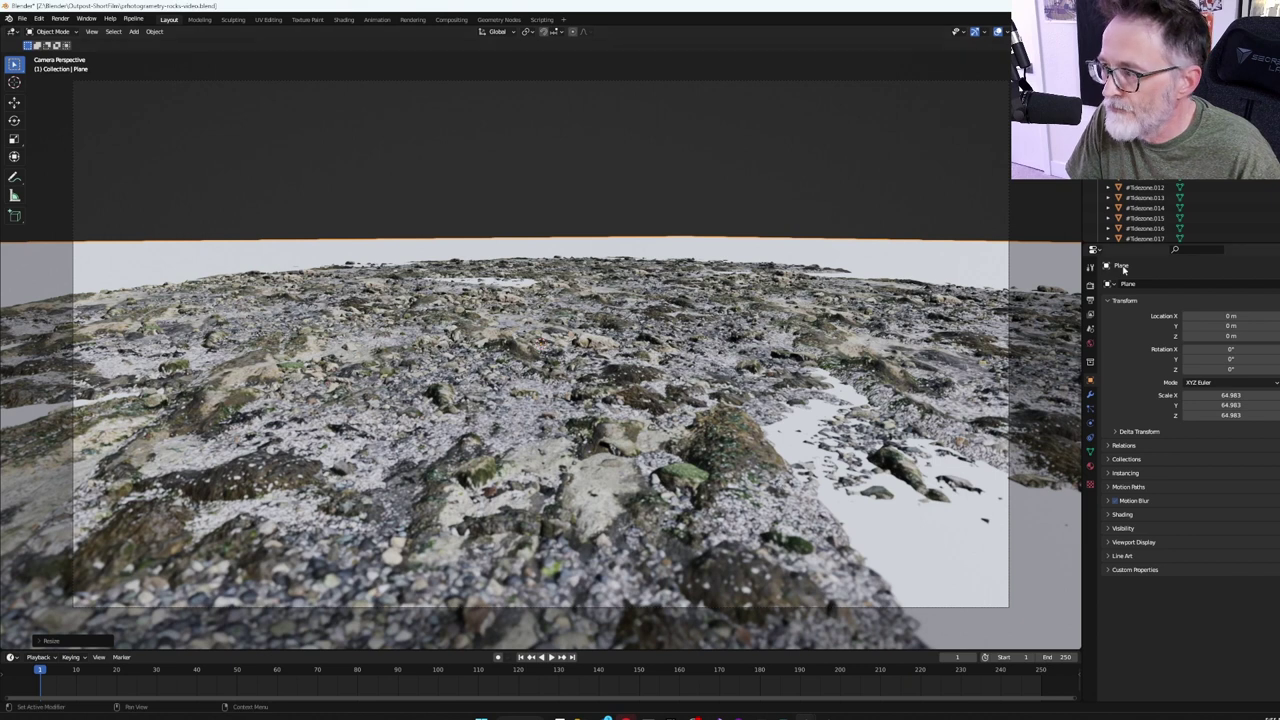
Step: Rename the plane's material to 'water'
{"action": "left_click", "coordinate": [1090, 468]}
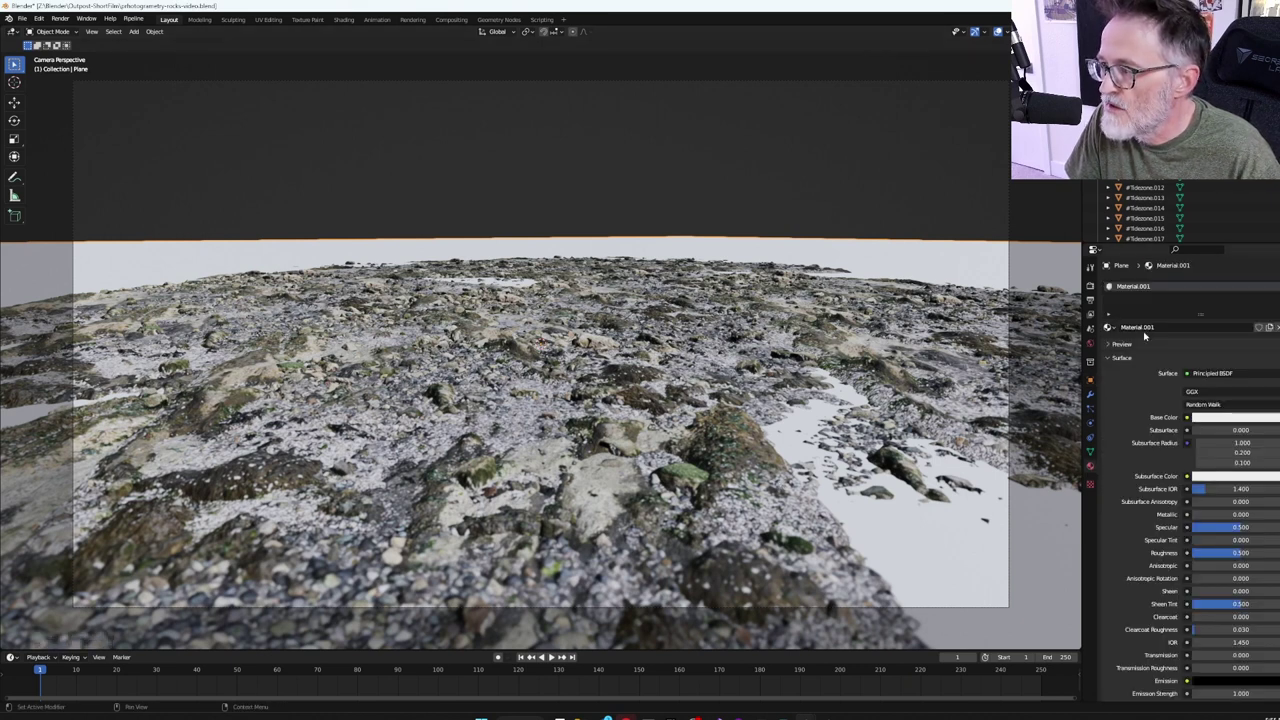
{"action": "left_click", "coordinate": [1145, 327]}
{"action": "double_click", "coordinate": [1148, 327]}
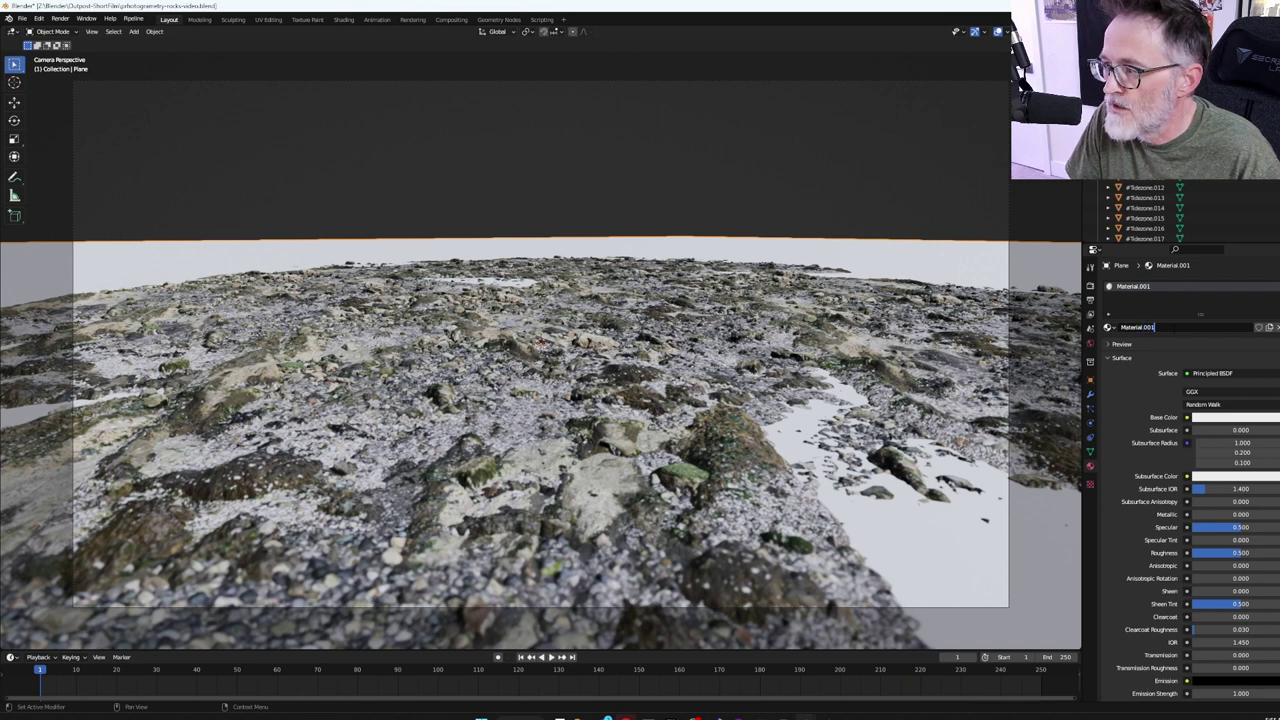
{"action": "key", "text": "ctrl+a"}
{"action": "type", "text": "water"}
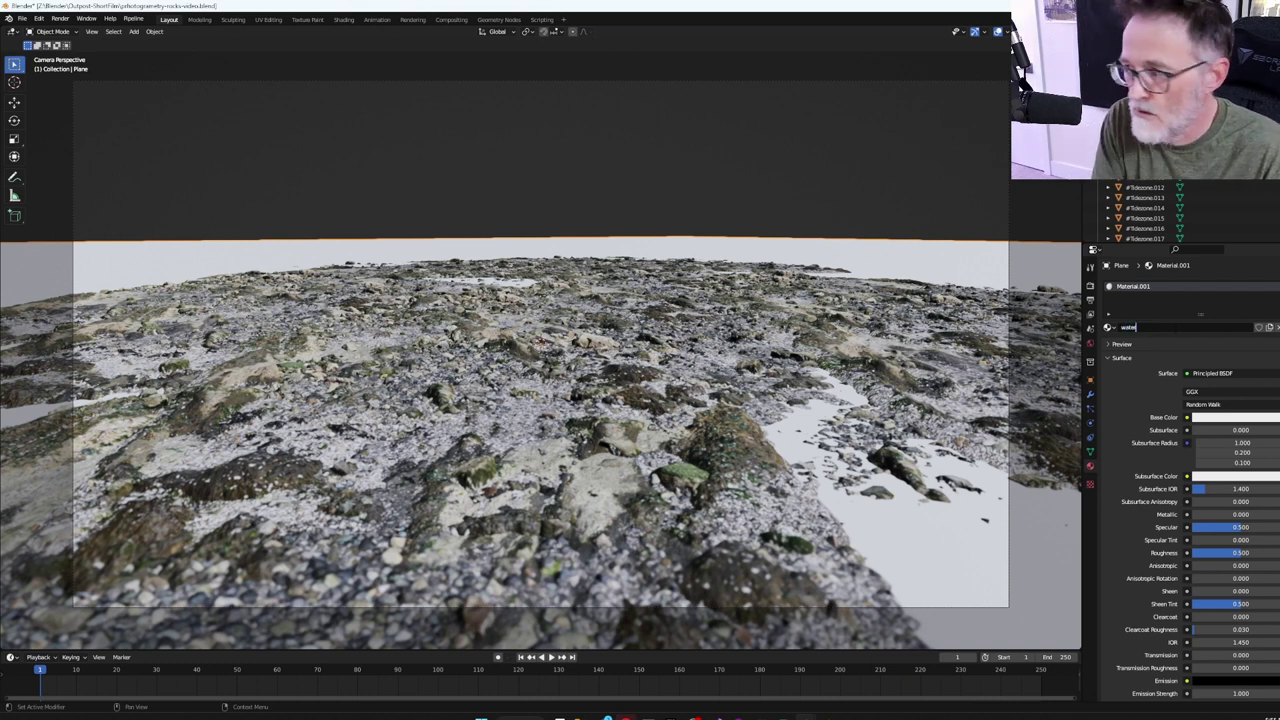
{"action": "key", "text": "Return"}
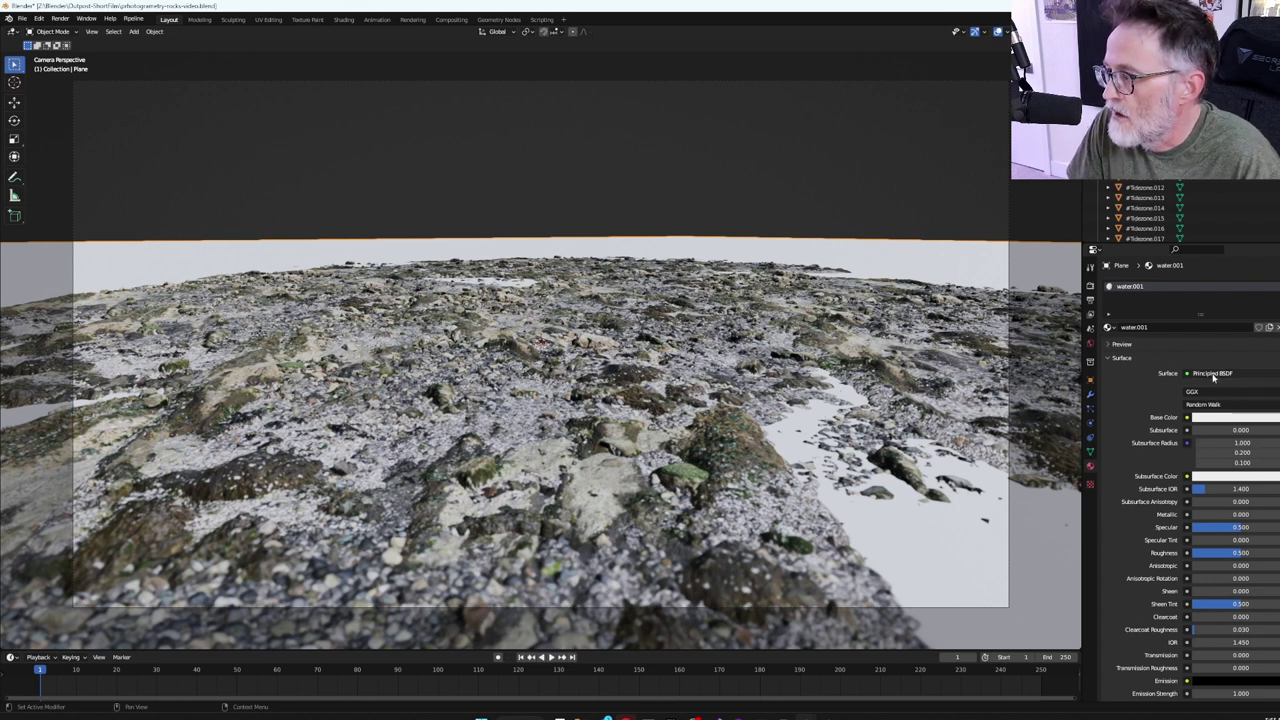
Step: Make the water a Glass BSDF with roughness 0, viewport roughness 0, Alpha Blend and screen-space refraction
{"action": "left_click", "coordinate": [1212, 373]}
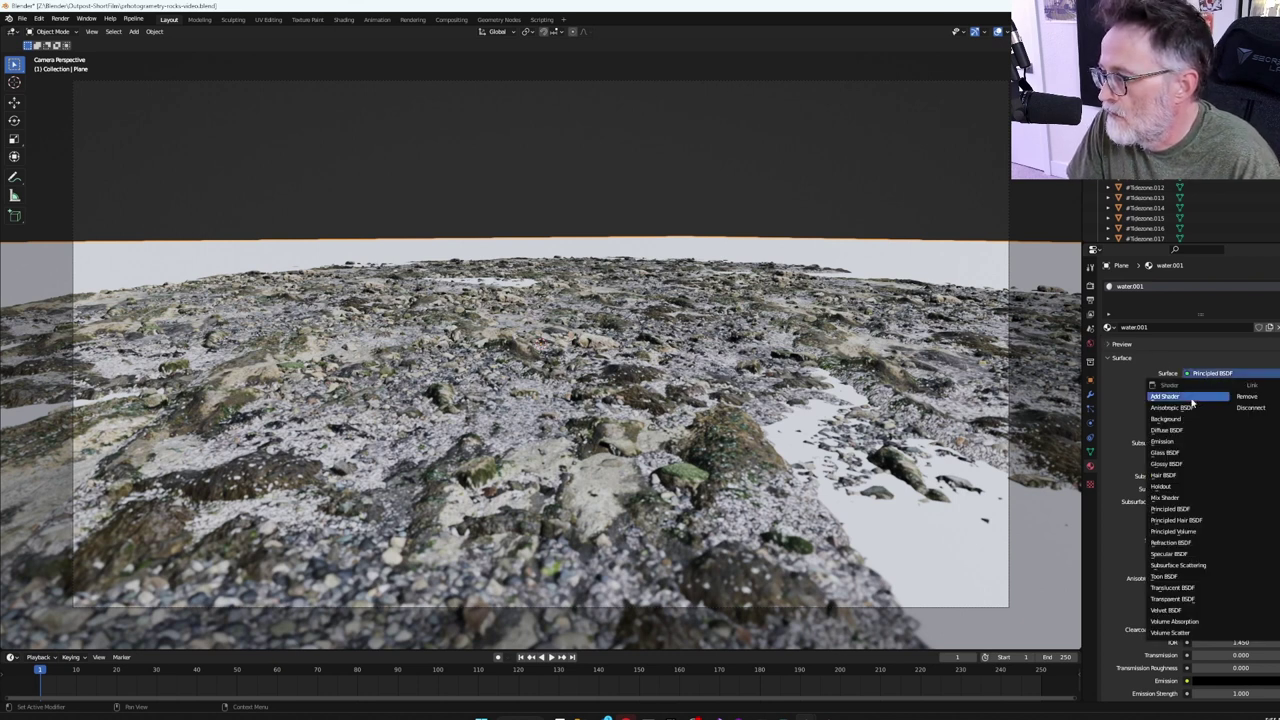
{"action": "left_click", "coordinate": [1172, 453]}
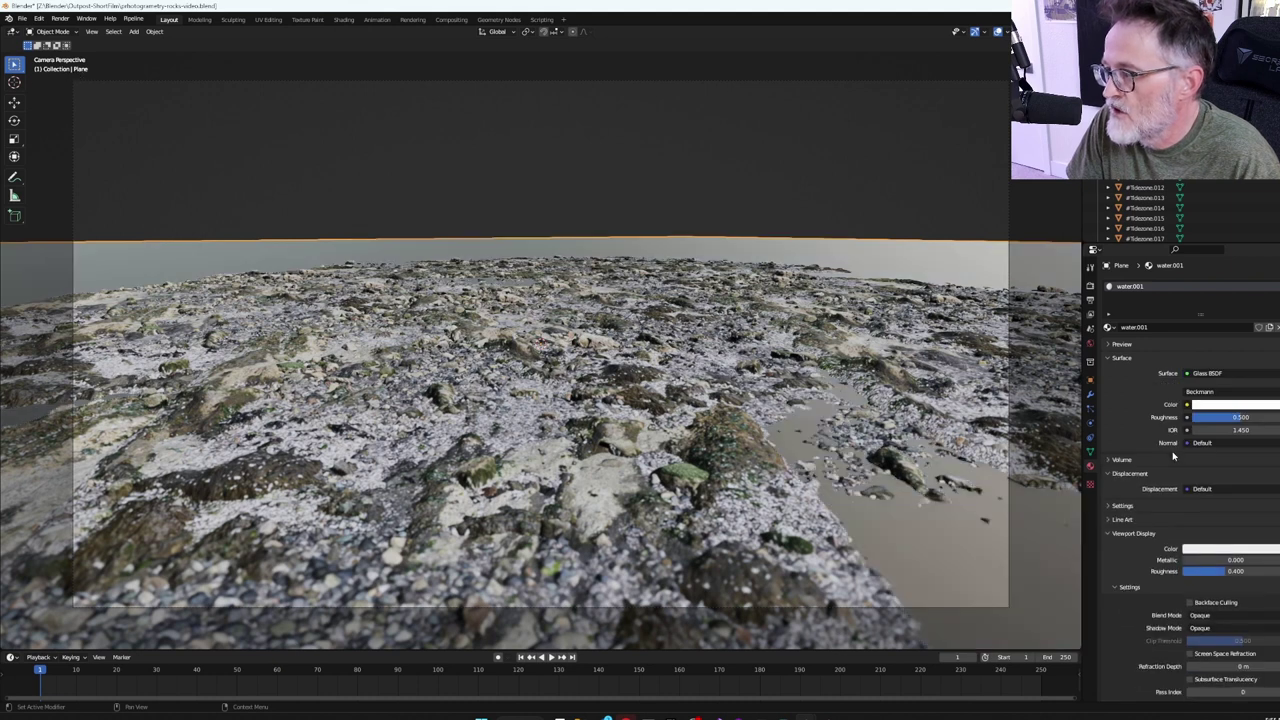
{"action": "left_click_drag", "start_coordinate": [1238, 417], "coordinate": [1190, 417]}
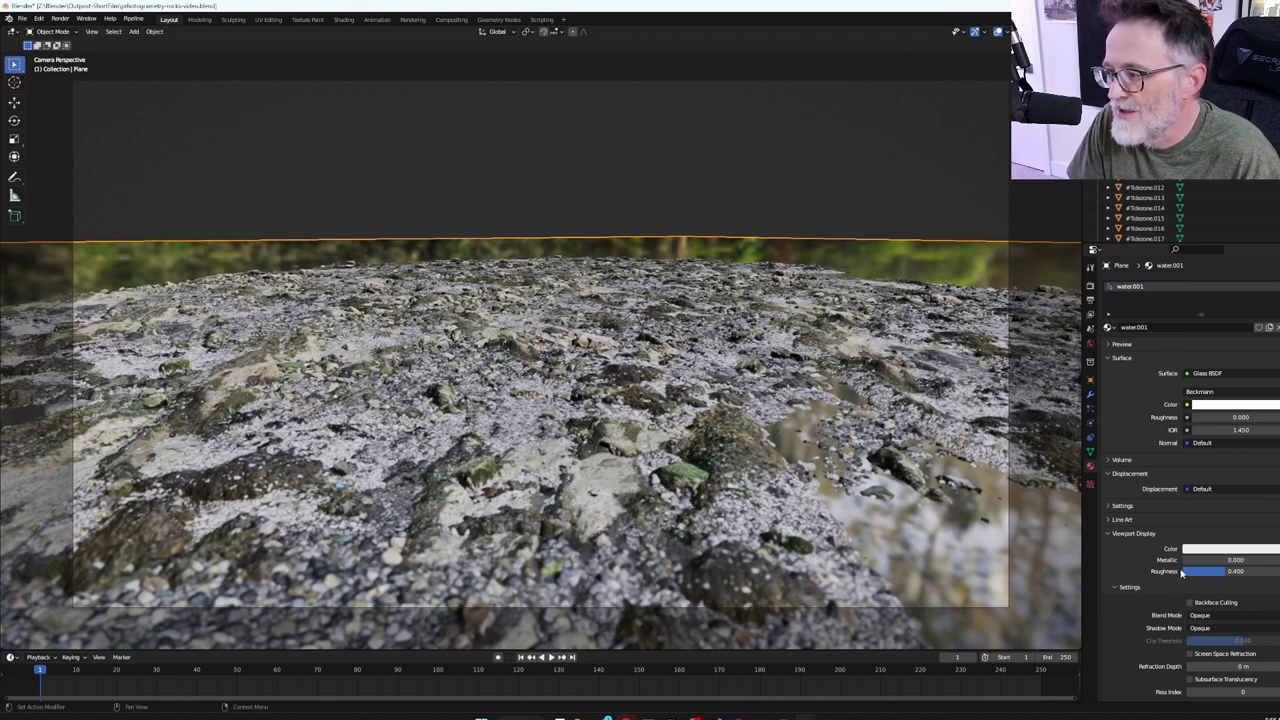
{"action": "scroll", "coordinate": [1157, 600], "scroll_direction": "down", "scroll_amount": 1}
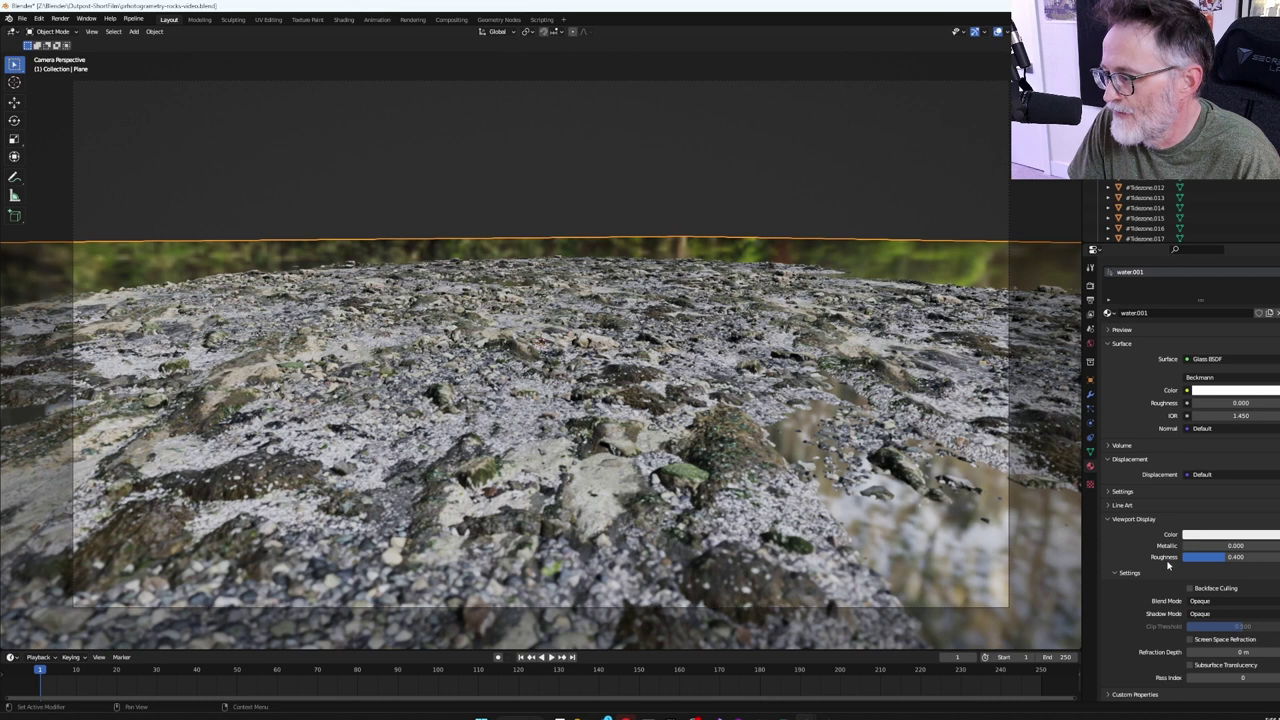
{"action": "left_click_drag", "start_coordinate": [1214, 558], "coordinate": [1191, 585]}
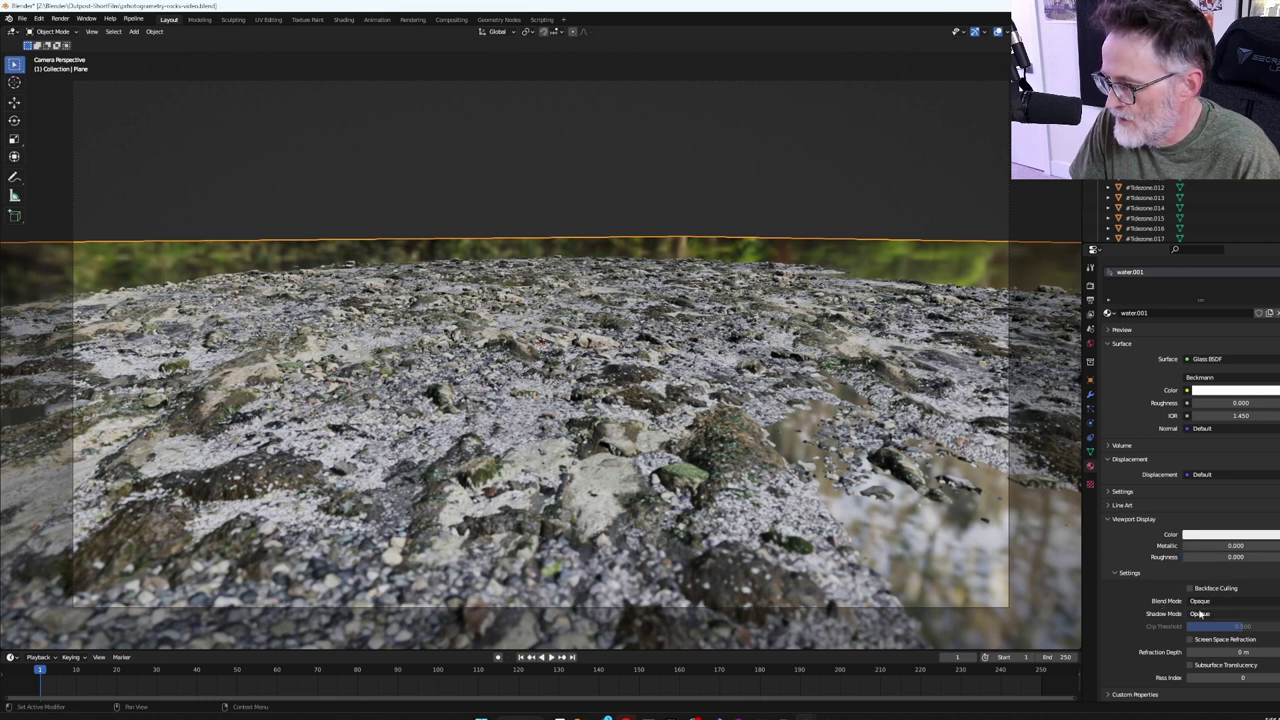
{"action": "left_click", "coordinate": [1228, 601]}
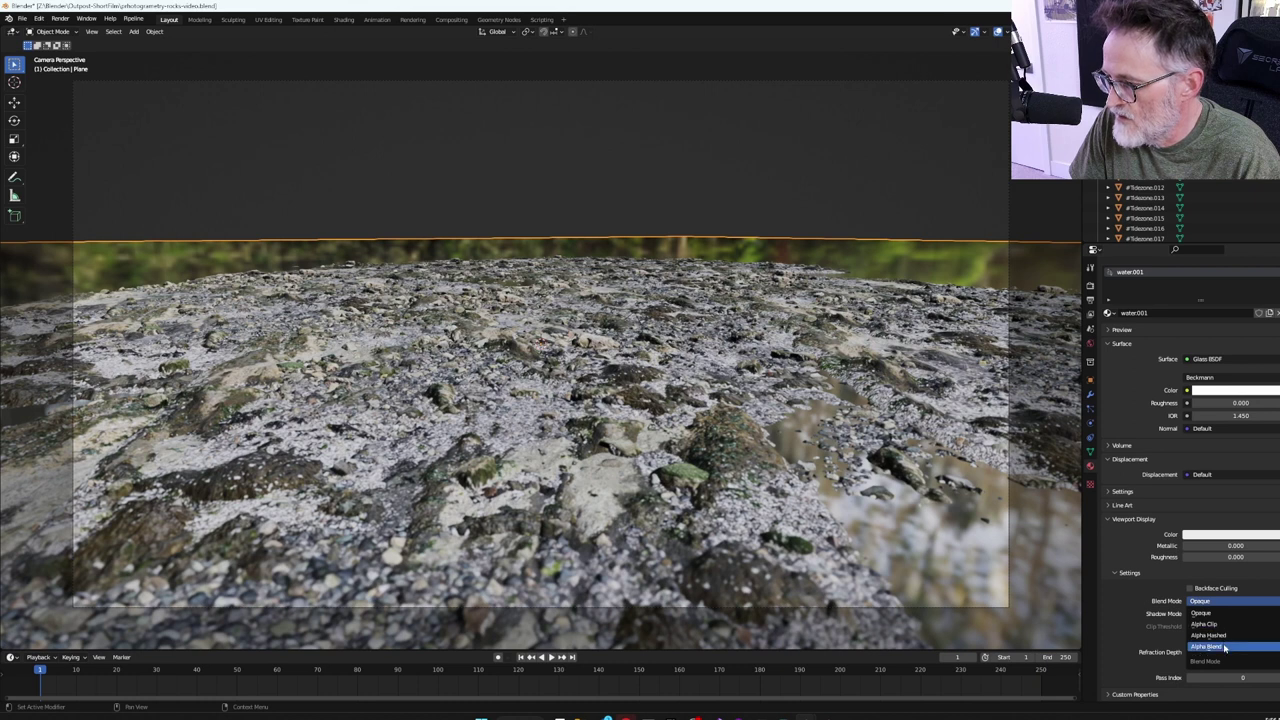
{"action": "left_click", "coordinate": [1225, 647]}
{"action": "left_click", "coordinate": [1190, 652]}
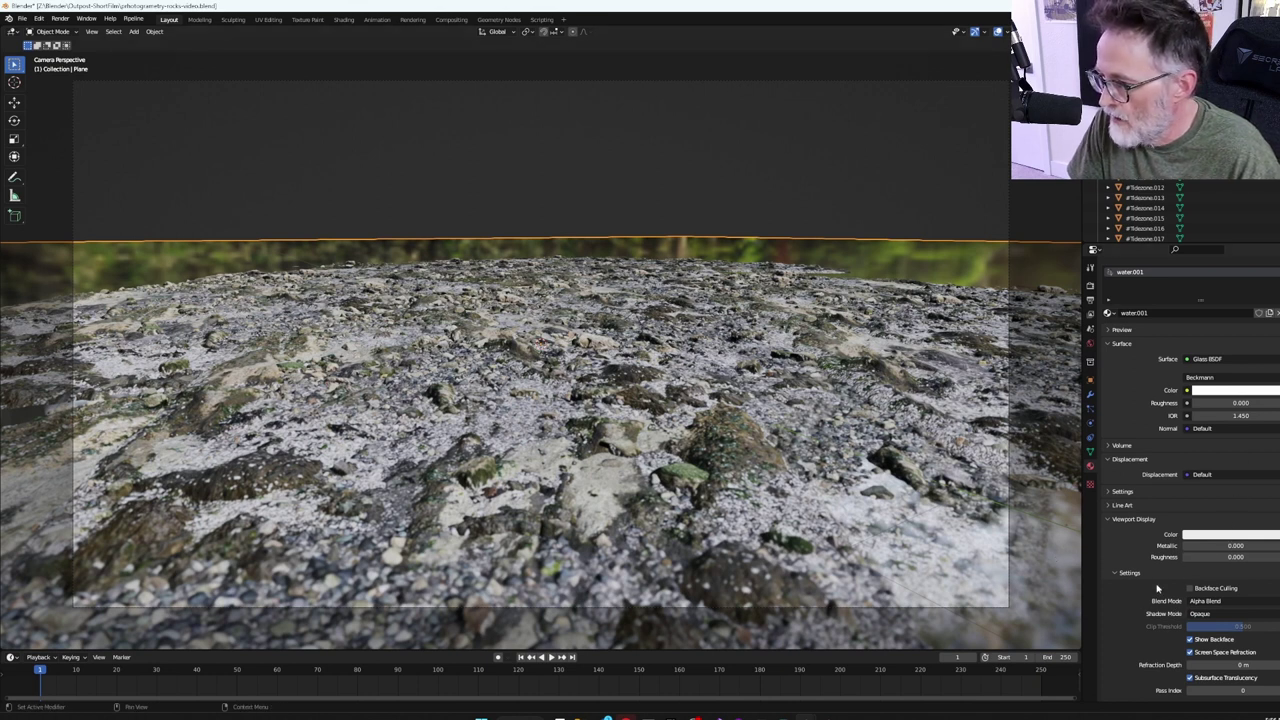
{"action": "scroll", "coordinate": [1165, 586], "scroll_direction": "down", "scroll_amount": 1}
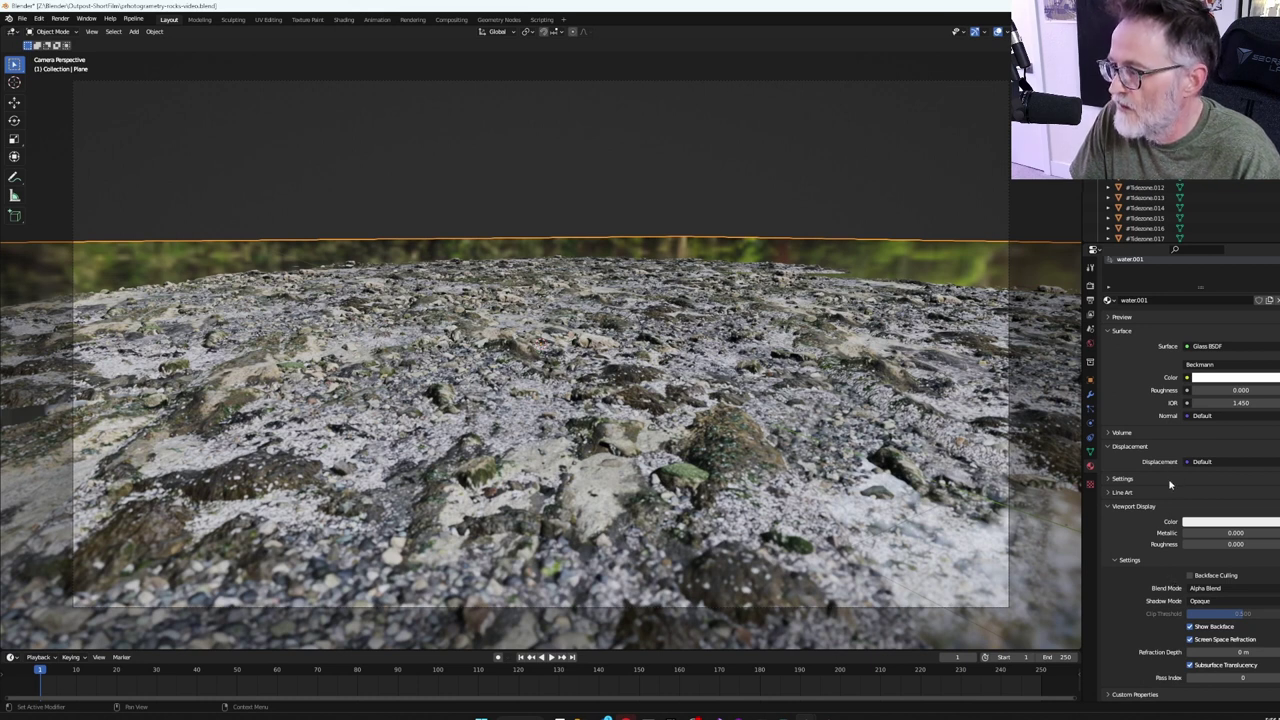
{"action": "scroll", "coordinate": [1170, 485], "scroll_direction": "up", "scroll_amount": 2}
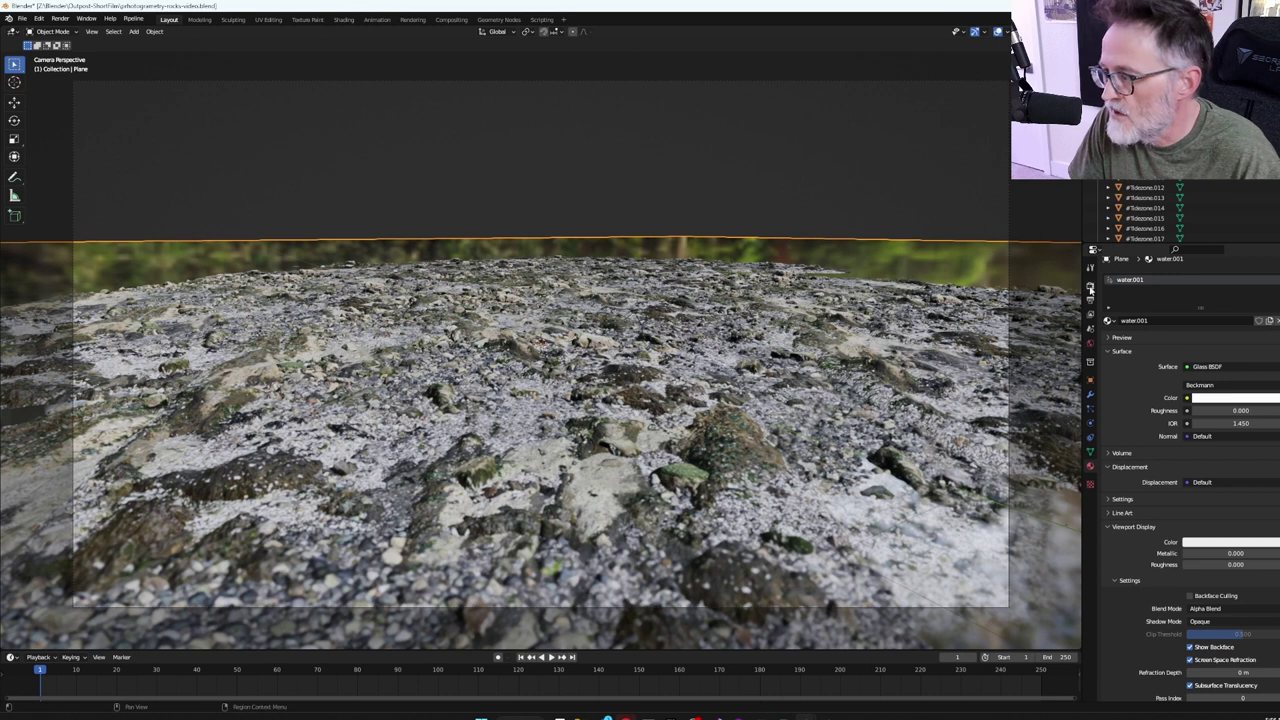
{"action": "left_click", "coordinate": [1091, 286]}
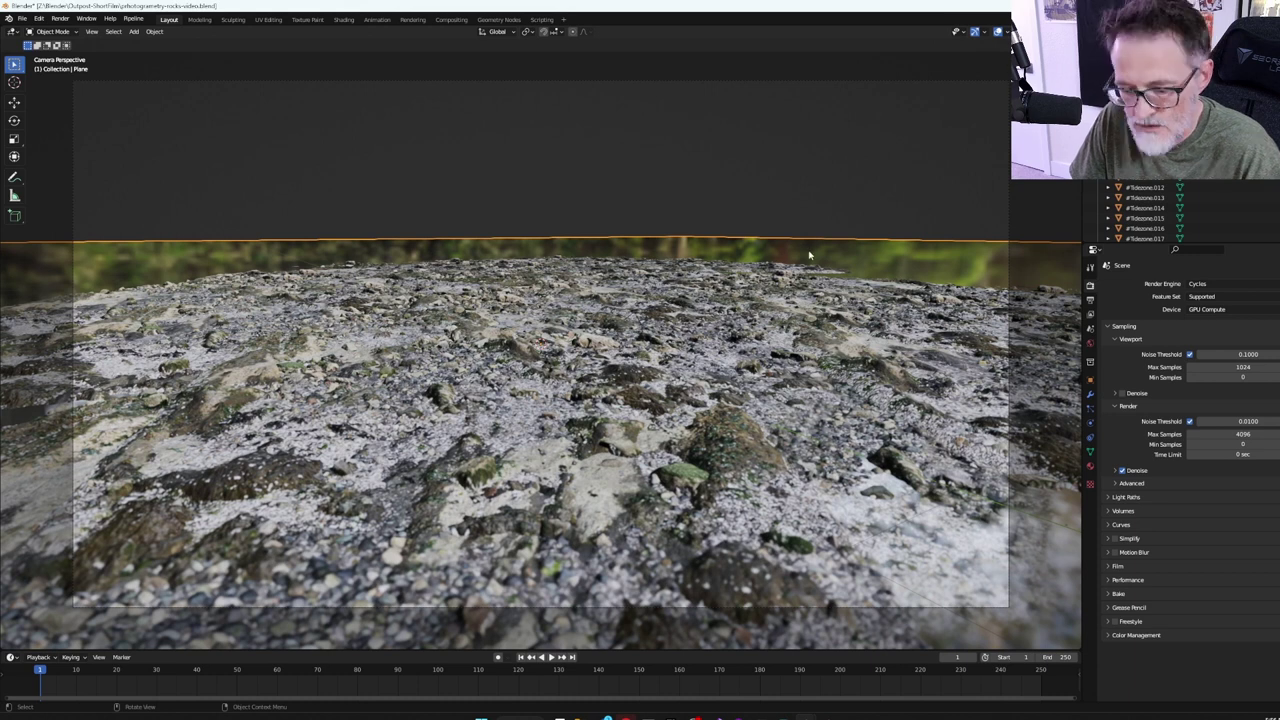
Step: Drop the water plane vertically along Z so the rocks start breaking the surface
{"action": "key", "text": "g"}
{"action": "key", "text": "z"}
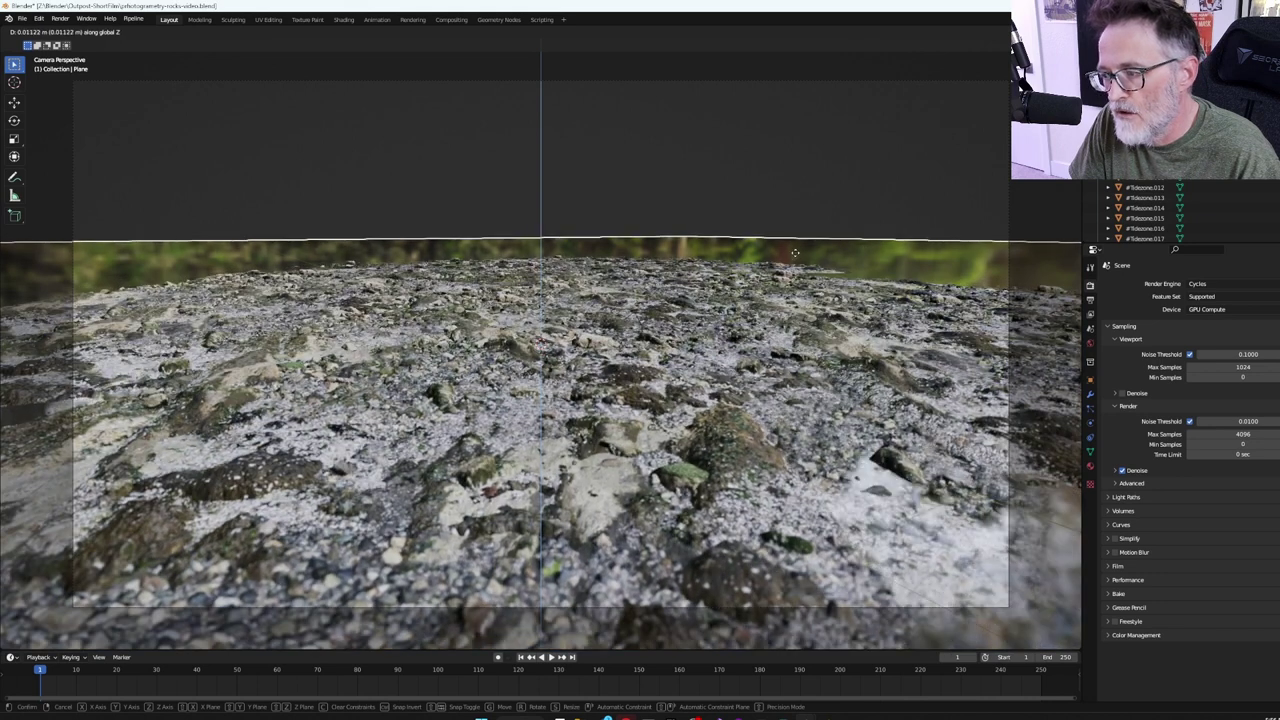
{"action": "left_click", "coordinate": [797, 247]}
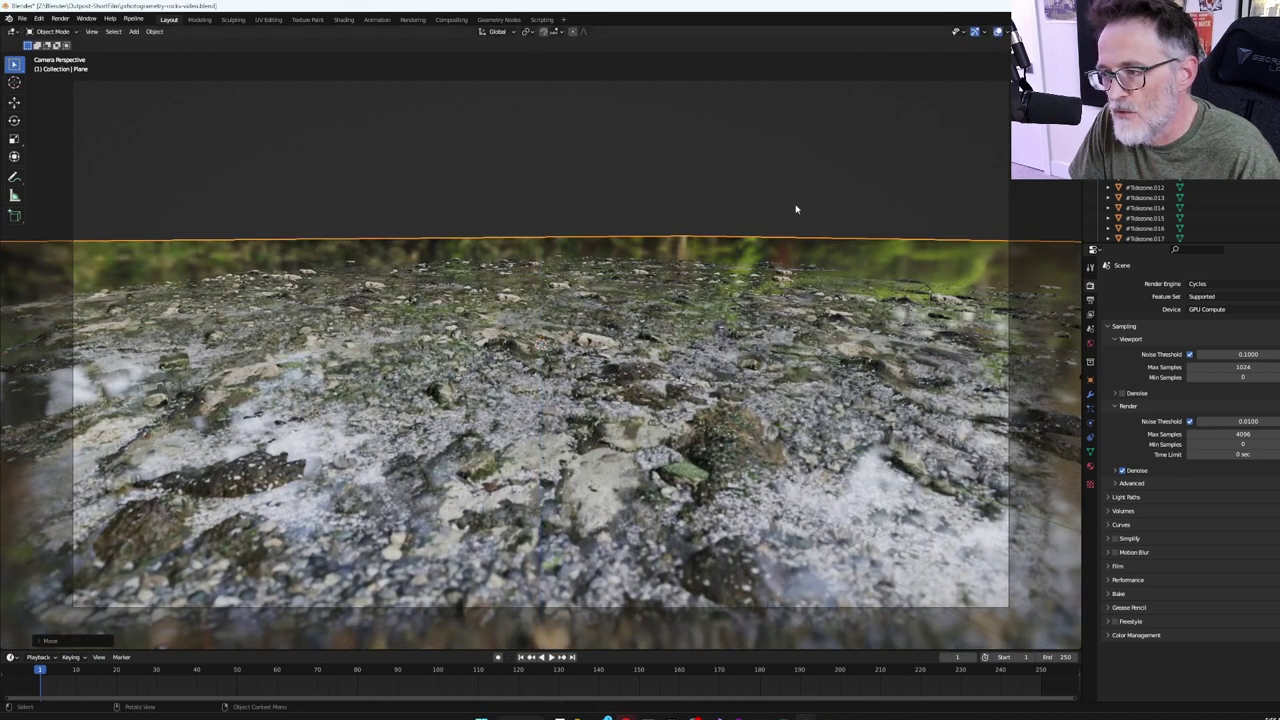
{"action": "middle_click_drag", "start_coordinate": [630, 445], "coordinate": [686, 359]}
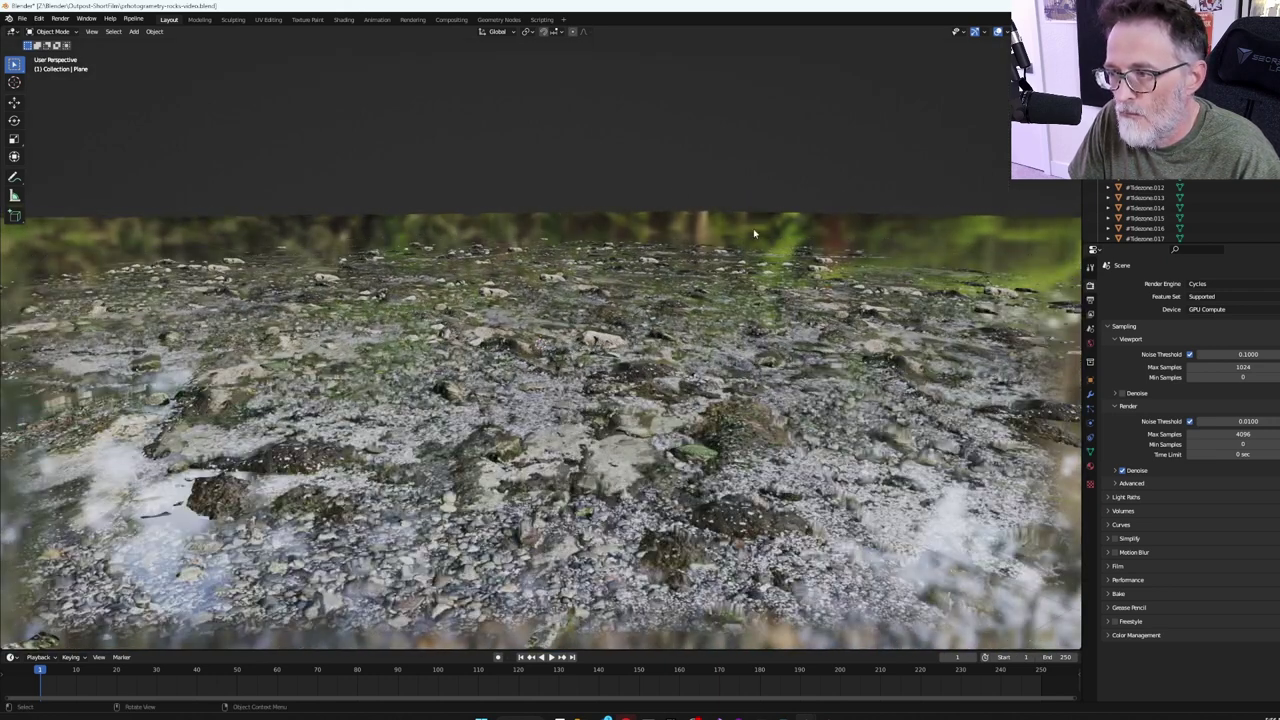
Step: Lower the water plane further along Z and preview the scene in Rendered shading
{"action": "left_click", "coordinate": [828, 231]}
{"action": "key", "text": "g"}
{"action": "key", "text": "z"}
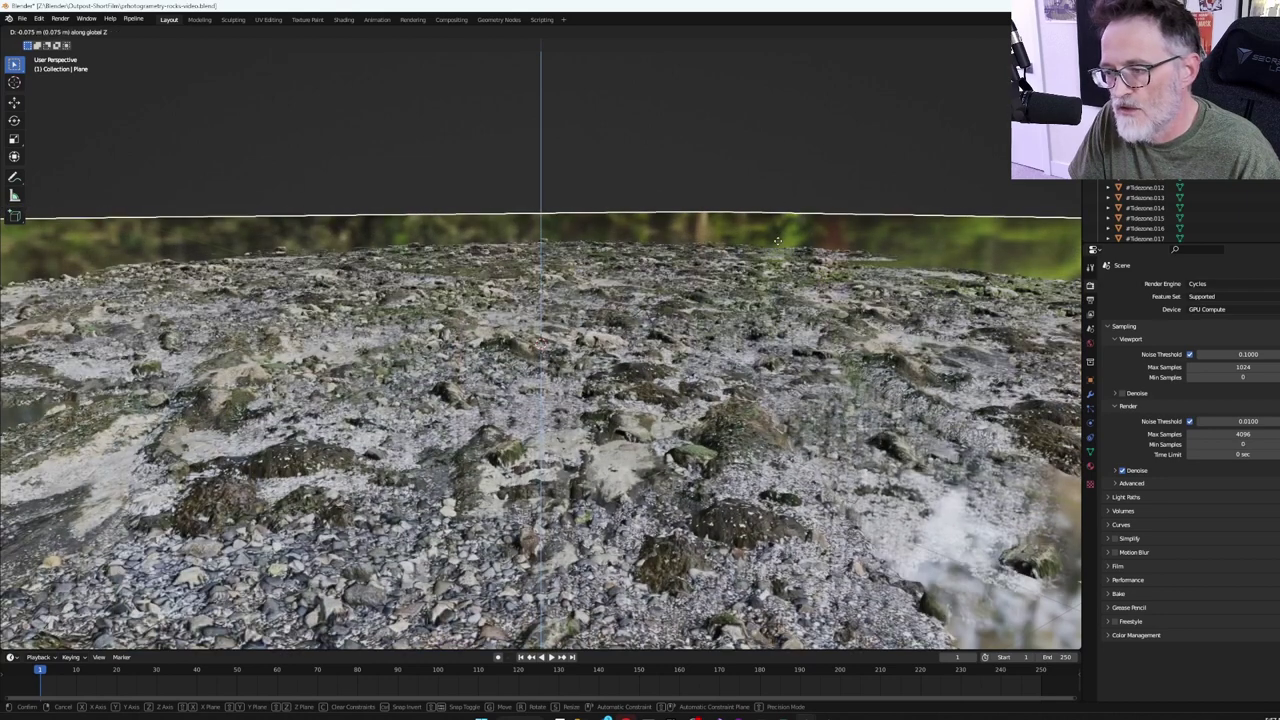
{"action": "left_click", "coordinate": [779, 239]}
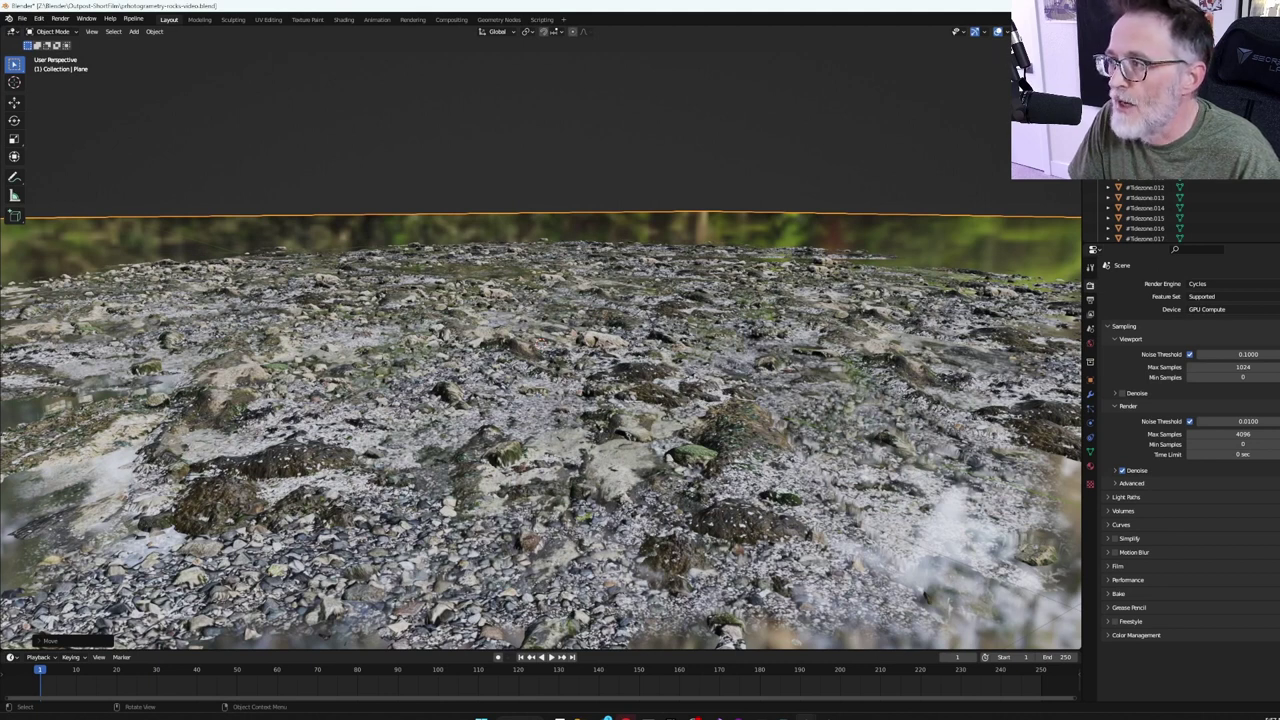
{"action": "left_click", "coordinate": [985, 31]}
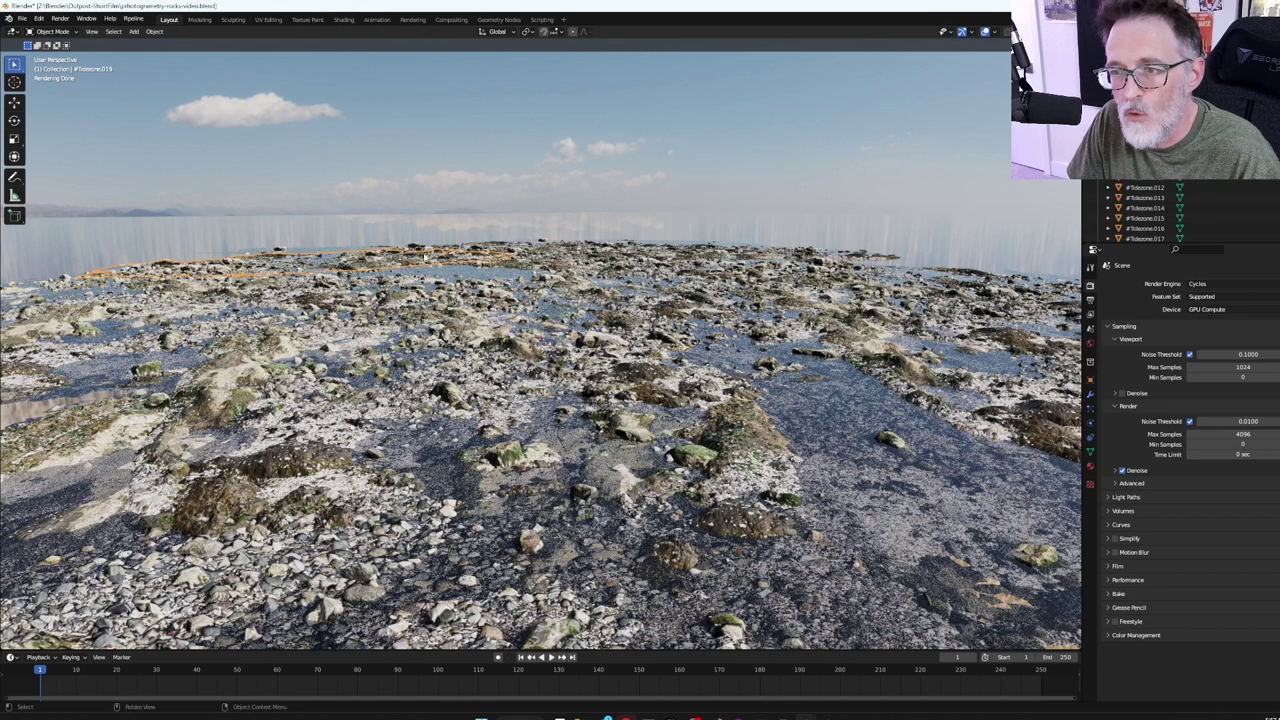
{"action": "left_click", "coordinate": [468, 261], "text": "shift"}
Step: Select the far rock strips Tidezone.012, .016, .017 and .009, leaving the water plane out
{"action": "left_click", "coordinate": [628, 249], "text": "shift"}
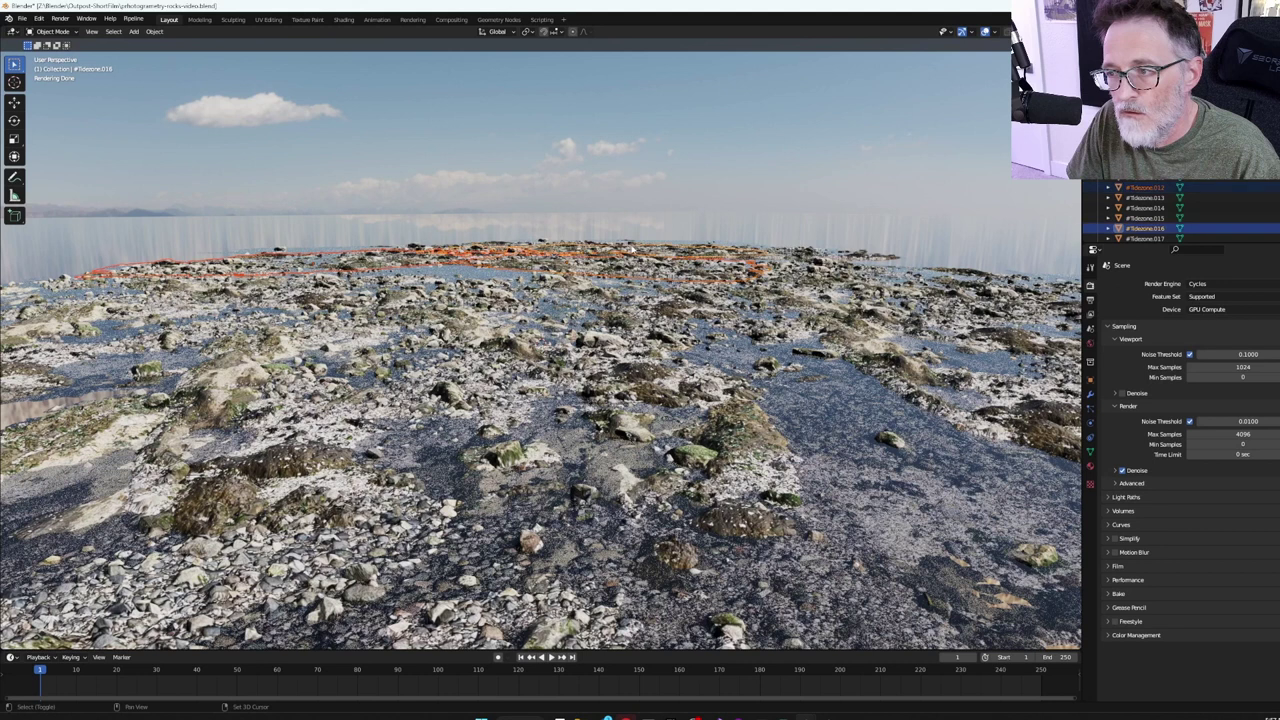
{"action": "left_click", "coordinate": [799, 253], "text": "shift"}
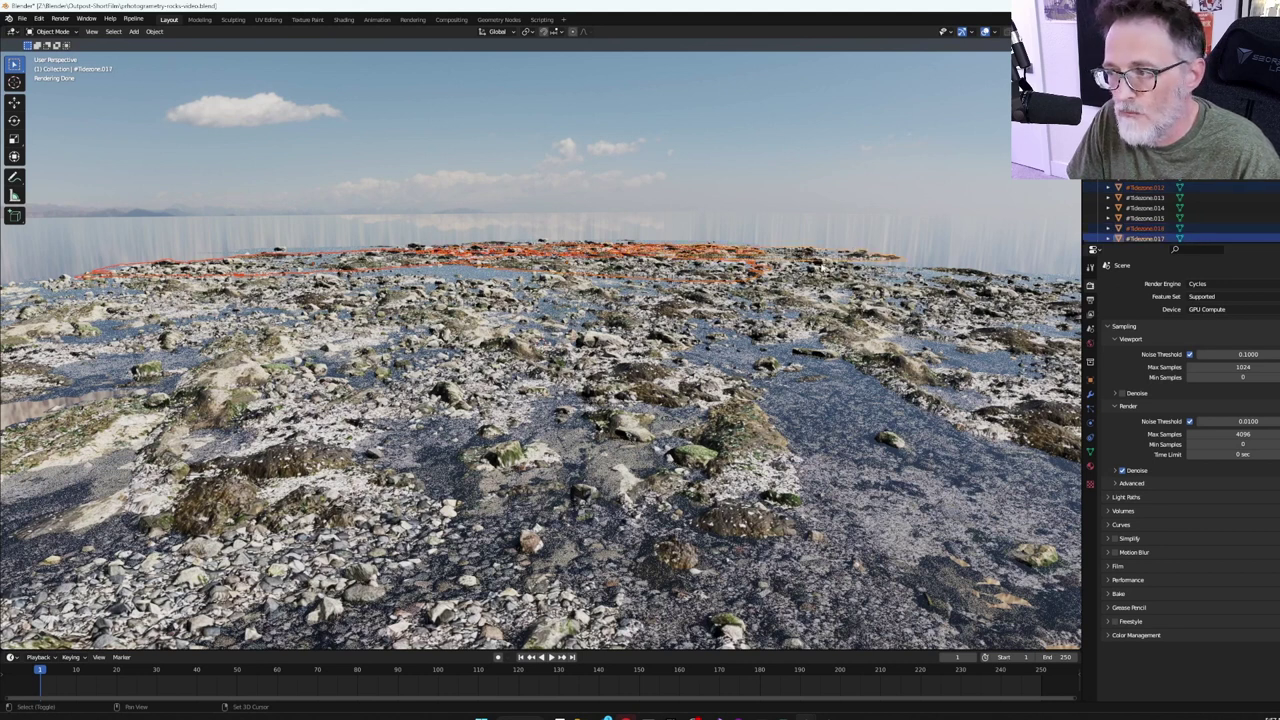
{"action": "left_click", "coordinate": [950, 270], "text": "shift"}
{"action": "left_click", "coordinate": [958, 274], "text": "shift"}
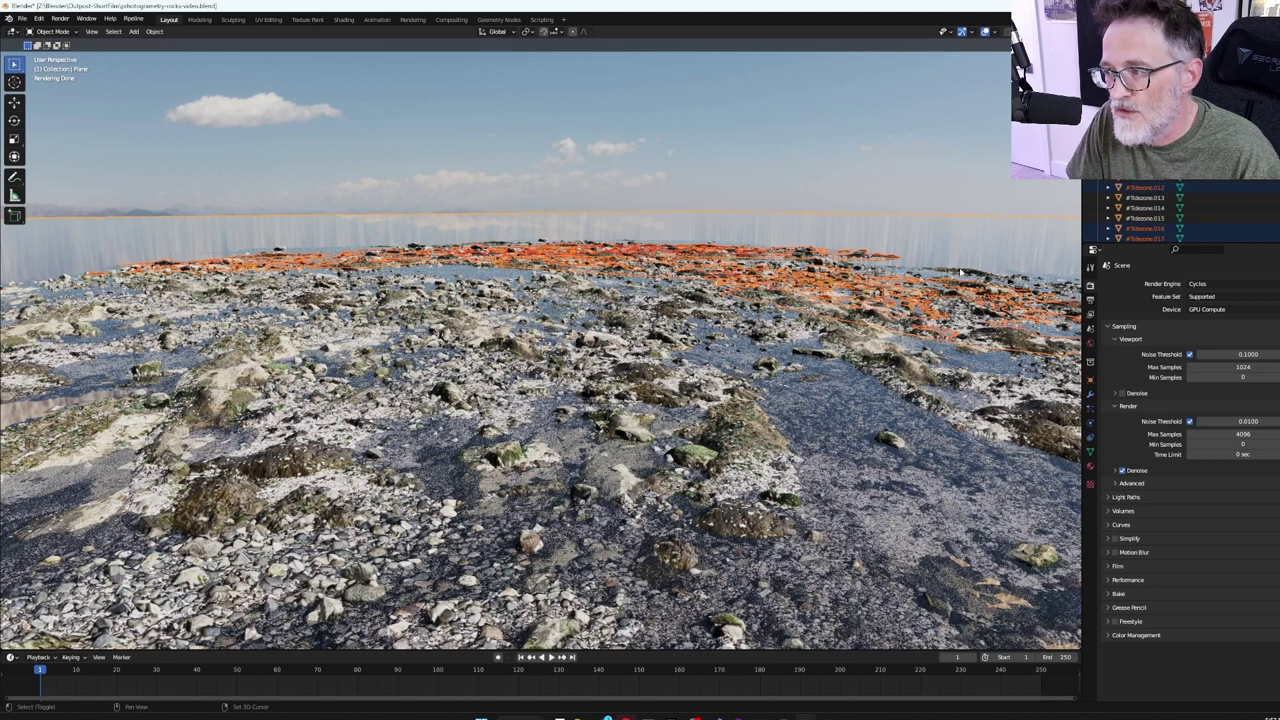
{"action": "left_click", "coordinate": [968, 226], "text": "shift"}
{"action": "left_click", "coordinate": [970, 222], "text": "shift"}
{"action": "left_click", "coordinate": [969, 219], "text": "shift"}
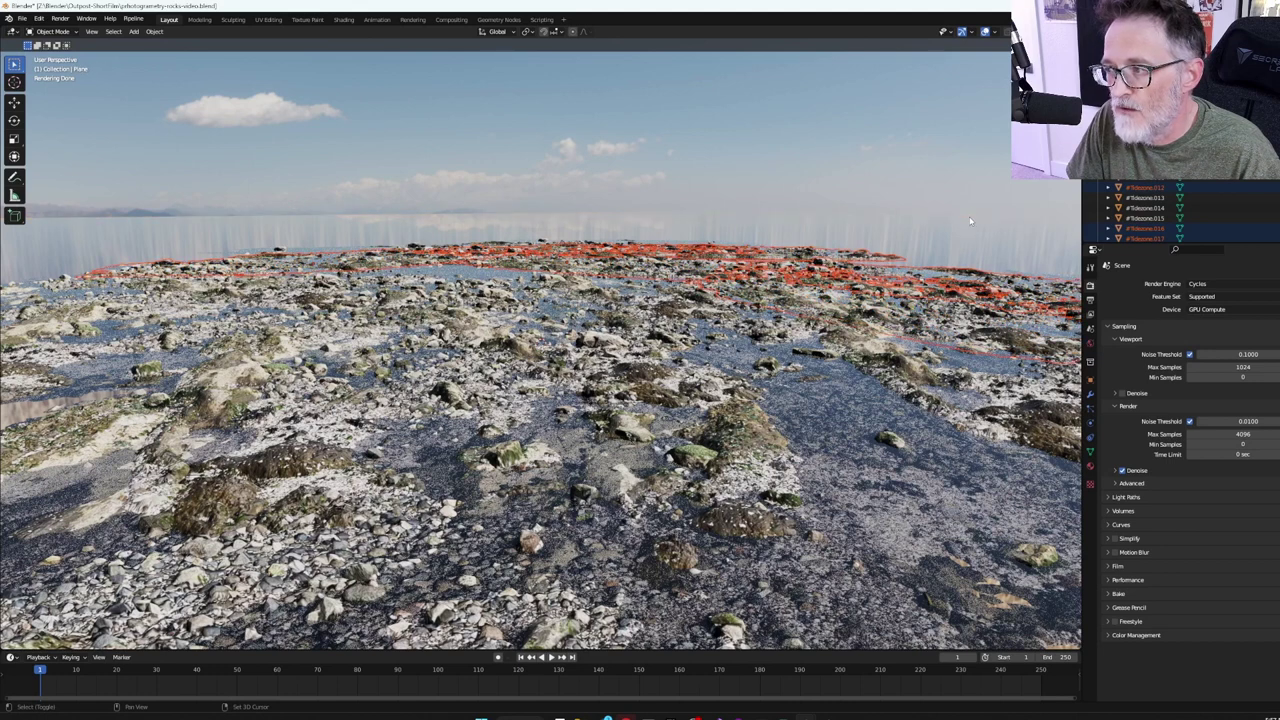
Step: Slide the selected far rock strips back toward the horizon along Y
{"action": "key", "text": "g"}
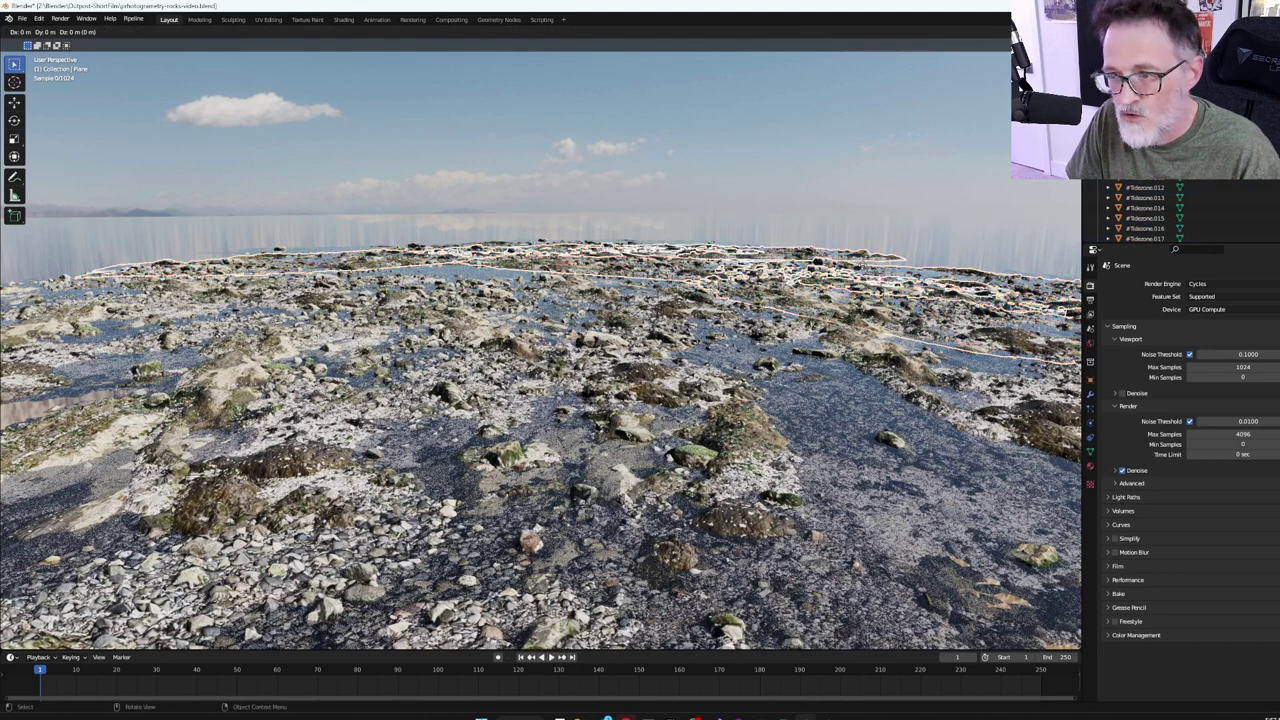
{"action": "key", "text": "y"}
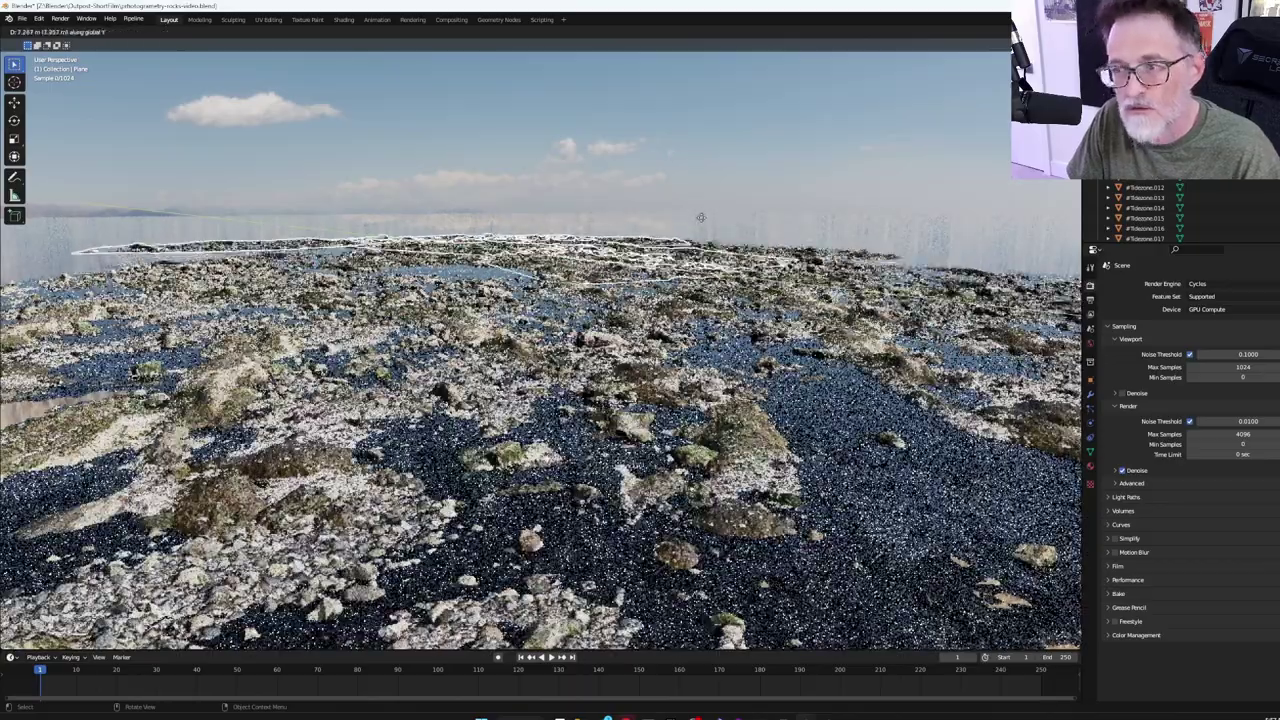
{"action": "key", "text": "y"}
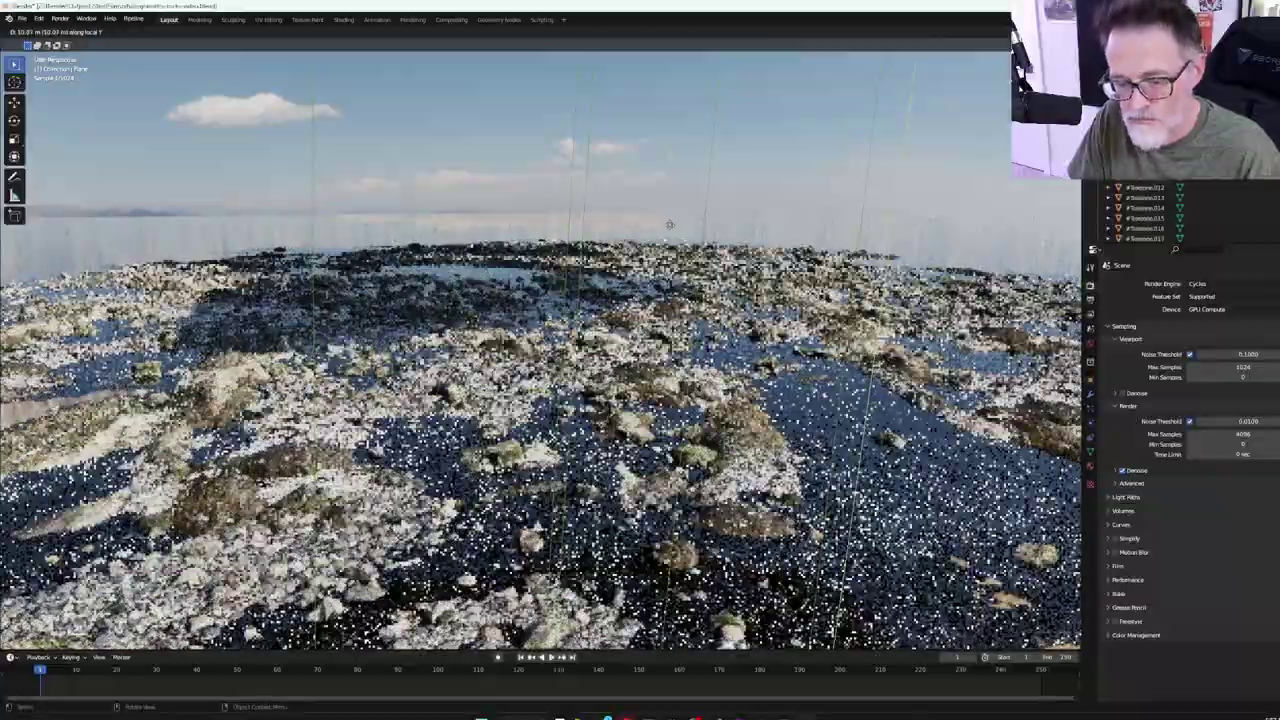
{"action": "key", "text": "y"}
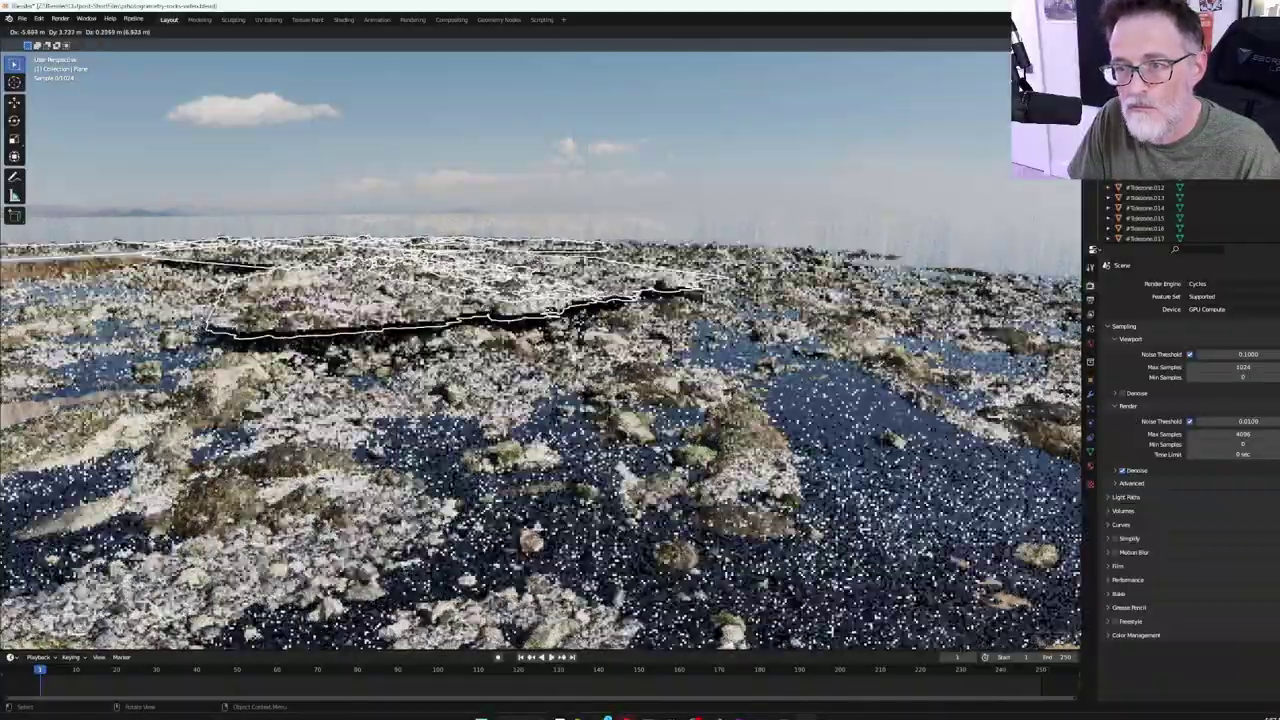
{"action": "left_click", "coordinate": [537, 268]}
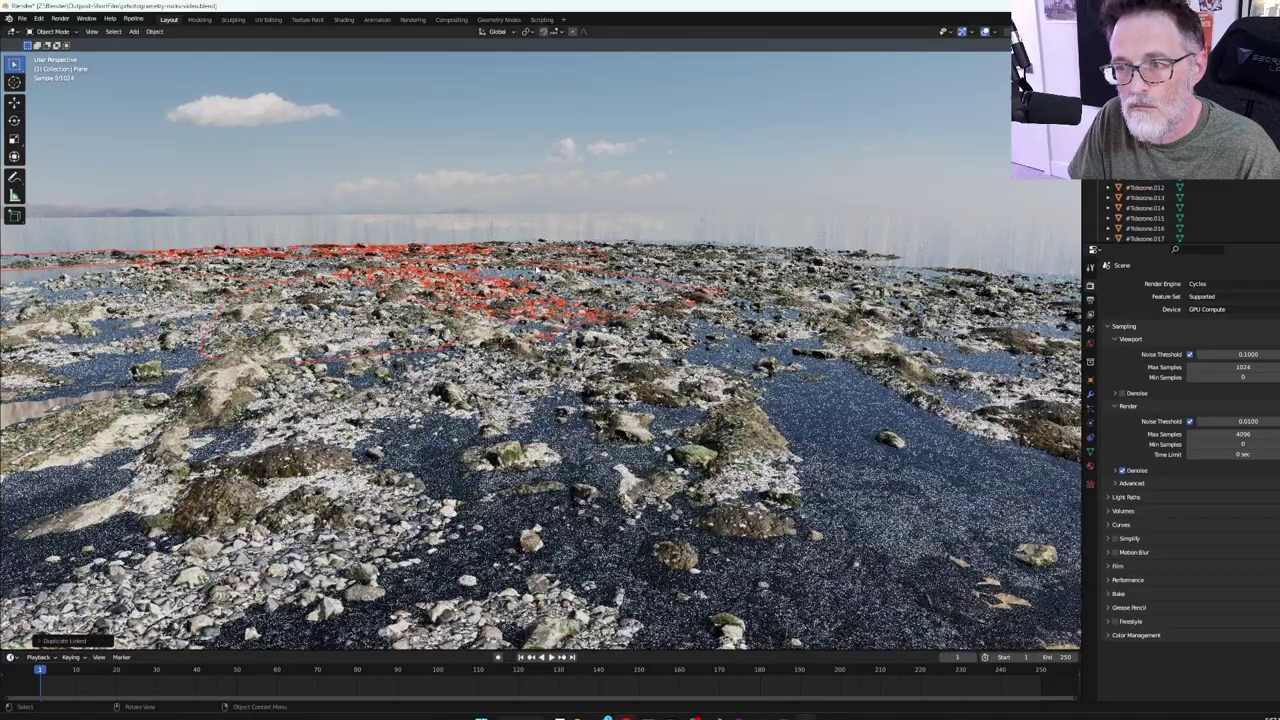
Step: Place linked copies of the rock patch further toward the horizon along Y, then sideways along X
{"action": "key", "text": "alt+d"}
{"action": "key", "text": "y"}
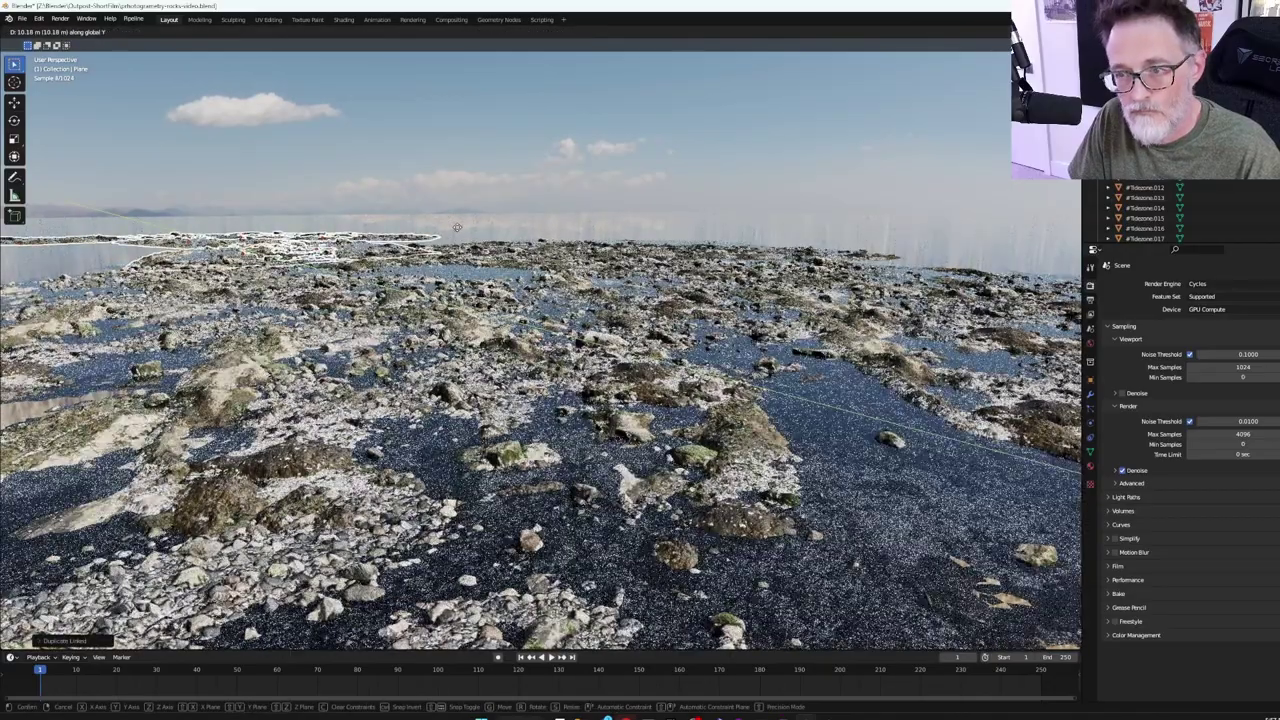
{"action": "left_click", "coordinate": [457, 227]}
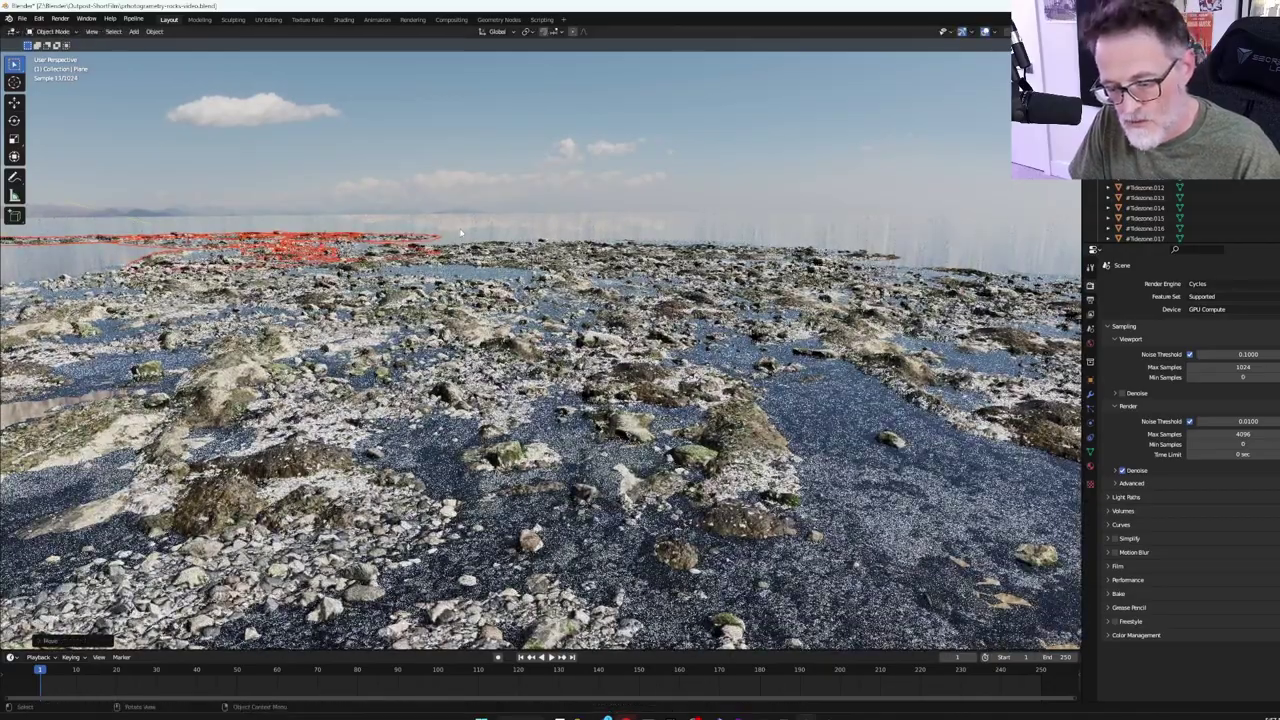
{"action": "key", "text": "alt+d"}
{"action": "key", "text": "x"}
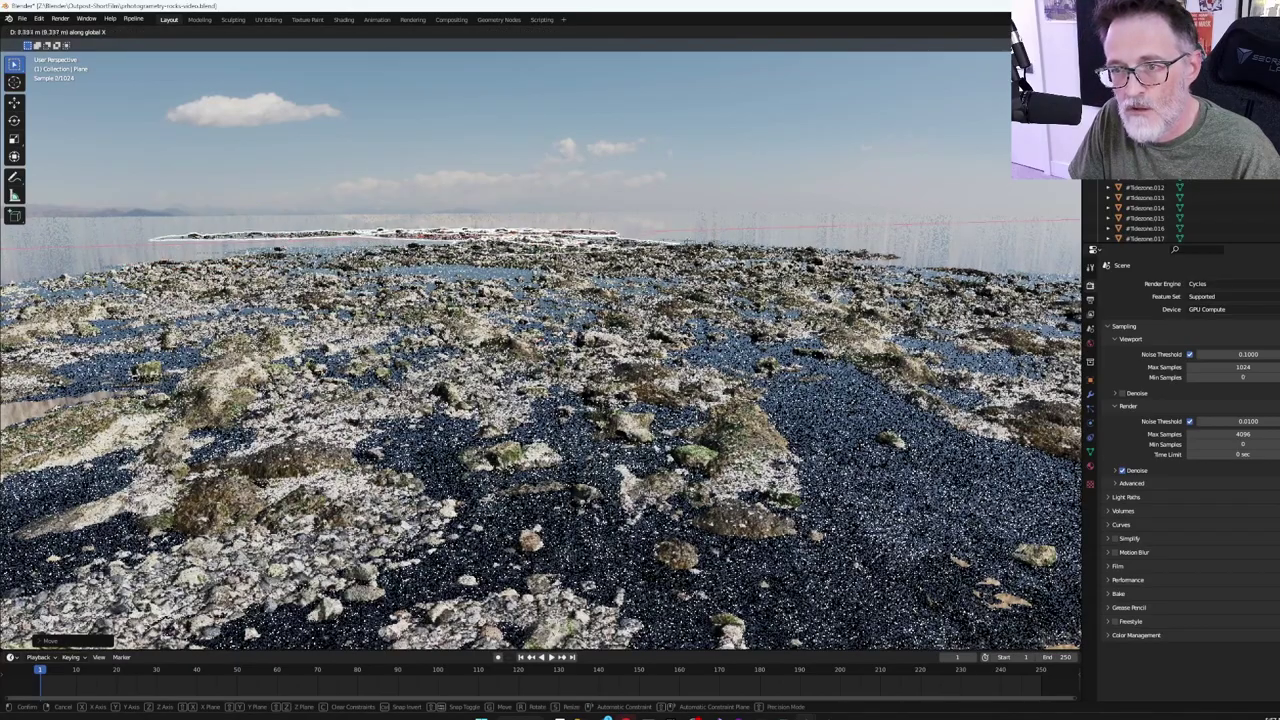
{"action": "left_click", "coordinate": [692, 163]}
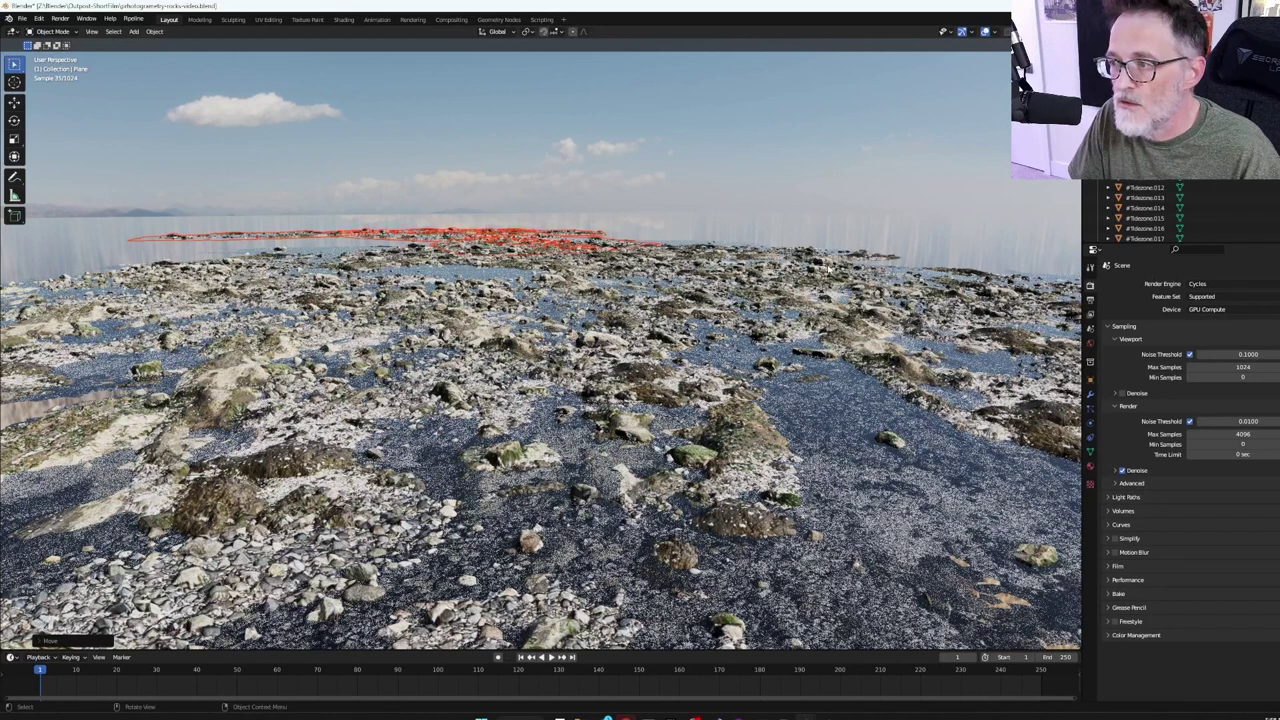
{"action": "left_click", "coordinate": [843, 266]}
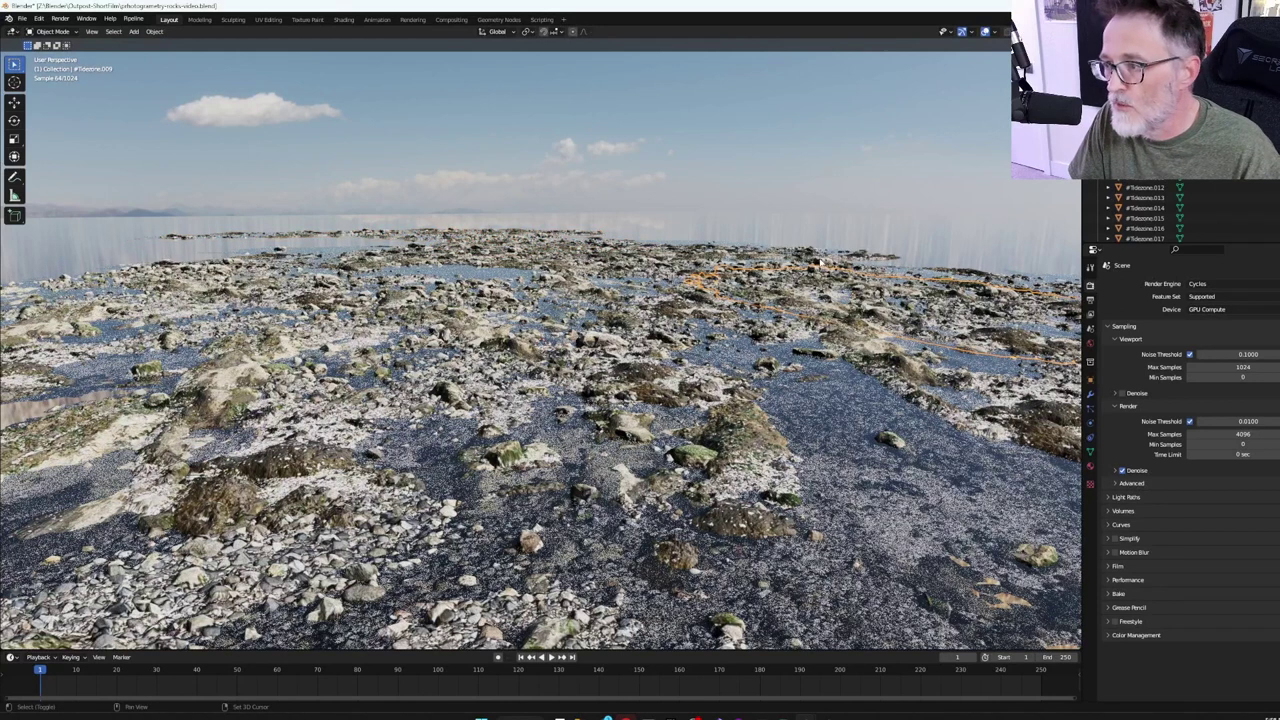
Step: Add Tidezone.017 to the selection and duplicate the patches along global X
{"action": "left_click", "coordinate": [822, 262], "text": "shift"}
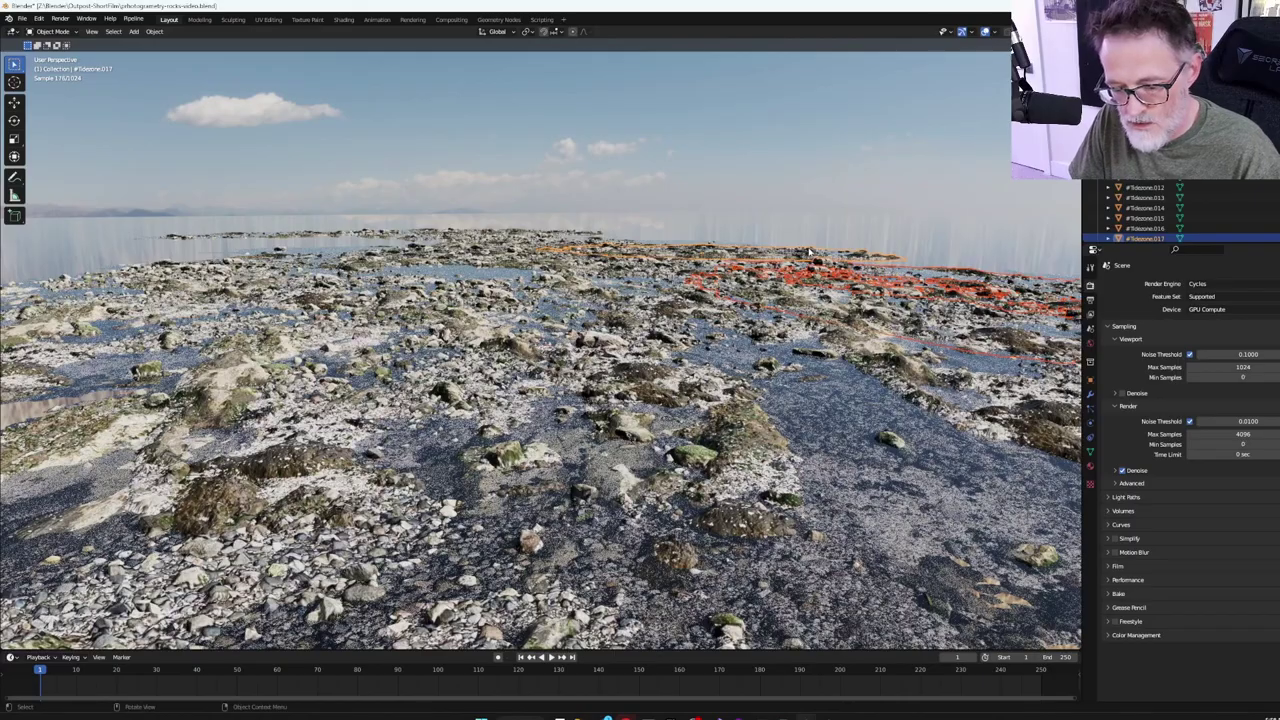
{"action": "key", "text": "shift+d"}
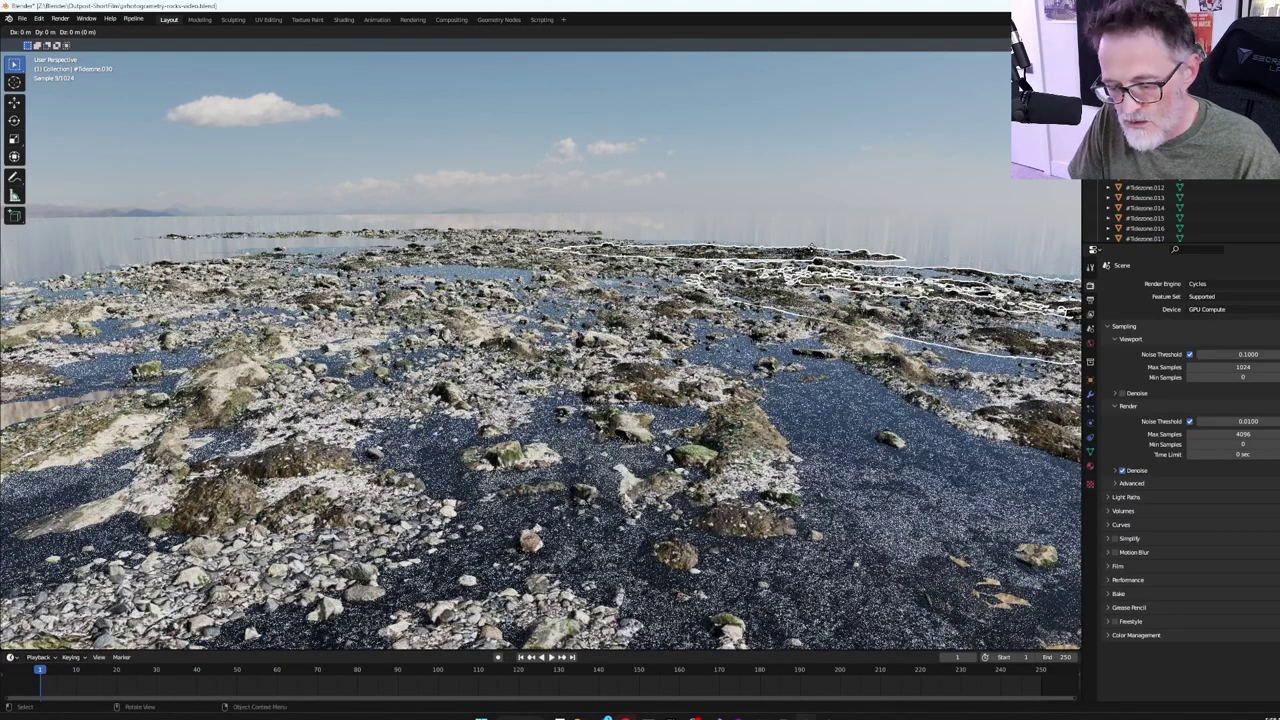
{"action": "key", "text": "x"}
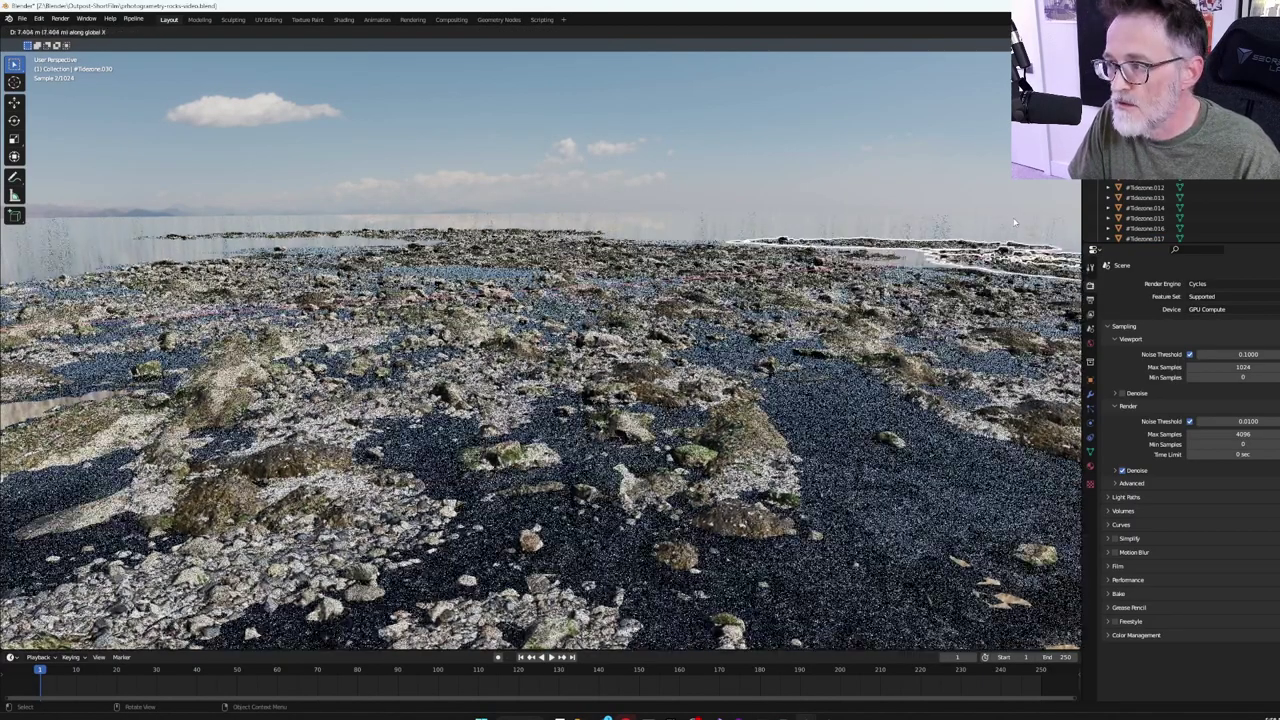
{"action": "right_click", "coordinate": [1013, 217]}
Step: Place more linked copies of the patches along Y and X, filling the right horizon at 10.73 m
{"action": "key", "text": "alt+d"}
{"action": "key", "text": "y"}
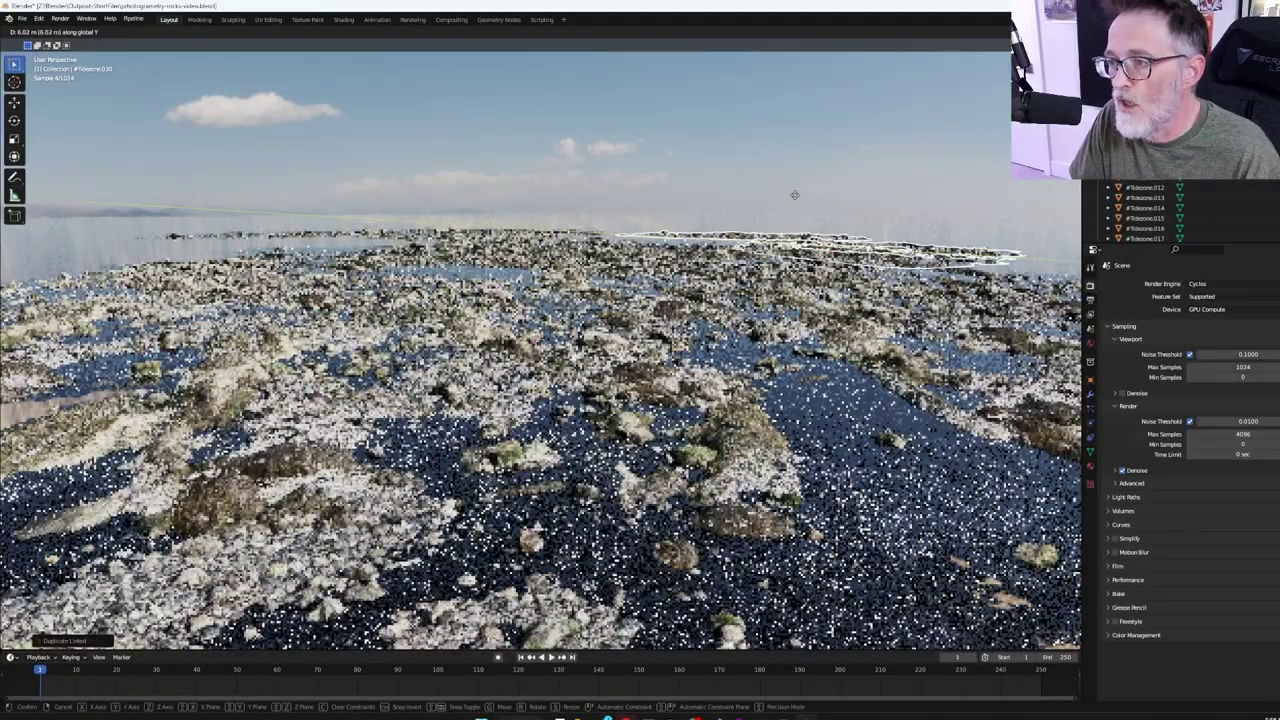
{"action": "left_click", "coordinate": [790, 199]}
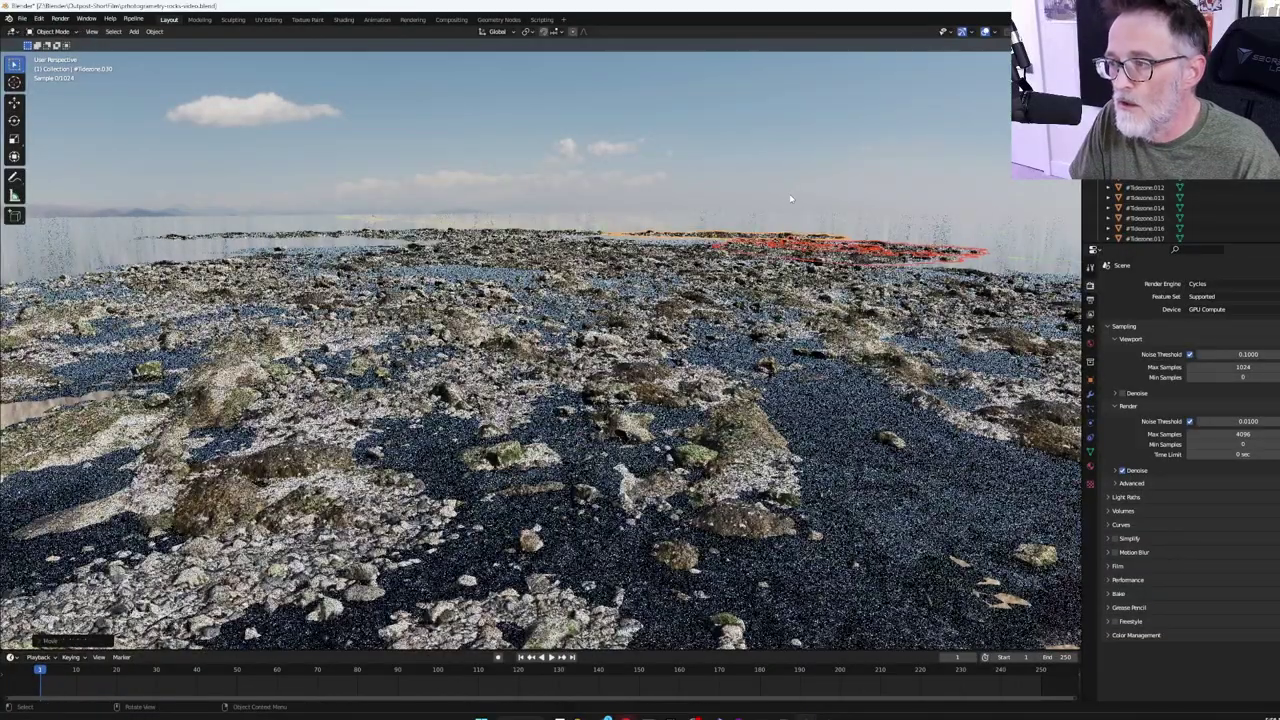
{"action": "key", "text": "t"}
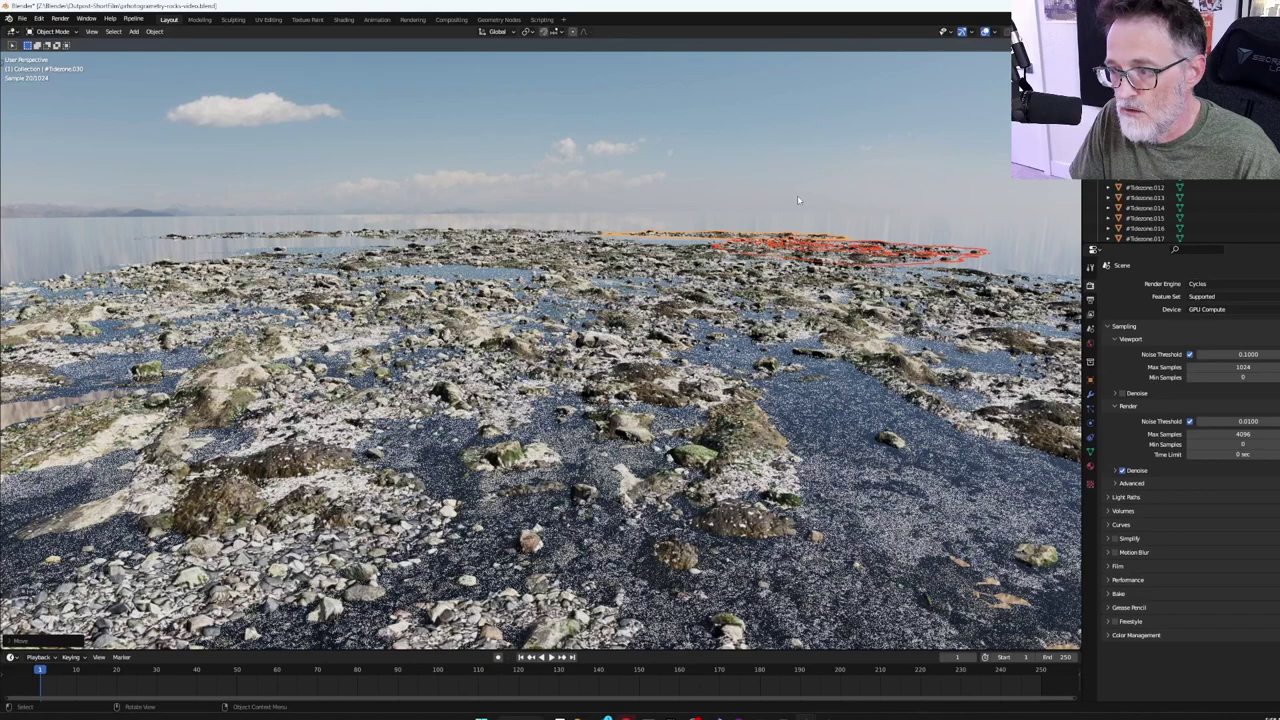
{"action": "key", "text": "alt+d"}
{"action": "key", "text": "x"}
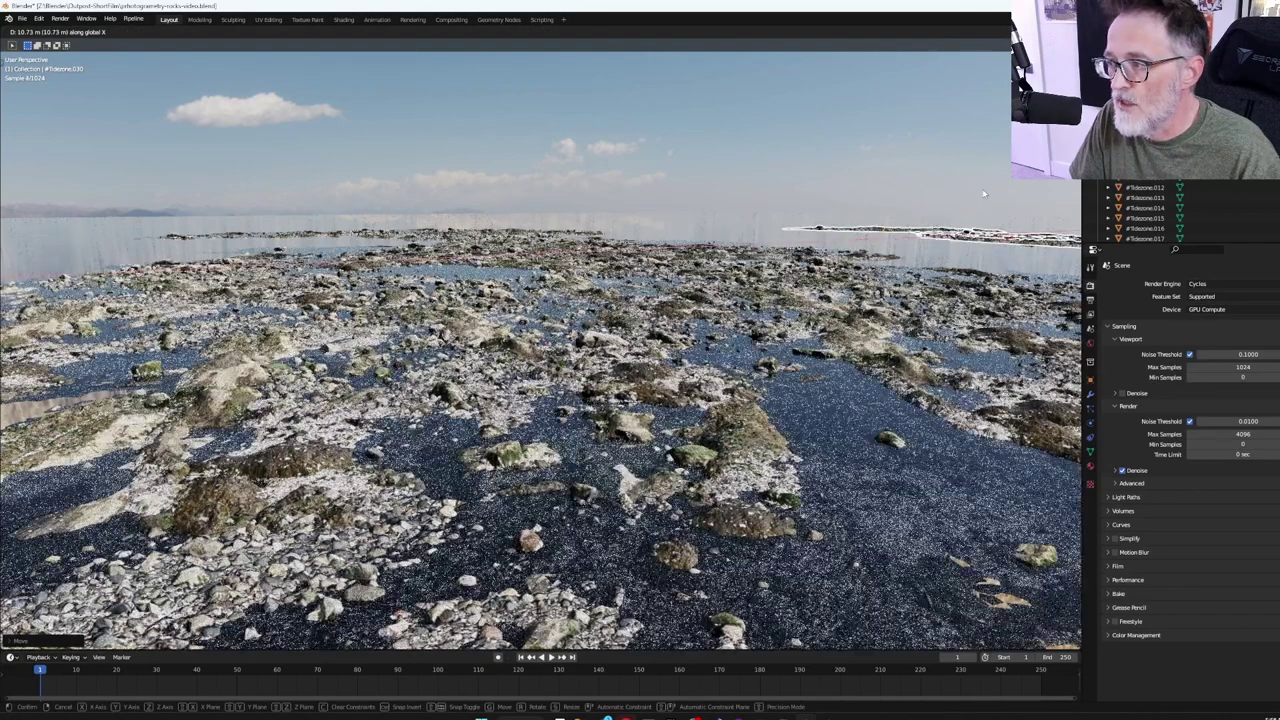
{"action": "left_click", "coordinate": [960, 193]}
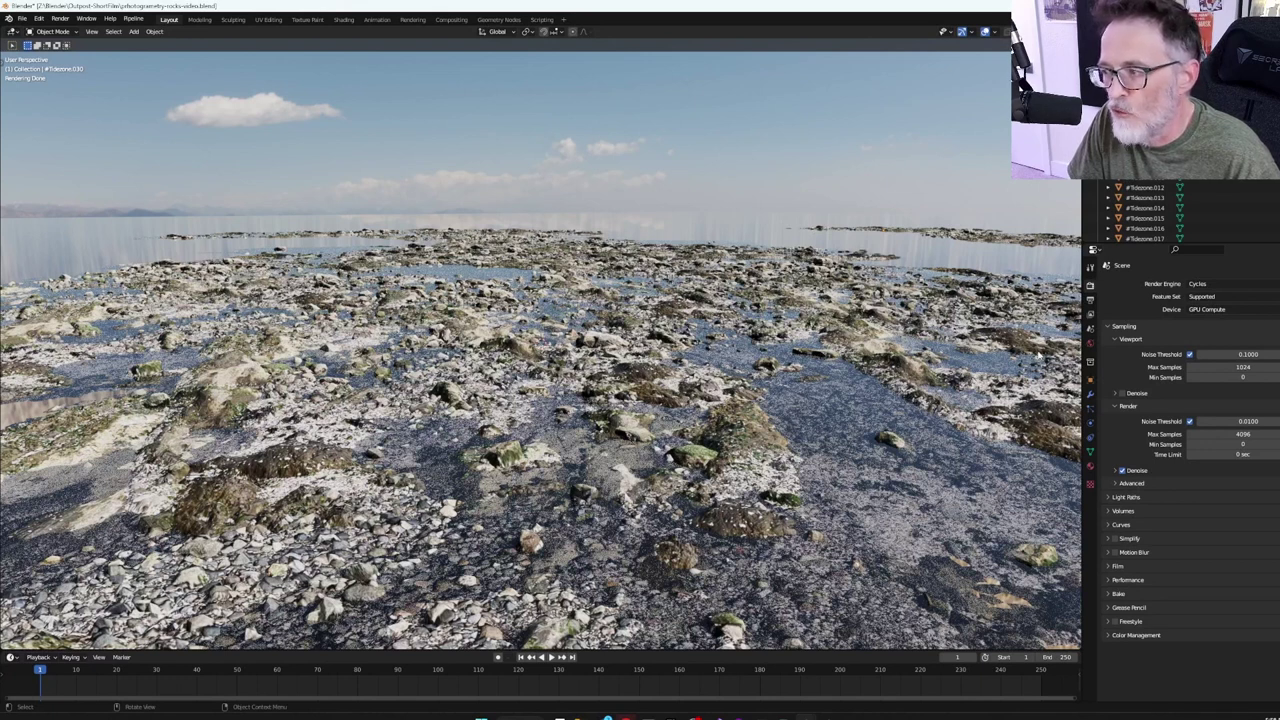
Step: Look through the scene camera and compare Camera.003 with Camera.004 in the Outliner
{"action": "scroll", "coordinate": [1150, 210], "scroll_direction": "down", "scroll_amount": 5}
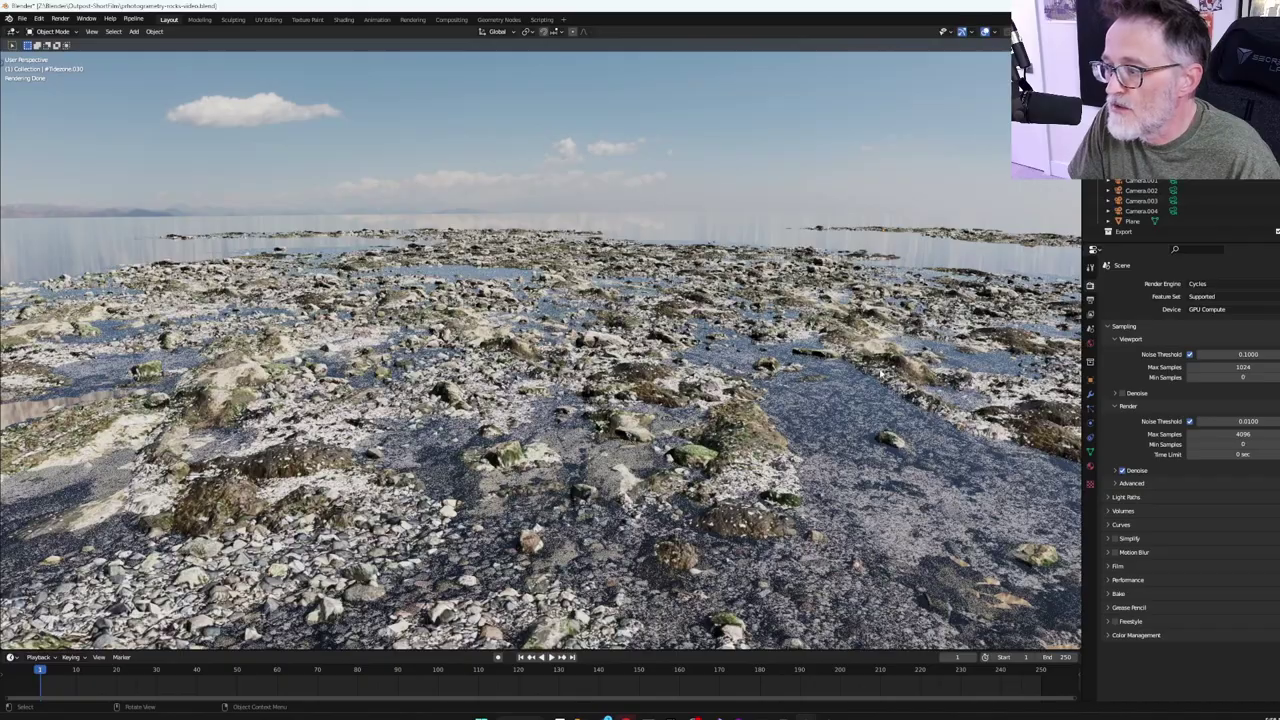
{"action": "scroll", "coordinate": [878, 365], "scroll_direction": "up", "scroll_amount": 5}
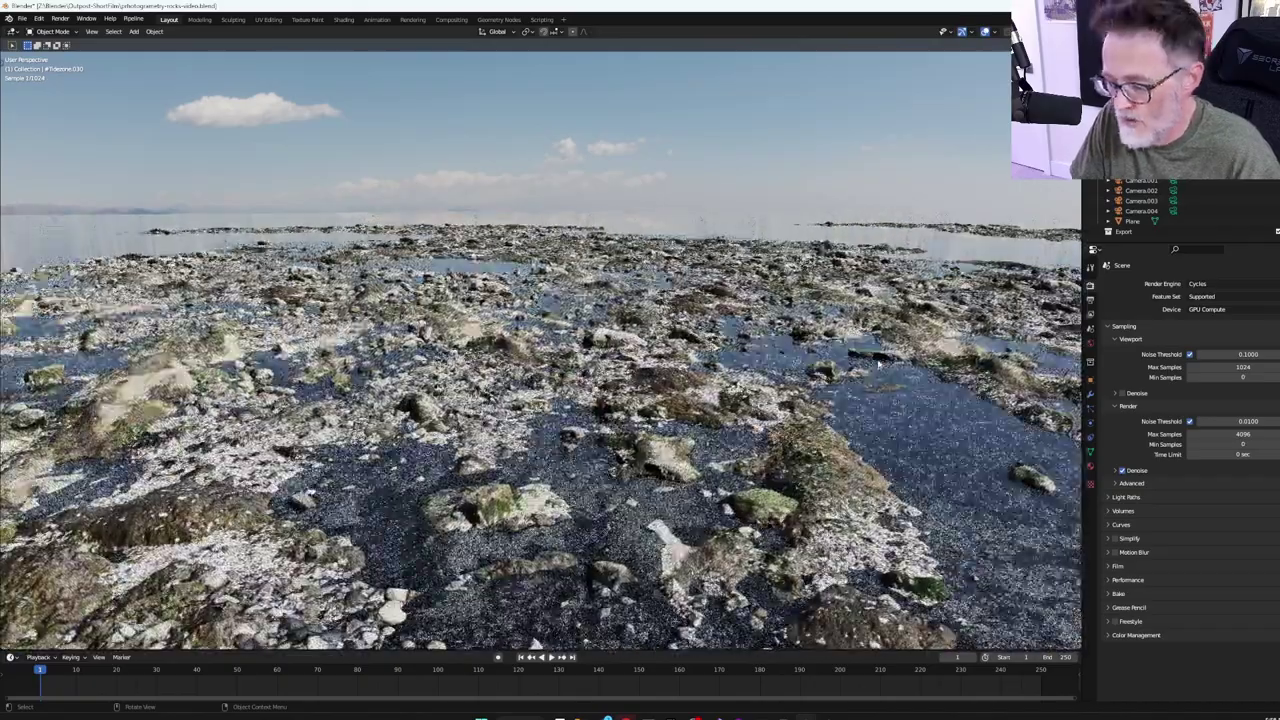
{"action": "key", "text": "KP_0"}
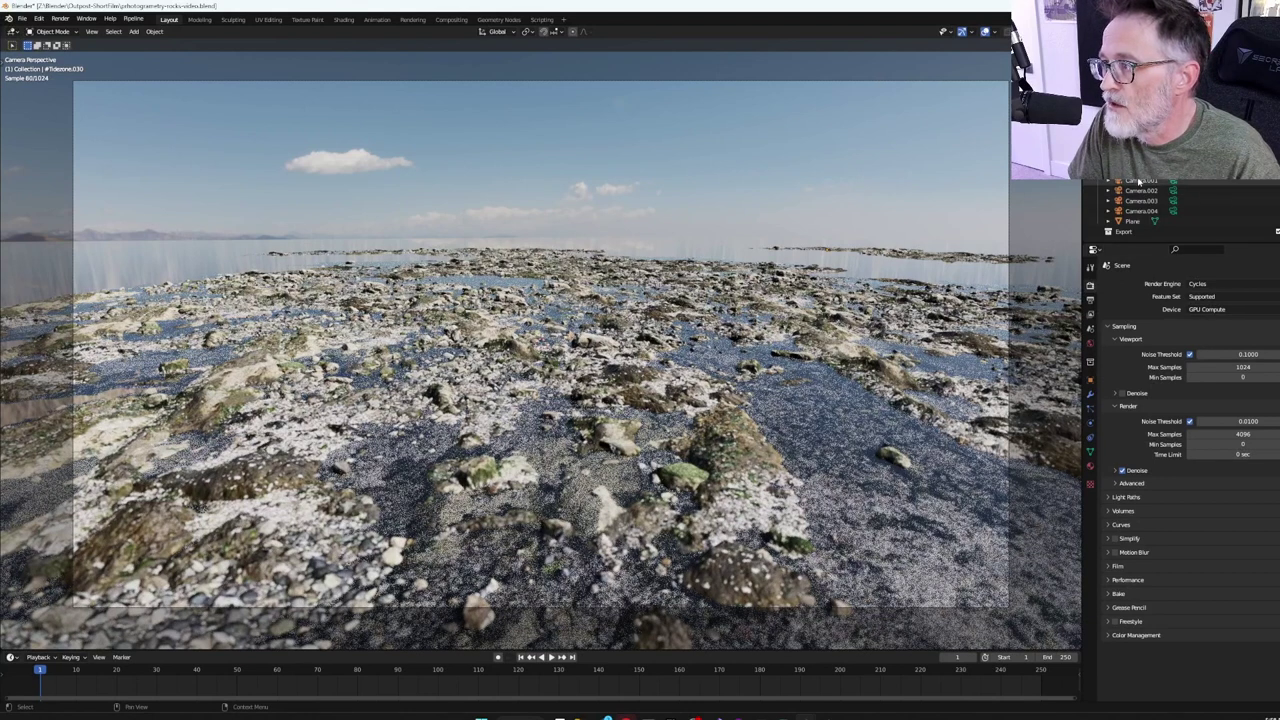
{"action": "left_click", "coordinate": [1140, 201]}
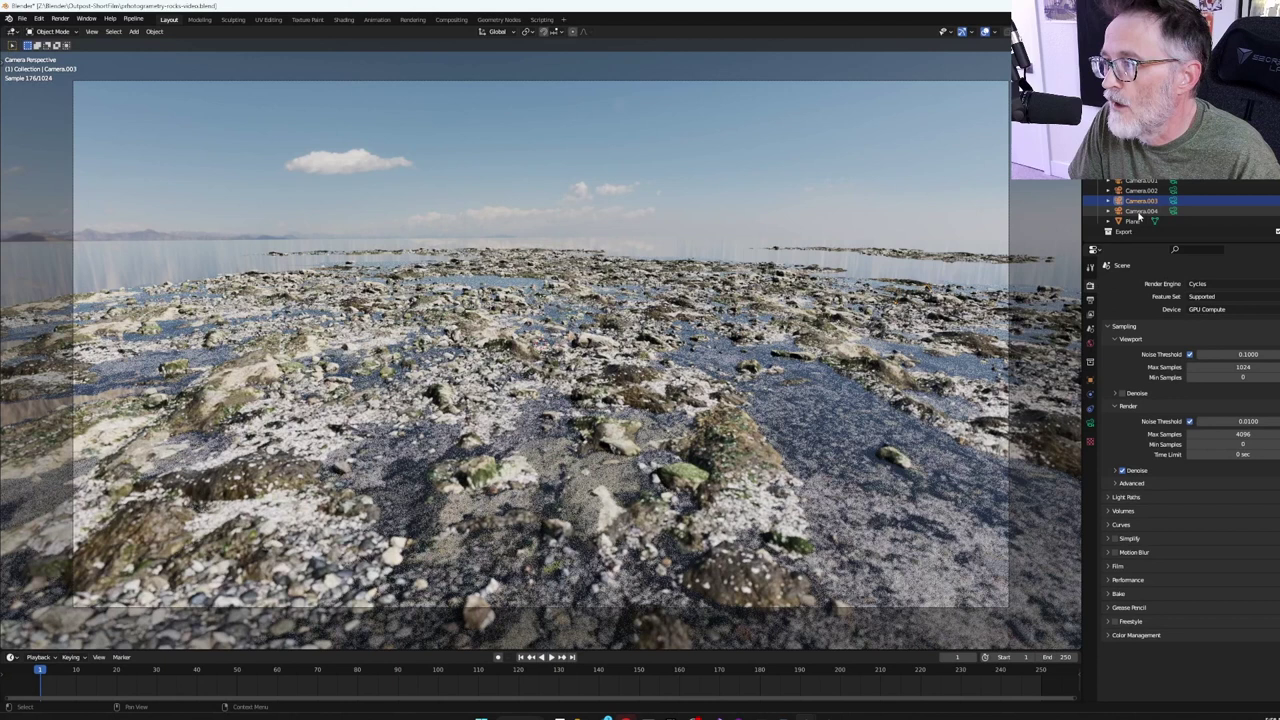
{"action": "left_click", "coordinate": [1140, 213]}
{"action": "left_click", "coordinate": [1140, 202]}
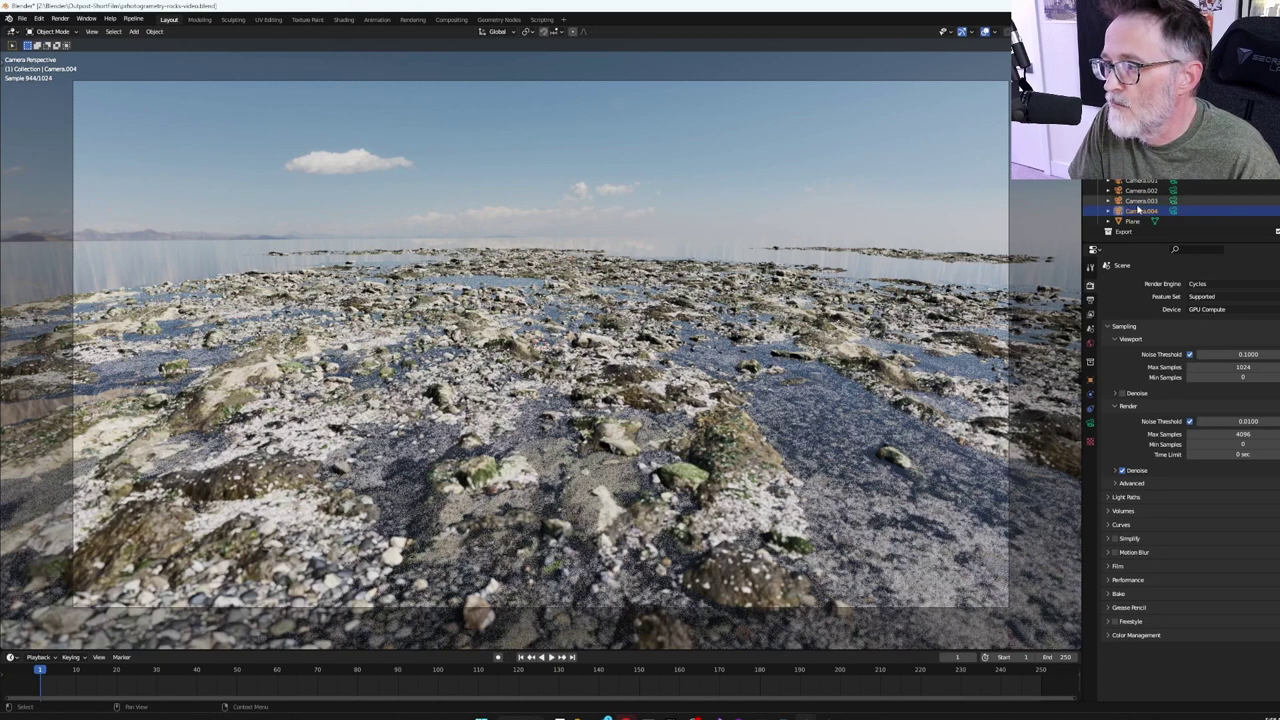
{"action": "left_click", "coordinate": [1140, 213]}
{"action": "left_click", "coordinate": [1139, 202]}
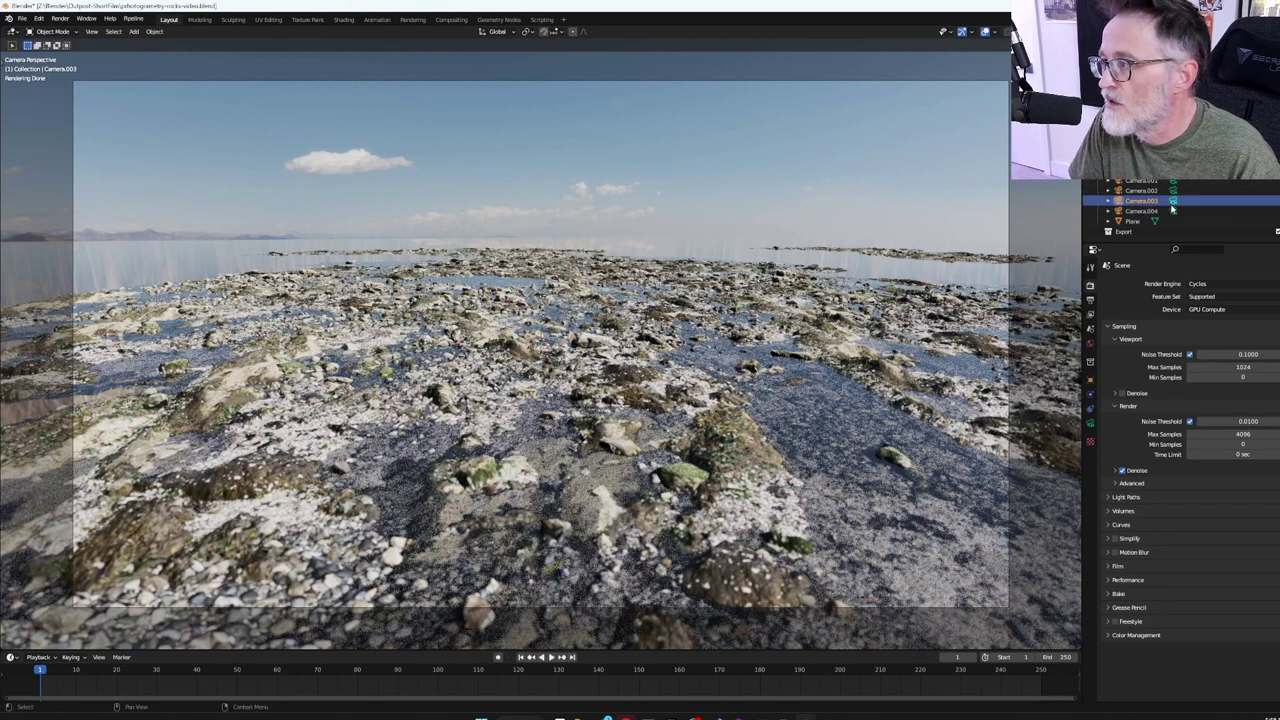
{"action": "left_click", "coordinate": [1140, 213]}
{"action": "left_click", "coordinate": [1133, 202]}
{"action": "left_click", "coordinate": [1138, 213]}
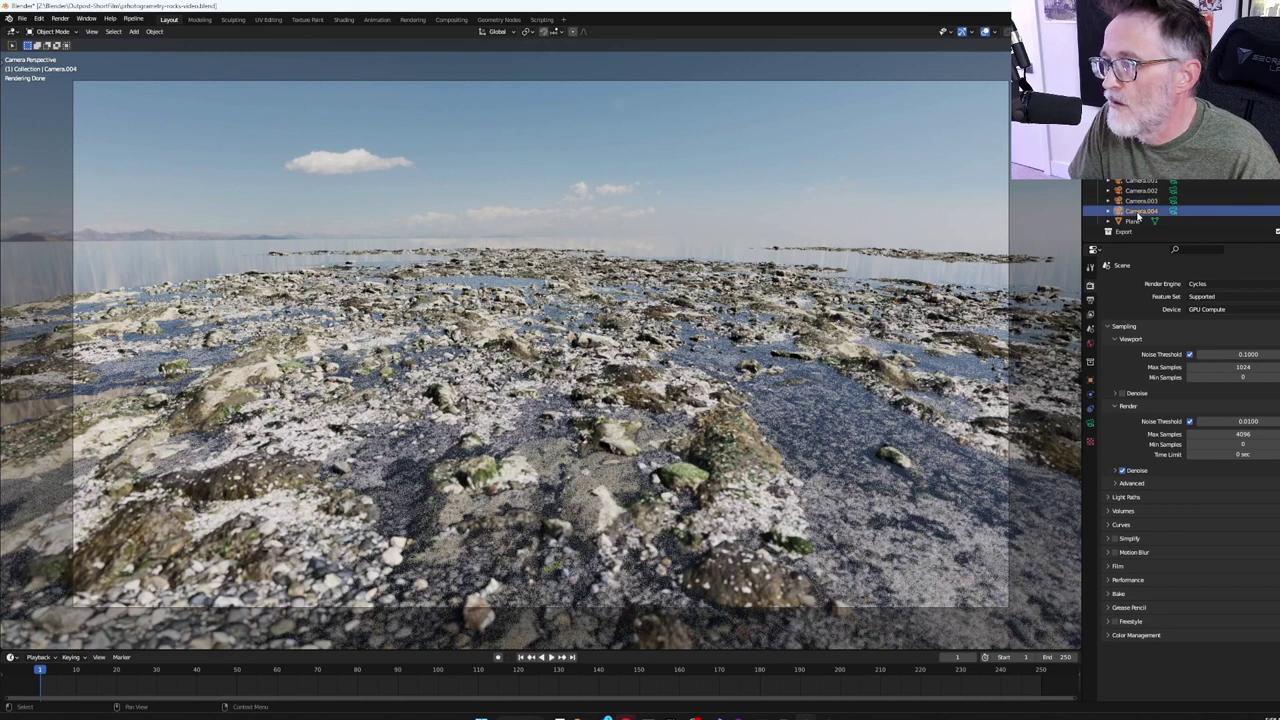
{"action": "left_click", "coordinate": [1139, 202]}
Step: Delete Camera.001, Camera.002 and Camera.004, then show Camera.003's lens settings
{"action": "left_click", "coordinate": [1136, 182]}
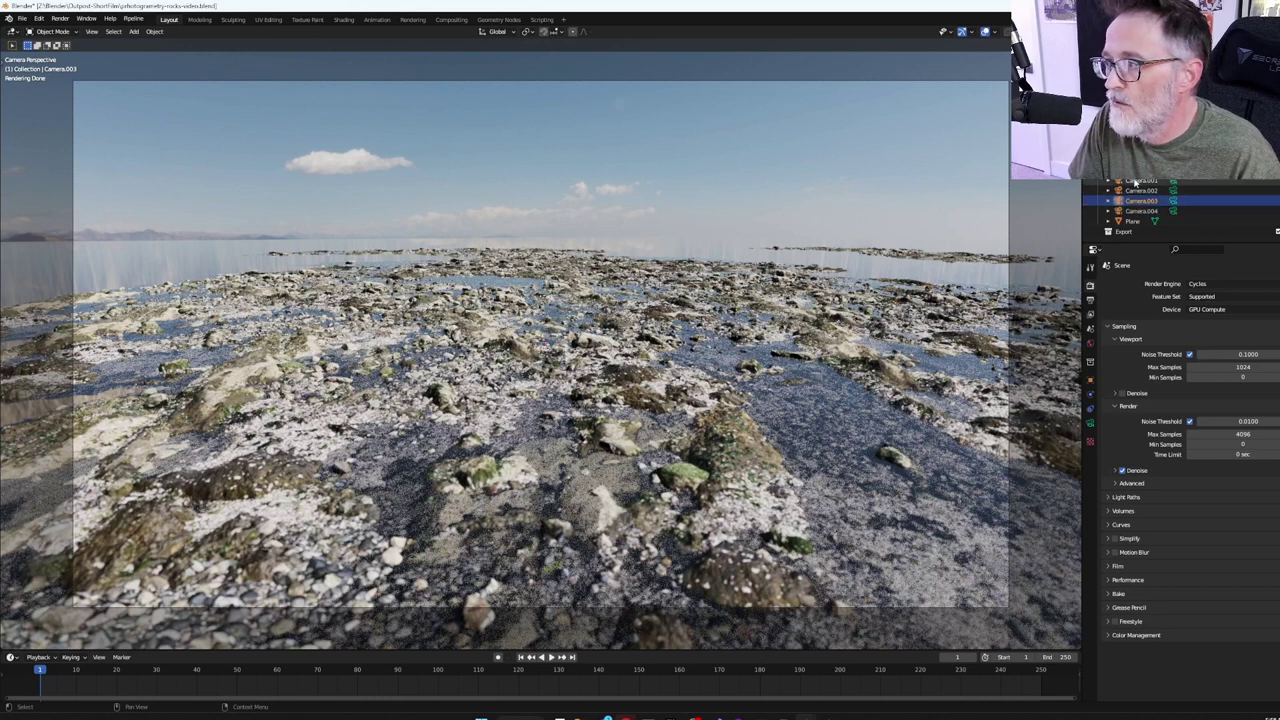
{"action": "key", "text": "Delete"}
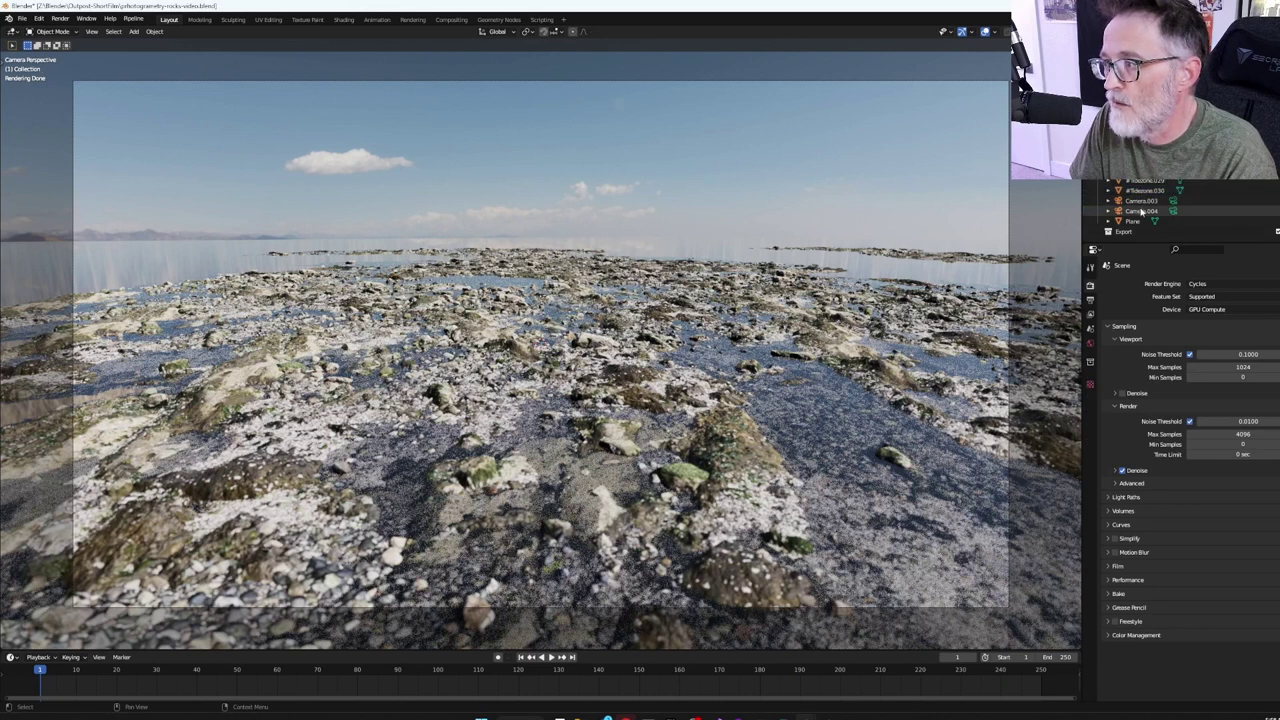
{"action": "left_click", "coordinate": [1141, 210]}
{"action": "key", "text": "Delete"}
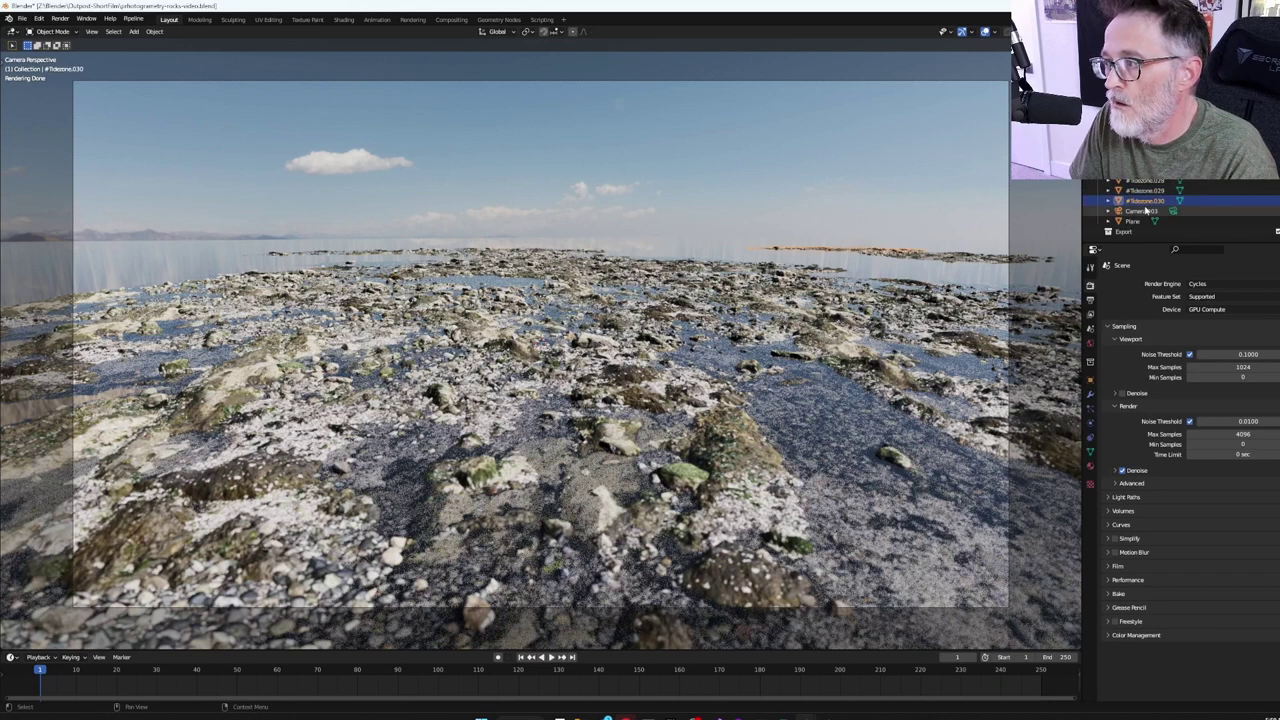
{"action": "left_click", "coordinate": [1141, 211]}
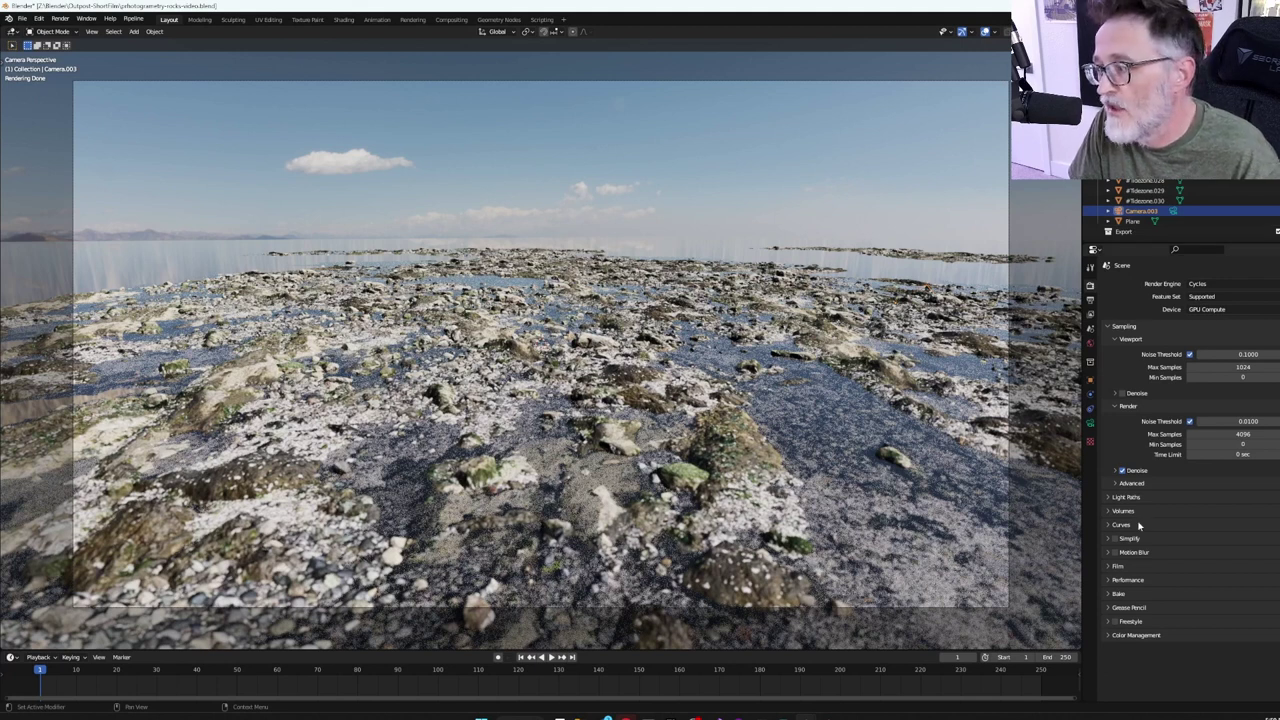
{"action": "left_click", "coordinate": [1091, 425]}
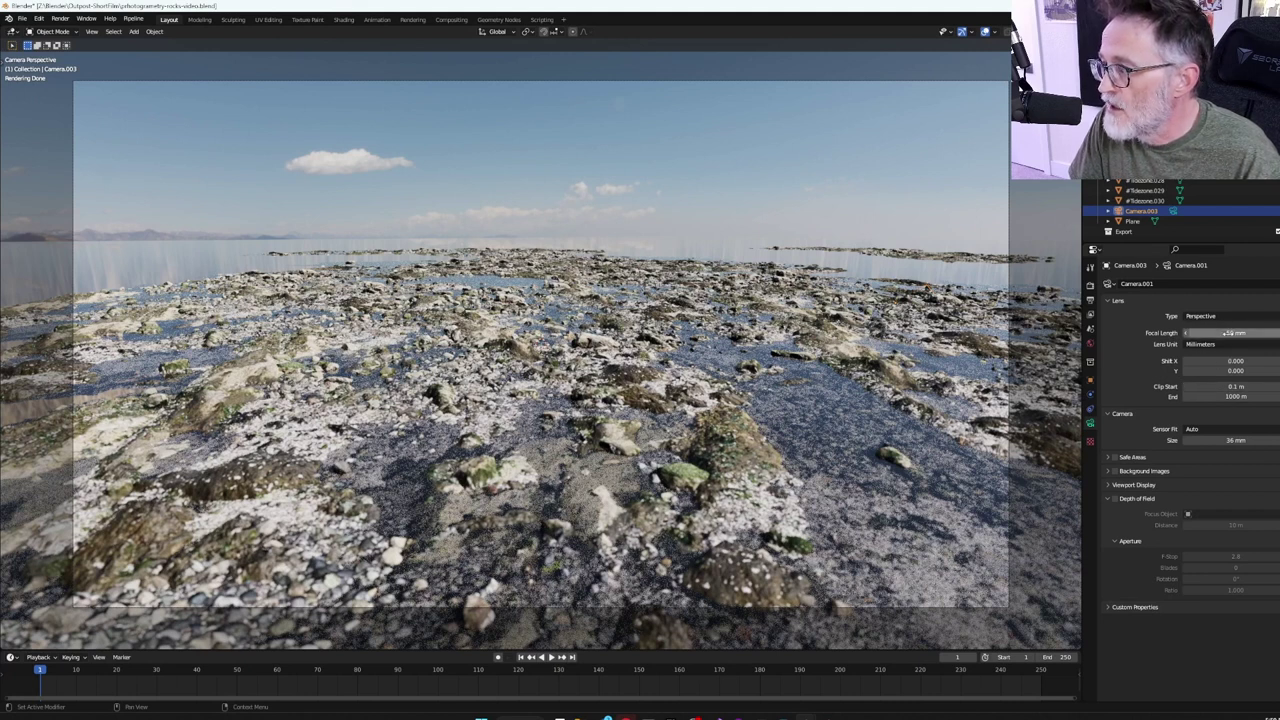
Step: Set Camera.003's focal length to 22 mm and orbit down over the rocks
{"action": "left_click", "coordinate": [1230, 332]}
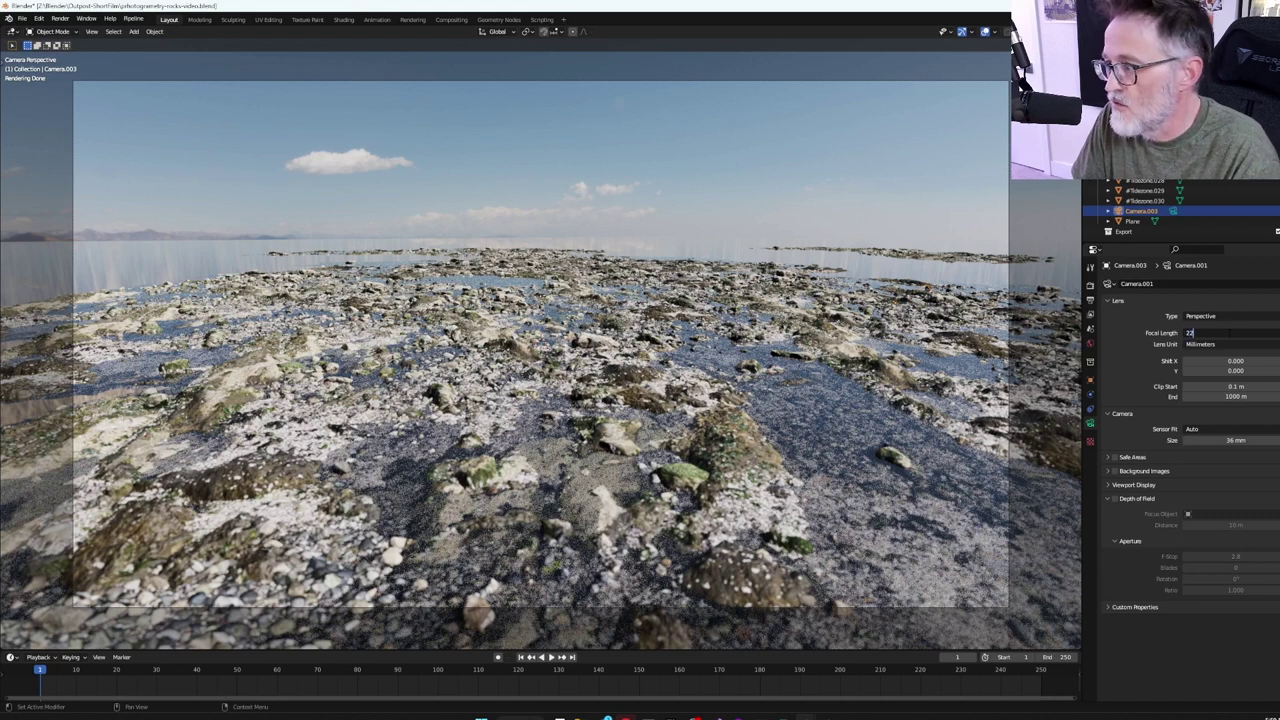
{"action": "type", "text": "22"}
{"action": "key", "text": "Return"}
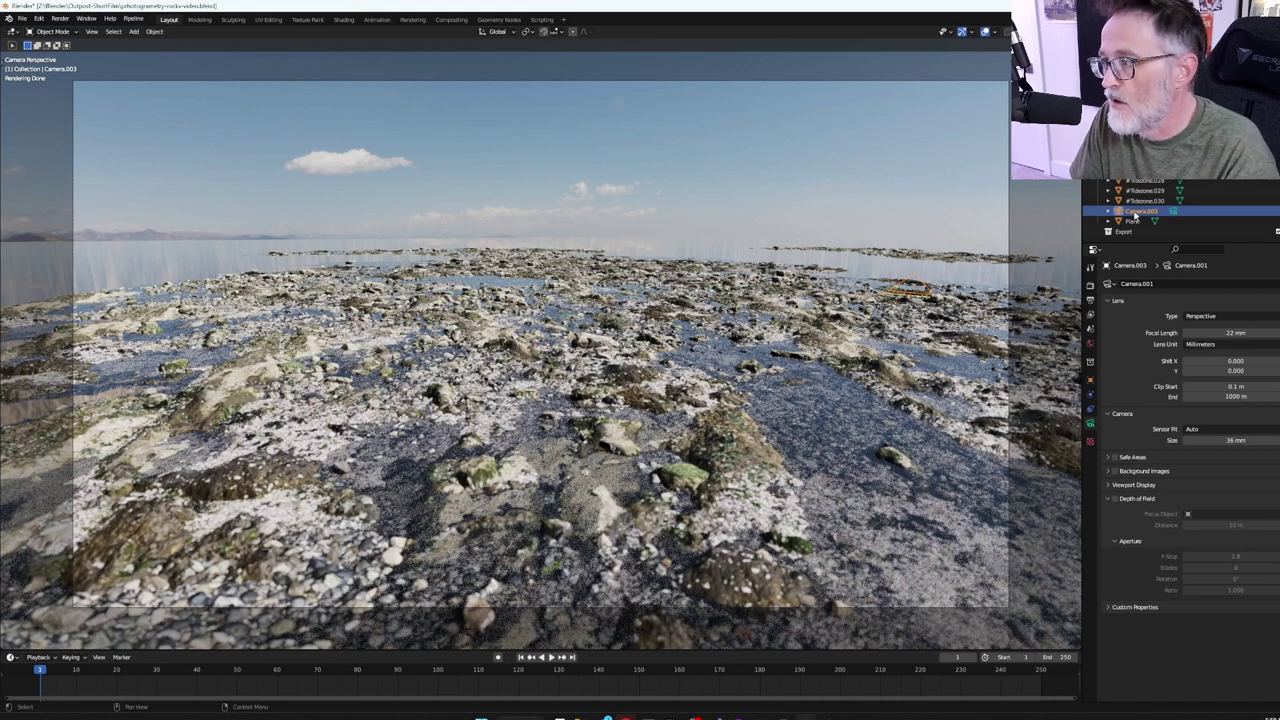
{"action": "scroll", "coordinate": [1145, 193], "scroll_direction": "up", "scroll_amount": 5}
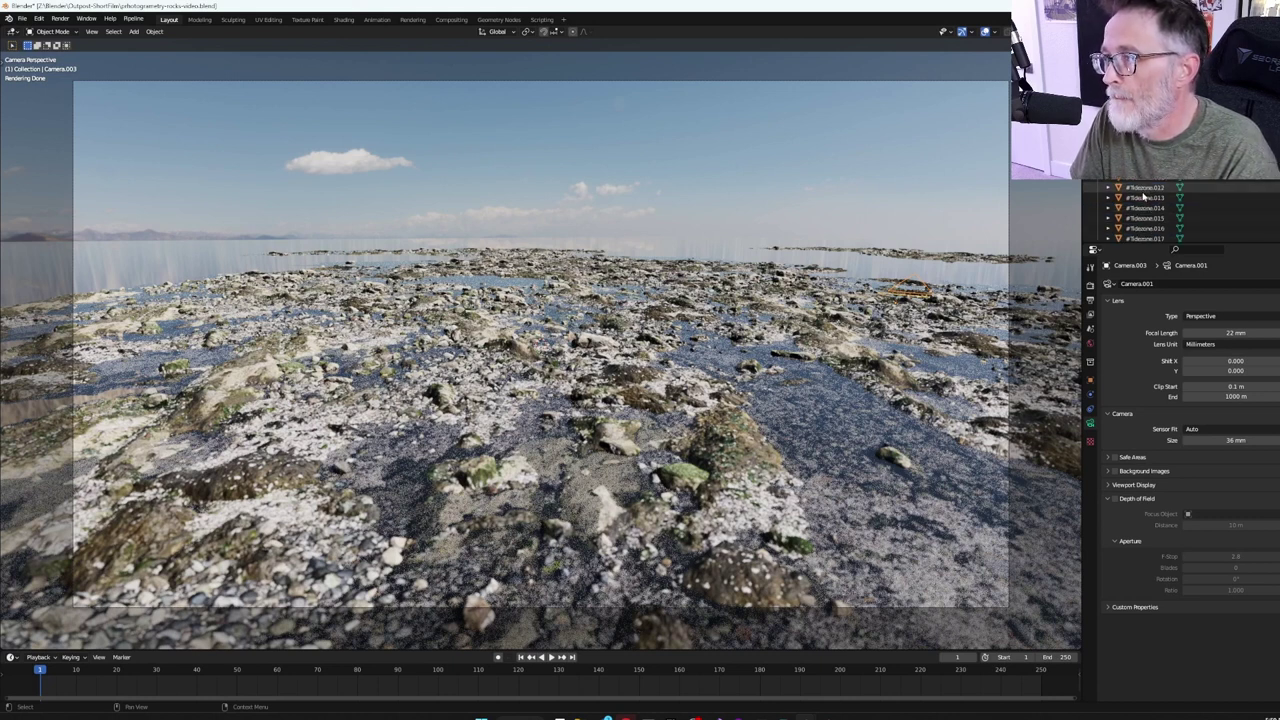
{"action": "scroll", "coordinate": [1143, 197], "scroll_direction": "down", "scroll_amount": 5}
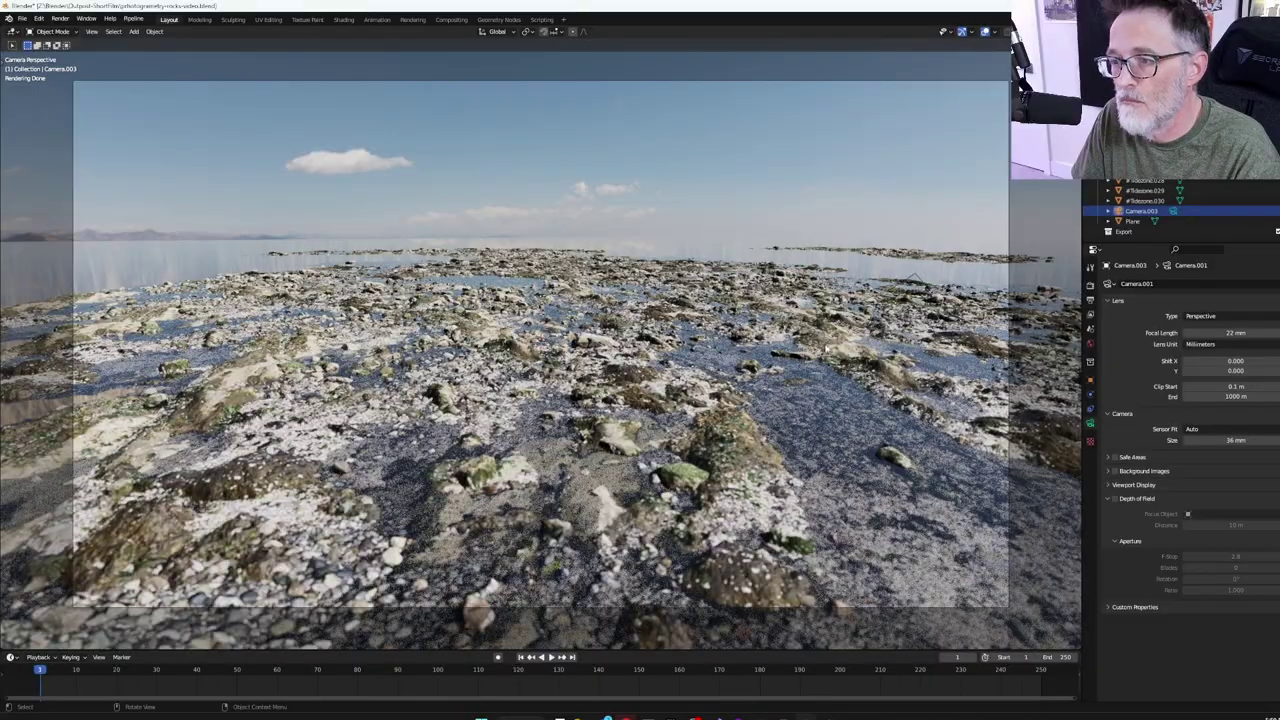
{"action": "mouse_move", "coordinate": [540, 350]}
{"action": "middle_mouse_down"}
{"action": "mouse_move", "coordinate": [550, 290]}
{"action": "mouse_move", "coordinate": [550, 360]}
{"action": "mouse_move", "coordinate": [540, 345]}
{"action": "middle_mouse_up"}
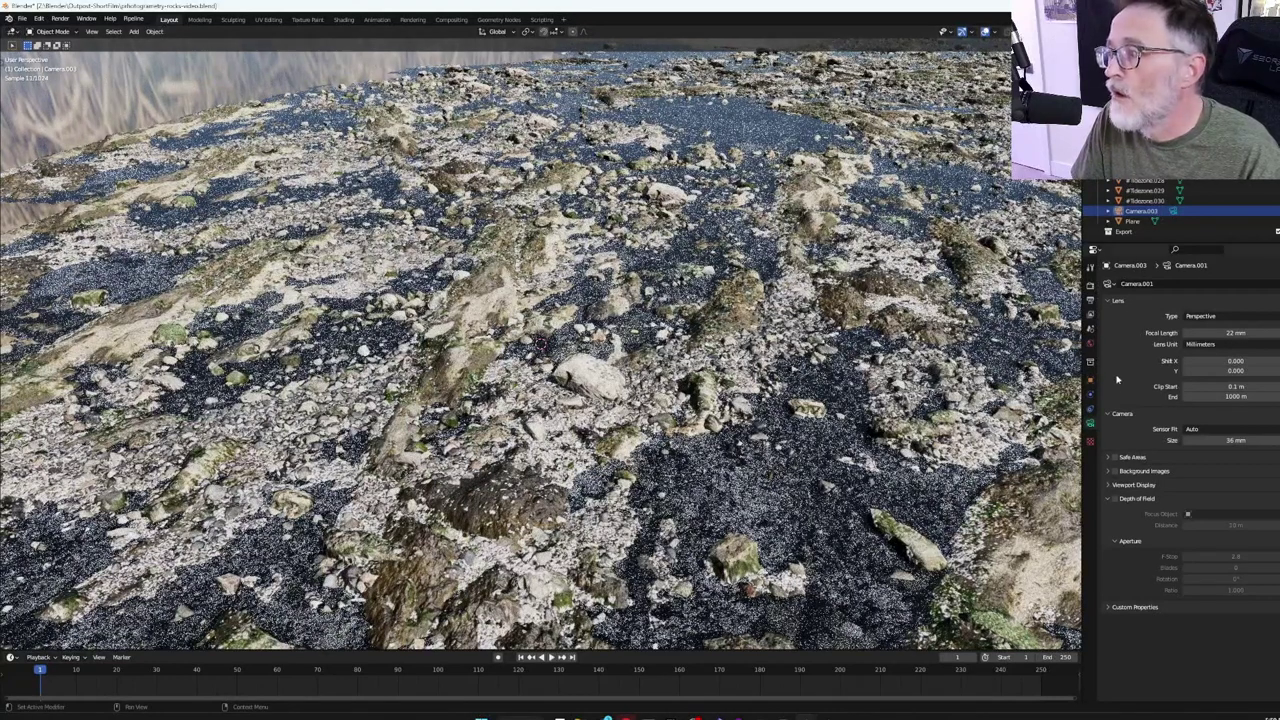
Step: Choose Camera.003 as the scene camera in Scene Properties and view through it with Numpad 0
{"action": "left_click", "coordinate": [1090, 287]}
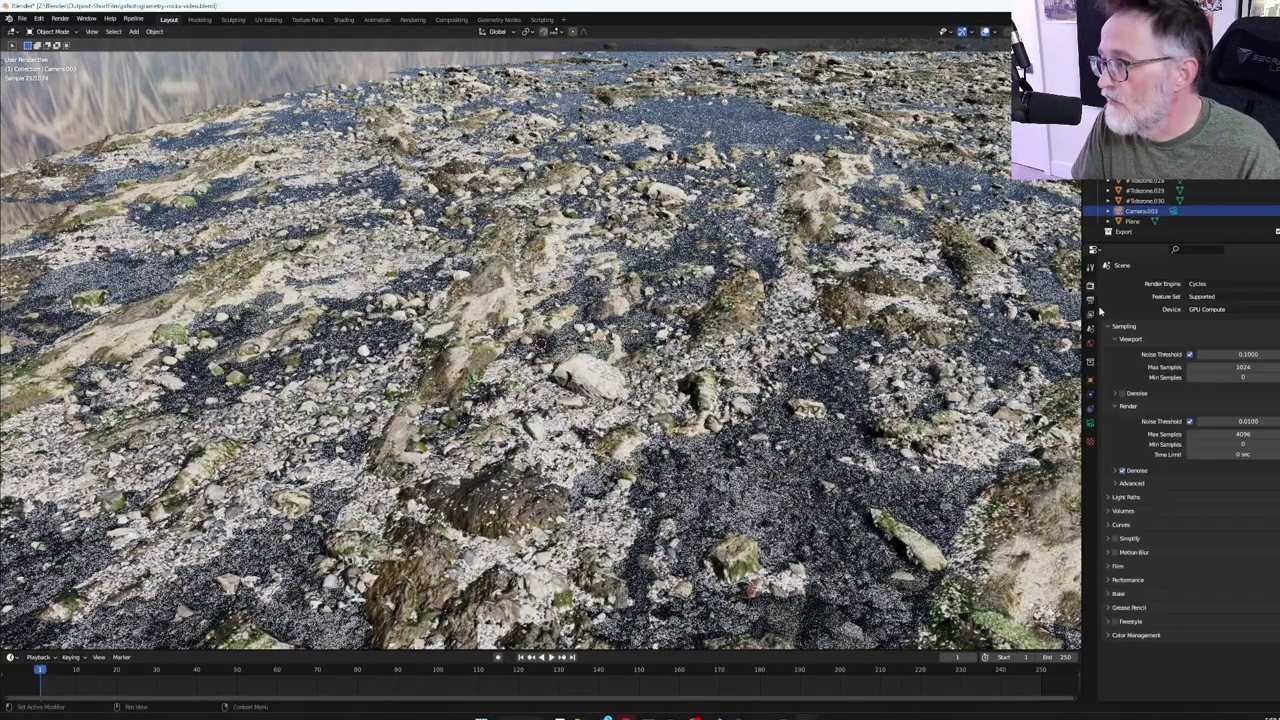
{"action": "left_click", "coordinate": [1090, 300]}
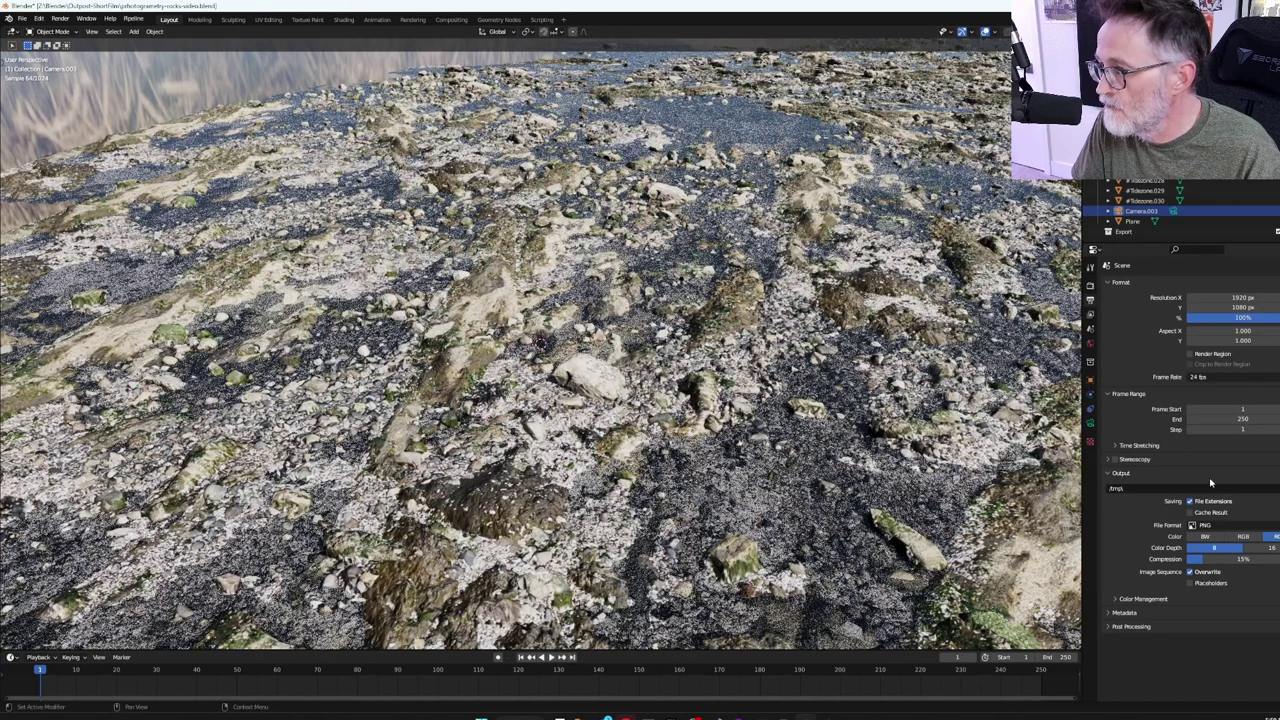
{"action": "left_click", "coordinate": [1090, 314]}
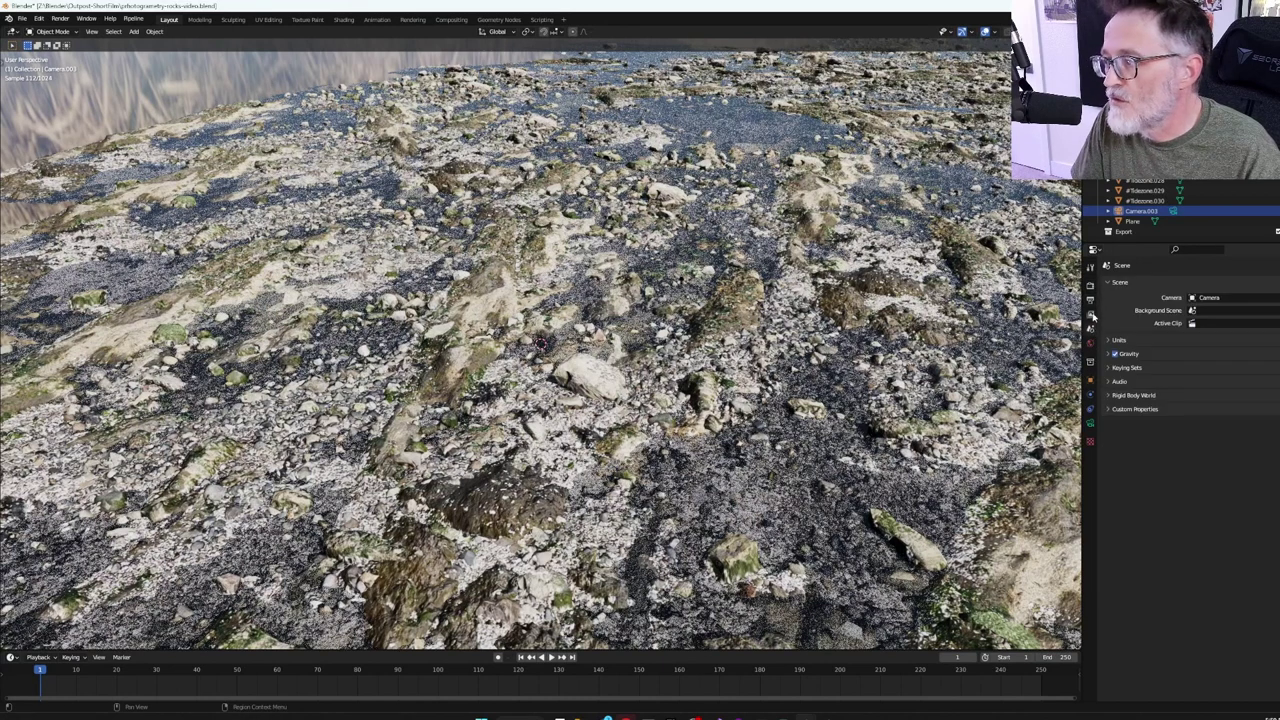
{"action": "left_click", "coordinate": [1210, 298]}
{"action": "left_click", "coordinate": [1217, 326]}
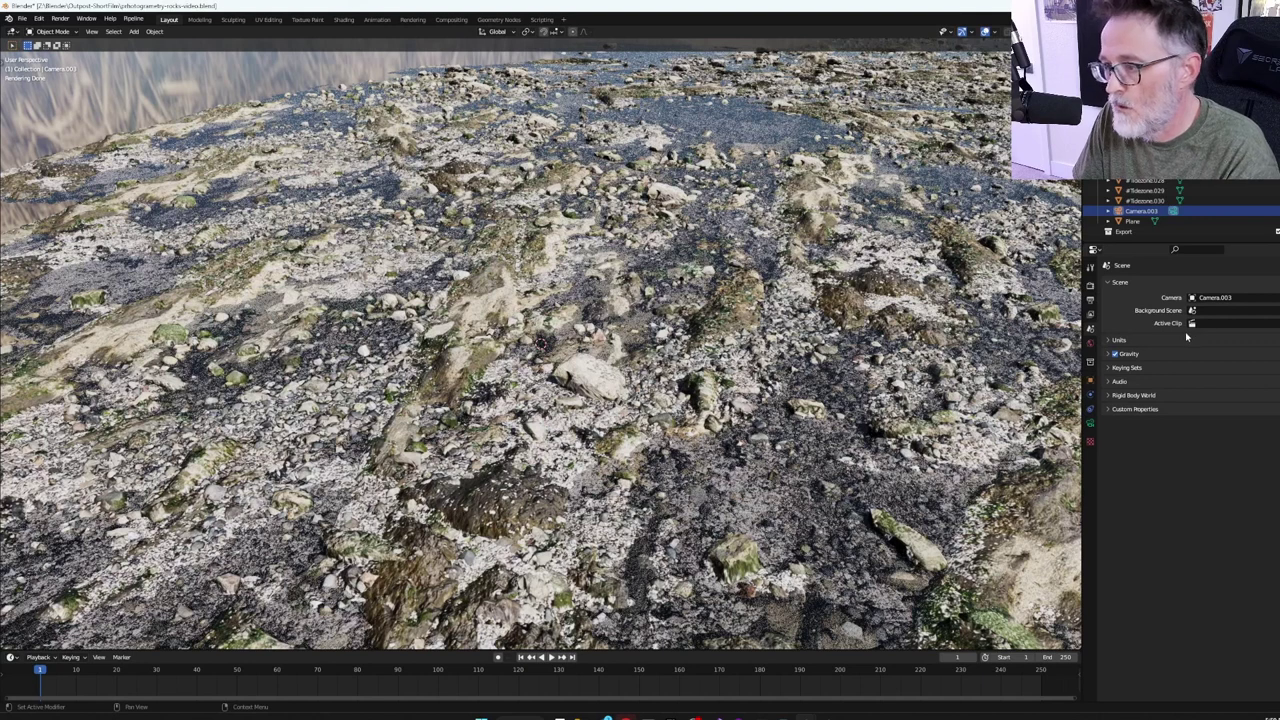
{"action": "key", "text": "KP_0"}
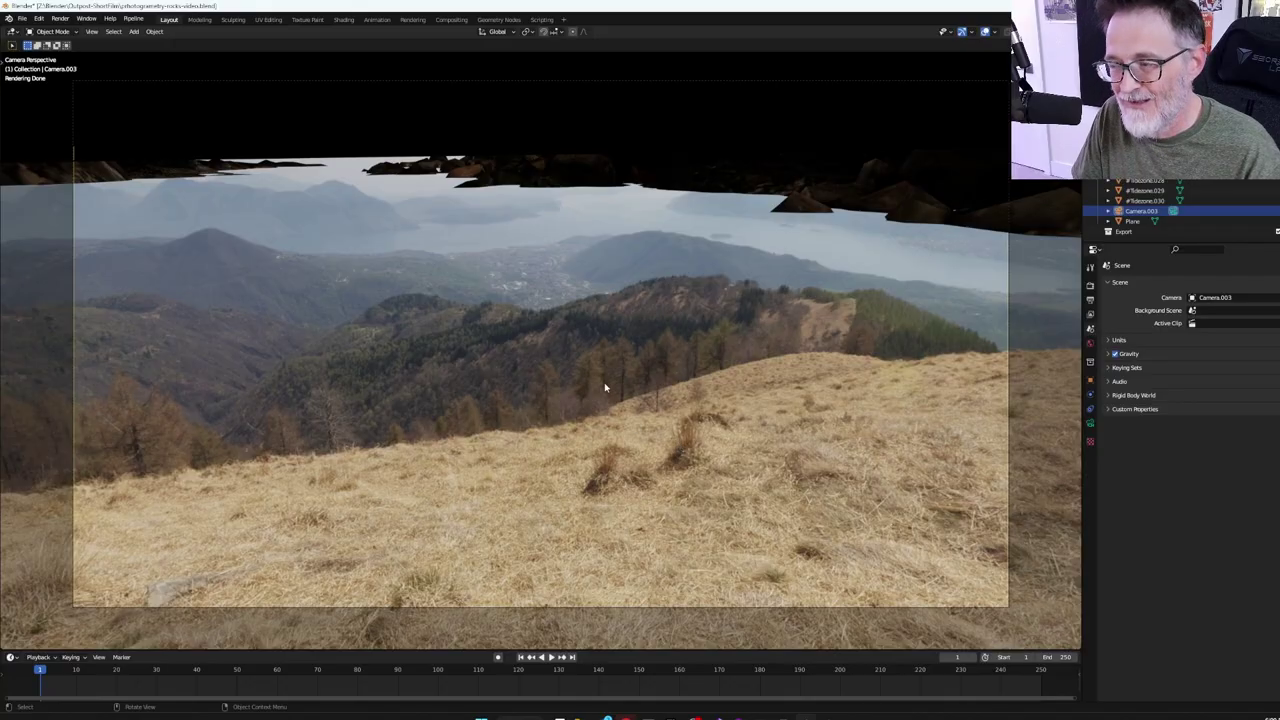
Step: Orbit out of the camera view to a low angle across the rocky shoreline toward the water
{"action": "middle_click_drag", "start_coordinate": [504, 372], "coordinate": [480, 418]}
{"action": "middle_click_drag", "start_coordinate": [598, 376], "coordinate": [591, 386]}
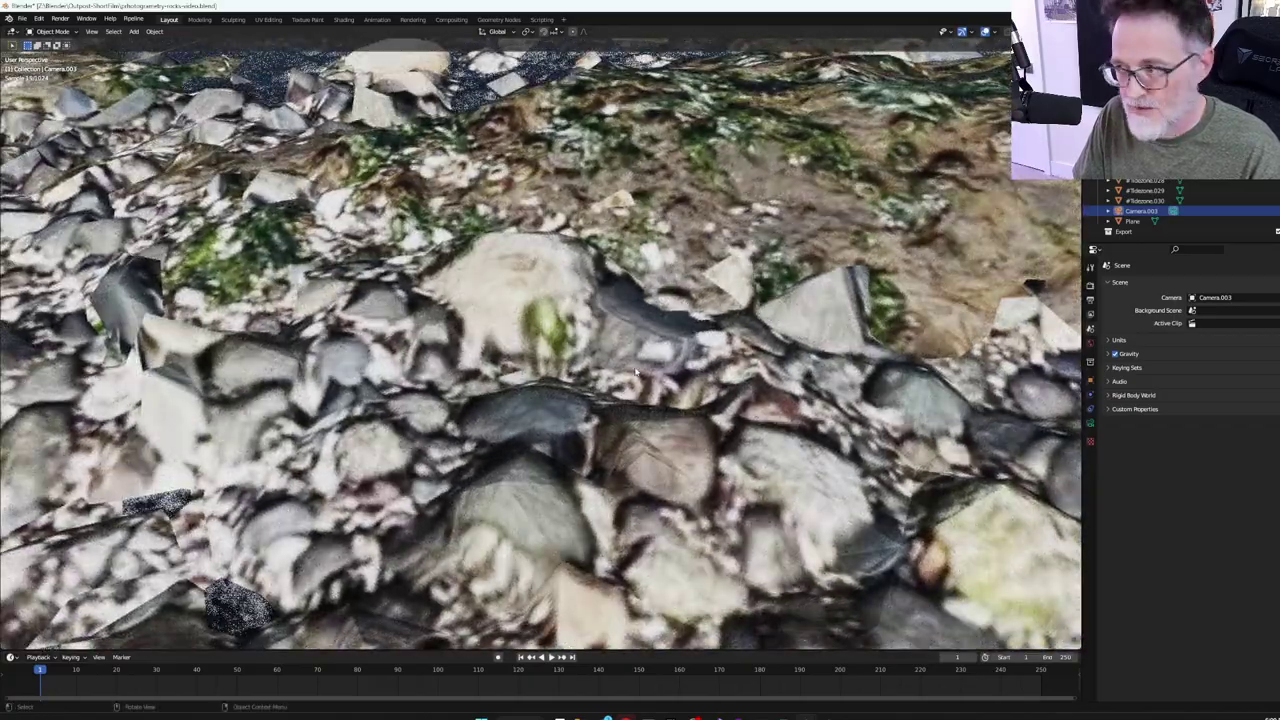
{"action": "scroll", "coordinate": [600, 345], "scroll_direction": "up", "scroll_amount": 5}
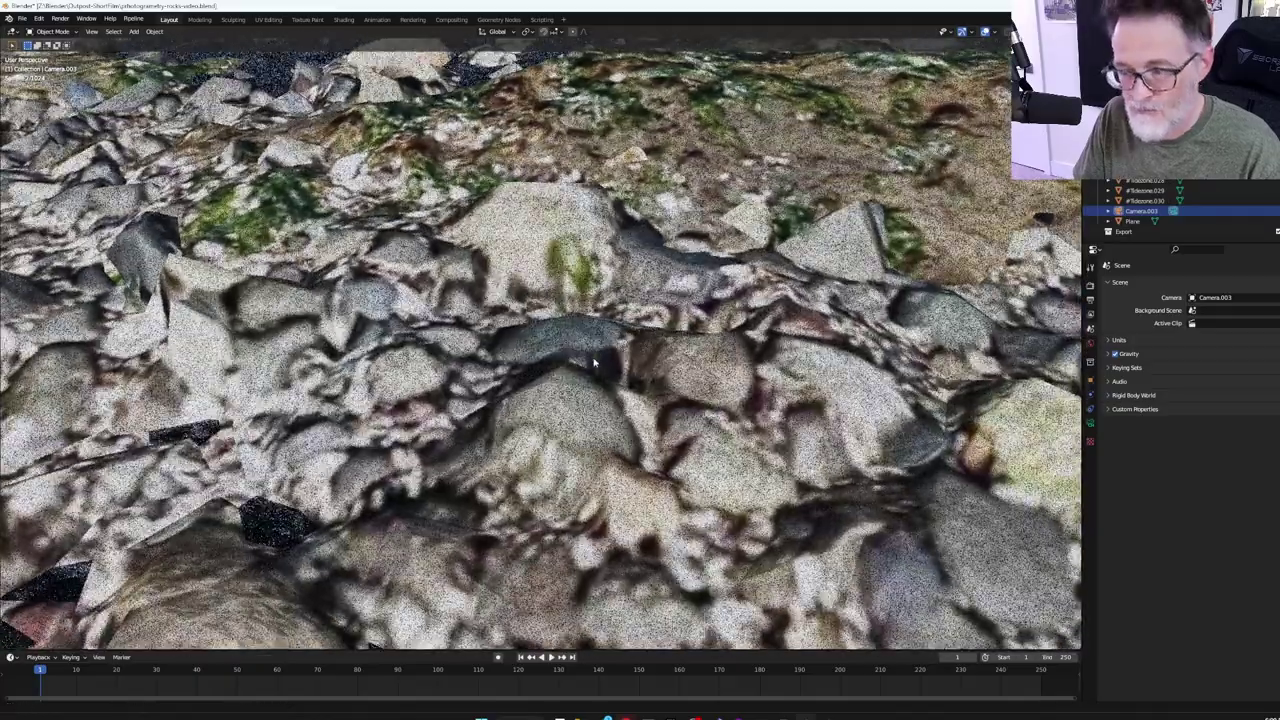
{"action": "scroll", "coordinate": [580, 322], "scroll_direction": "down", "scroll_amount": 5}
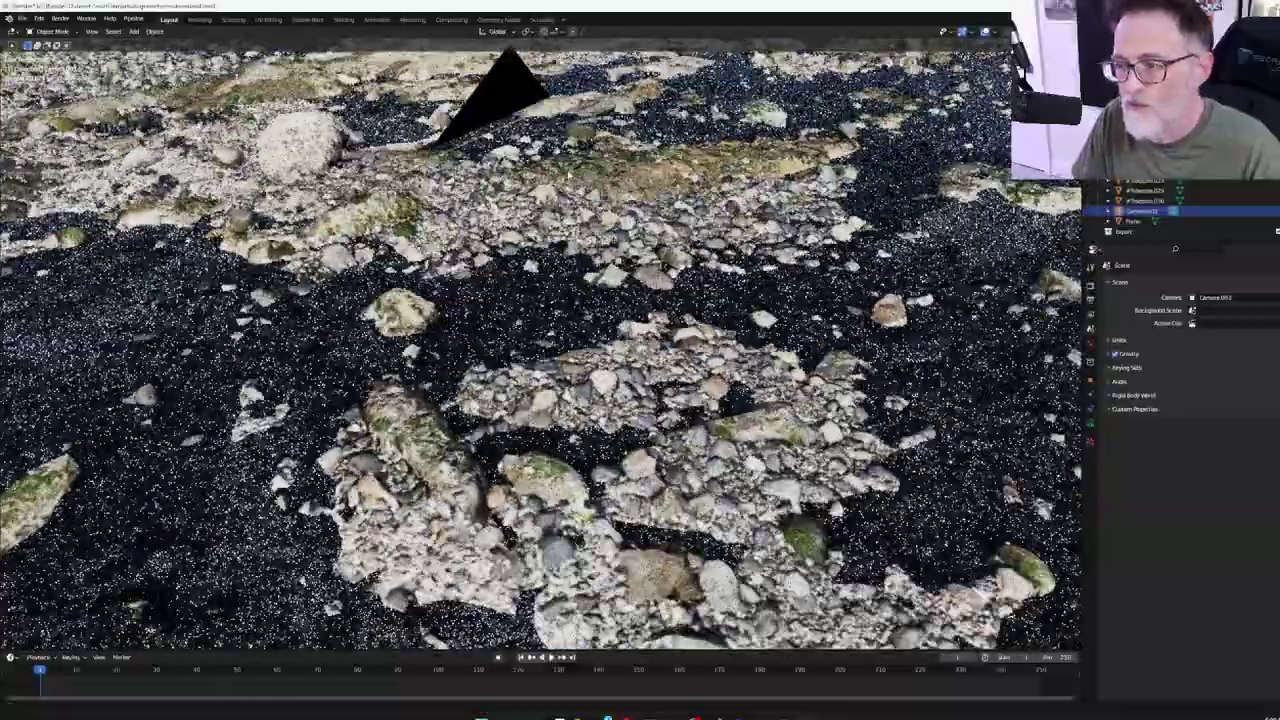
{"action": "middle_click_drag", "start_coordinate": [540, 350], "coordinate": [620, 360]}
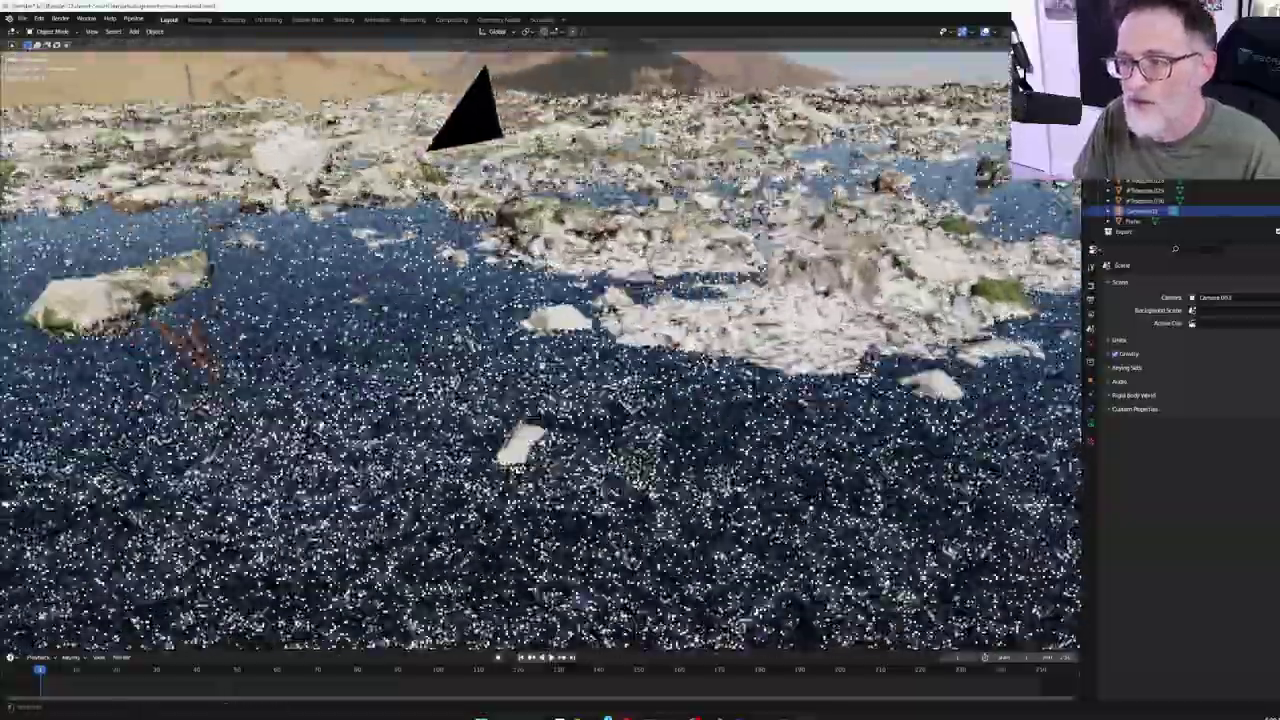
{"action": "key", "text": "ctrl+KP_0"}
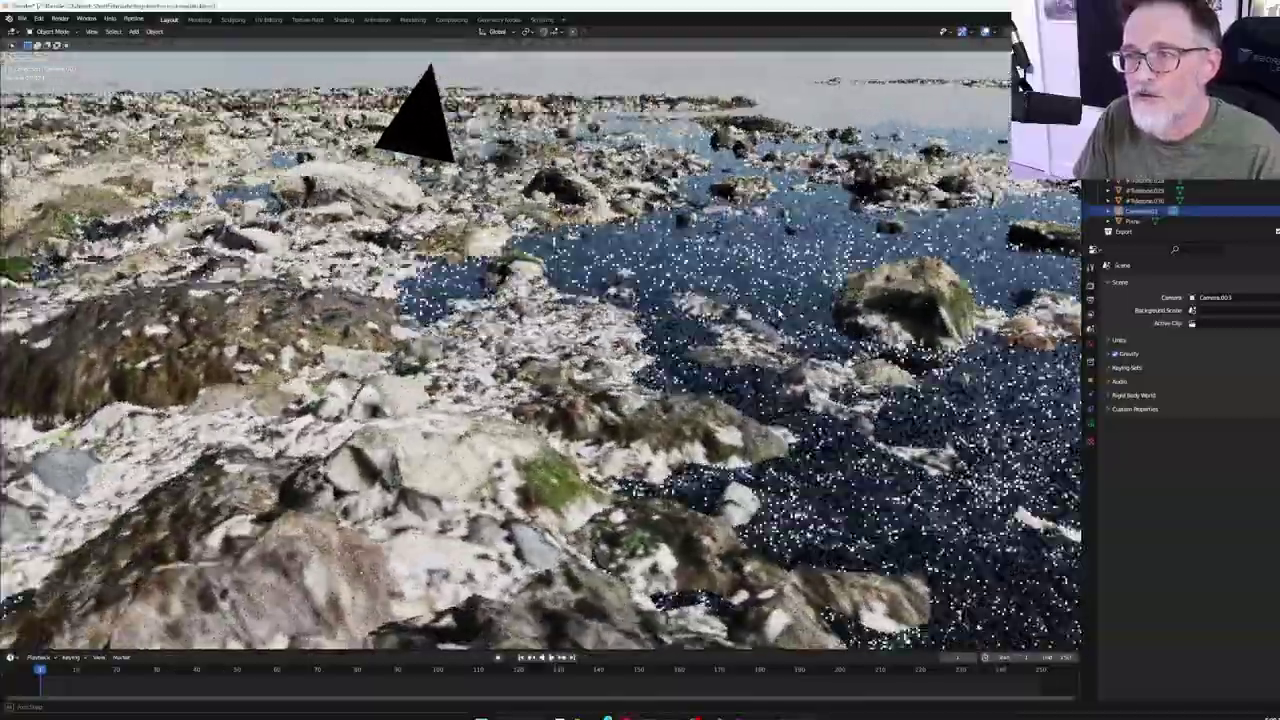
{"action": "middle_click_drag", "start_coordinate": [540, 350], "coordinate": [540, 320]}
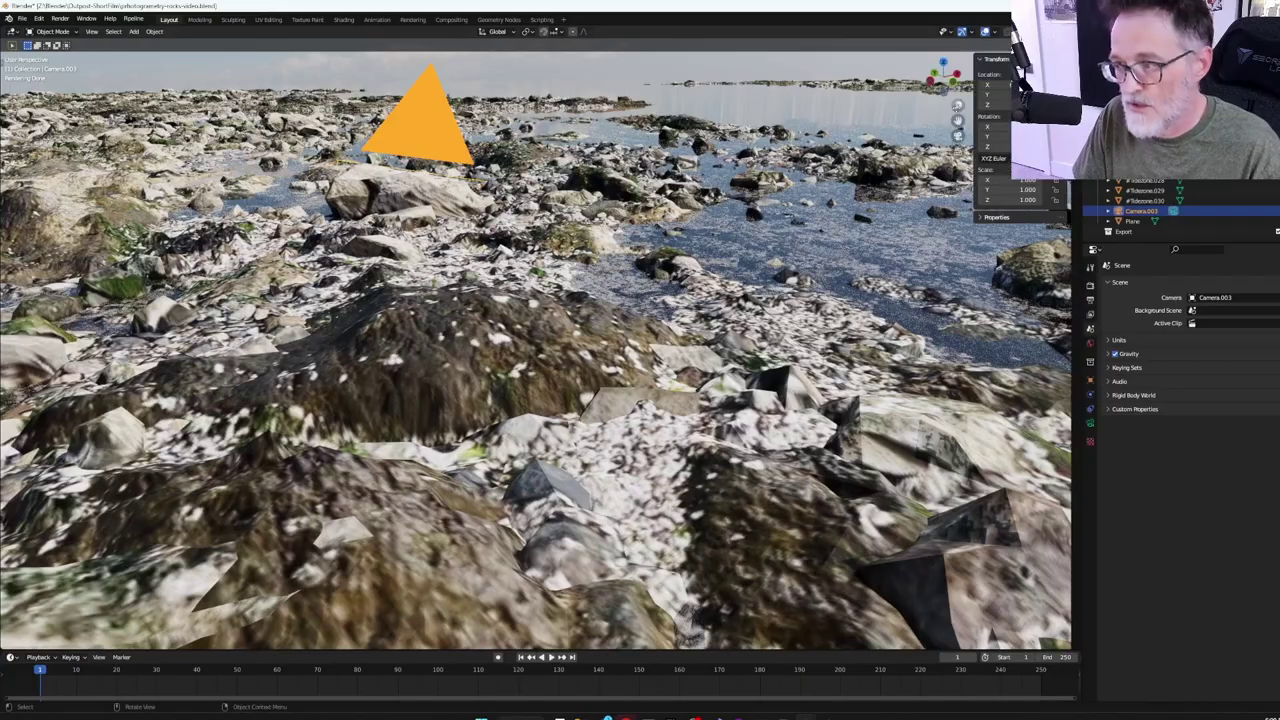
{"action": "left_click", "coordinate": [1066, 110]}
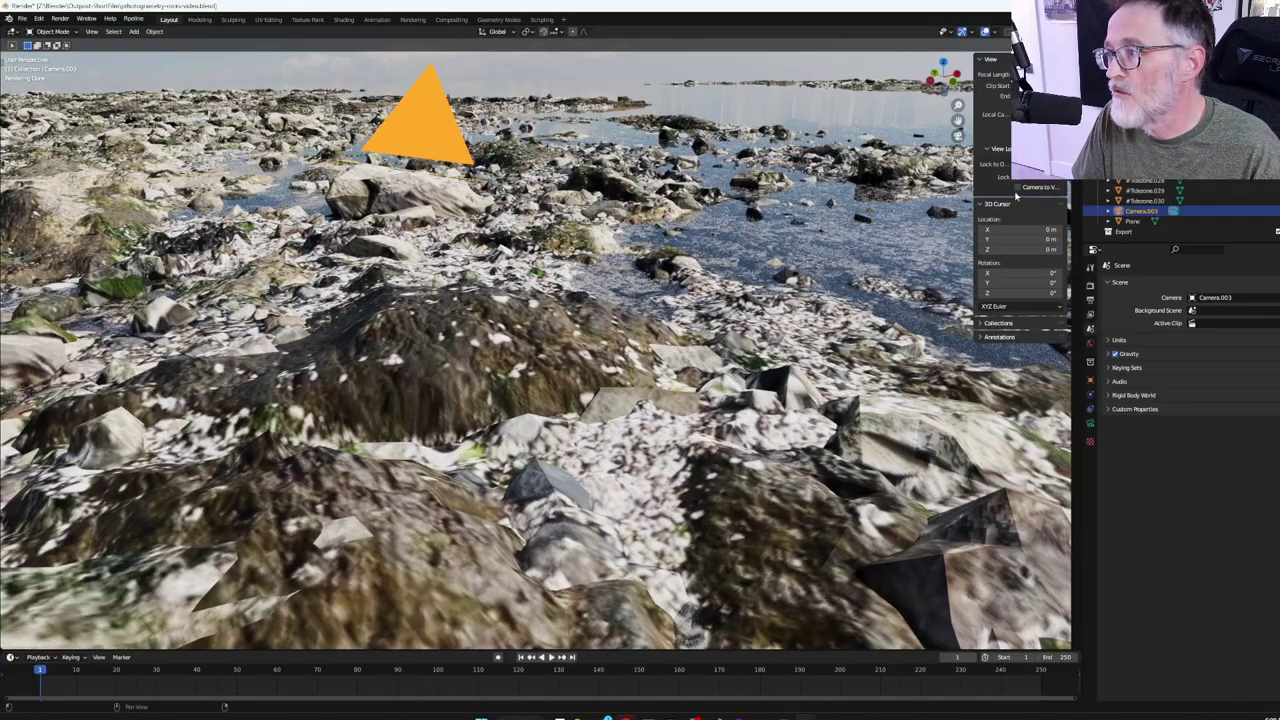
Step: Lock the camera to the view and orbit to a wide shot of rocks, water, horizon and clouds
{"action": "middle_click_drag", "start_coordinate": [986, 197], "coordinate": [611, 243]}
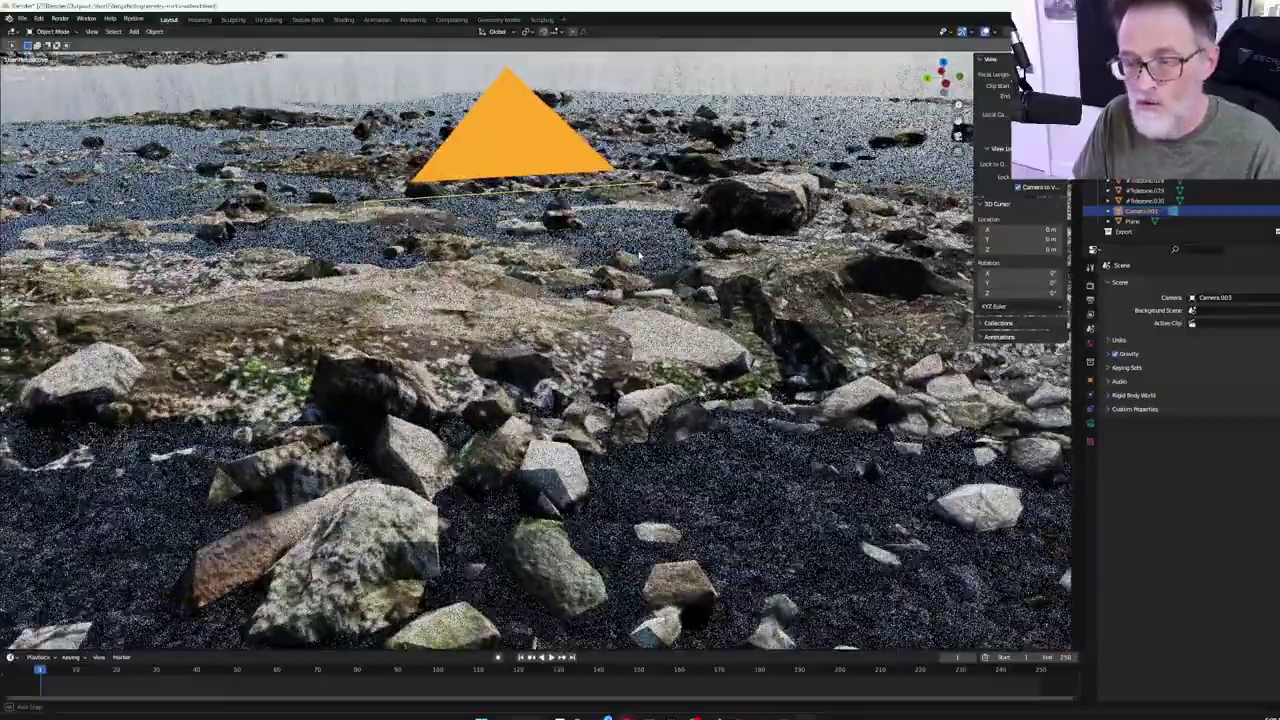
{"action": "scroll", "coordinate": [611, 243], "scroll_direction": "down", "scroll_amount": 6}
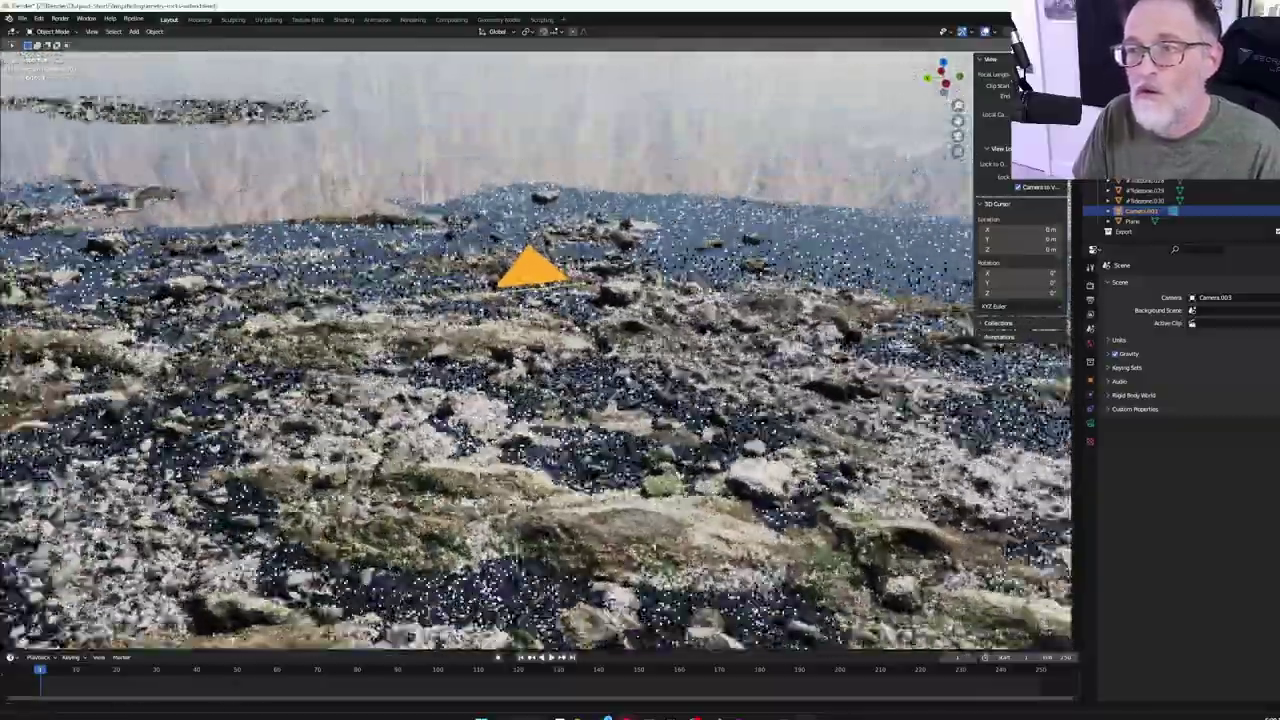
{"action": "middle_click_drag", "start_coordinate": [611, 243], "coordinate": [560, 243]}
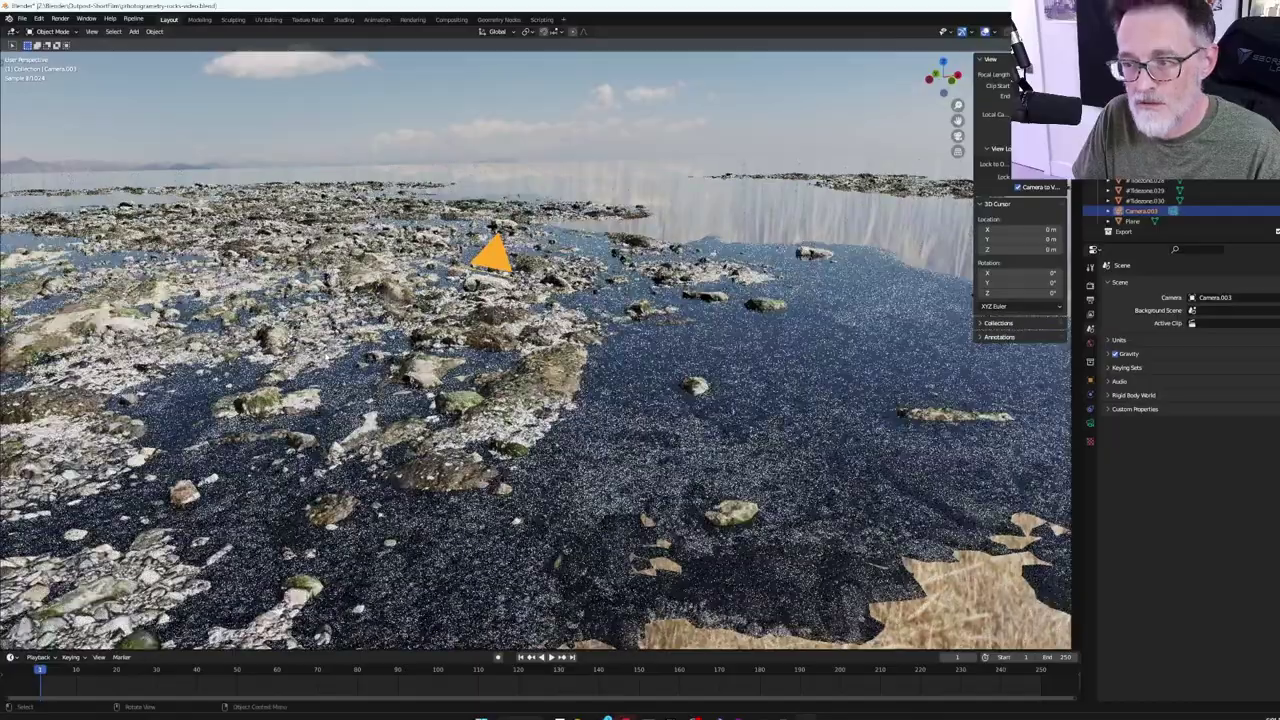
{"action": "middle_click_drag", "start_coordinate": [327, 378], "coordinate": [416, 425]}
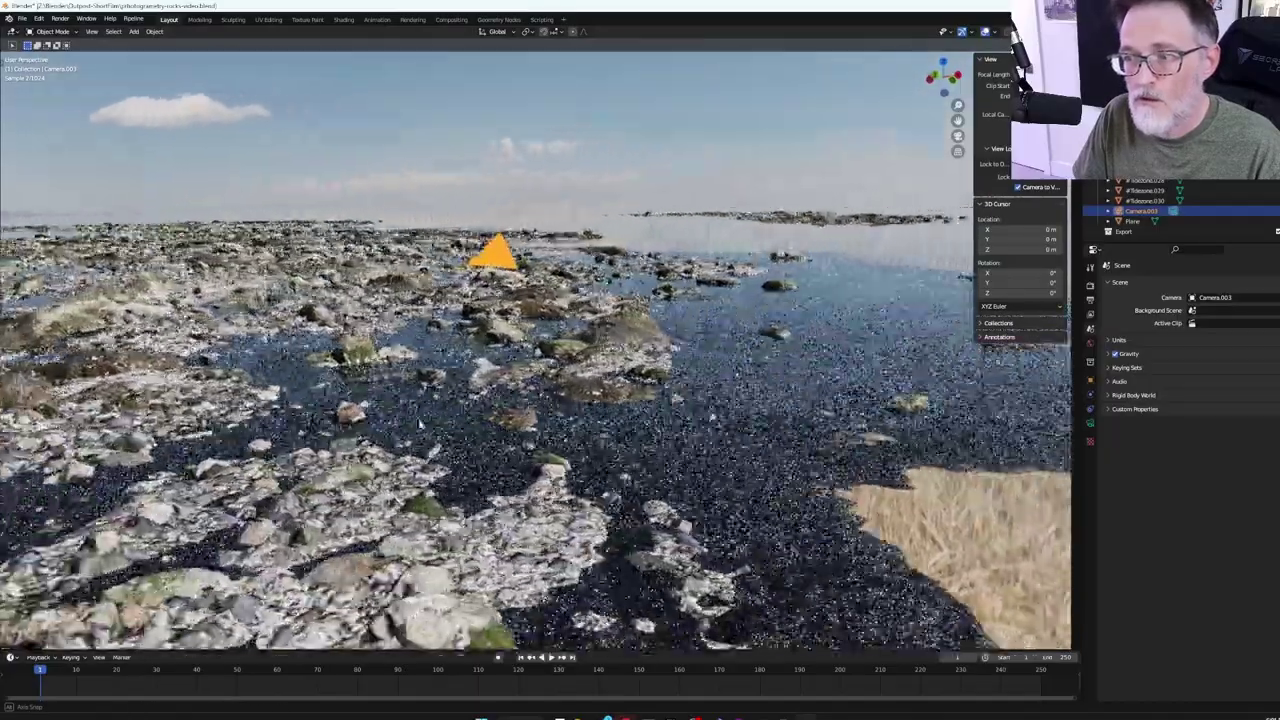
{"action": "middle_click_drag", "start_coordinate": [420, 423], "coordinate": [426, 423]}
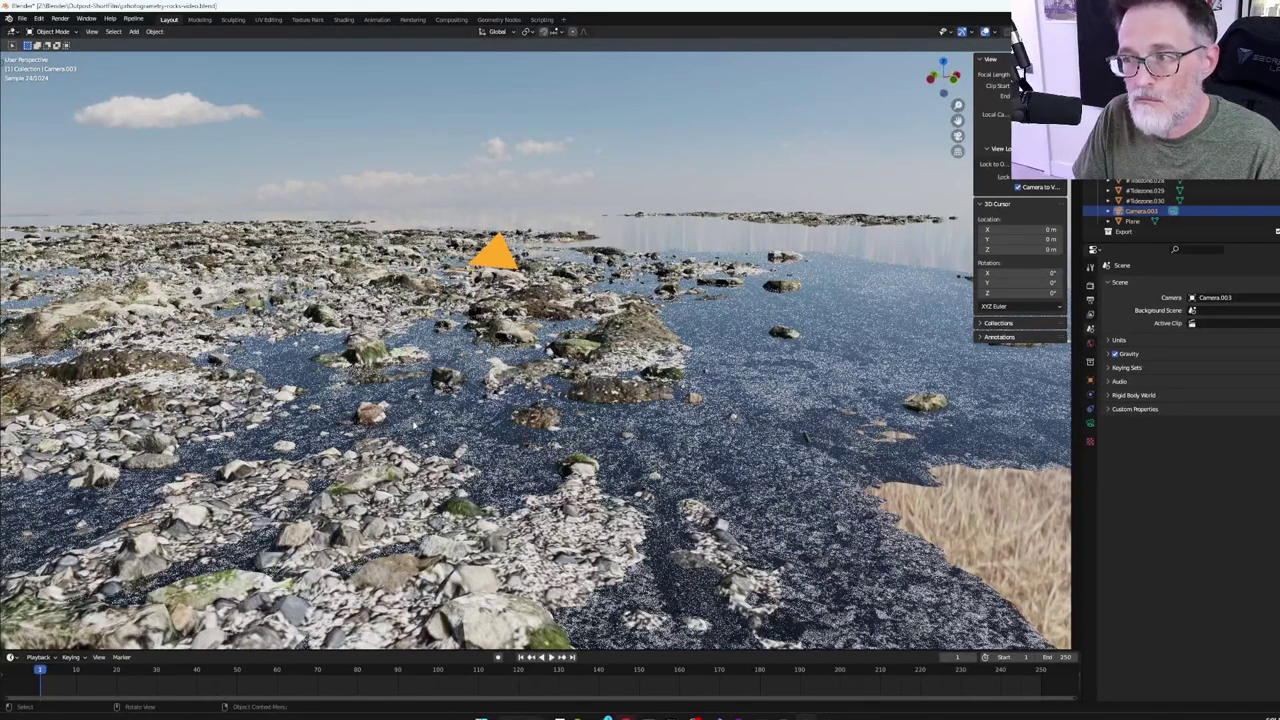
{"action": "left_click", "coordinate": [92, 32]}
{"action": "mouse_move", "coordinate": [130, 165]}
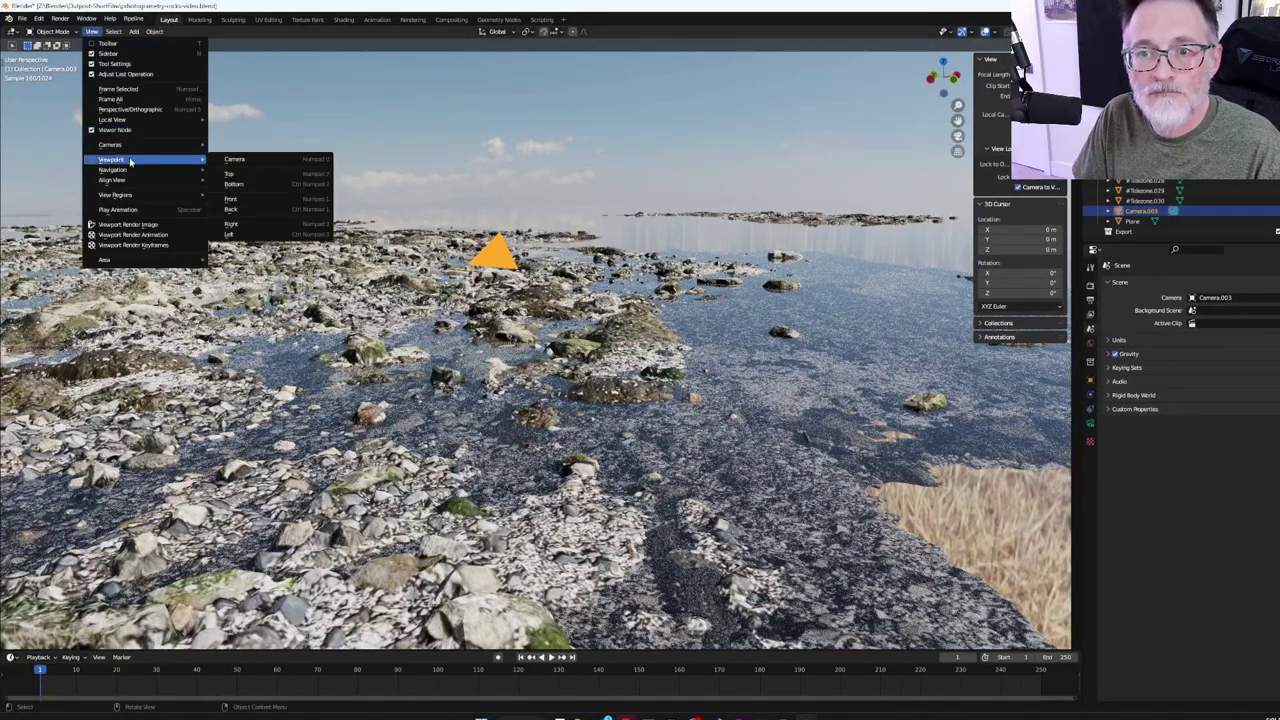
Step: Move Camera.003 along X and Y to frame a low shot along a water channel toward the horizon
{"action": "left_click", "coordinate": [300, 197]}
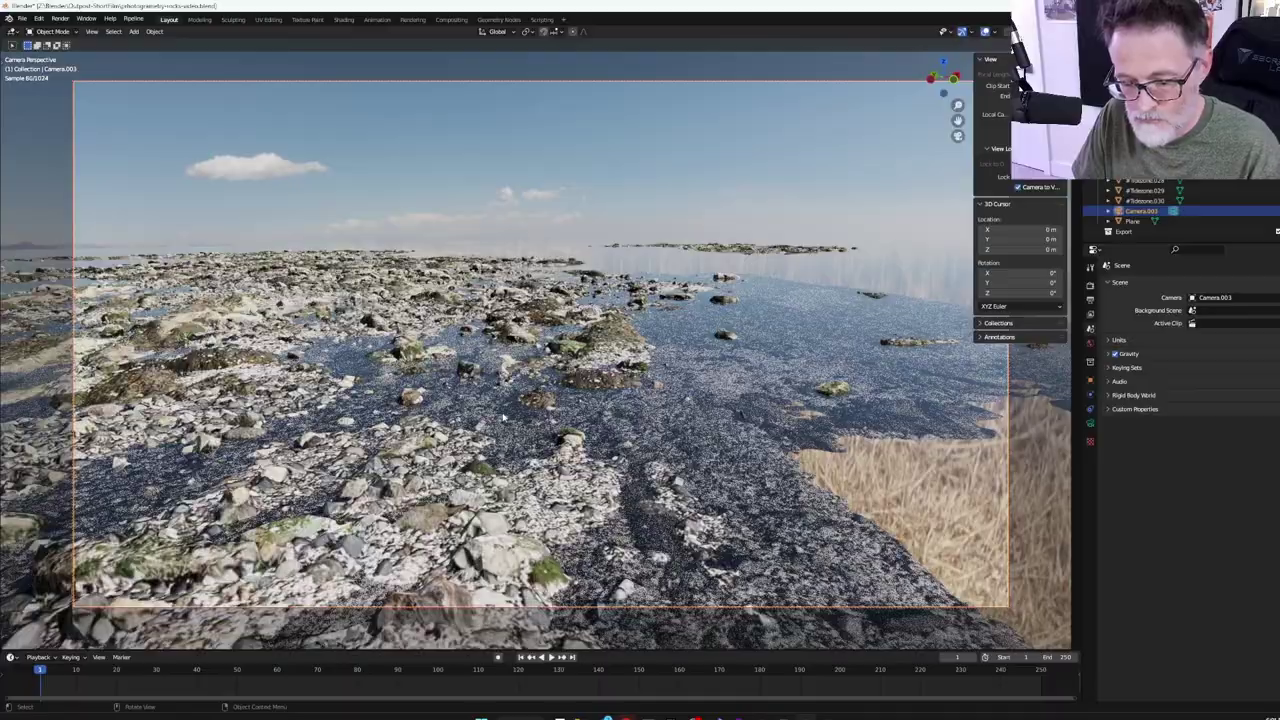
{"action": "key", "text": "g"}
{"action": "key", "text": "x"}
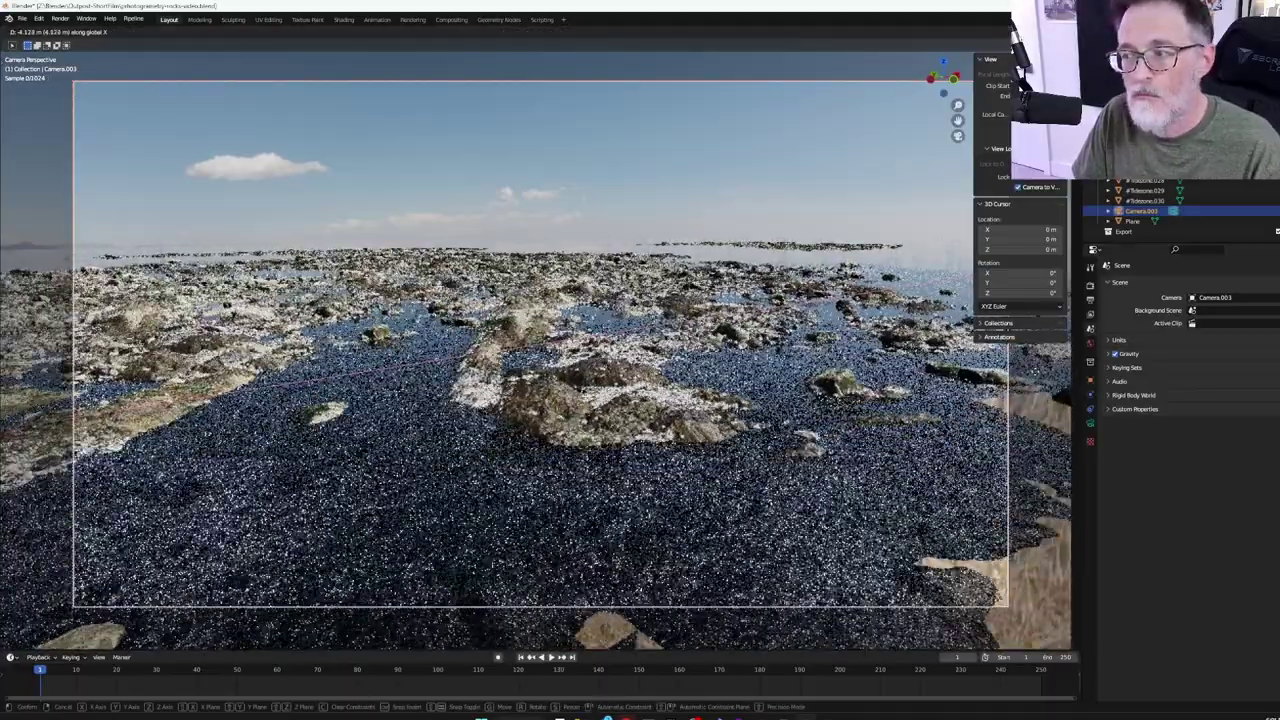
{"action": "left_click", "coordinate": [1047, 372]}
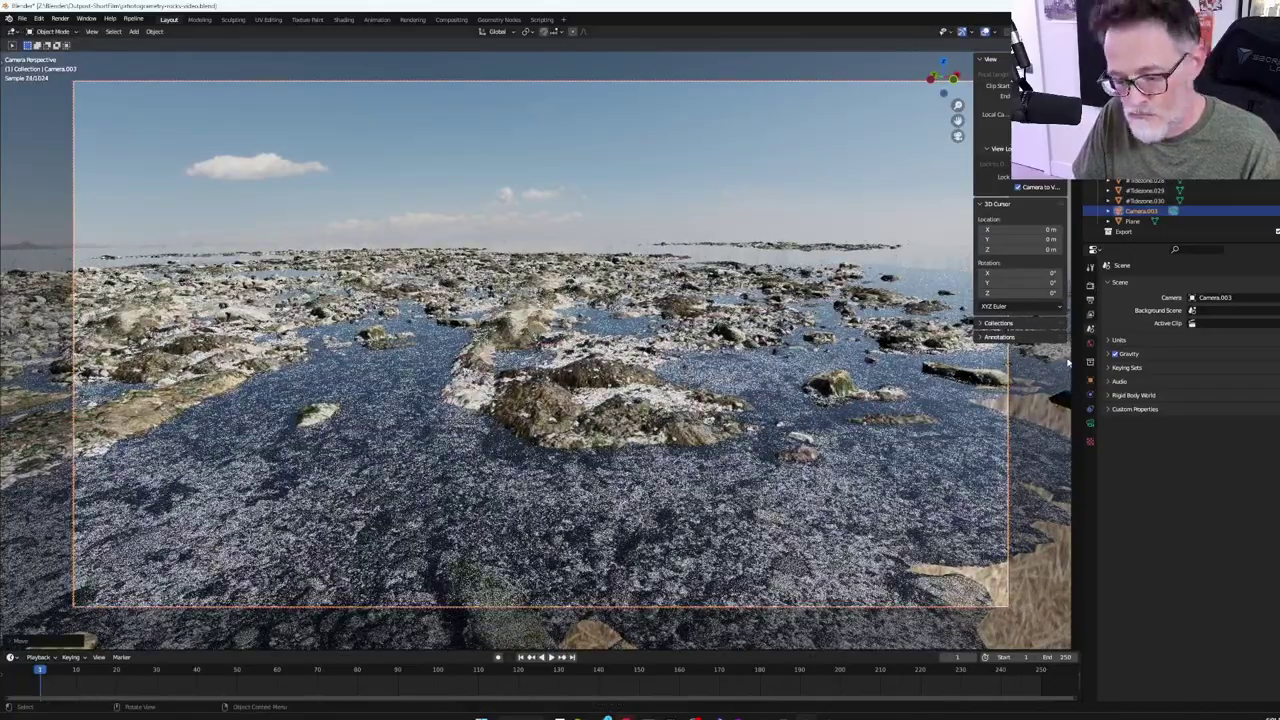
{"action": "key", "text": "g"}
{"action": "key", "text": "y"}
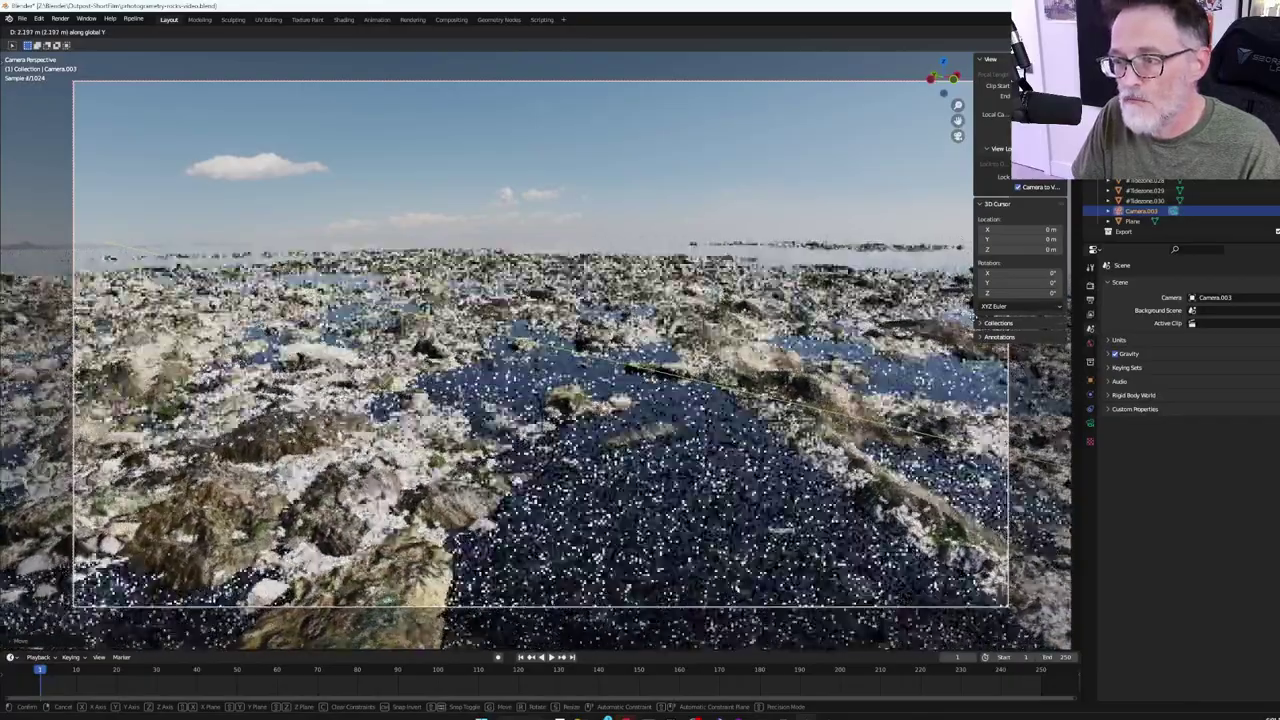
{"action": "left_click", "coordinate": [722, 146]}
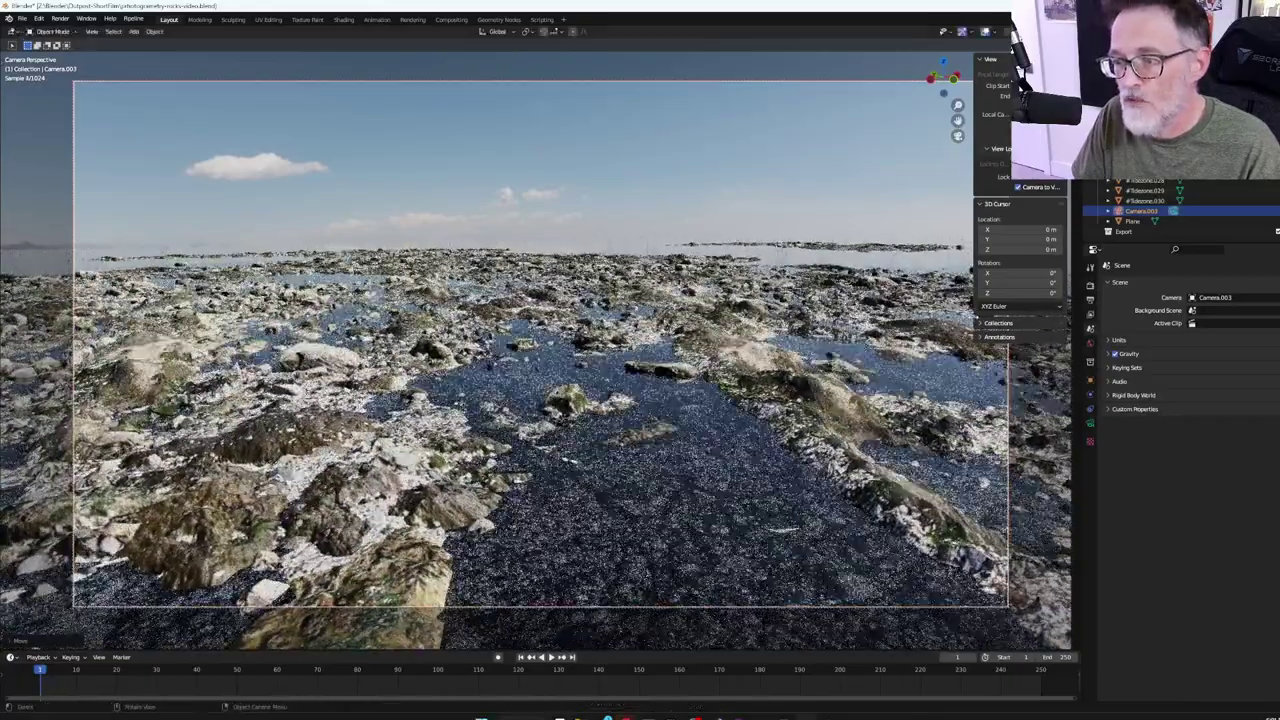
{"action": "left_click", "coordinate": [726, 145]}
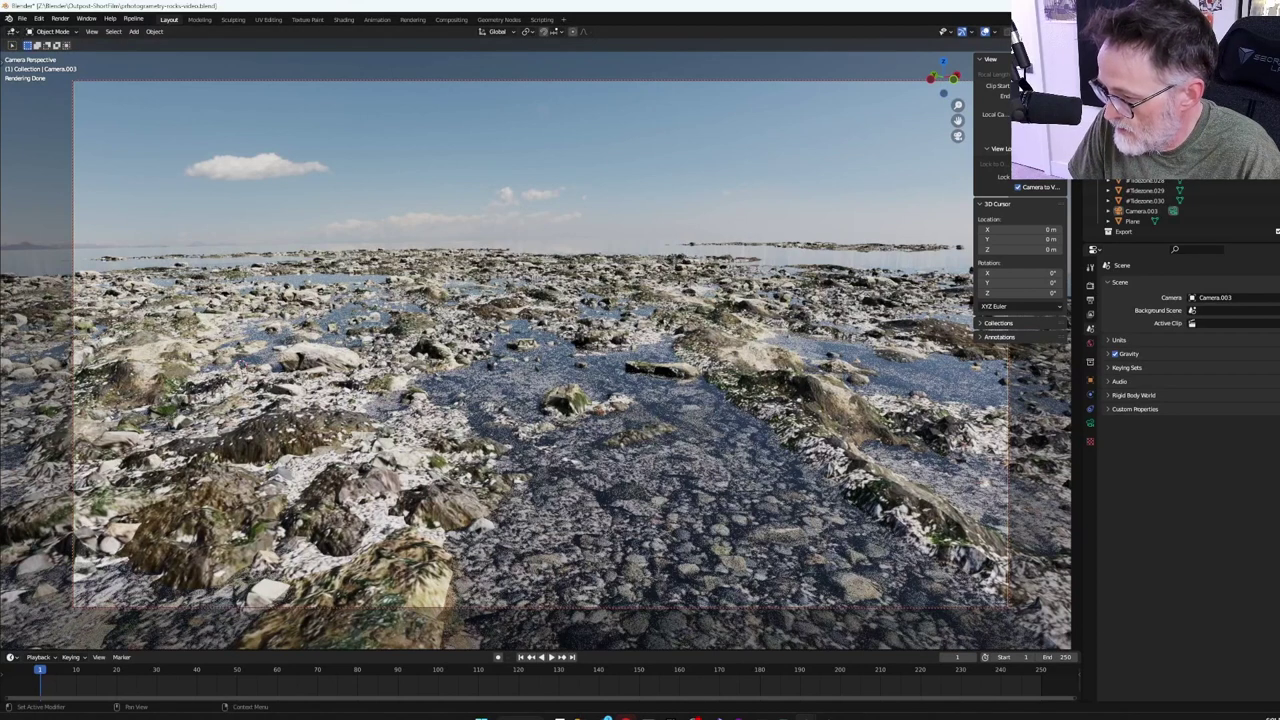
Step: Box-select and copy the rowboat in the pirate-town props file
{"action": "left_click", "coordinate": [829, 662]}
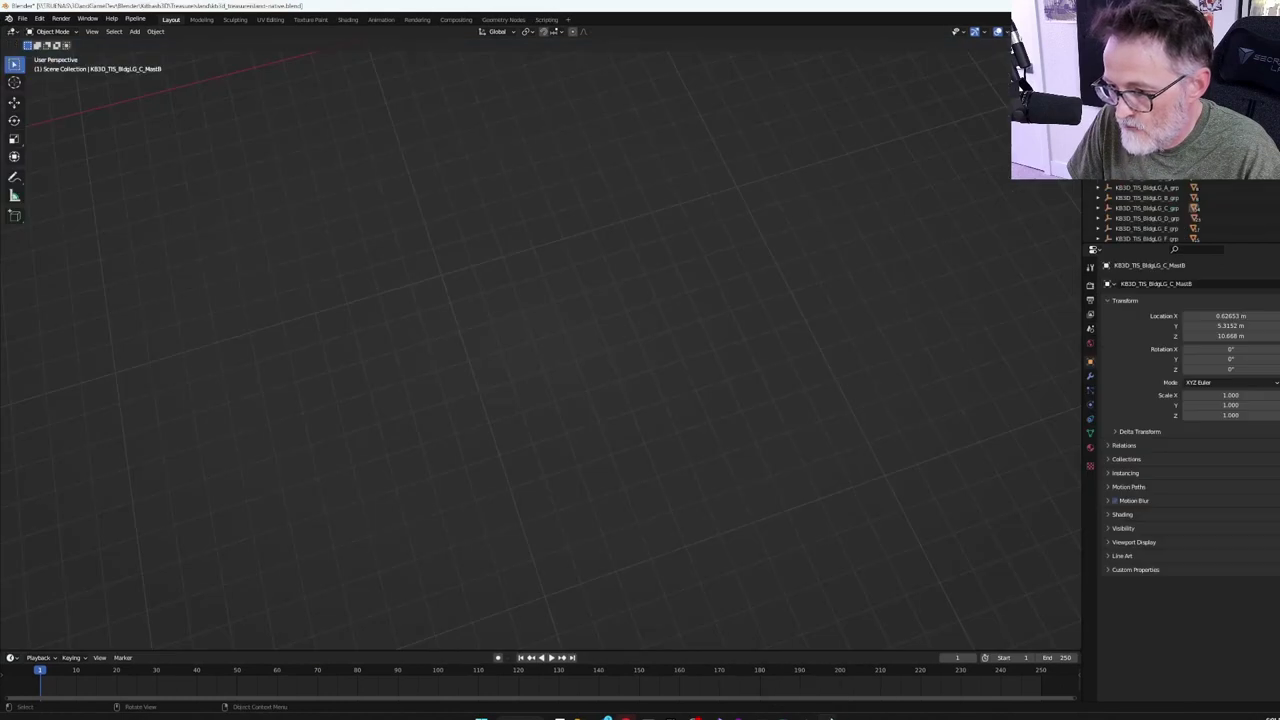
{"action": "scroll", "coordinate": [420, 415], "scroll_direction": "down", "scroll_amount": 10}
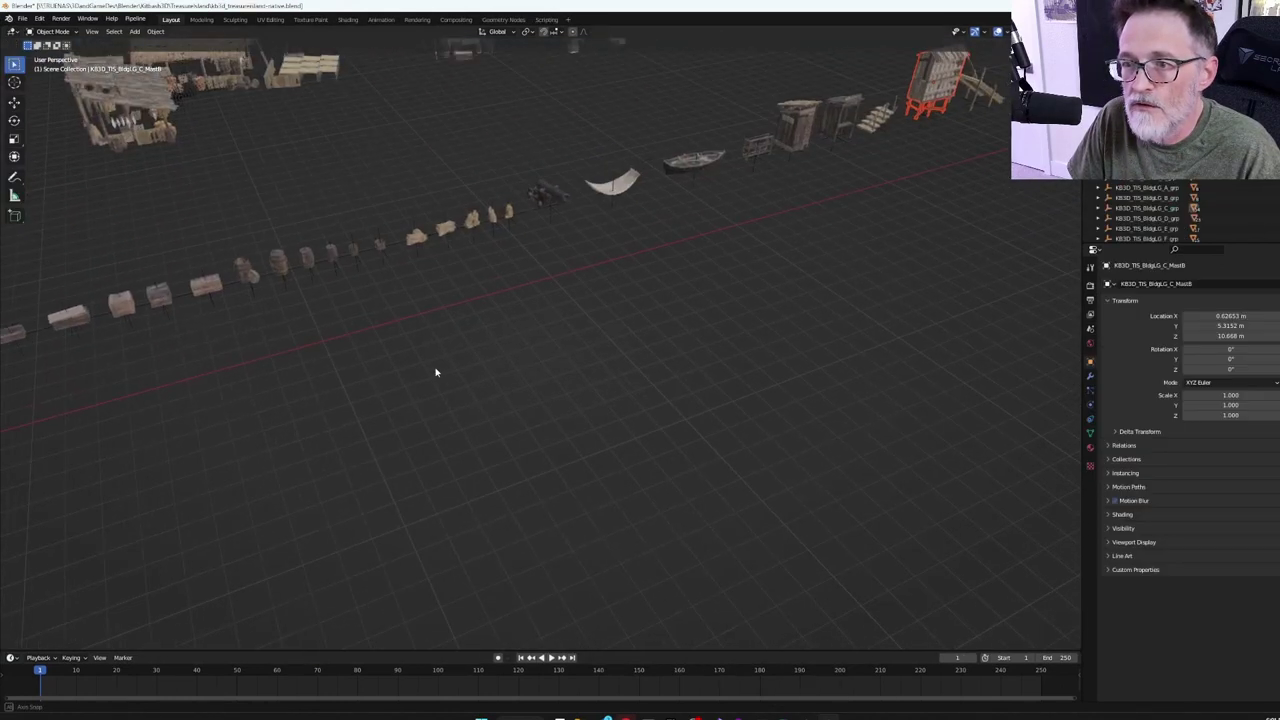
{"action": "left_click_drag", "start_coordinate": [457, 223], "coordinate": [492, 294]}
{"action": "key", "text": "ctrl+c"}
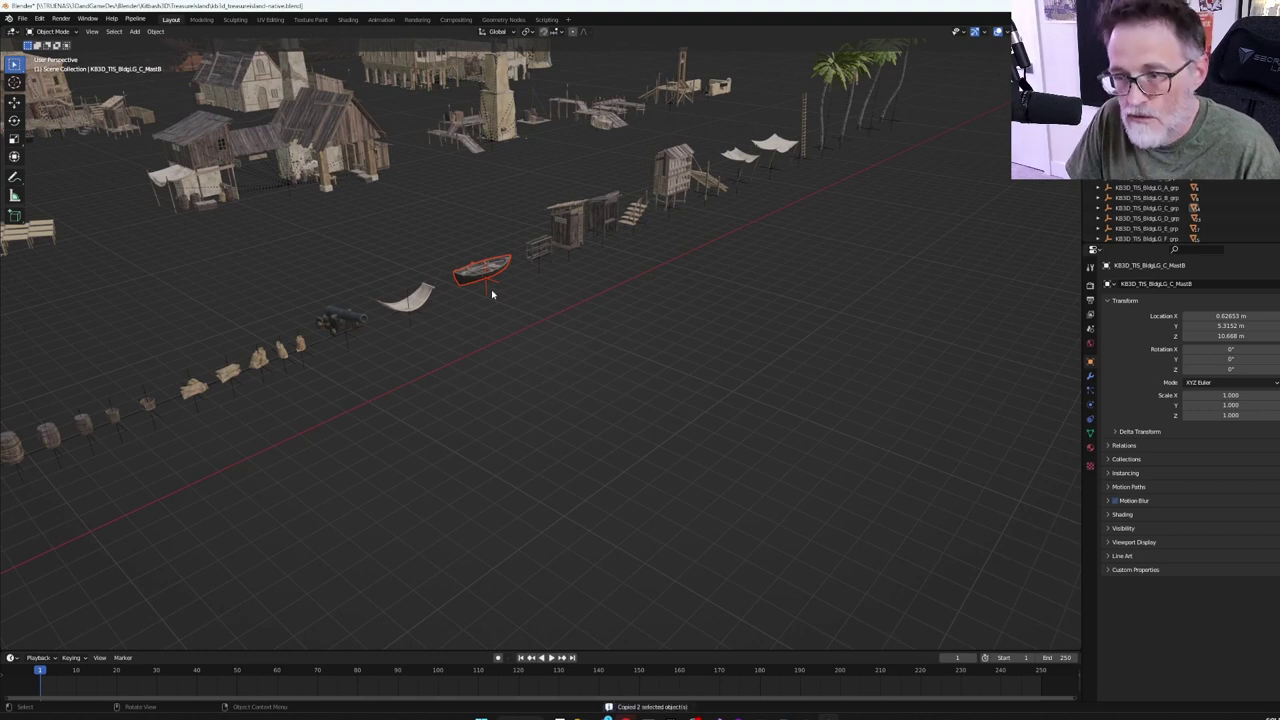
Step: Paste the rowboat into the shoreline scene and start moving it along X
{"action": "mouse_move", "coordinate": [805, 717]}
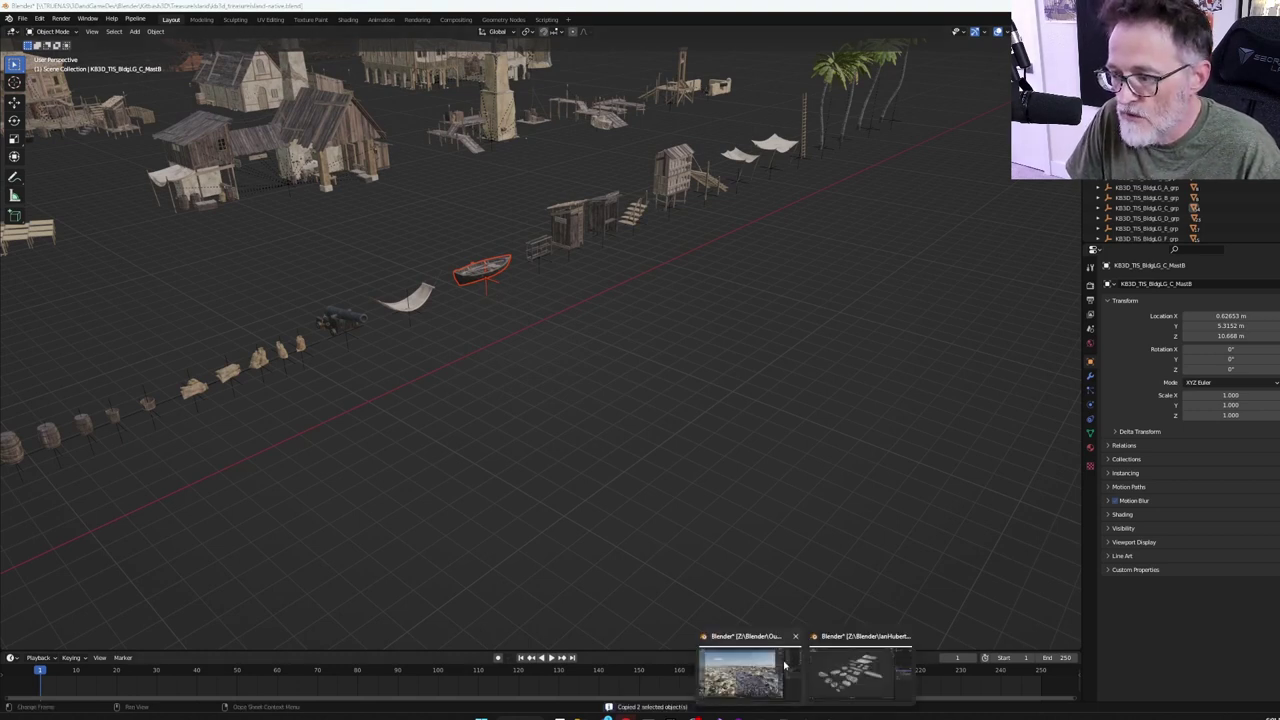
{"action": "left_click", "coordinate": [740, 672]}
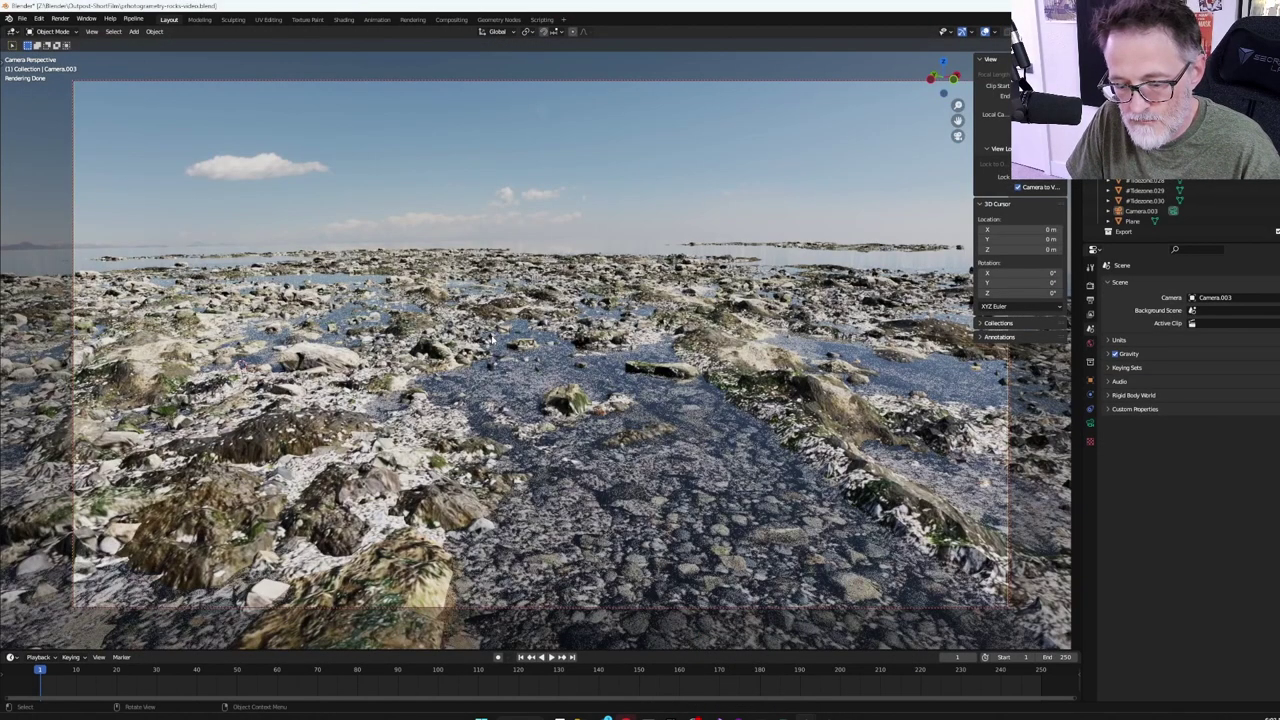
{"action": "key", "text": "ctrl+v"}
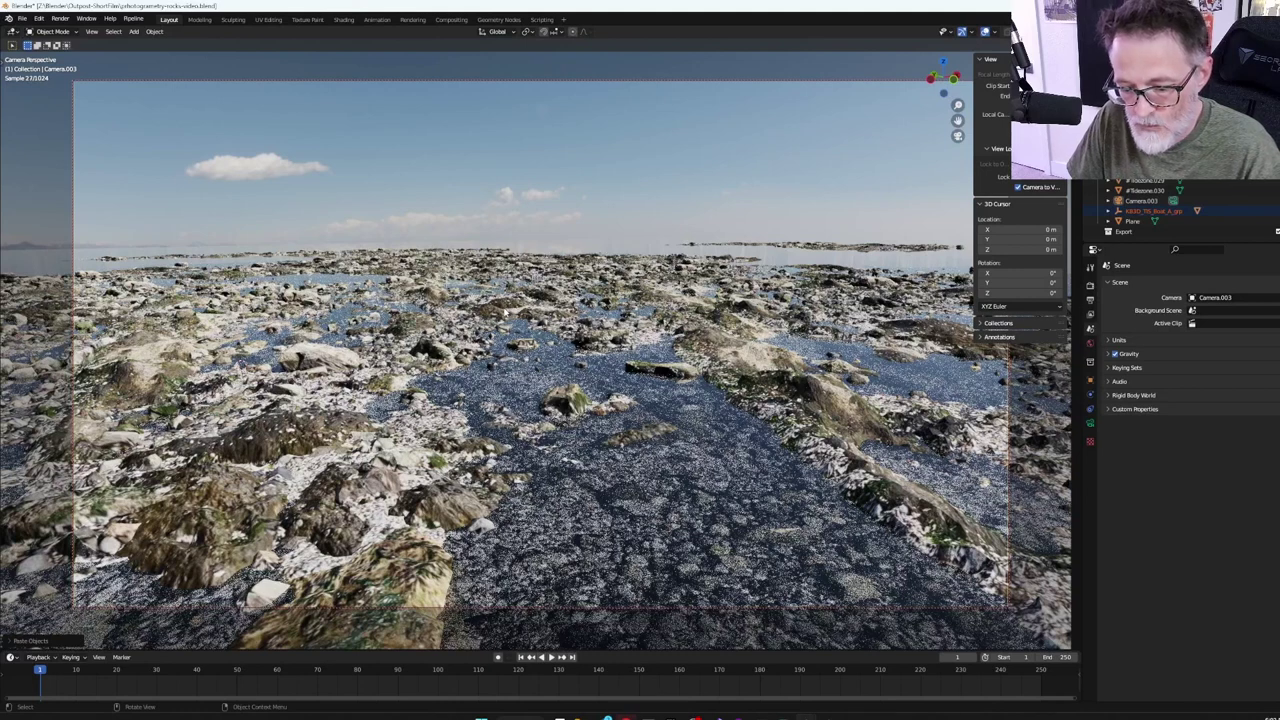
{"action": "key", "text": "g"}
{"action": "key", "text": "x"}
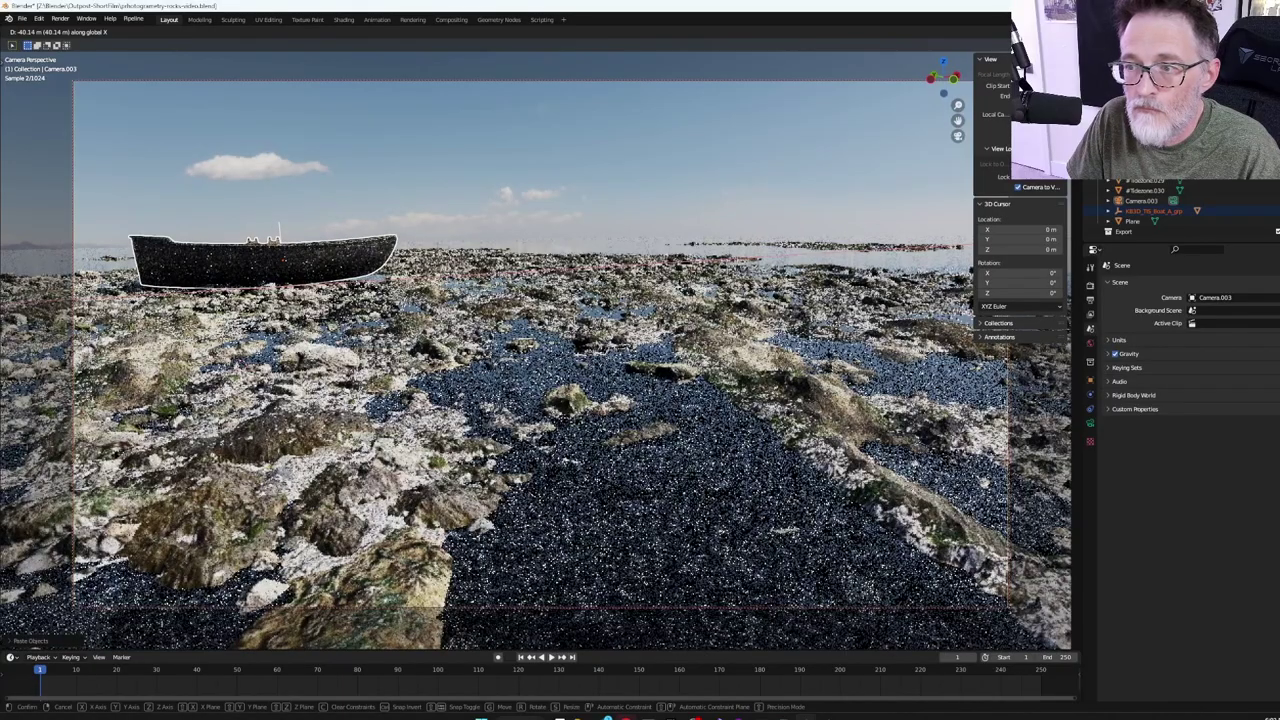
Step: Slide the rowboat along Y to a new spot on the rocks
{"action": "key", "text": "y"}
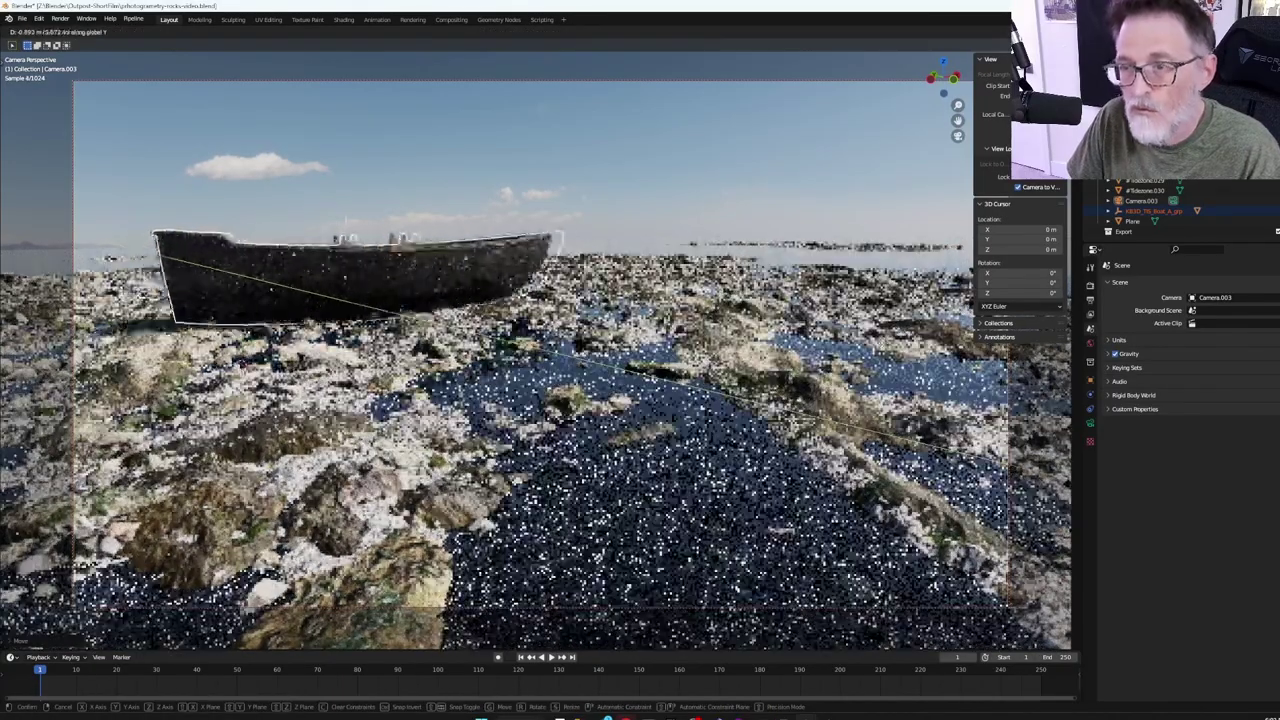
{"action": "left_click", "coordinate": [1065, 398]}
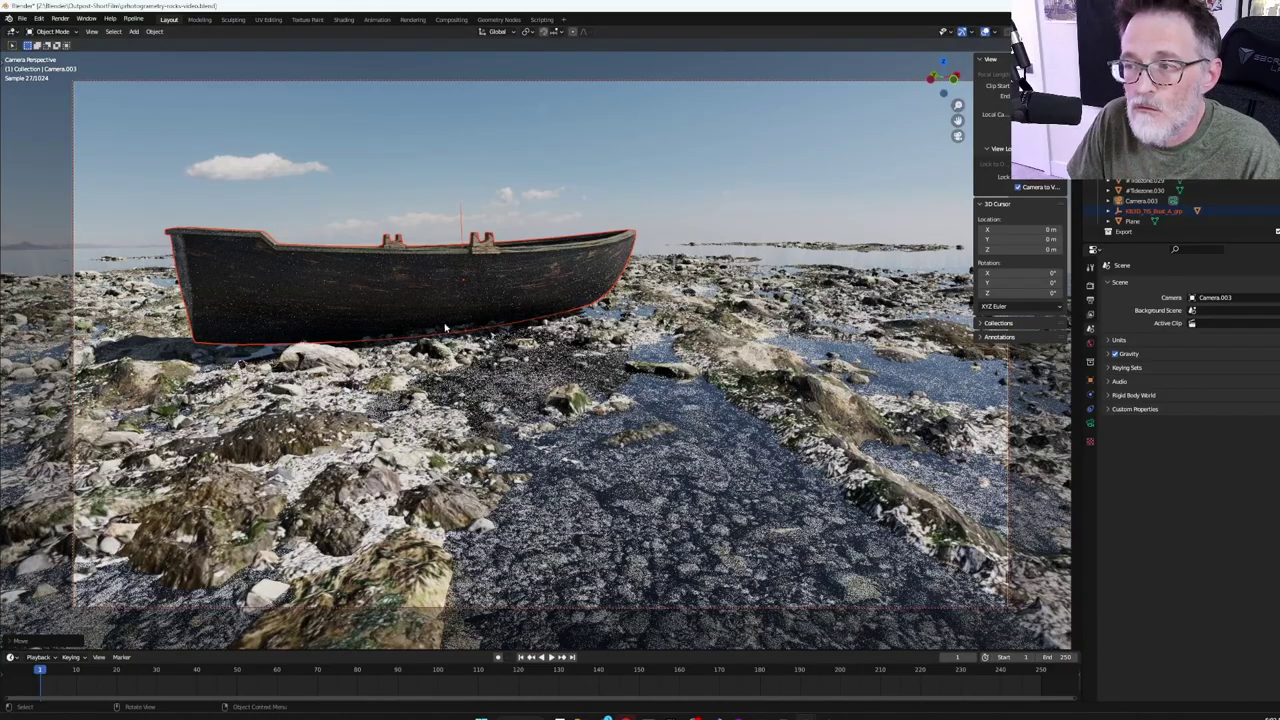
{"action": "scroll", "coordinate": [405, 290], "scroll_direction": "up", "scroll_amount": 3}
{"action": "scroll", "coordinate": [536, 345], "scroll_direction": "down", "scroll_amount": 3}
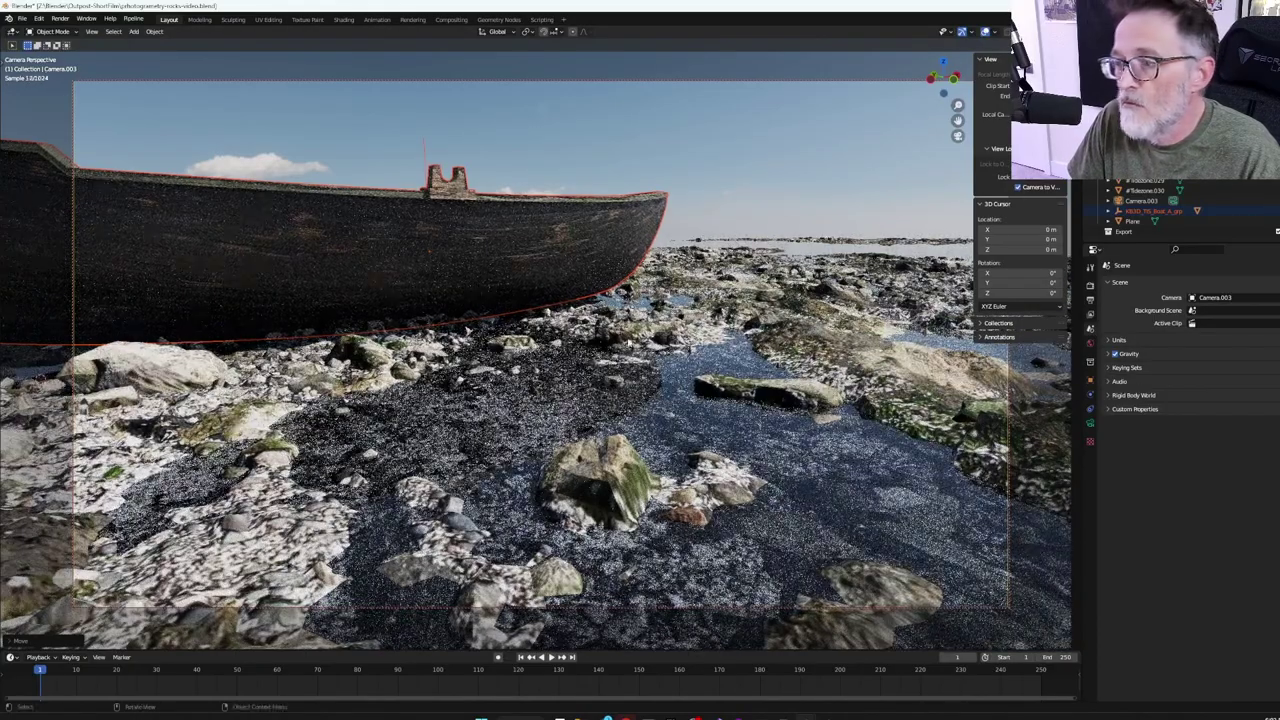
{"action": "scroll", "coordinate": [536, 345], "scroll_direction": "up", "scroll_amount": 3}
{"action": "scroll", "coordinate": [536, 345], "scroll_direction": "down", "scroll_amount": 5}
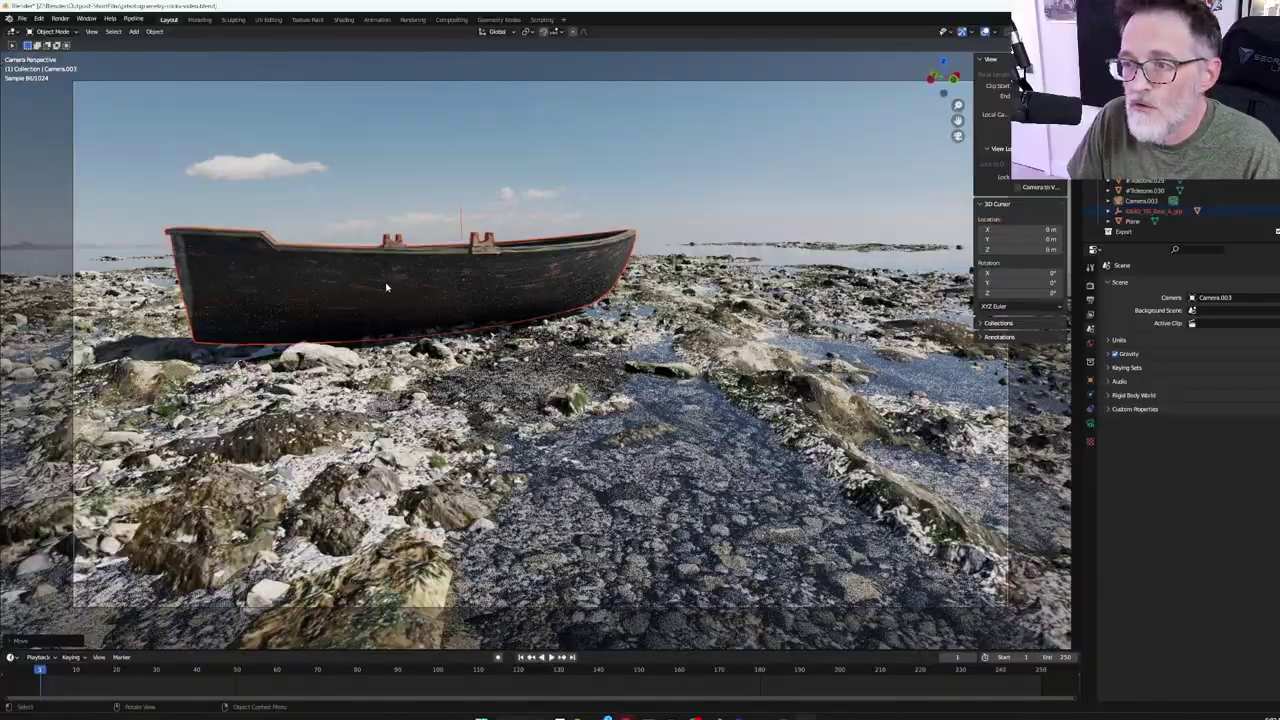
Step: Orbit around the boat from above and at ground level, then return to the camera view
{"action": "middle_click_drag", "start_coordinate": [386, 288], "coordinate": [445, 390]}
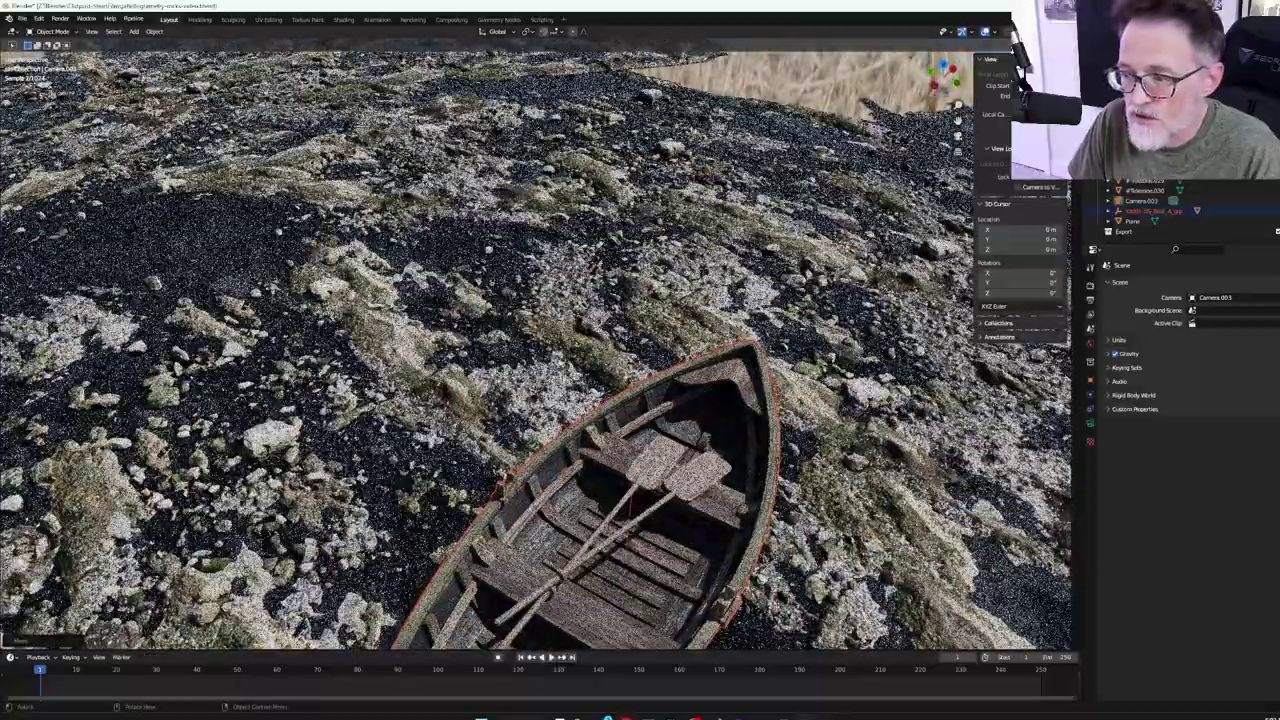
{"action": "middle_click_drag", "start_coordinate": [600, 420], "coordinate": [690, 470]}
{"action": "scroll", "coordinate": [690, 470], "scroll_direction": "up", "scroll_amount": 3}
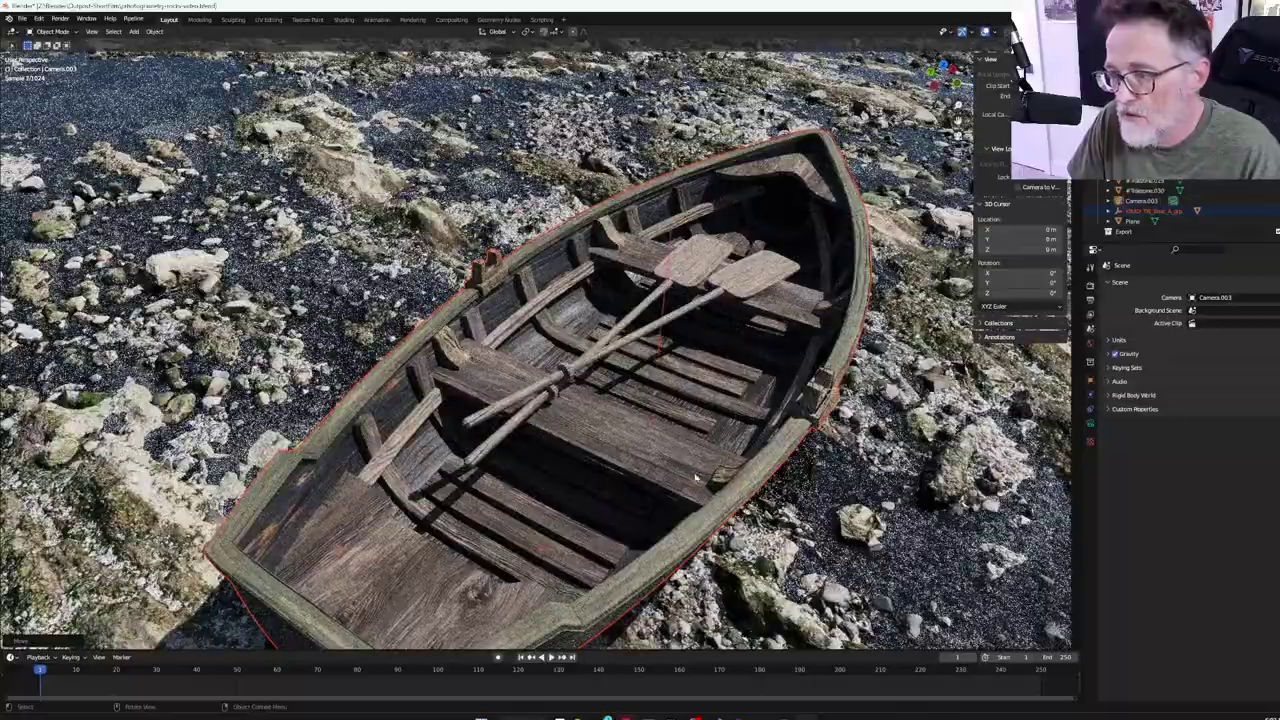
{"action": "middle_click_drag", "start_coordinate": [695, 478], "coordinate": [403, 447]}
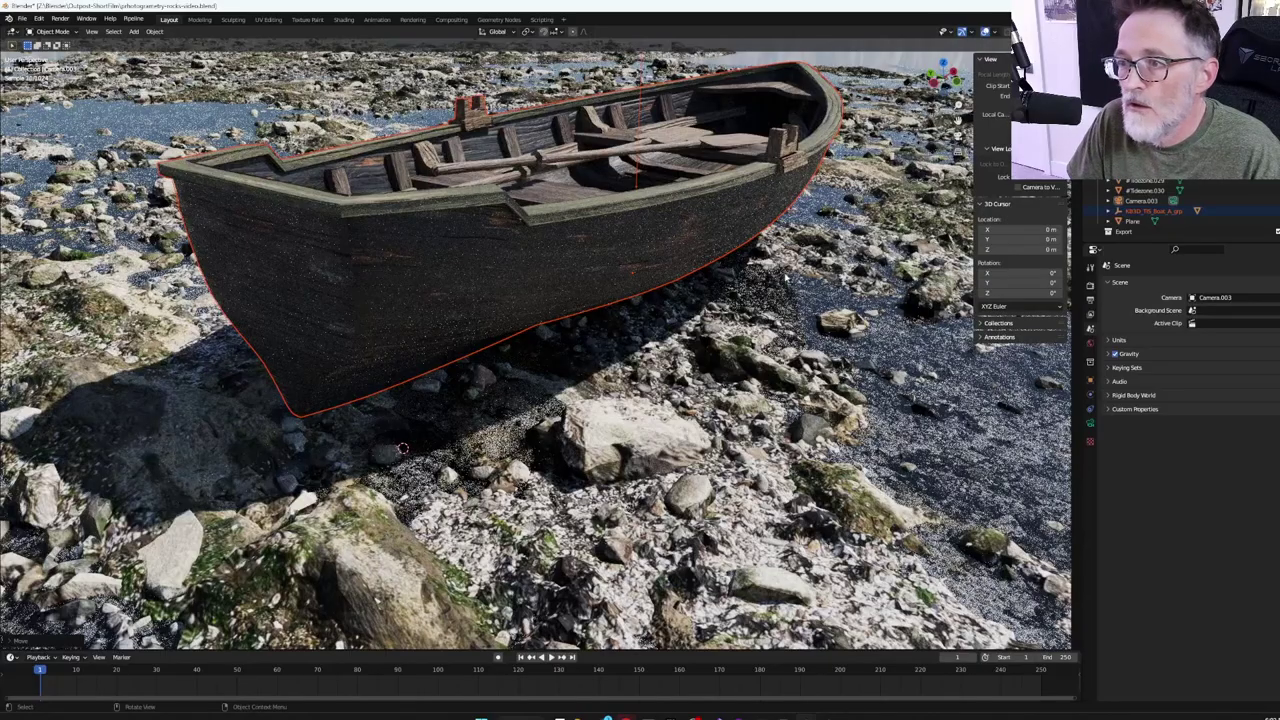
{"action": "scroll", "coordinate": [403, 447], "scroll_direction": "down", "scroll_amount": 6}
{"action": "scroll", "coordinate": [482, 388], "scroll_direction": "up", "scroll_amount": 2}
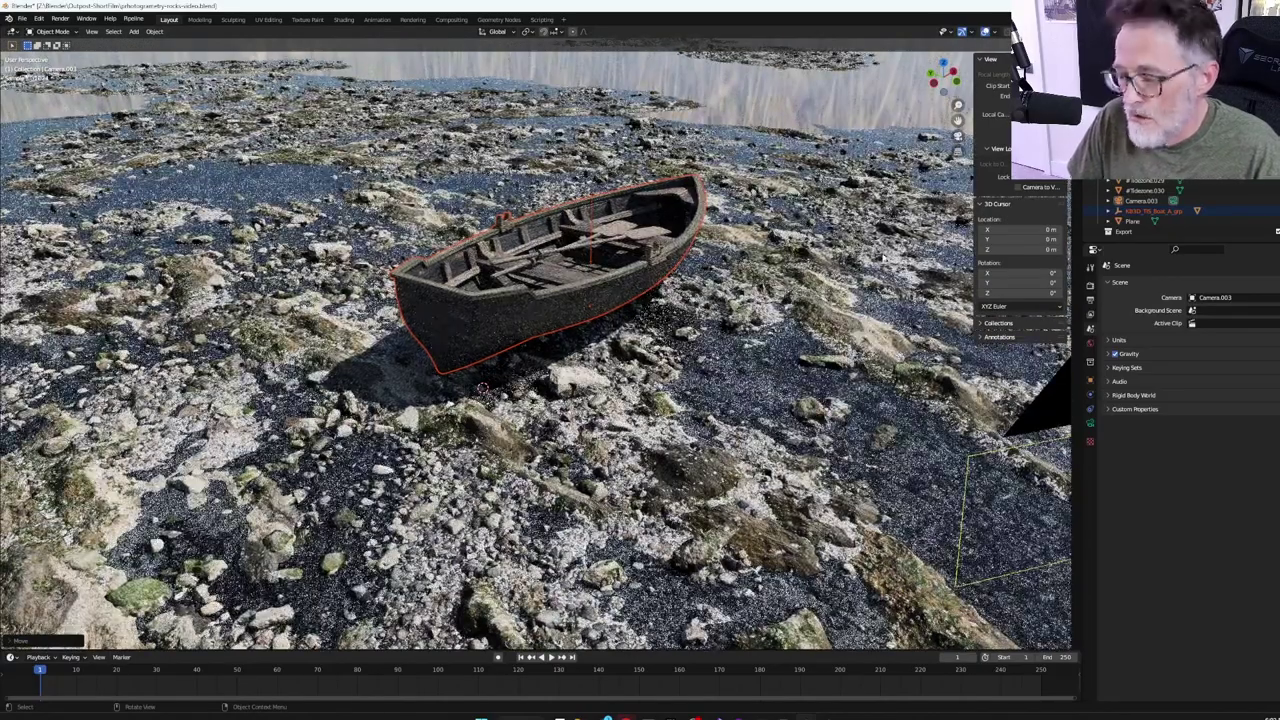
{"action": "key", "text": "KP_0"}
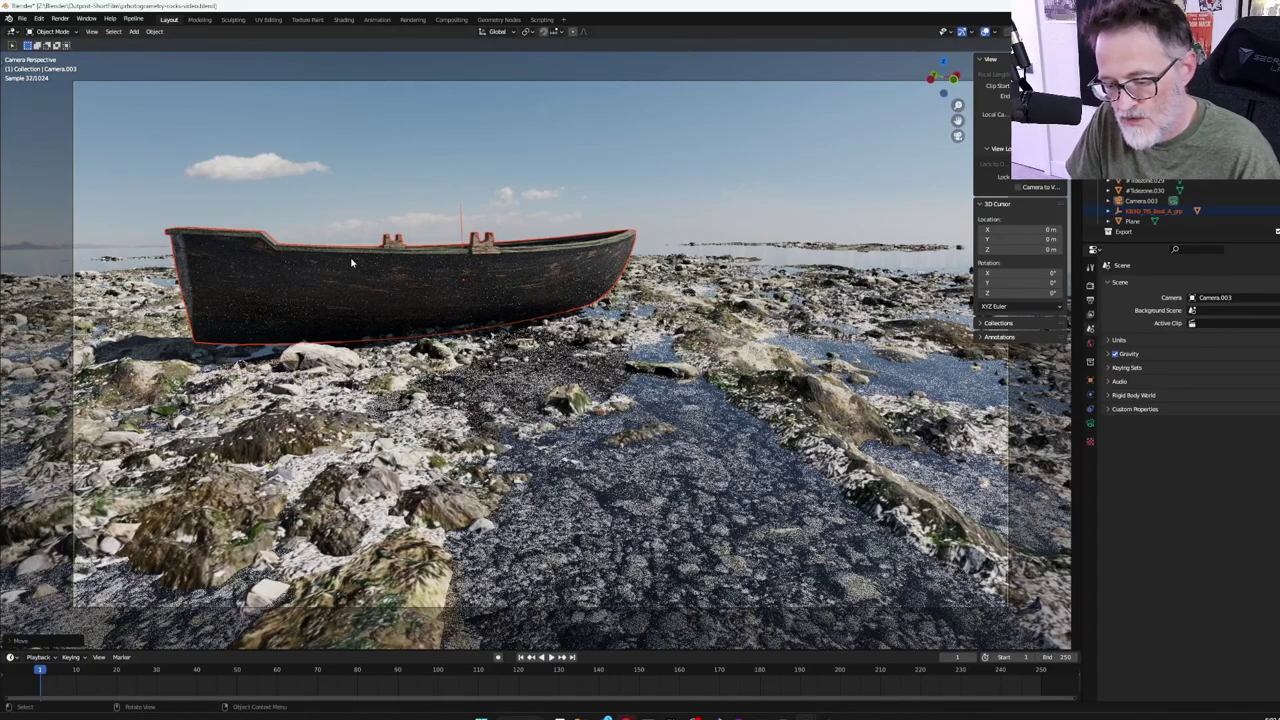
Step: Flip the rowboat 180° around X so it's hull up, and lower it along Z
{"action": "key", "text": "r"}
{"action": "key", "text": "y"}
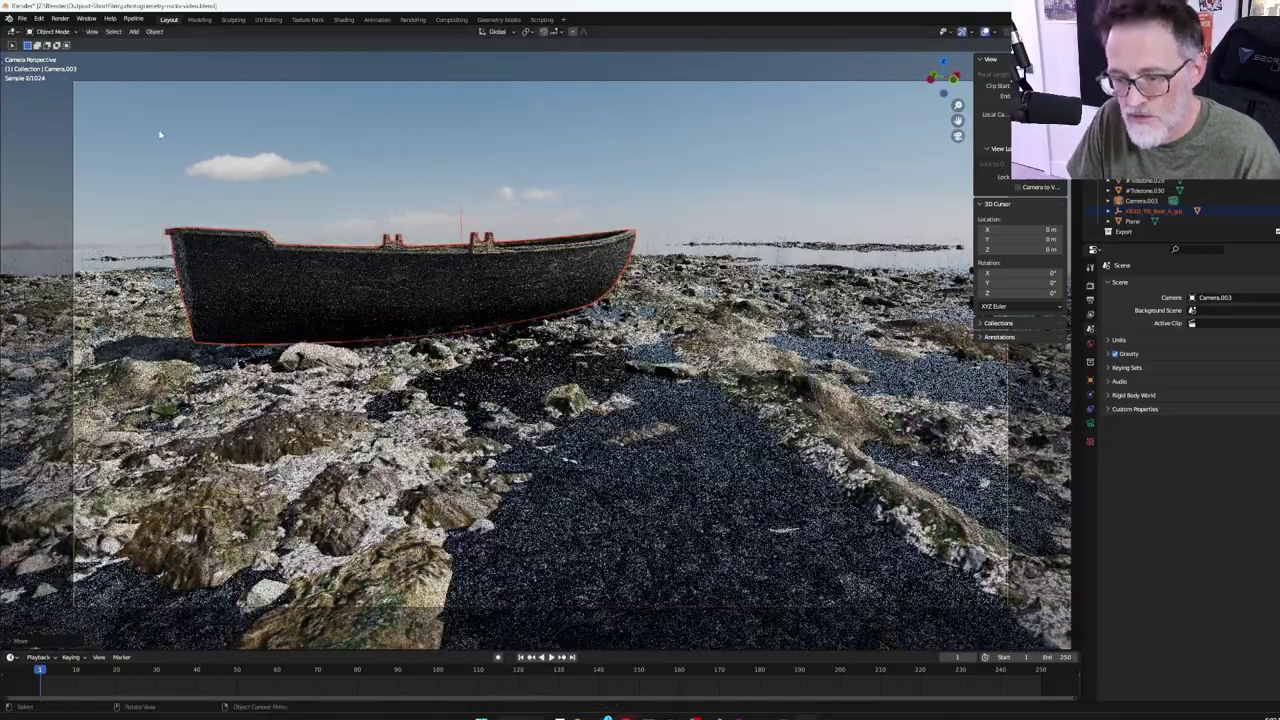
{"action": "key", "text": "x"}
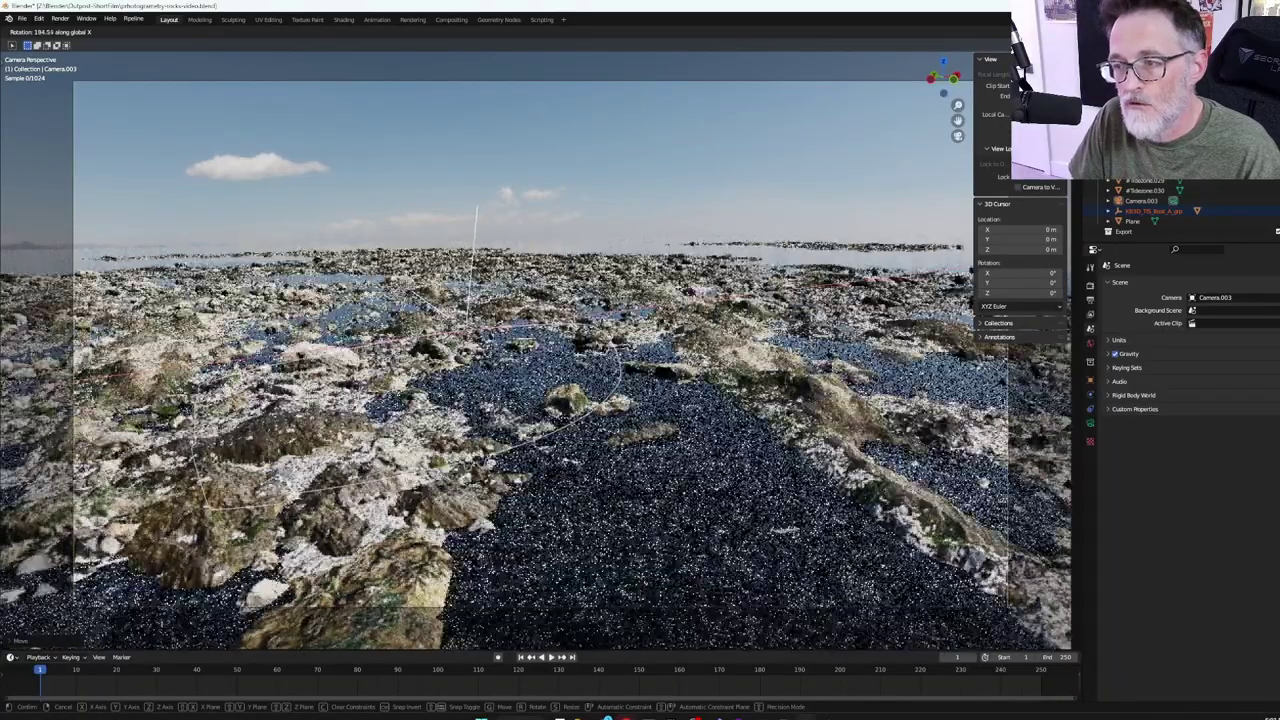
{"action": "key", "text": "g"}
{"action": "key", "text": "z"}
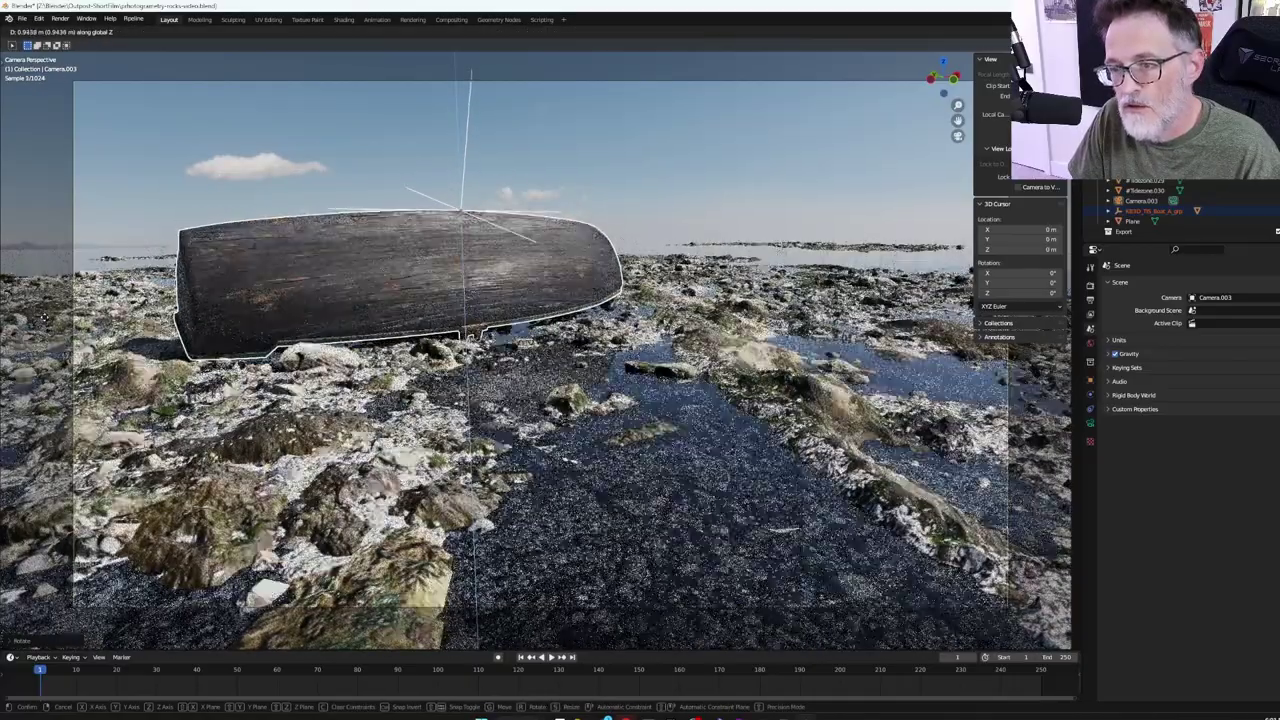
{"action": "left_click", "coordinate": [44, 318]}
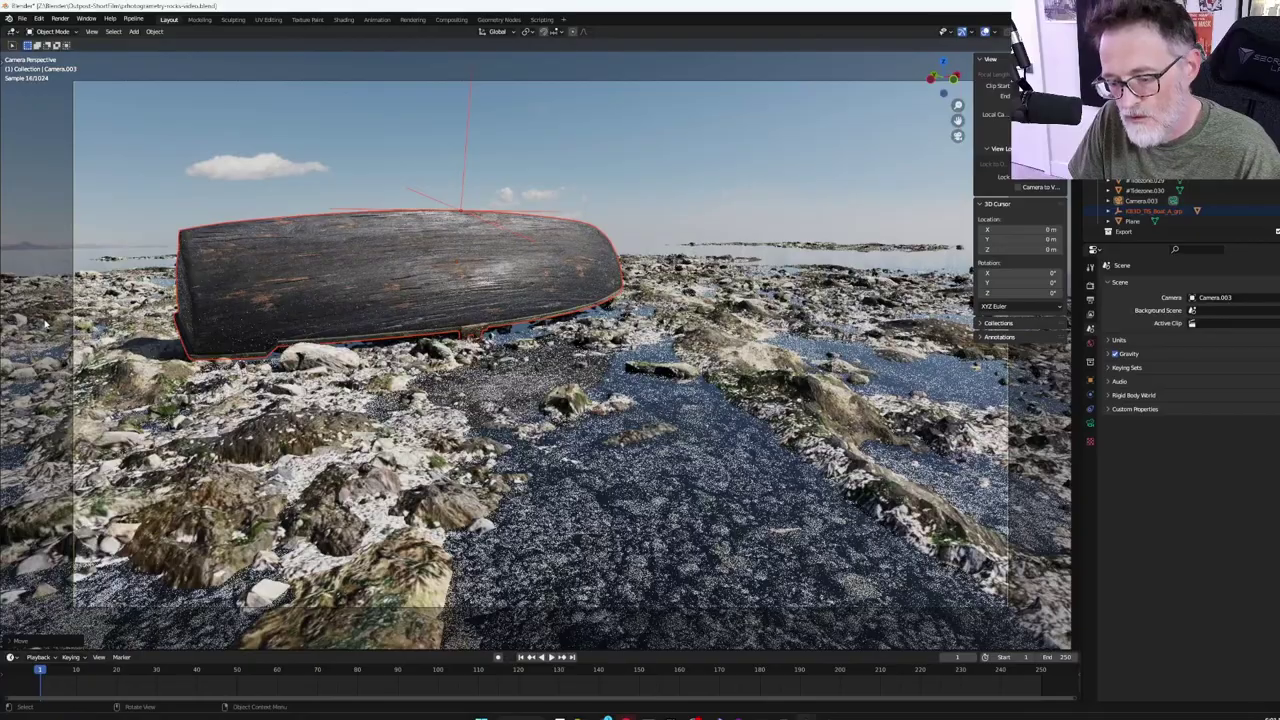
Step: Tilt the boat slightly around X, settle it onto the rocks, and deselect it
{"action": "key", "text": "r"}
{"action": "key", "text": "x"}
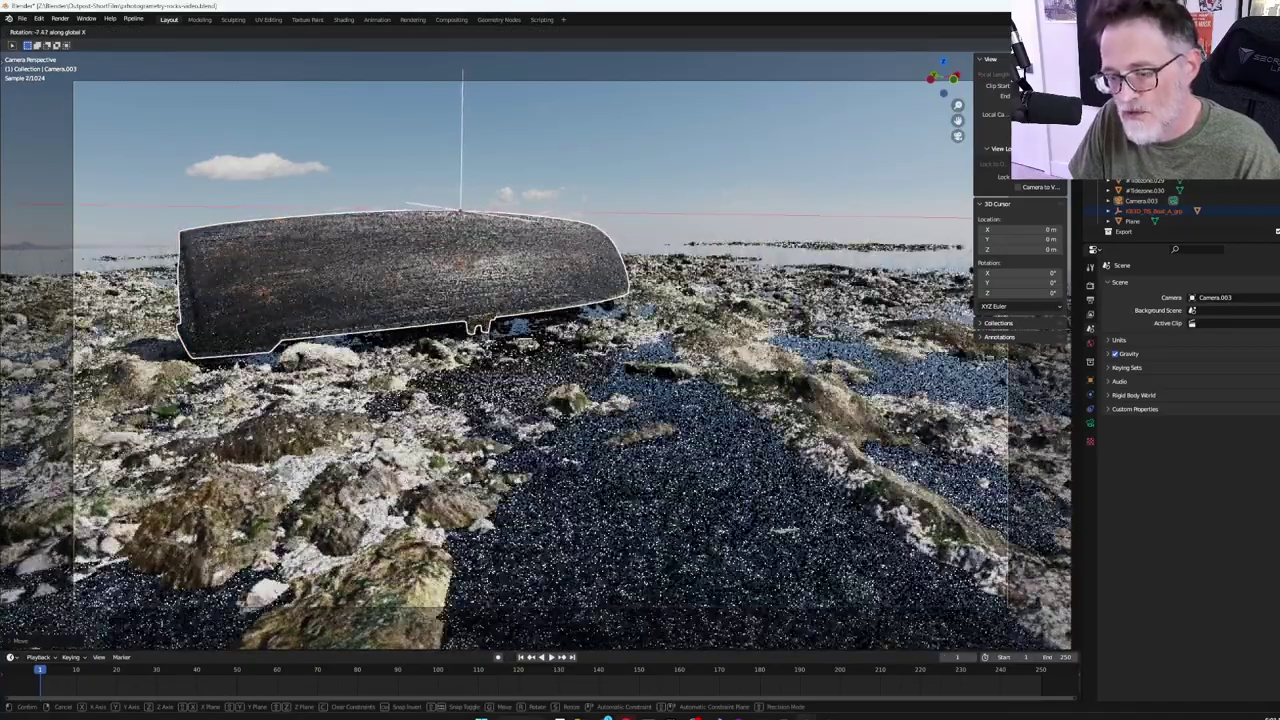
{"action": "left_click", "coordinate": [57, 402]}
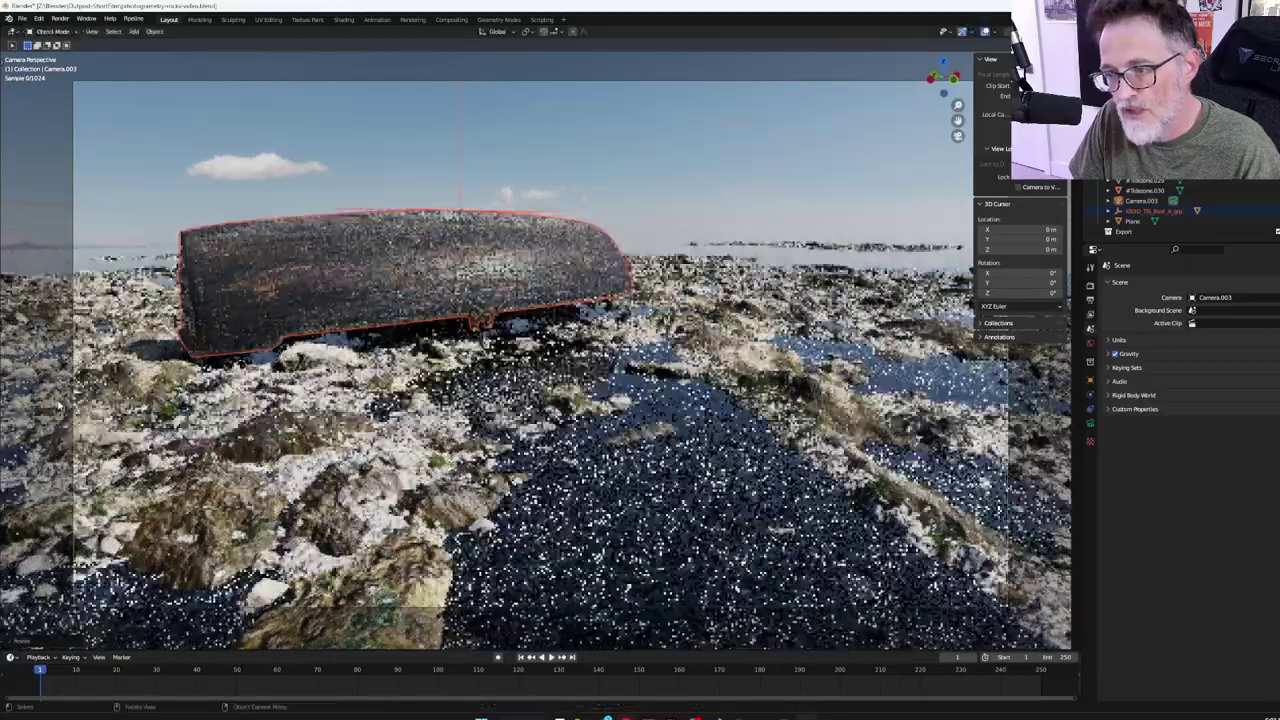
{"action": "key", "text": "g"}
{"action": "key", "text": "z"}
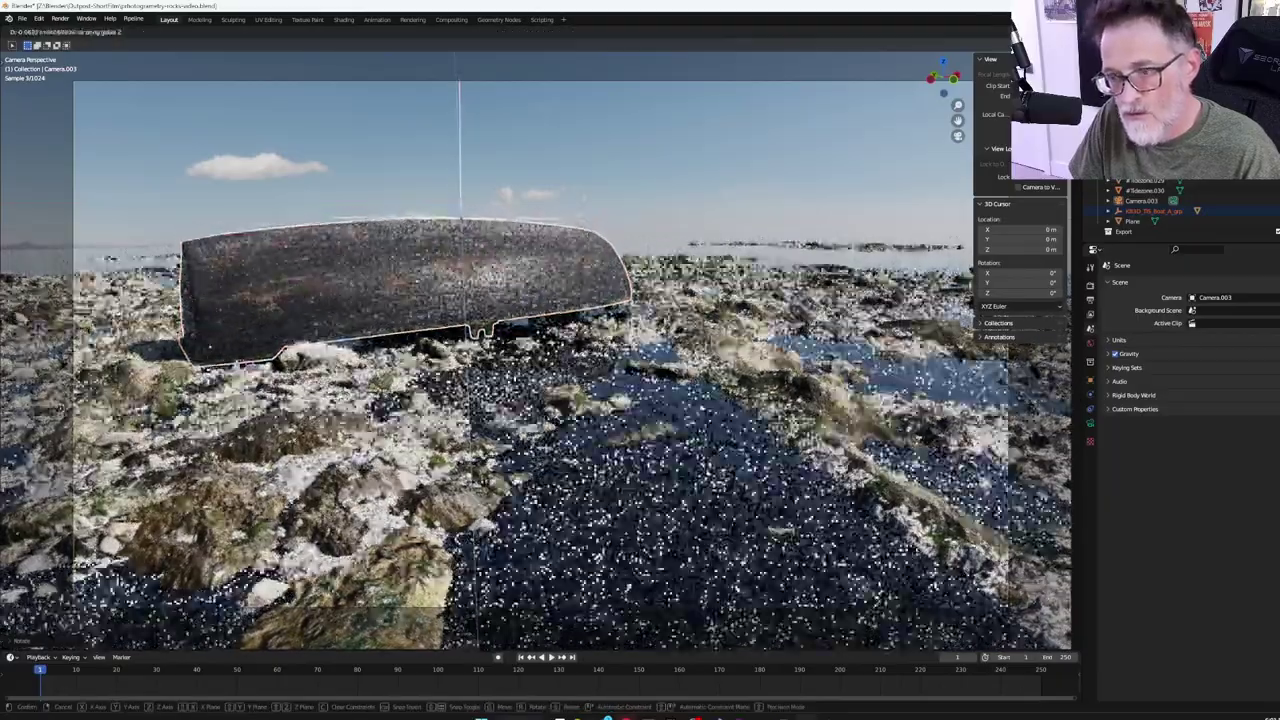
{"action": "left_click", "coordinate": [445, 141]}
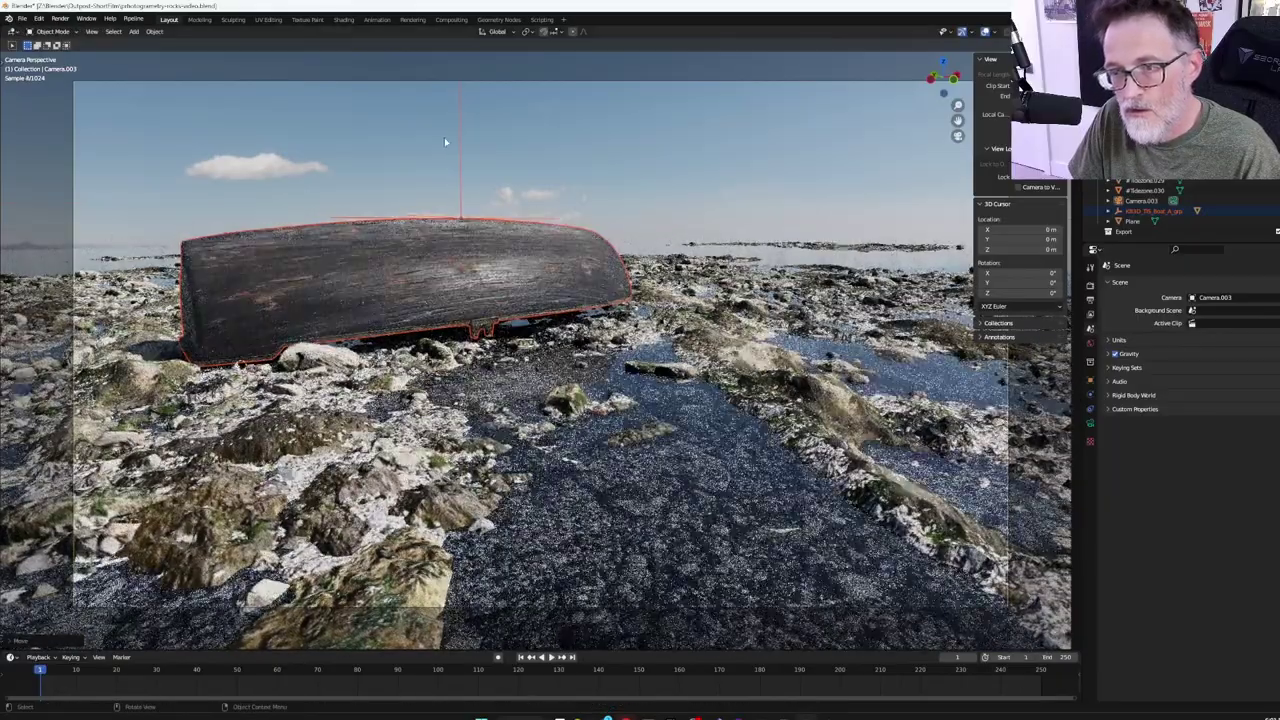
{"action": "left_click", "coordinate": [445, 138]}
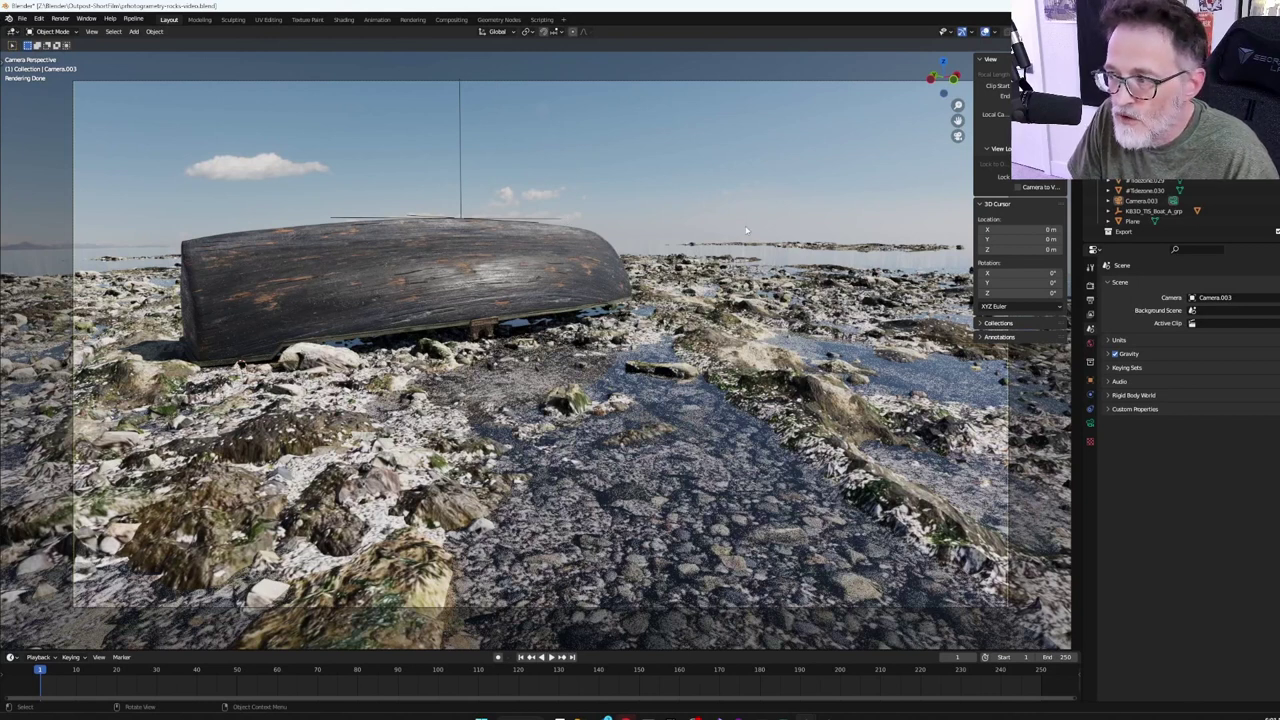
Step: Save the beach scene and switch to the KitBash village asset window
{"action": "mouse_move", "coordinate": [824, 717]}
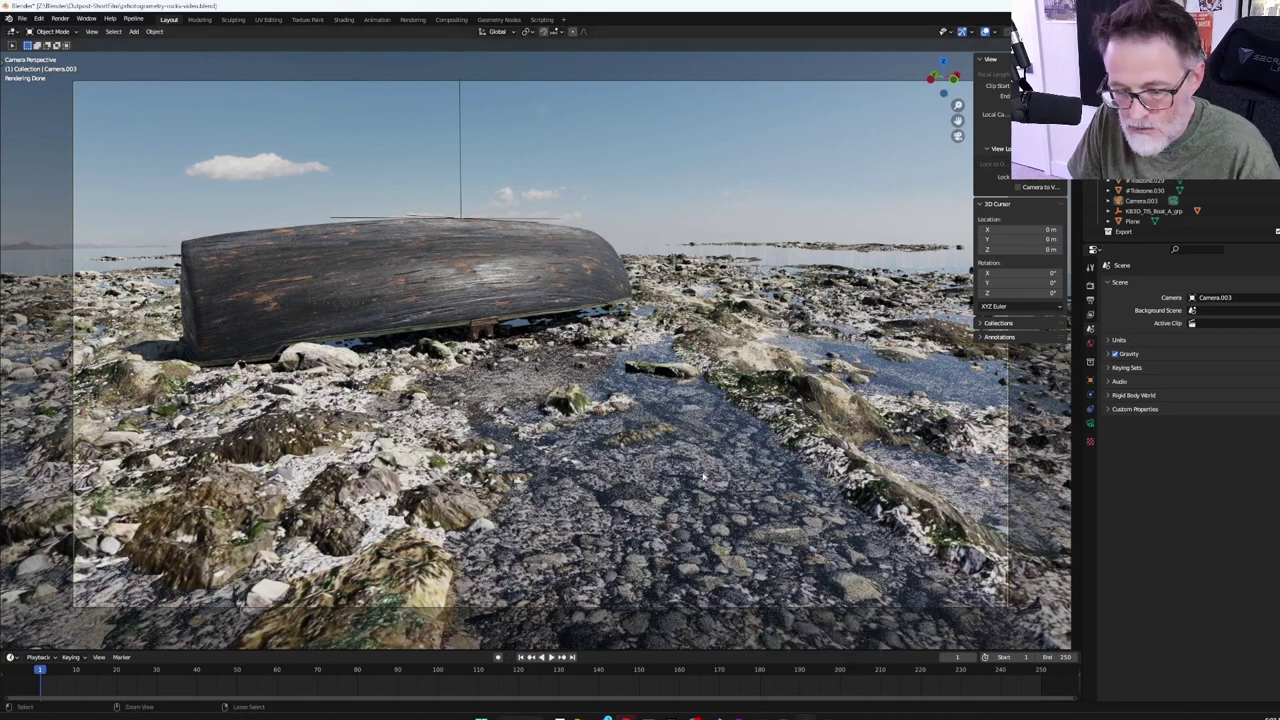
{"action": "key", "text": "ctrl+s"}
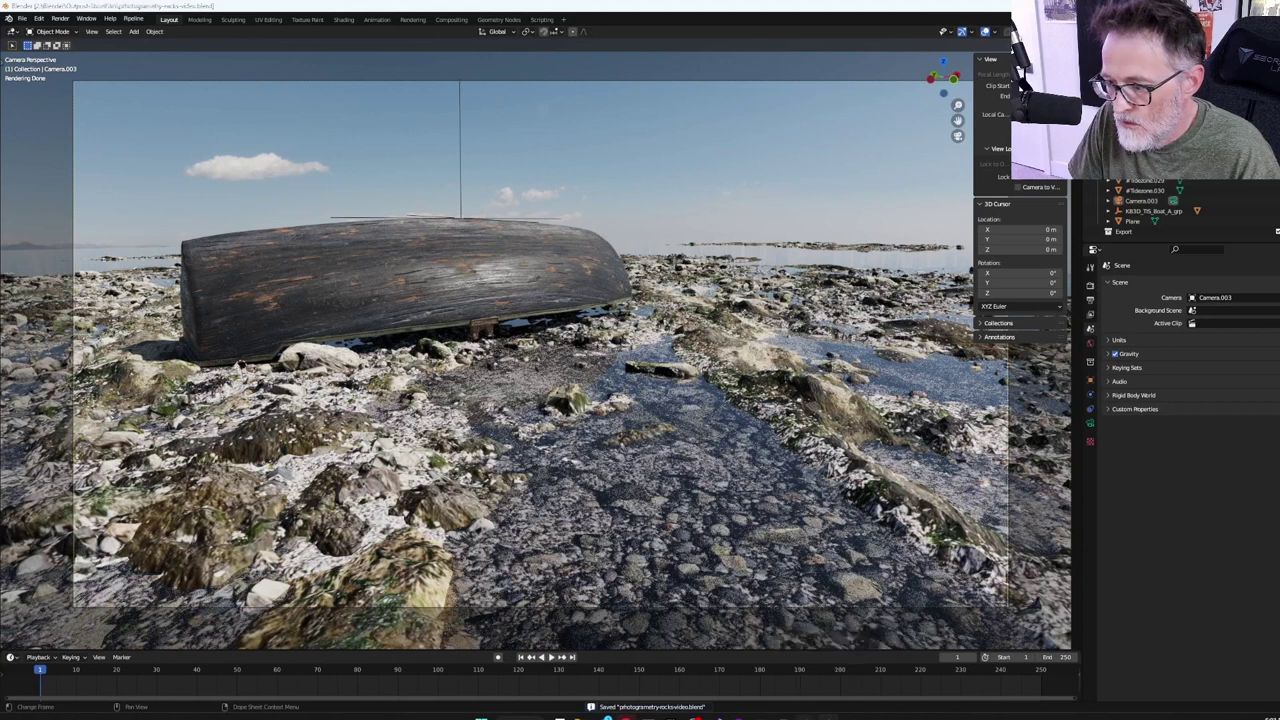
{"action": "left_click", "coordinate": [607, 716]}
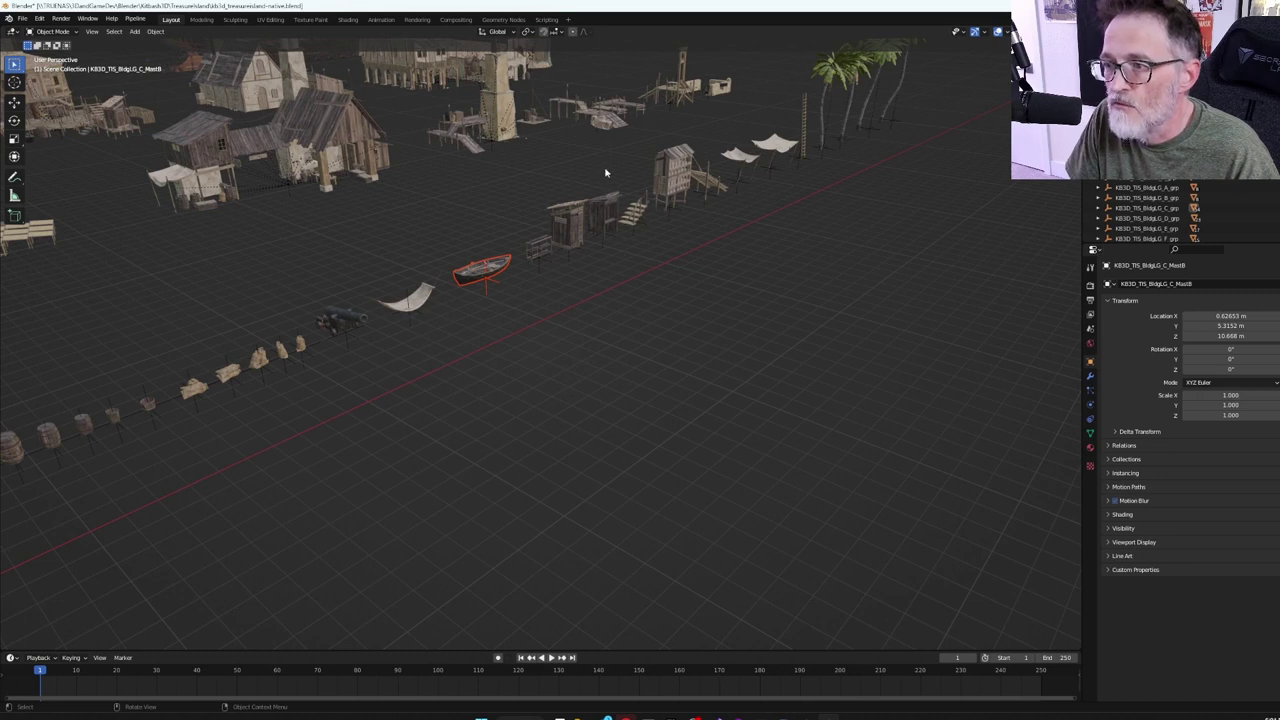
Step: Copy the KB3D_TIS_Shack_B_Main shack and return to the rock shoreline window
{"action": "scroll", "coordinate": [603, 178], "scroll_direction": "down", "scroll_amount": 6, "text": "shift"}
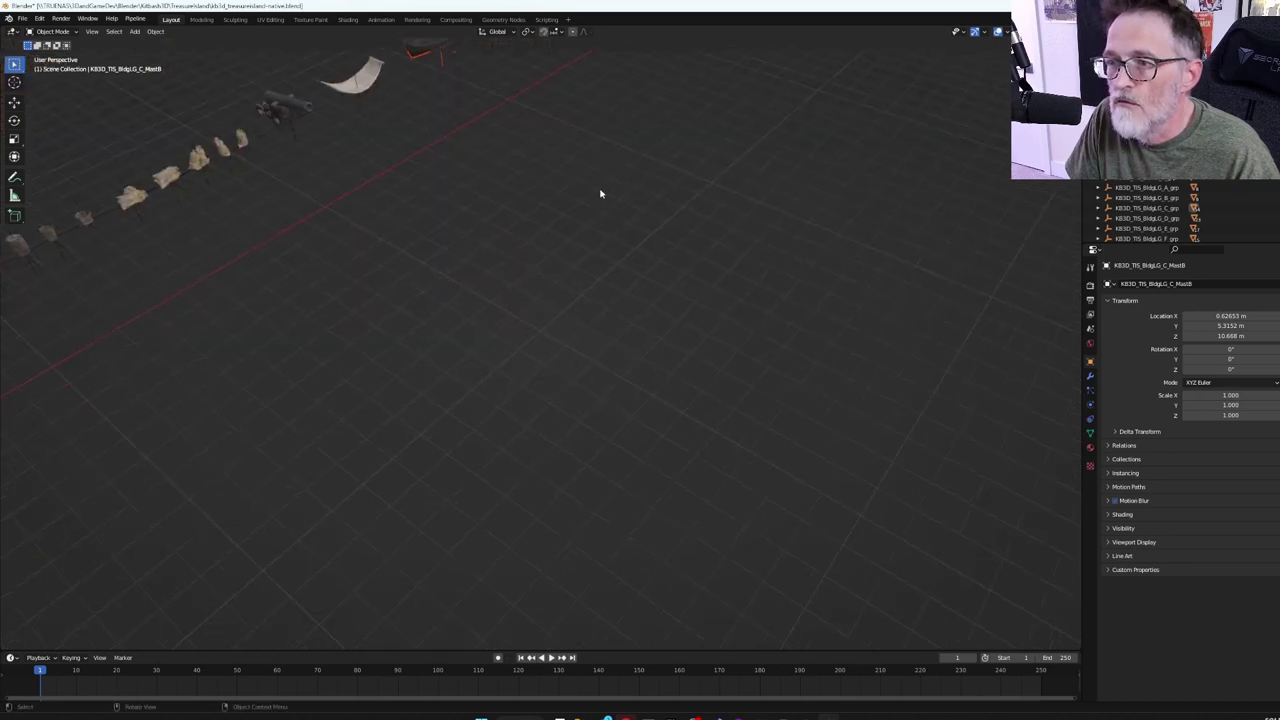
{"action": "scroll", "coordinate": [580, 160], "scroll_direction": "up", "scroll_amount": 6, "text": "shift"}
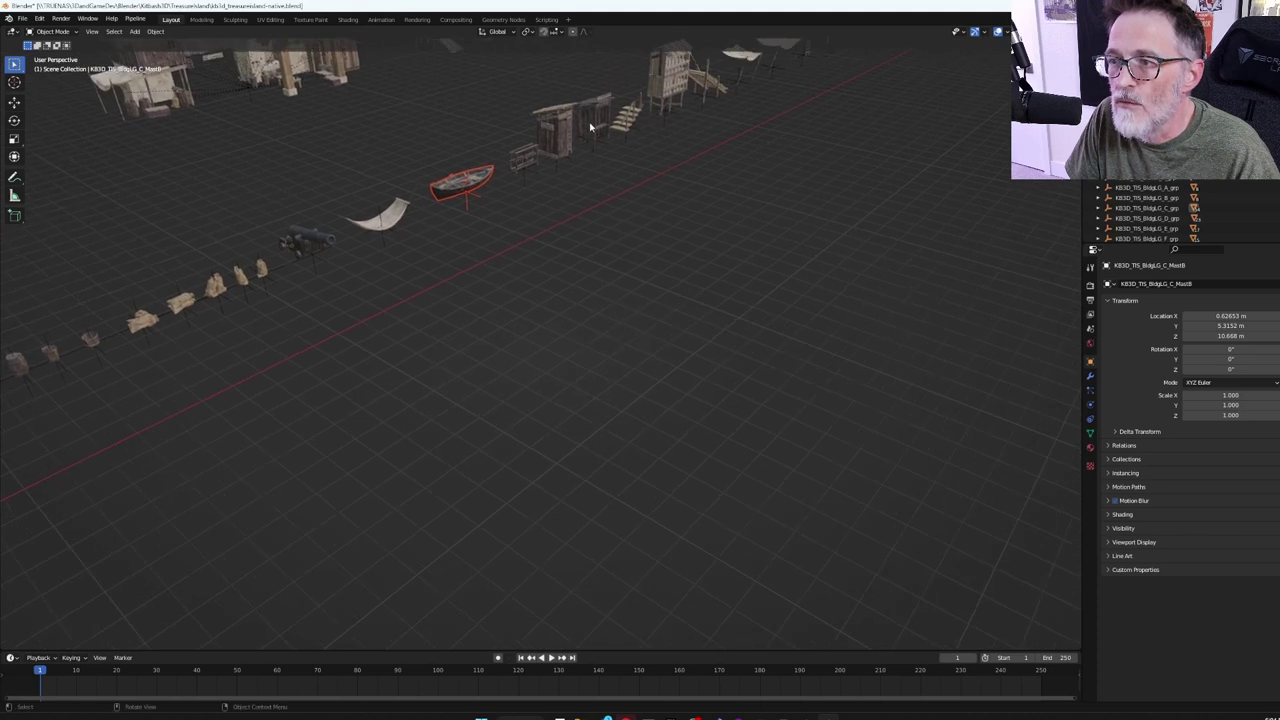
{"action": "left_click", "coordinate": [597, 117]}
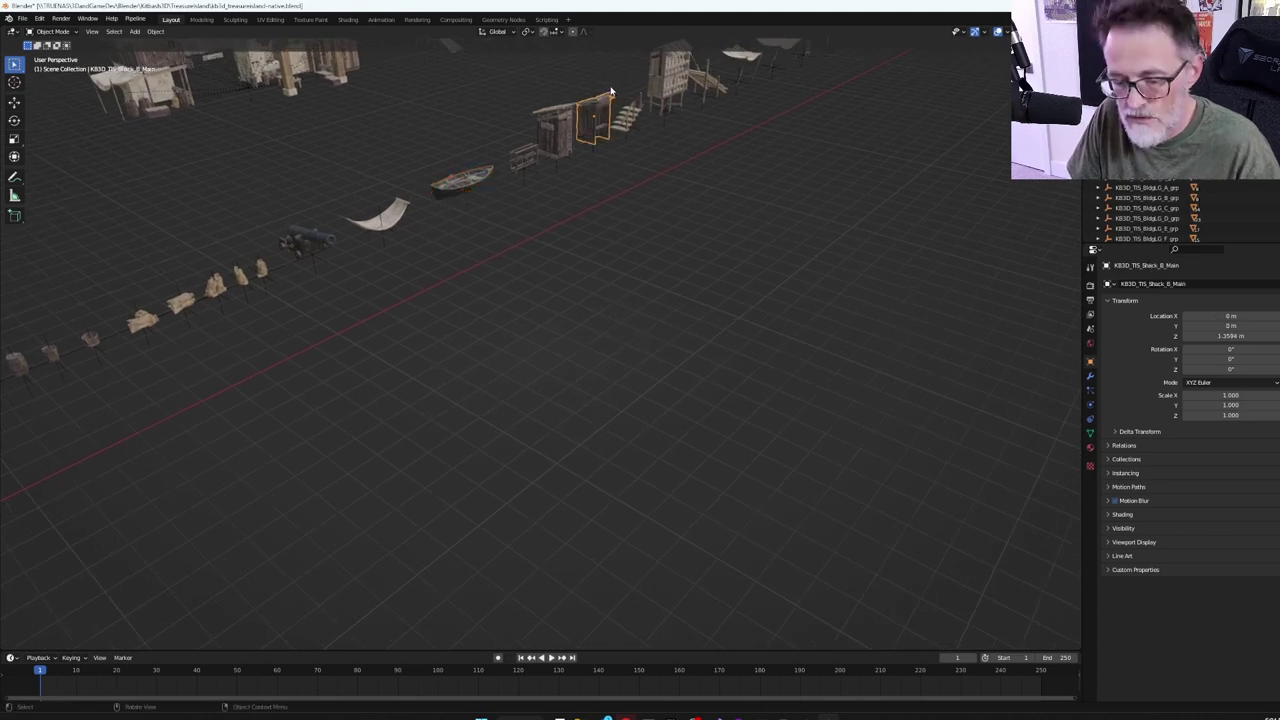
{"action": "key", "text": "ctrl+c"}
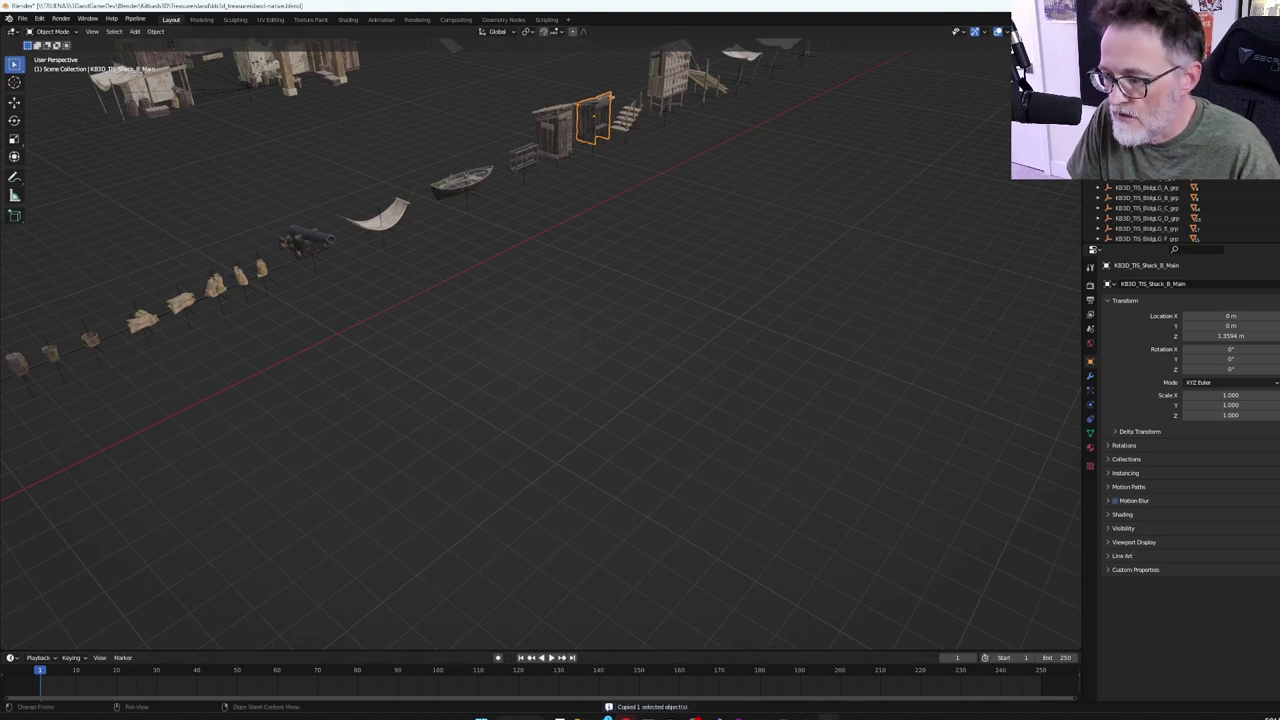
{"action": "left_click", "coordinate": [757, 668]}
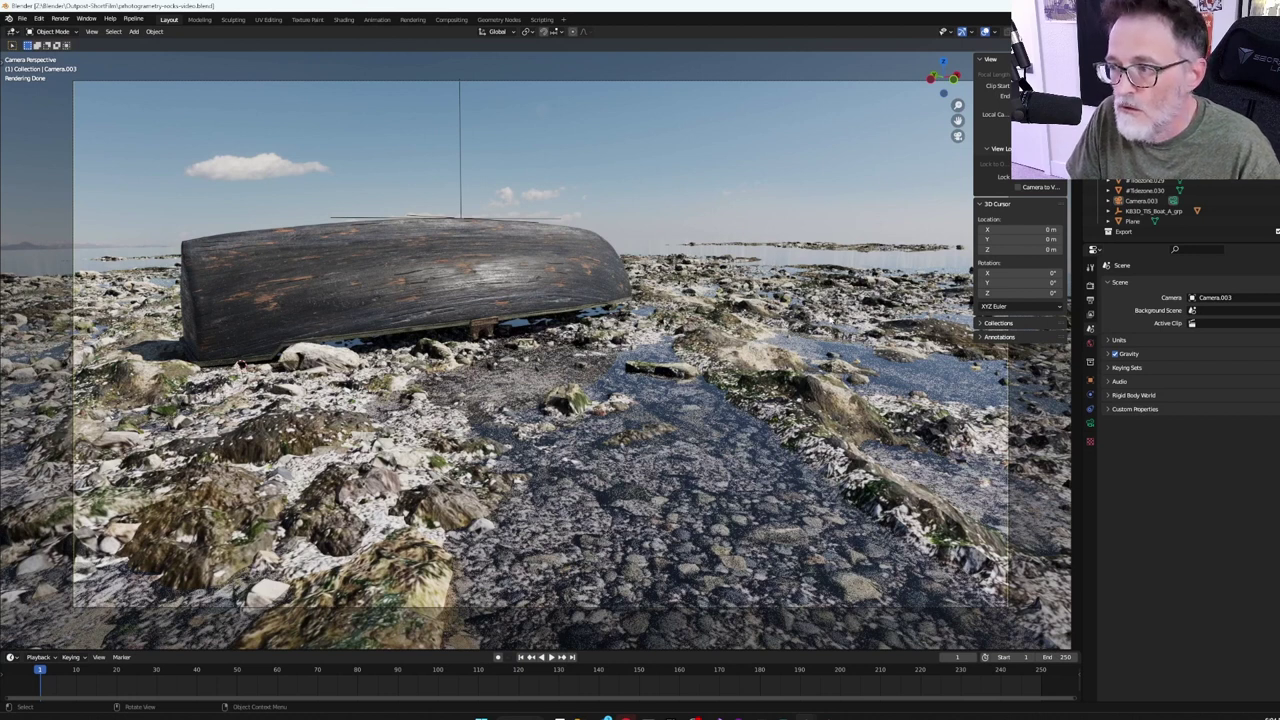
Step: Paste the copied shack into the shoreline scene
{"action": "left_click", "coordinate": [845, 288]}
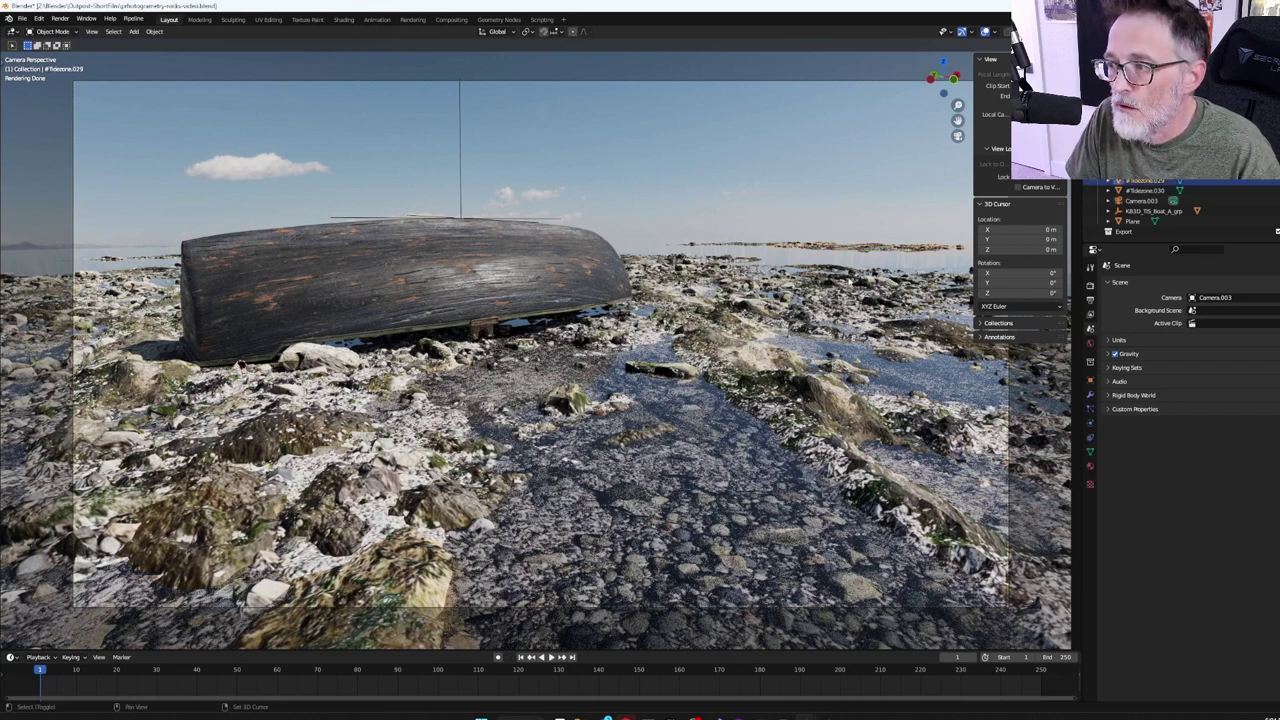
{"action": "left_click", "coordinate": [859, 283]}
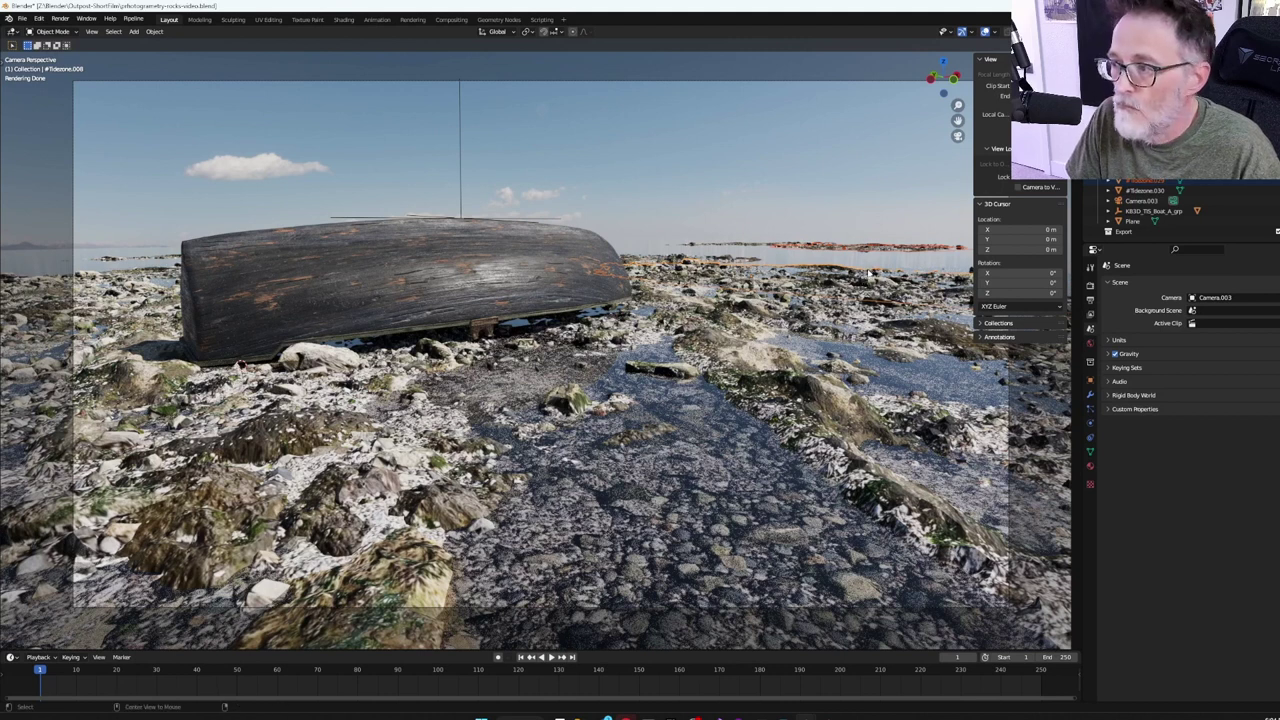
{"action": "left_click", "coordinate": [868, 272], "text": "alt"}
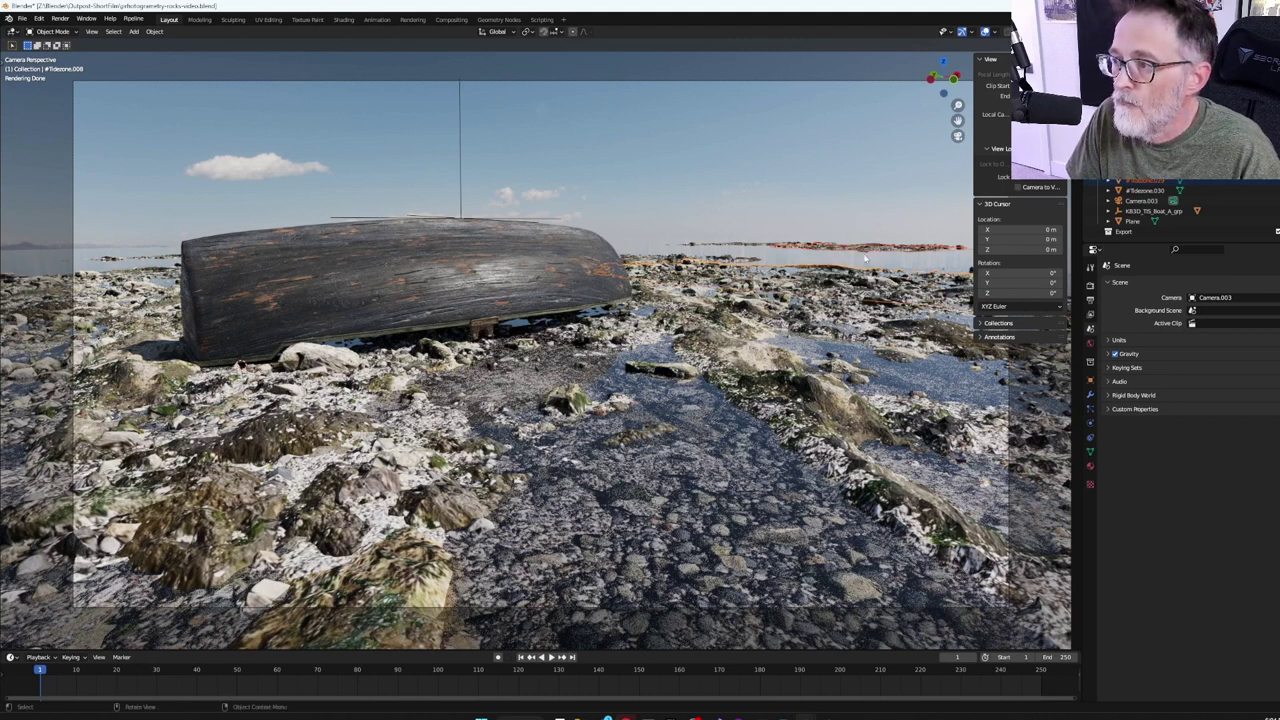
{"action": "left_click", "coordinate": [865, 262]}
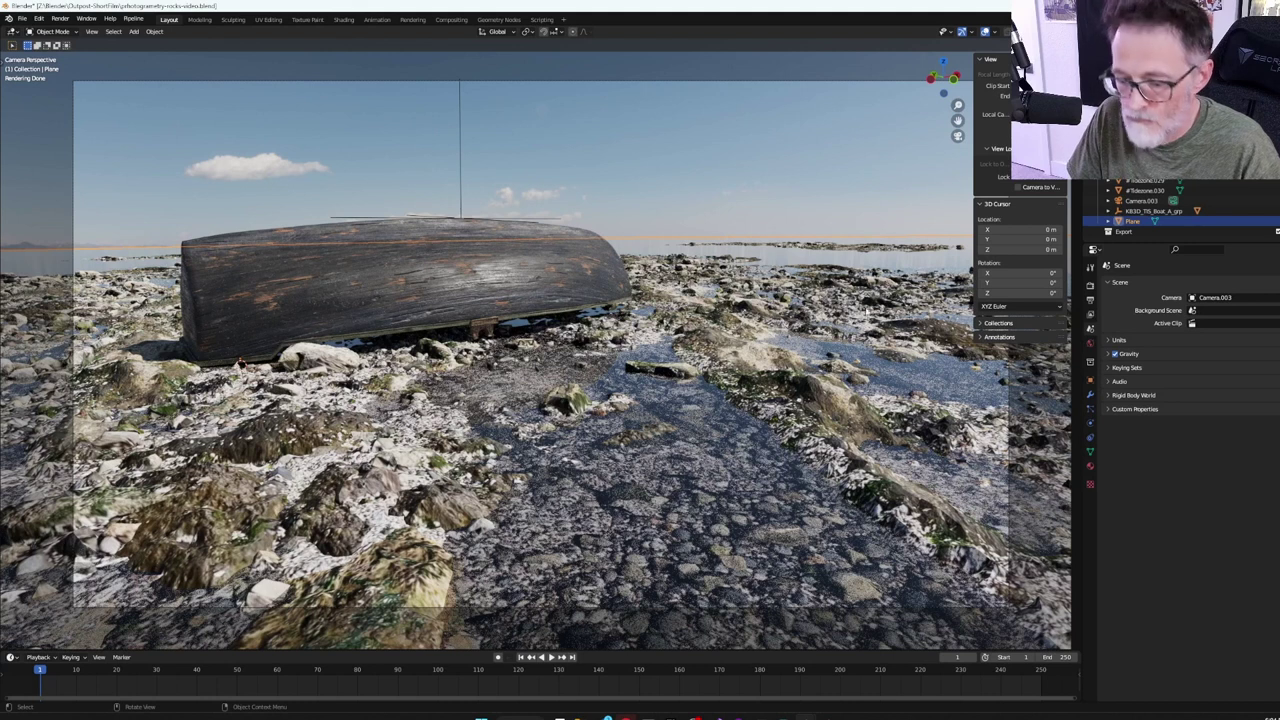
{"action": "key", "text": "ctrl+v"}
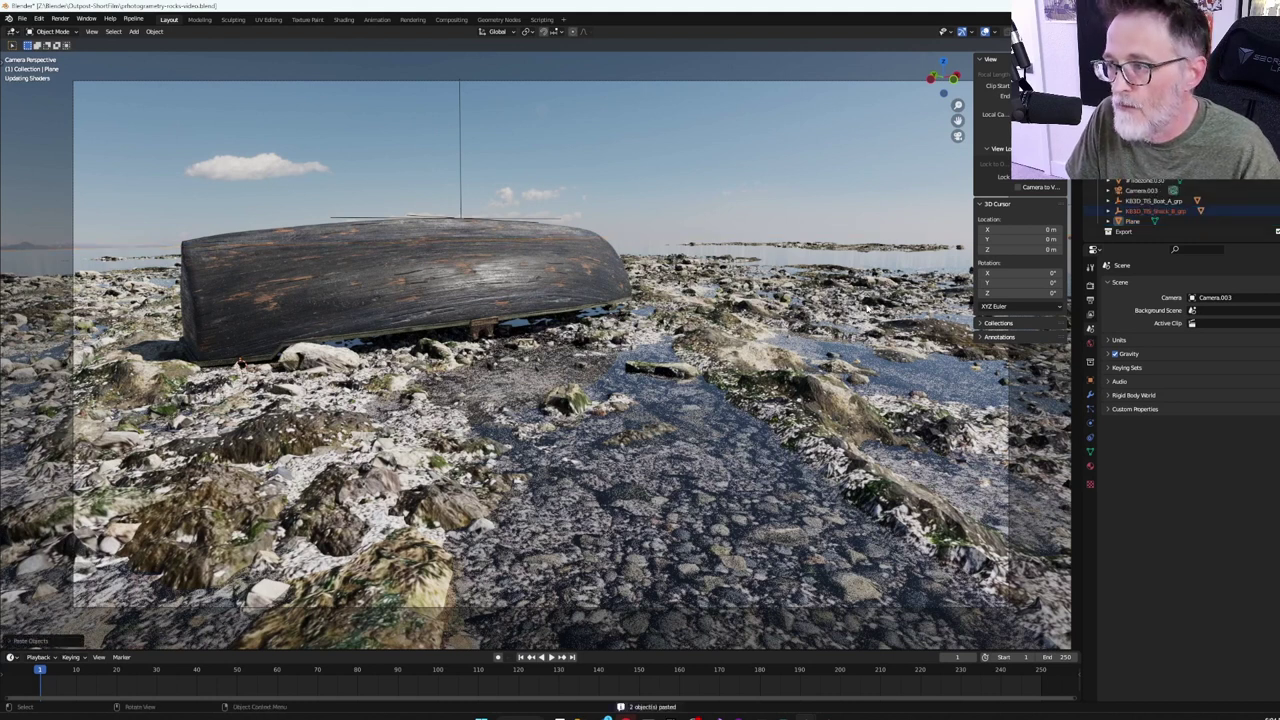
Step: Slide the shack along X, setting it down behind the boat
{"action": "key", "text": "g"}
{"action": "key", "text": "x"}
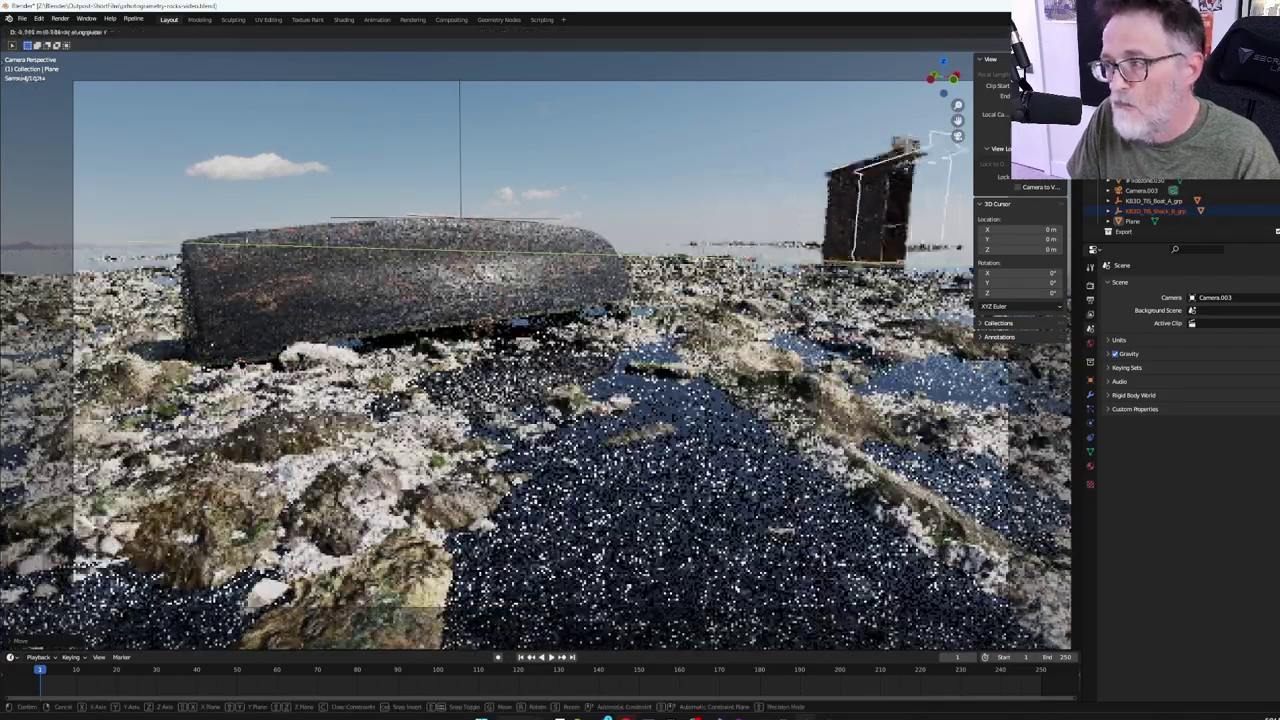
{"action": "left_click", "coordinate": [676, 347]}
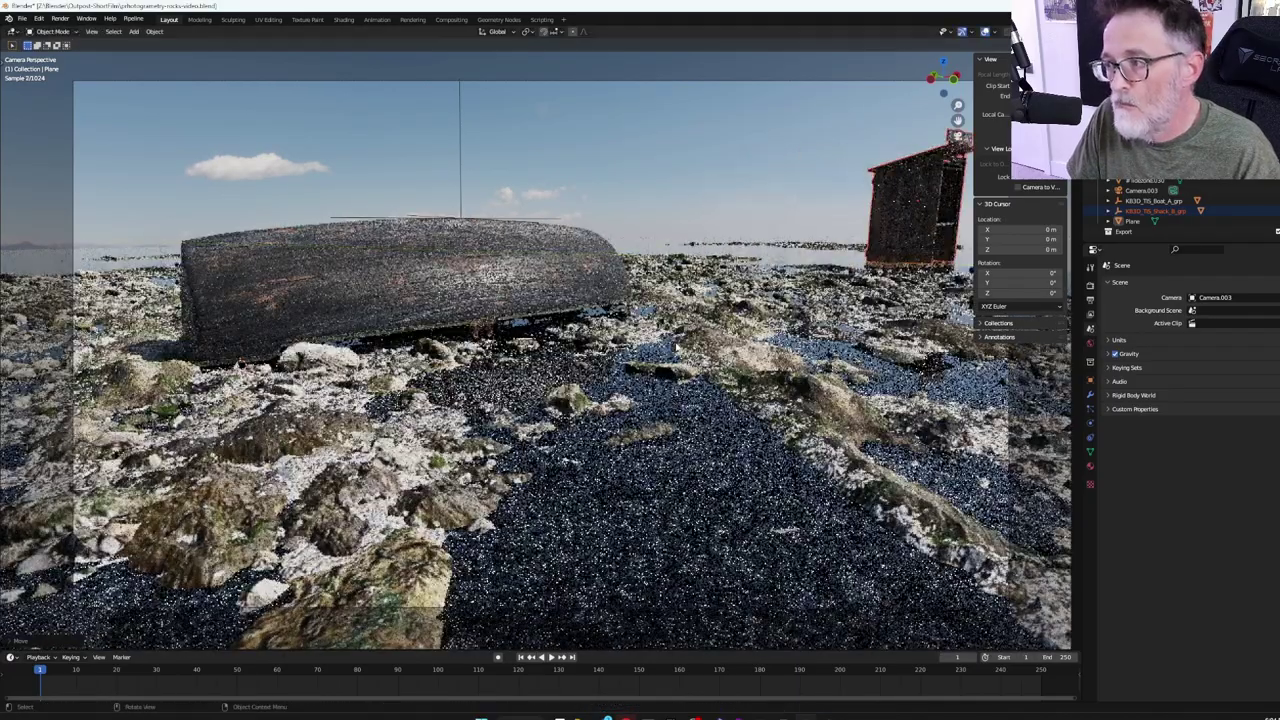
{"action": "key", "text": "g"}
{"action": "key", "text": "x"}
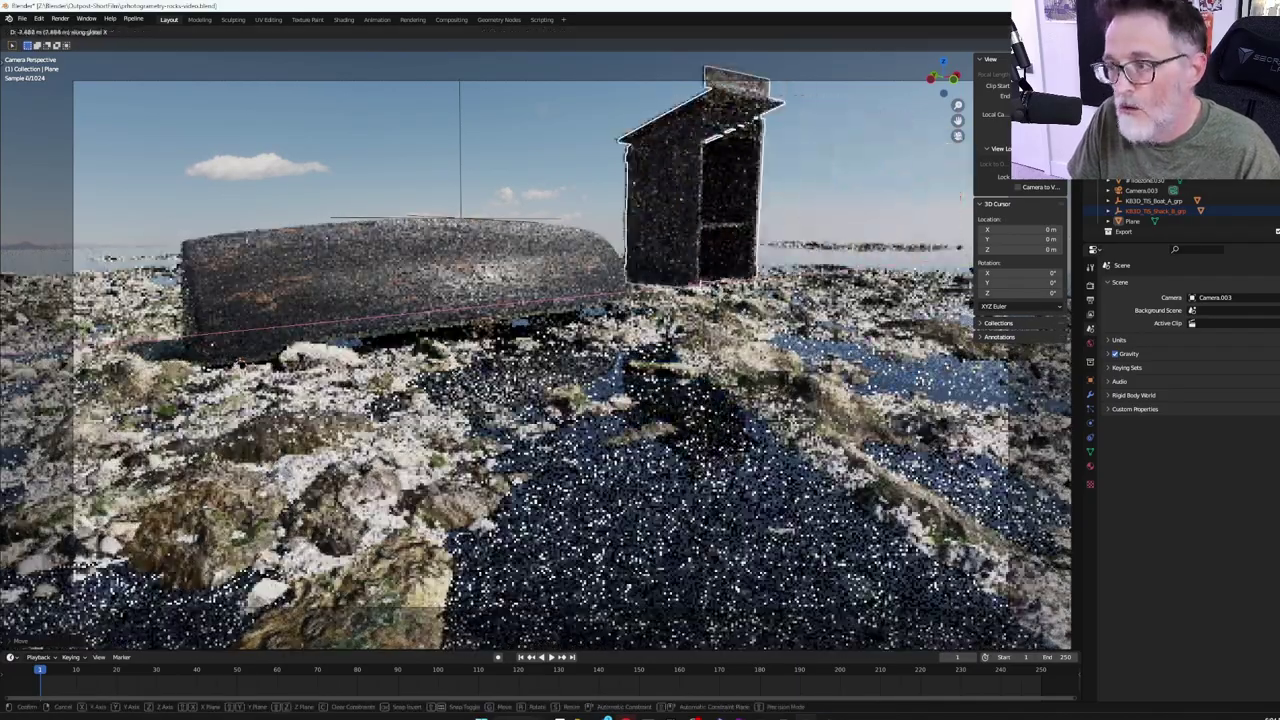
{"action": "left_click", "coordinate": [441, 378]}
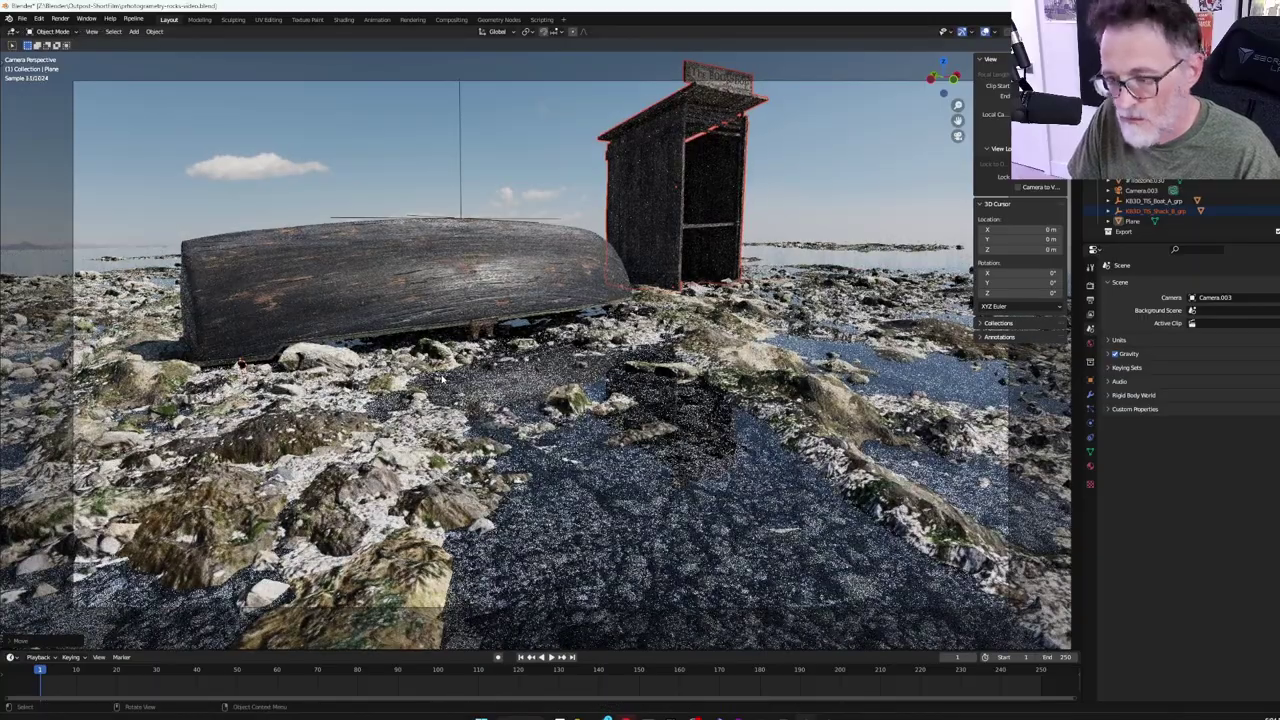
Step: Fine-tune the shack's position along X and Y, then begin turning it about Z
{"action": "key", "text": "g"}
{"action": "key", "text": "x"}
{"action": "left_click", "coordinate": [607, 465]}
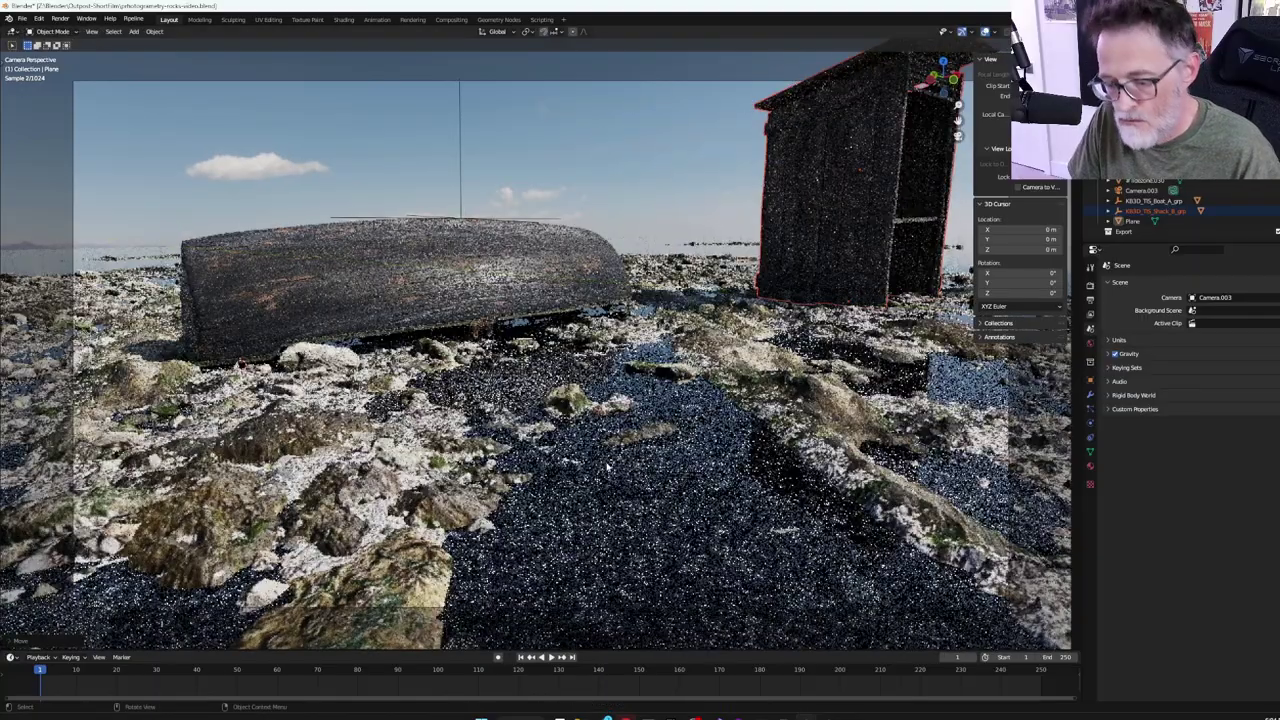
{"action": "key", "text": "g"}
{"action": "key", "text": "x"}
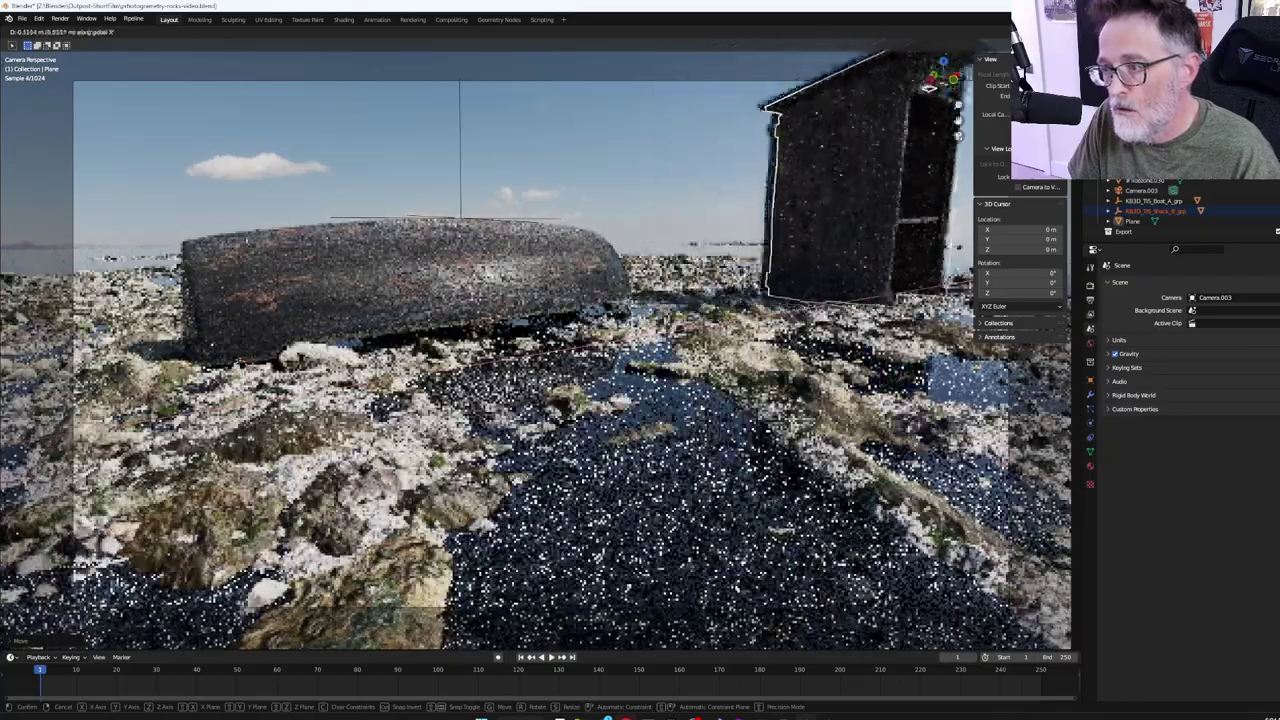
{"action": "key", "text": "y"}
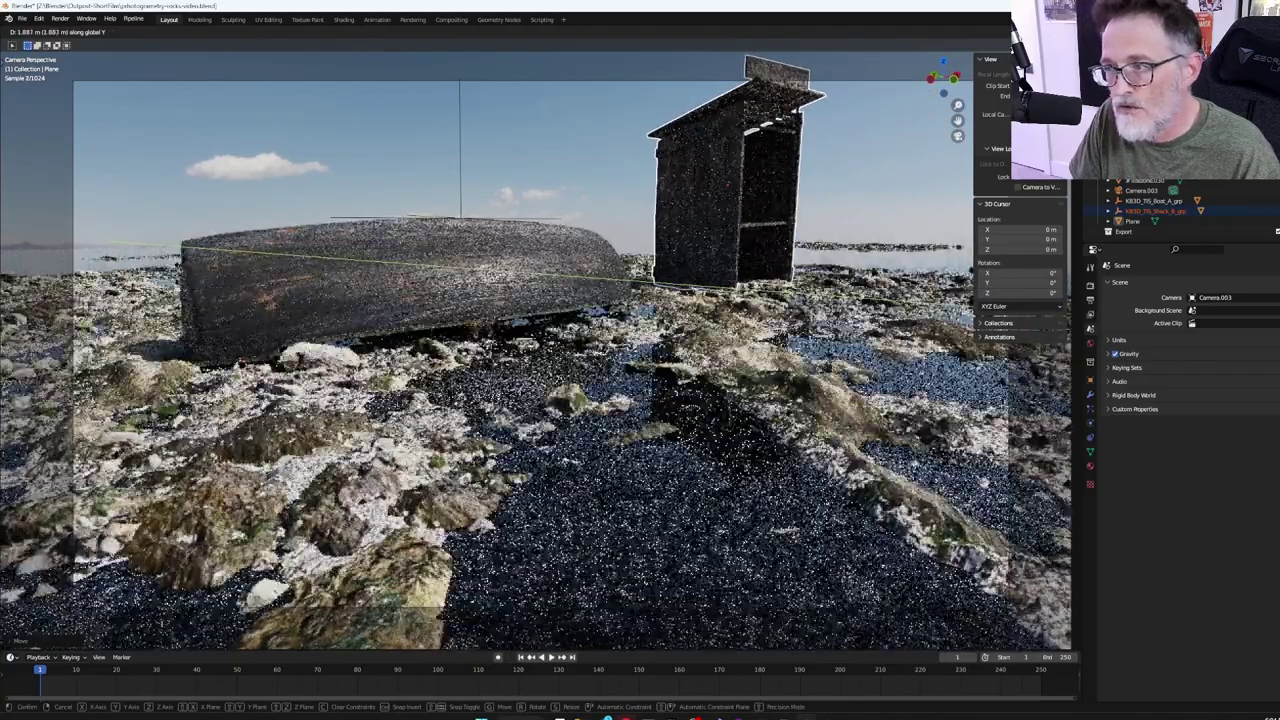
{"action": "key", "text": "Return"}
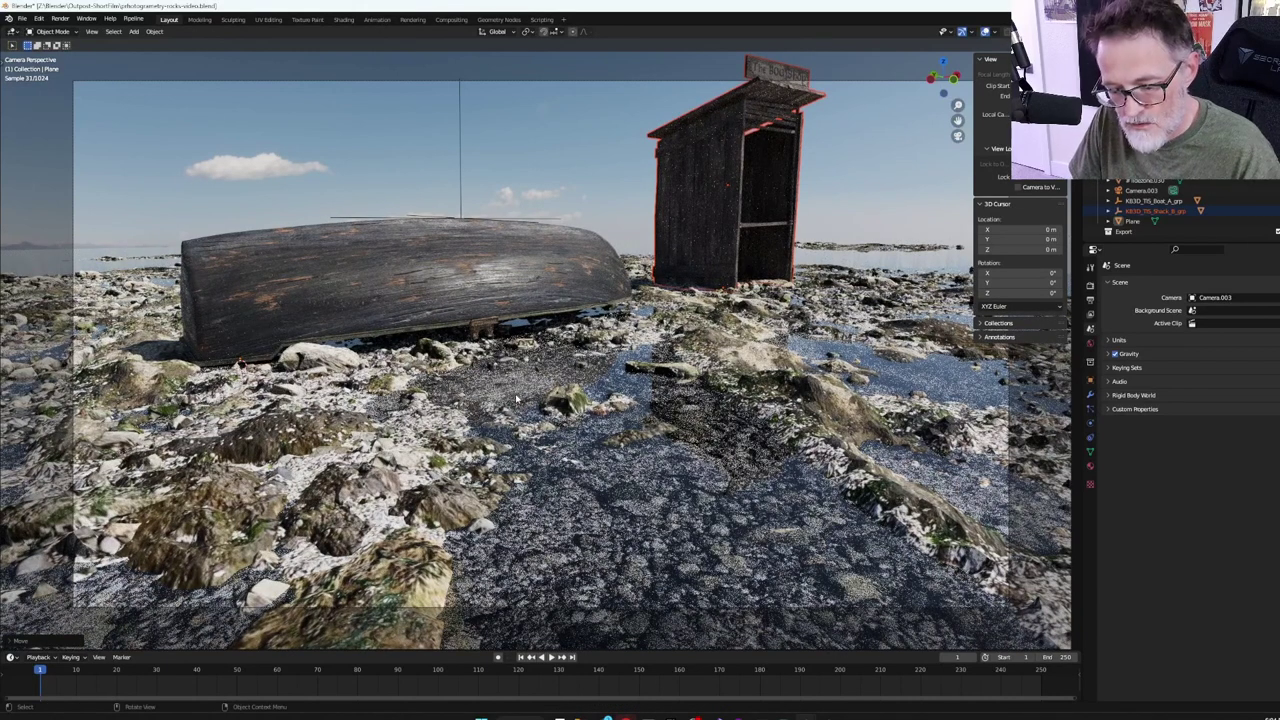
{"action": "key", "text": "r"}
{"action": "key", "text": "z"}
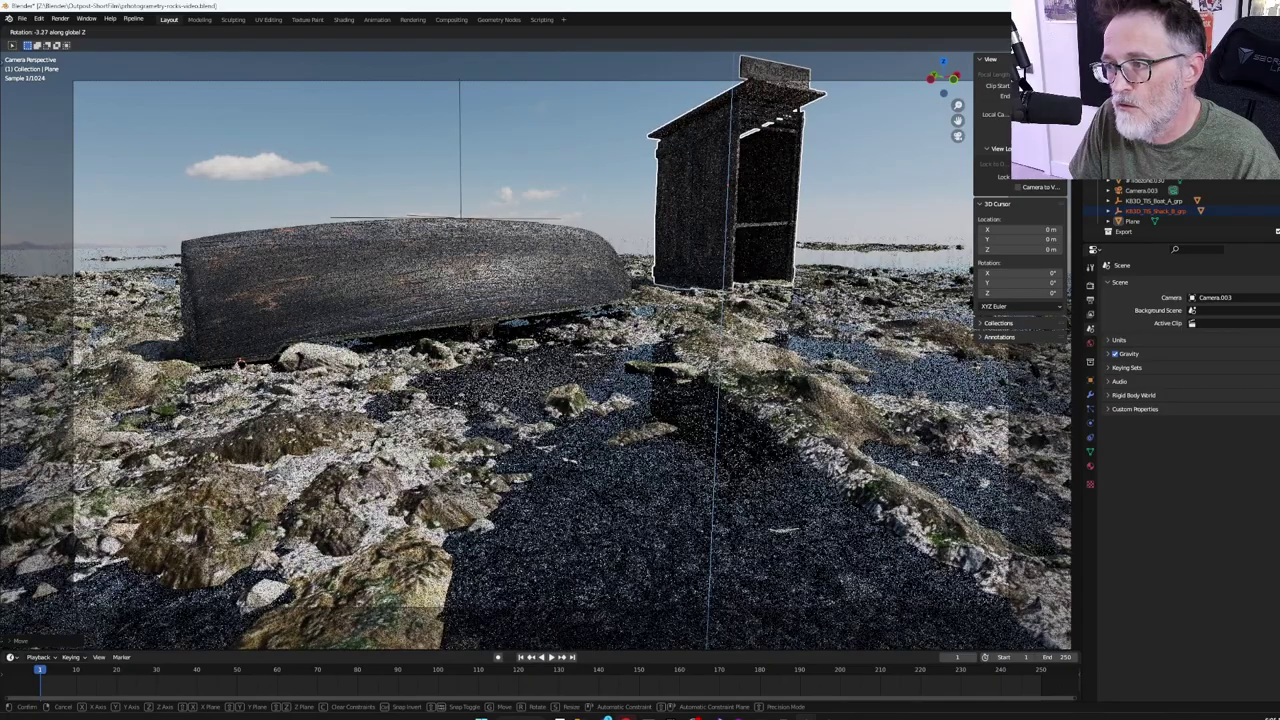
Step: Finish turning the shack and nudge it along Y behind the boat
{"action": "left_click", "coordinate": [497, 340]}
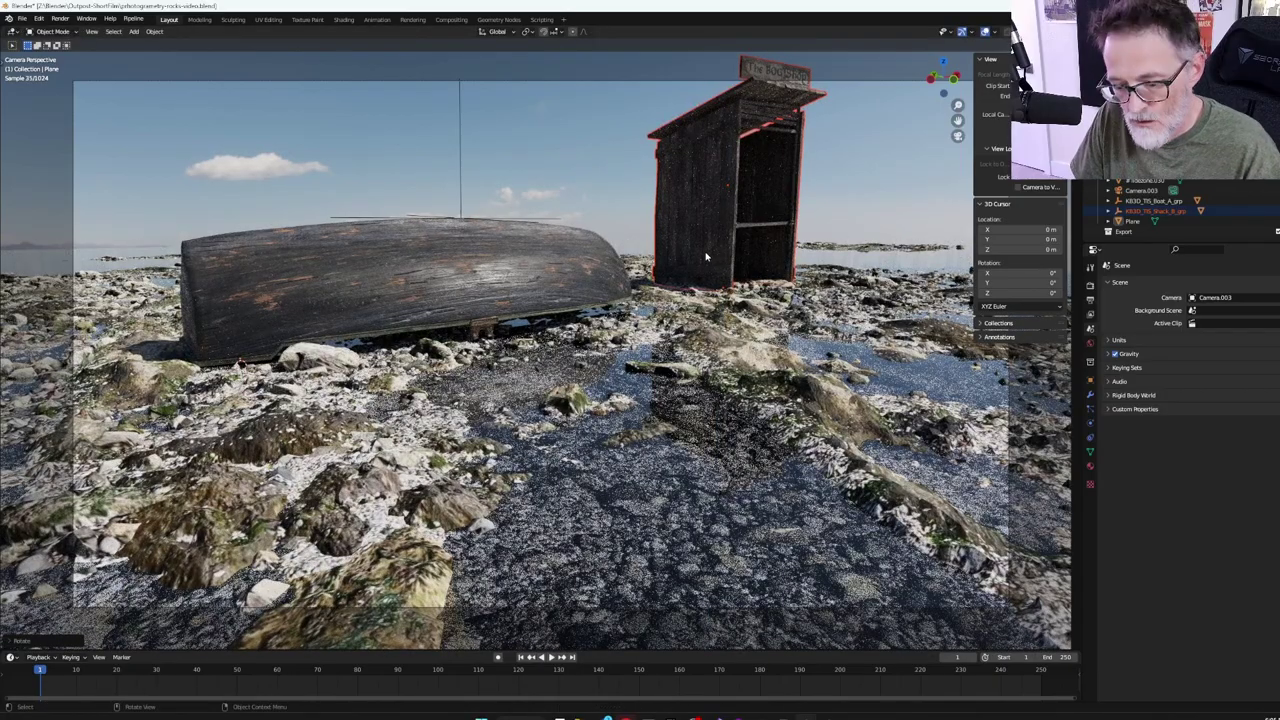
{"action": "key", "text": "g"}
{"action": "key", "text": "y"}
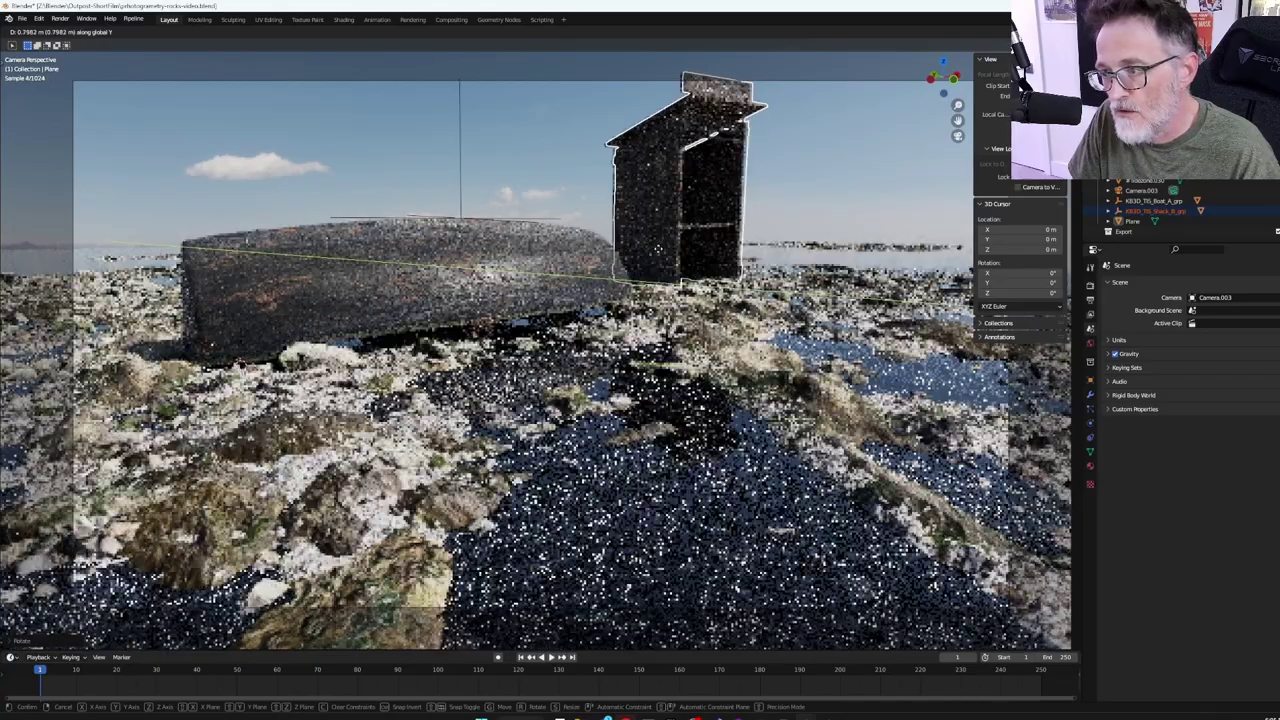
{"action": "left_click", "coordinate": [533, 176]}
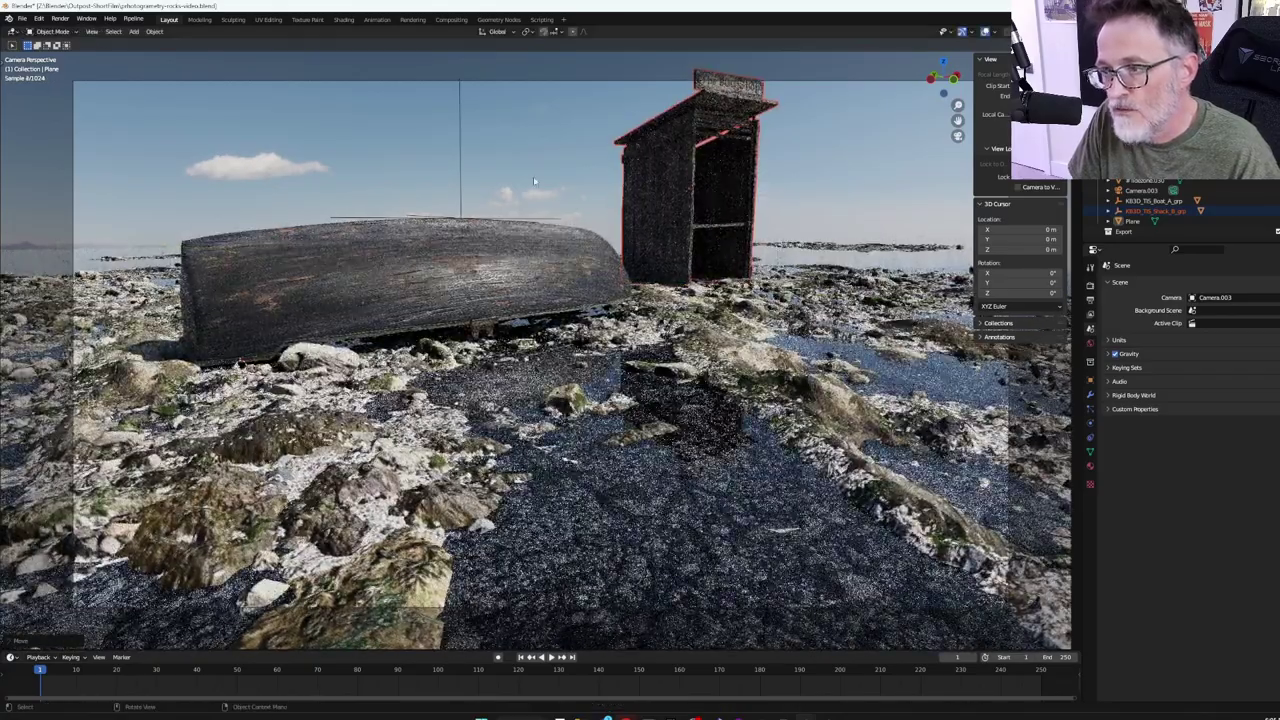
Step: Deselect, save photogrammetry-rocks-video.blend, and bring up the KIT OPS insert panel
{"action": "left_click", "coordinate": [527, 178]}
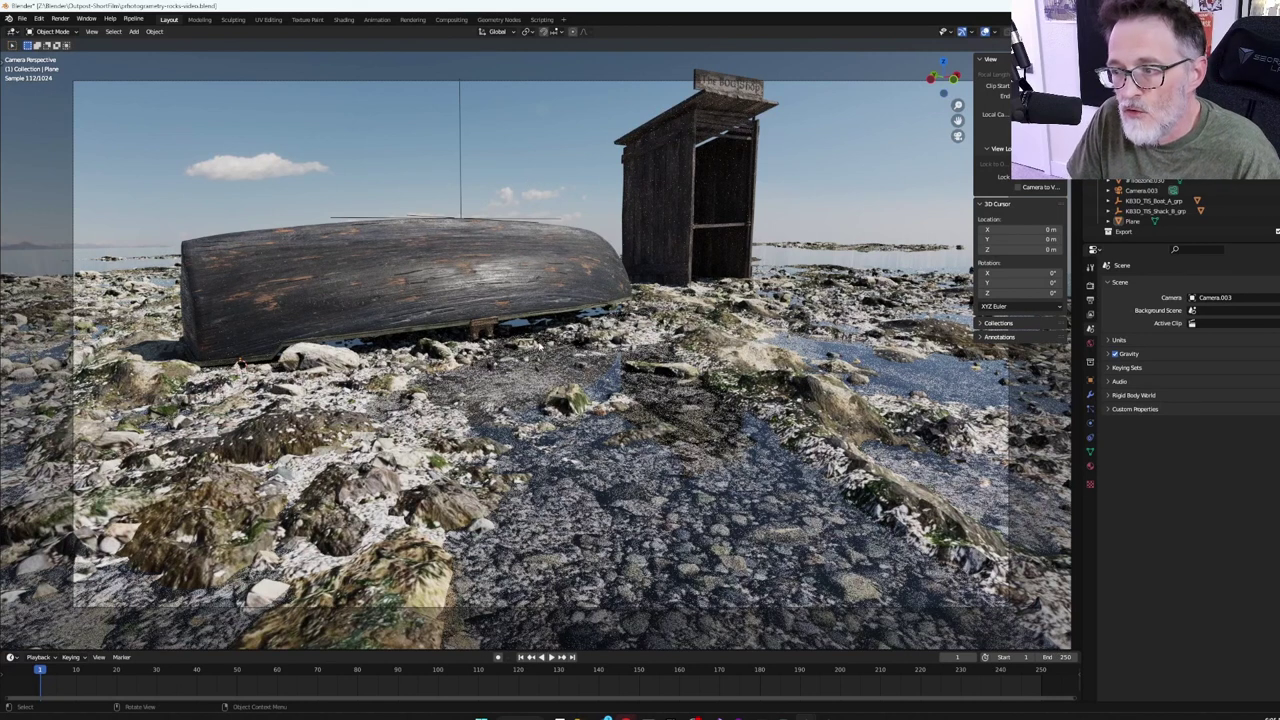
{"action": "key", "text": "ctrl+s"}
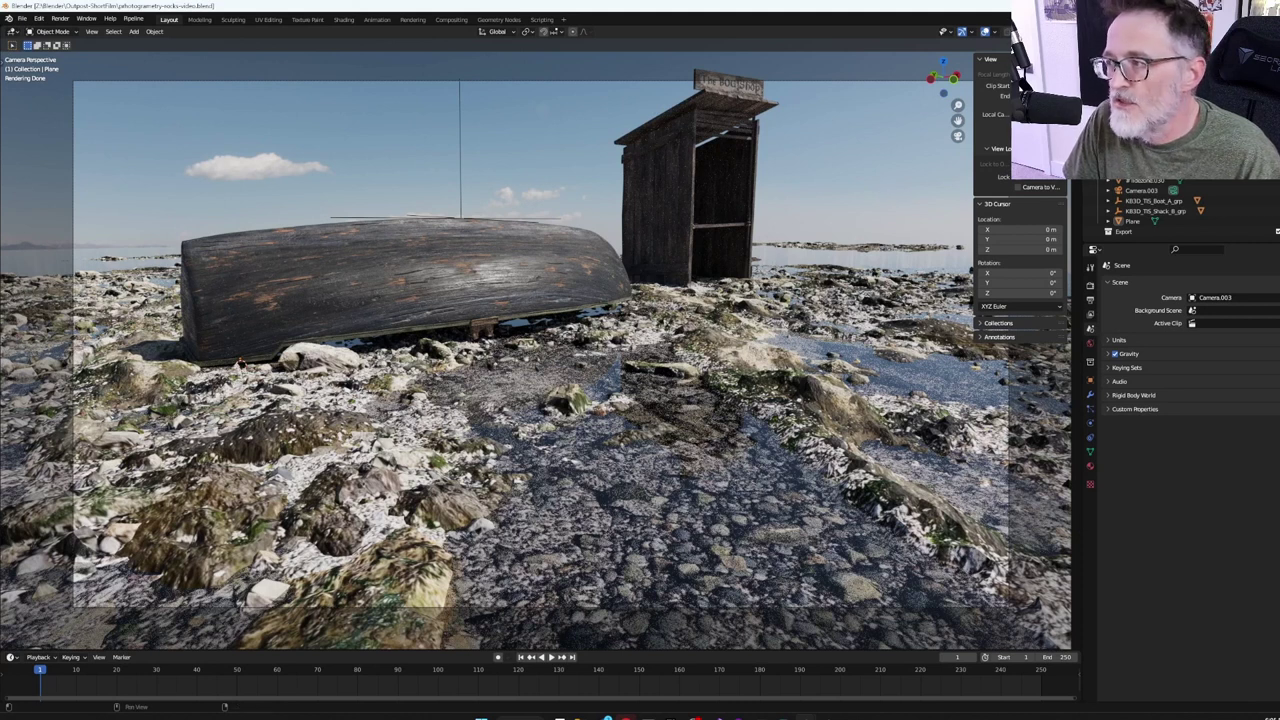
{"action": "key", "text": "ctrl+Tab"}
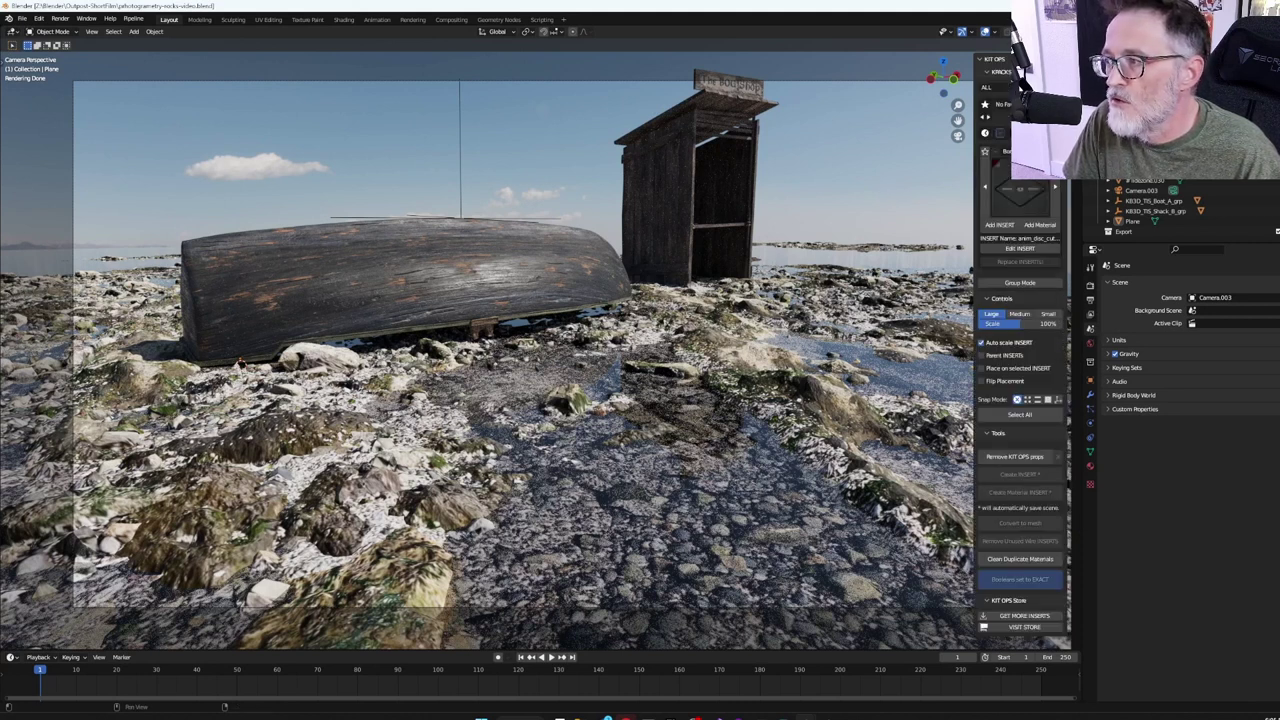
Step: Load the KIT OPS steam category, choose Slow_Diagonal_Drift_Steam, target the rock scan, and add it
{"action": "left_click", "coordinate": [1008, 151]}
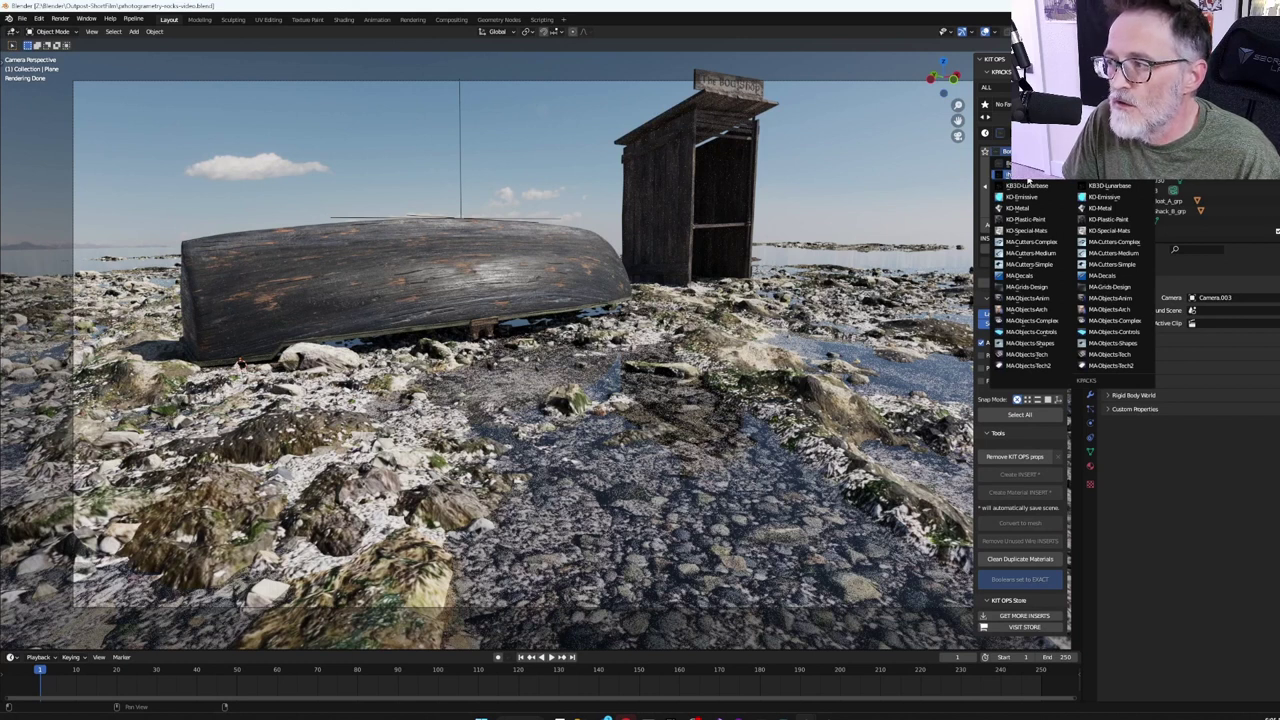
{"action": "left_click", "coordinate": [1030, 185]}
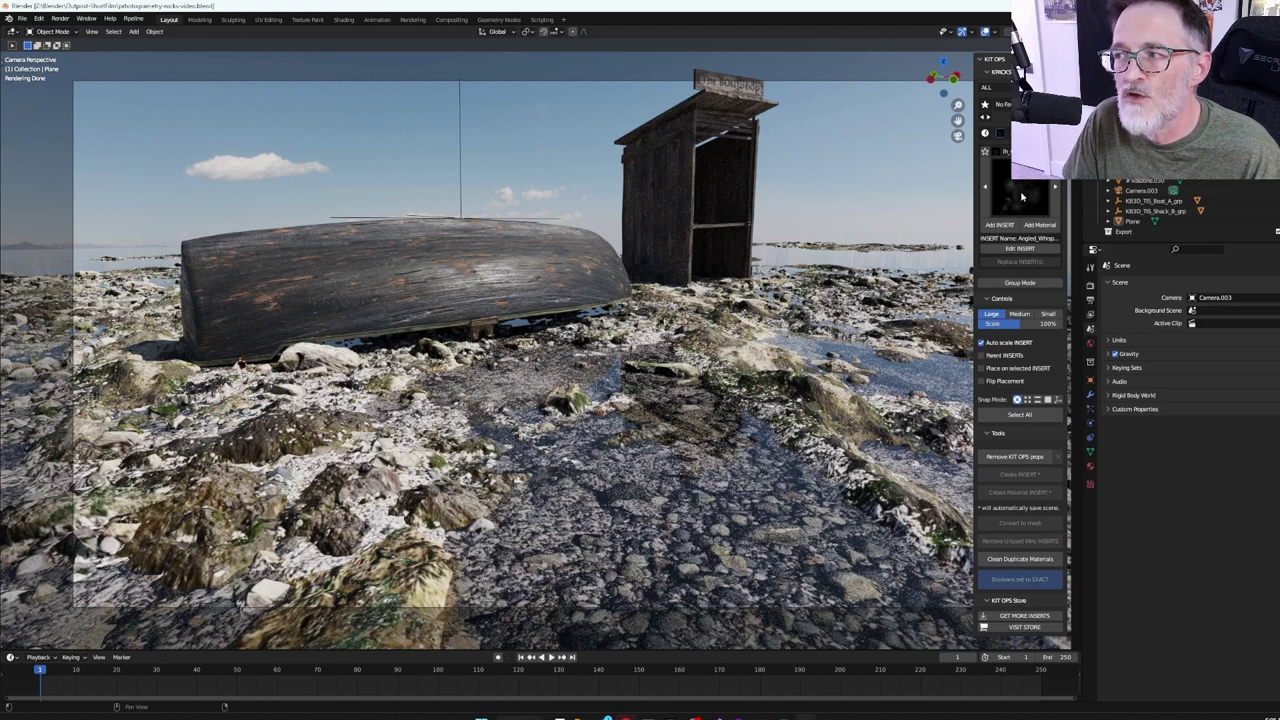
{"action": "left_click", "coordinate": [1021, 196]}
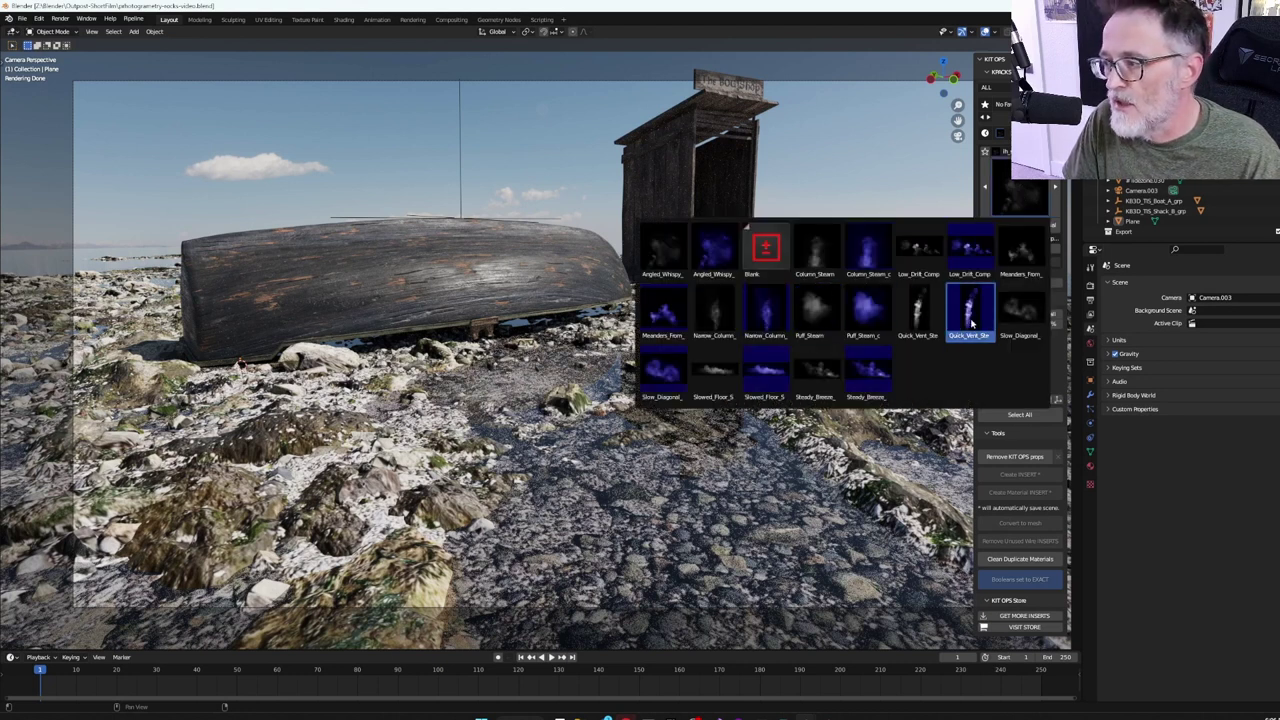
{"action": "left_click", "coordinate": [1016, 314]}
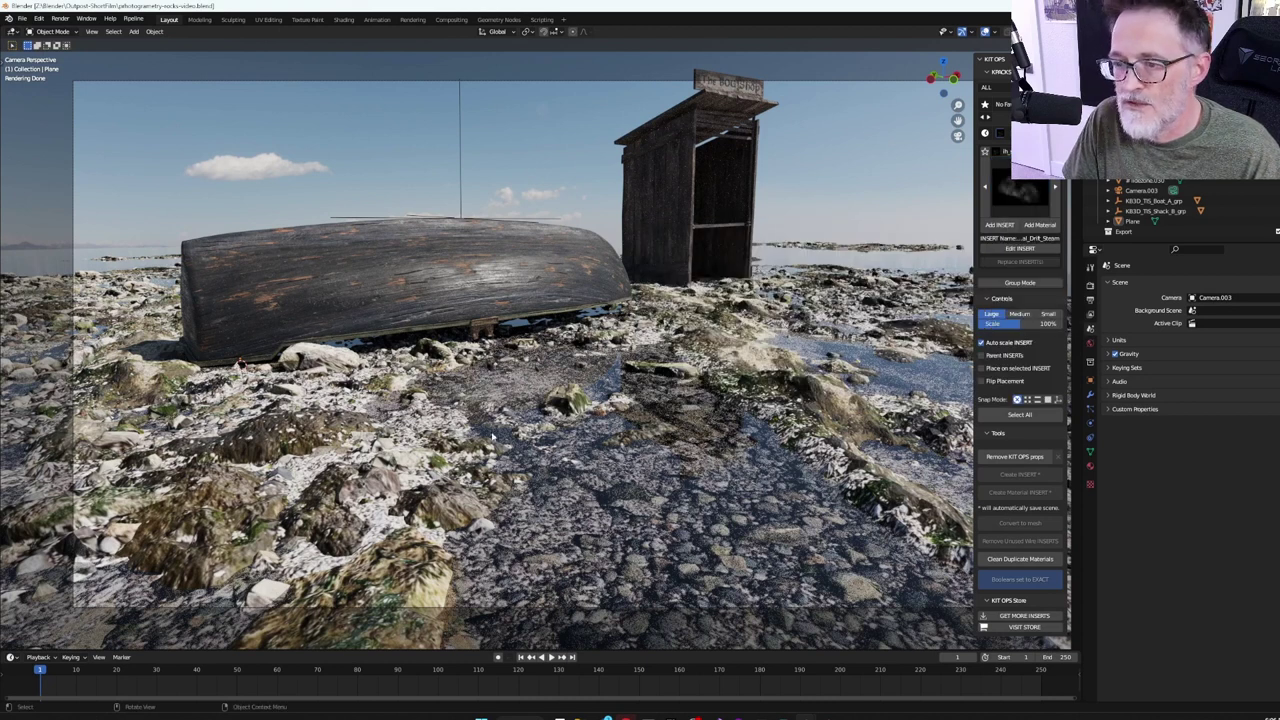
{"action": "left_click", "coordinate": [412, 468]}
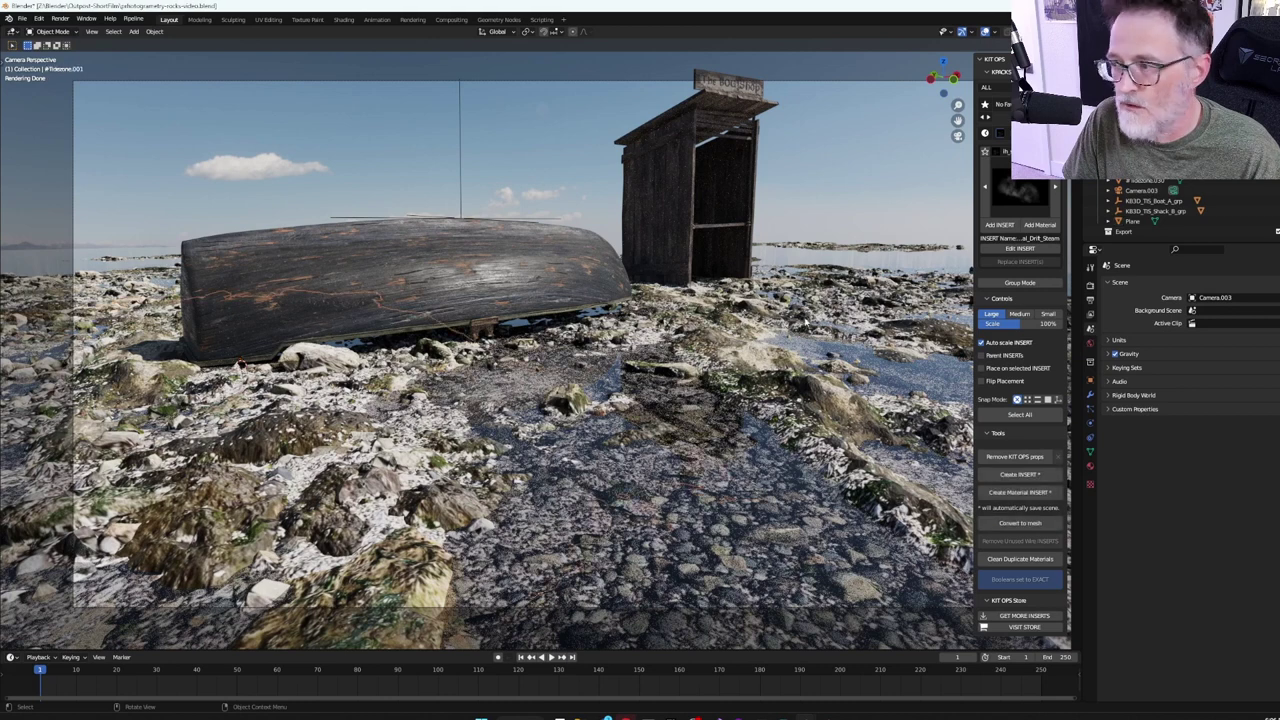
{"action": "left_click", "coordinate": [1003, 228]}
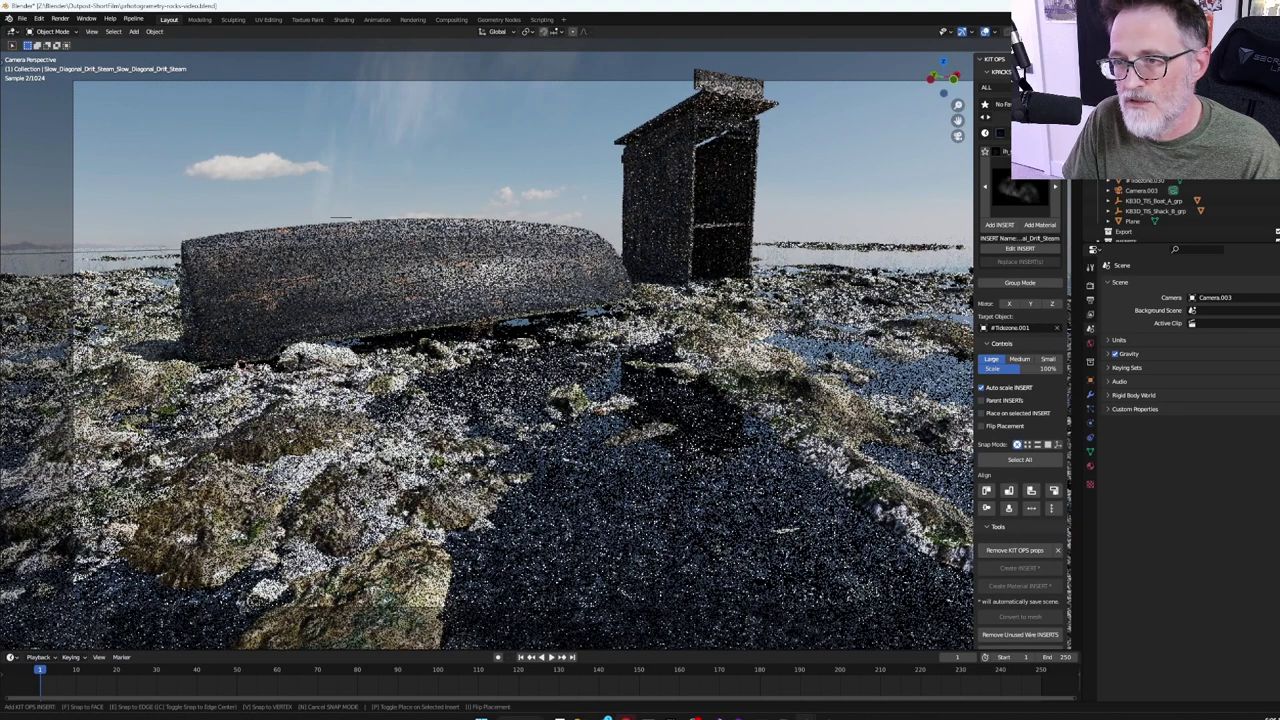
Step: Place the steam plane, rotate it around Z and Y, and adjust its height along Z
{"action": "key", "text": "Escape"}
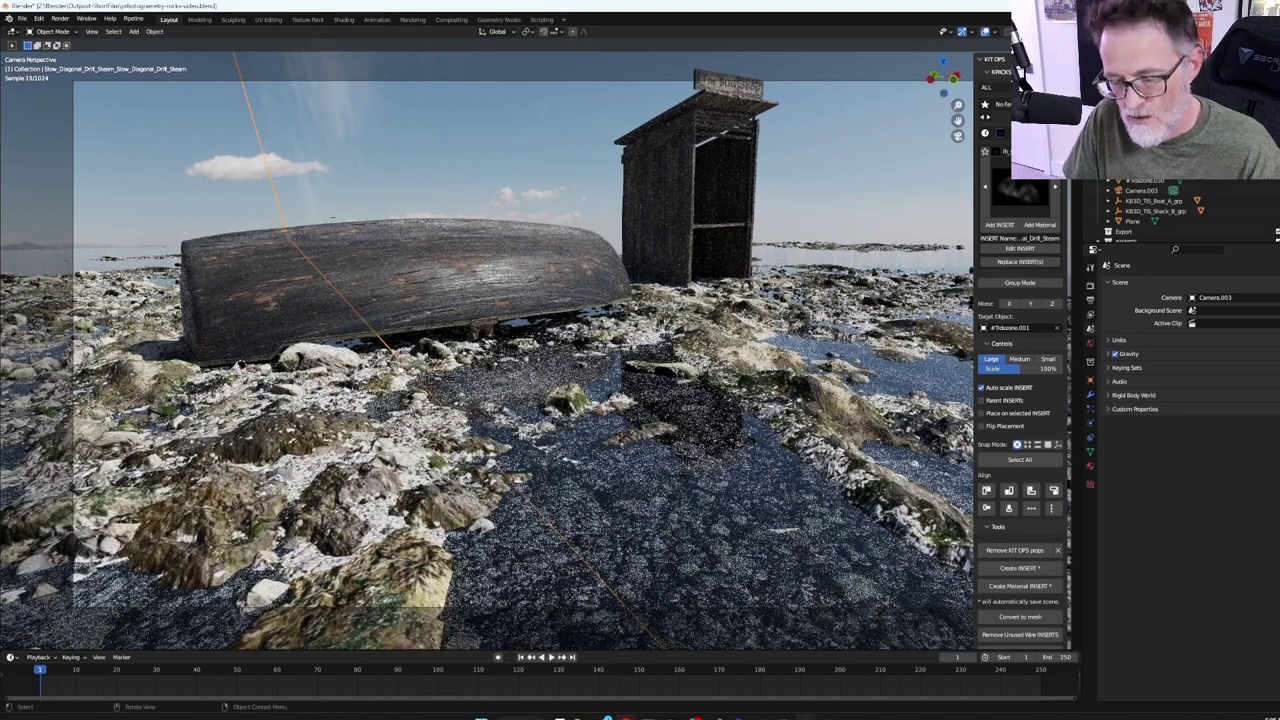
{"action": "key", "text": "r"}
{"action": "key", "text": "z"}
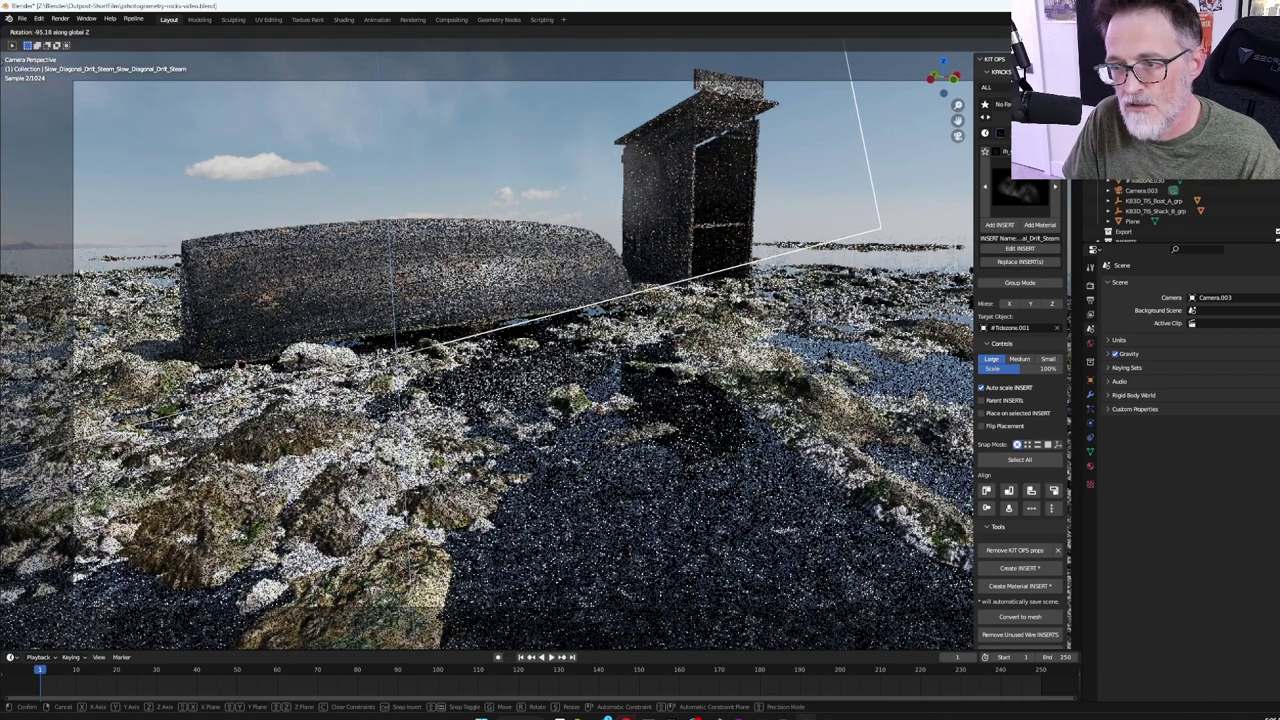
{"action": "key", "text": "y"}
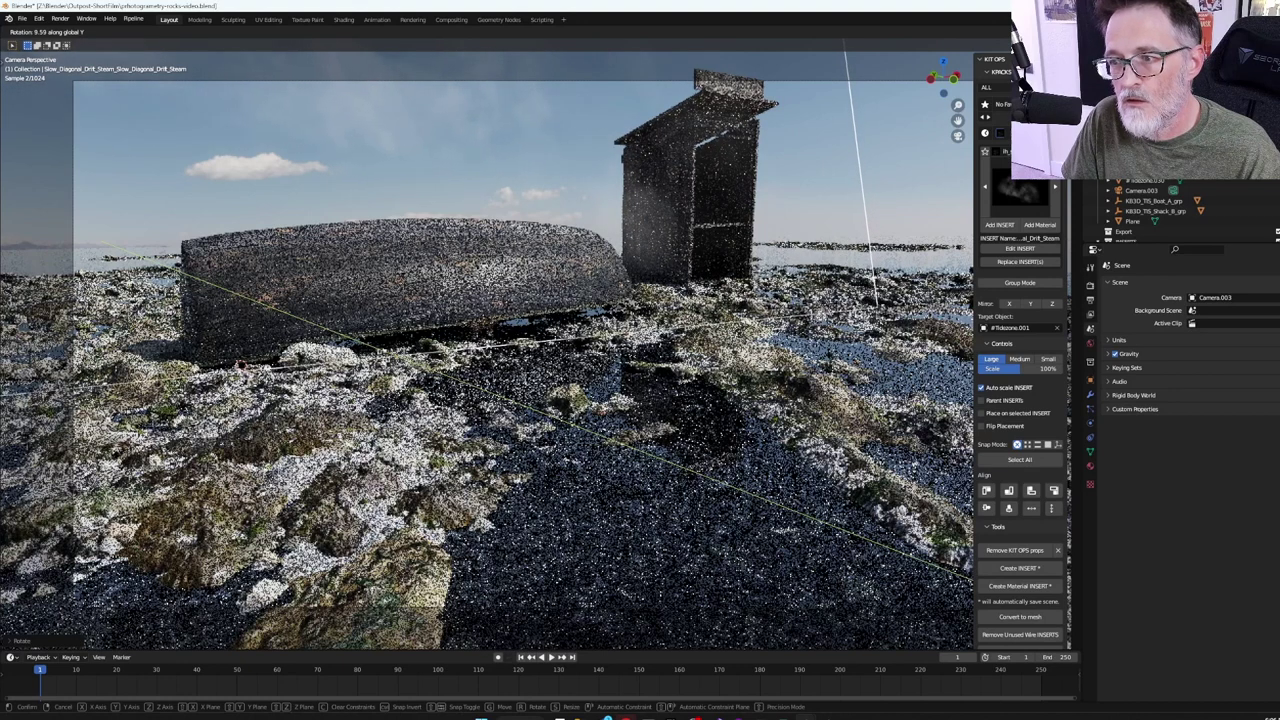
{"action": "left_click", "coordinate": [224, 340]}
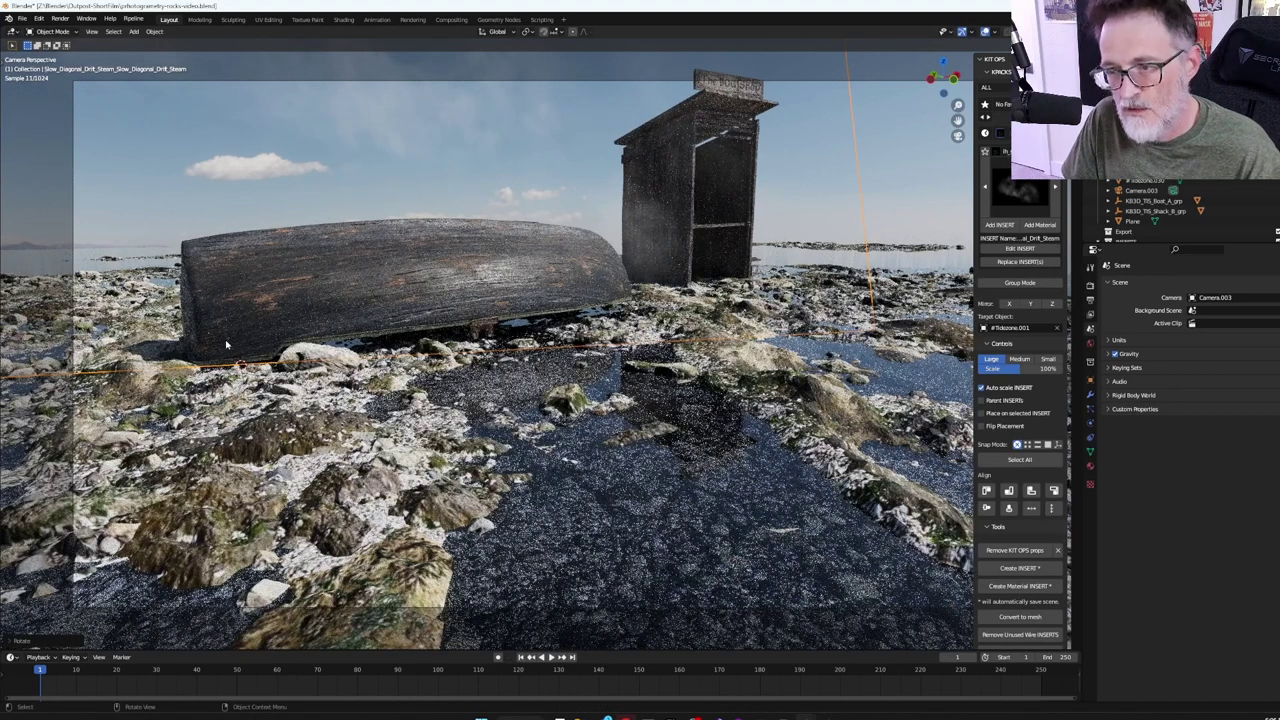
{"action": "key", "text": "g"}
{"action": "key", "text": "z"}
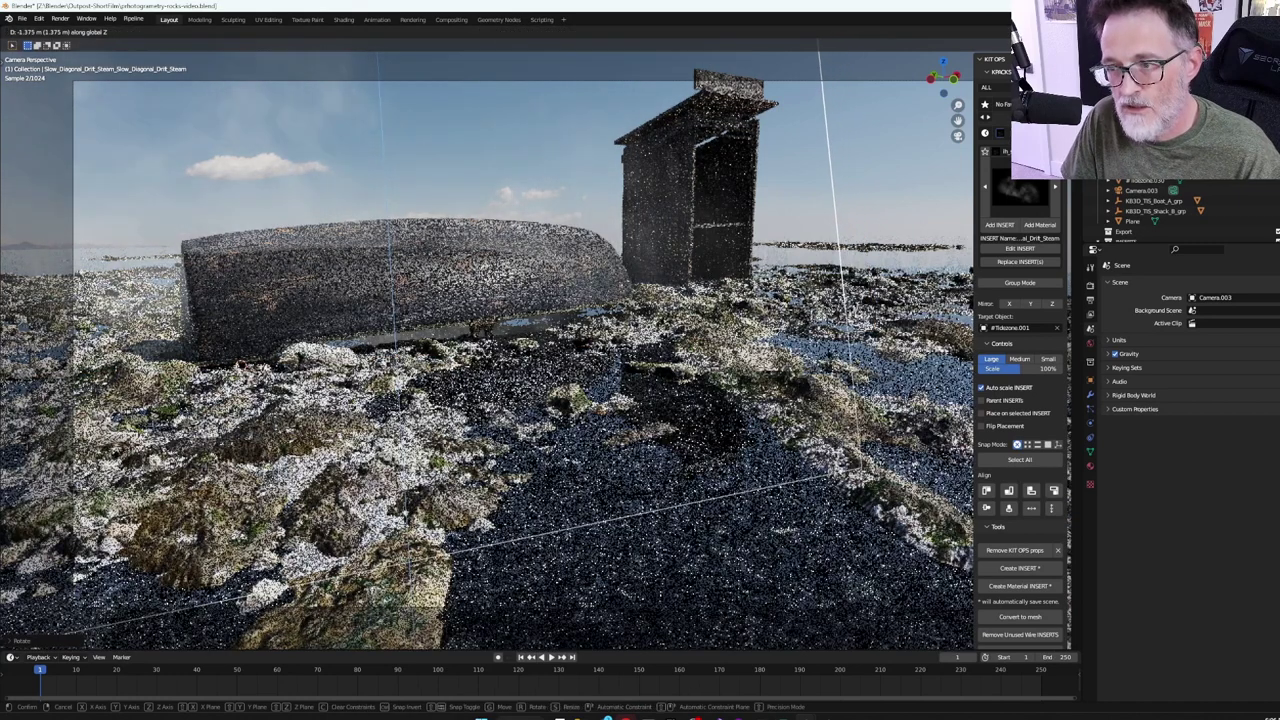
{"action": "left_click", "coordinate": [340, 552]}
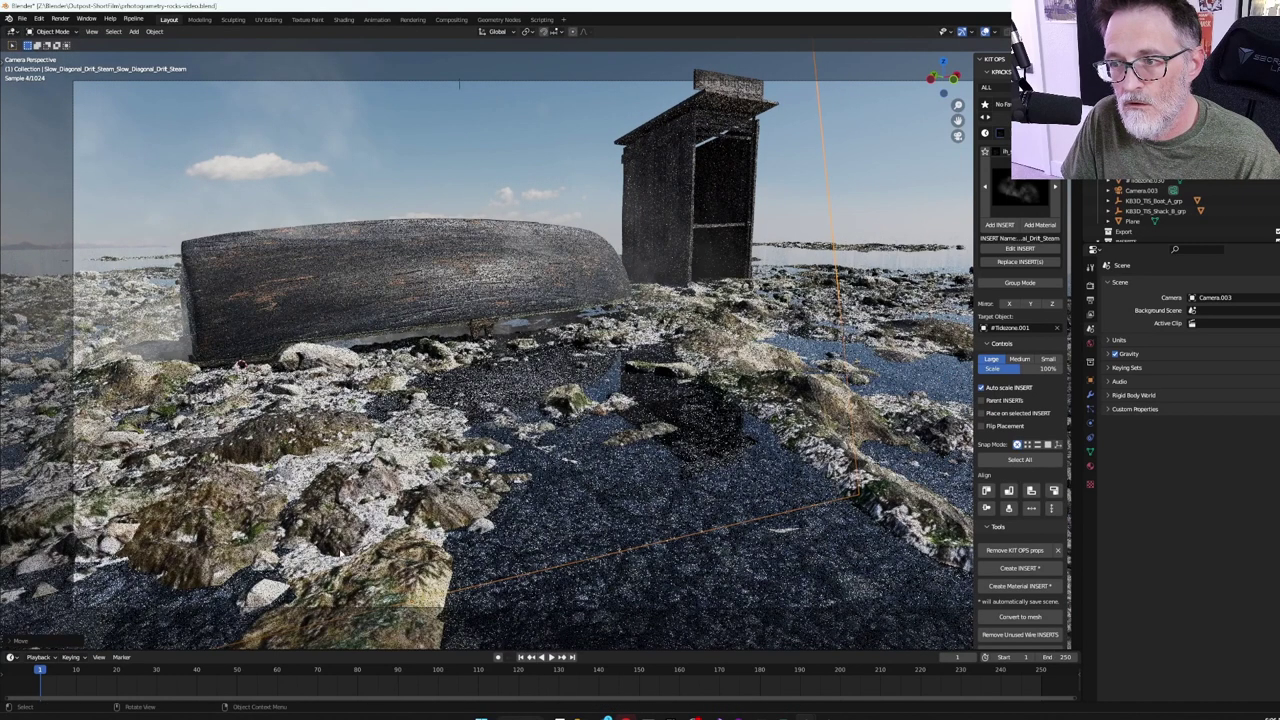
Step: Preview the steam animation, then shift the steam plane about 3.3 m along global Y
{"action": "key", "text": "space"}
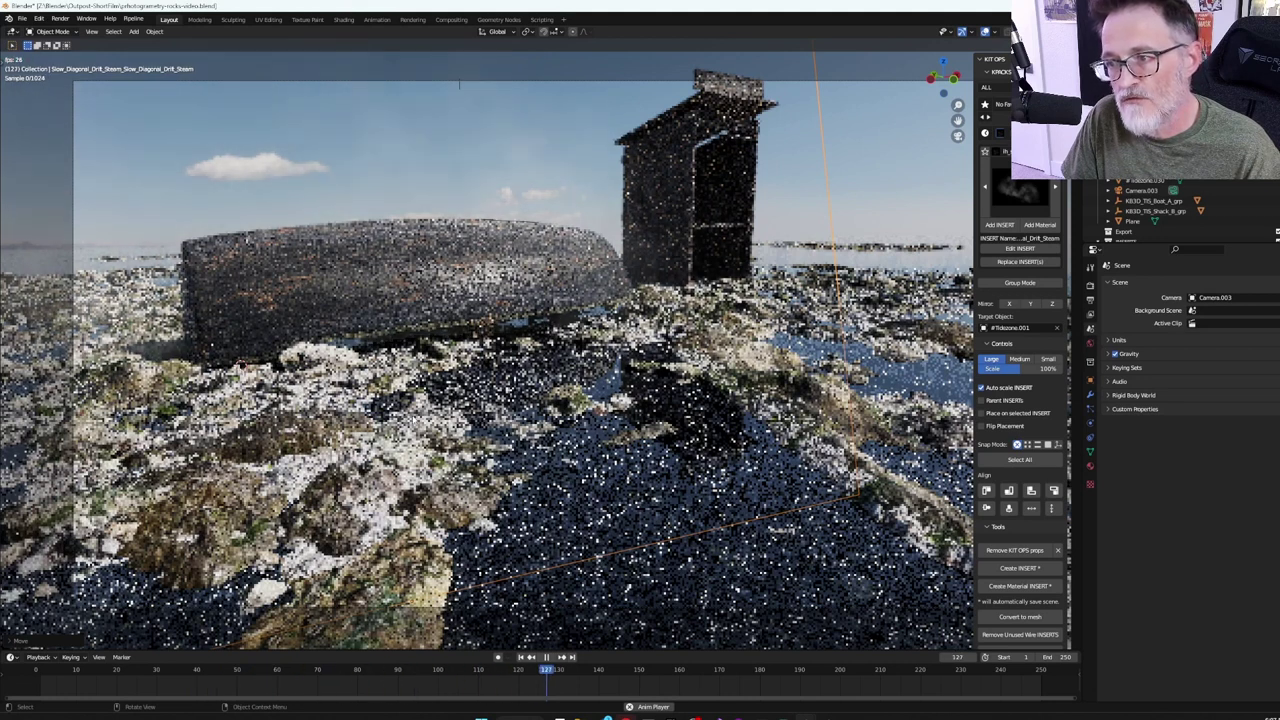
{"action": "left_click", "coordinate": [543, 655]}
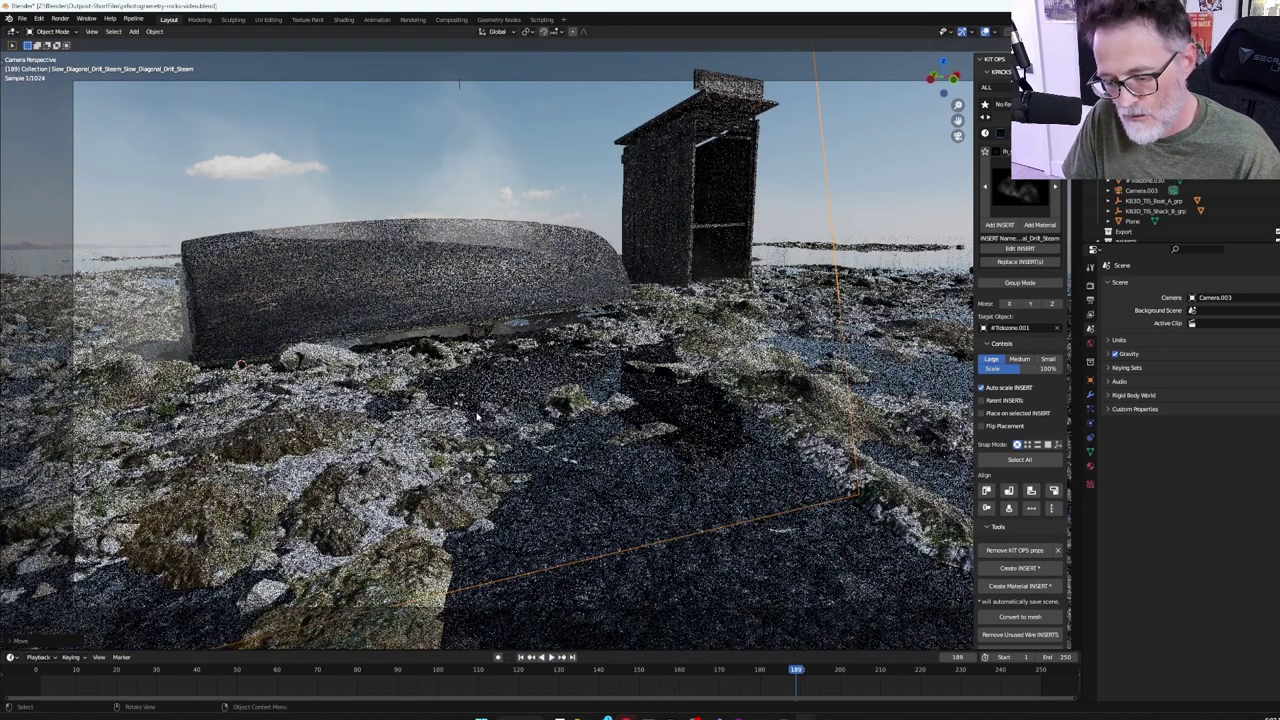
{"action": "key", "text": "g"}
{"action": "key", "text": "y"}
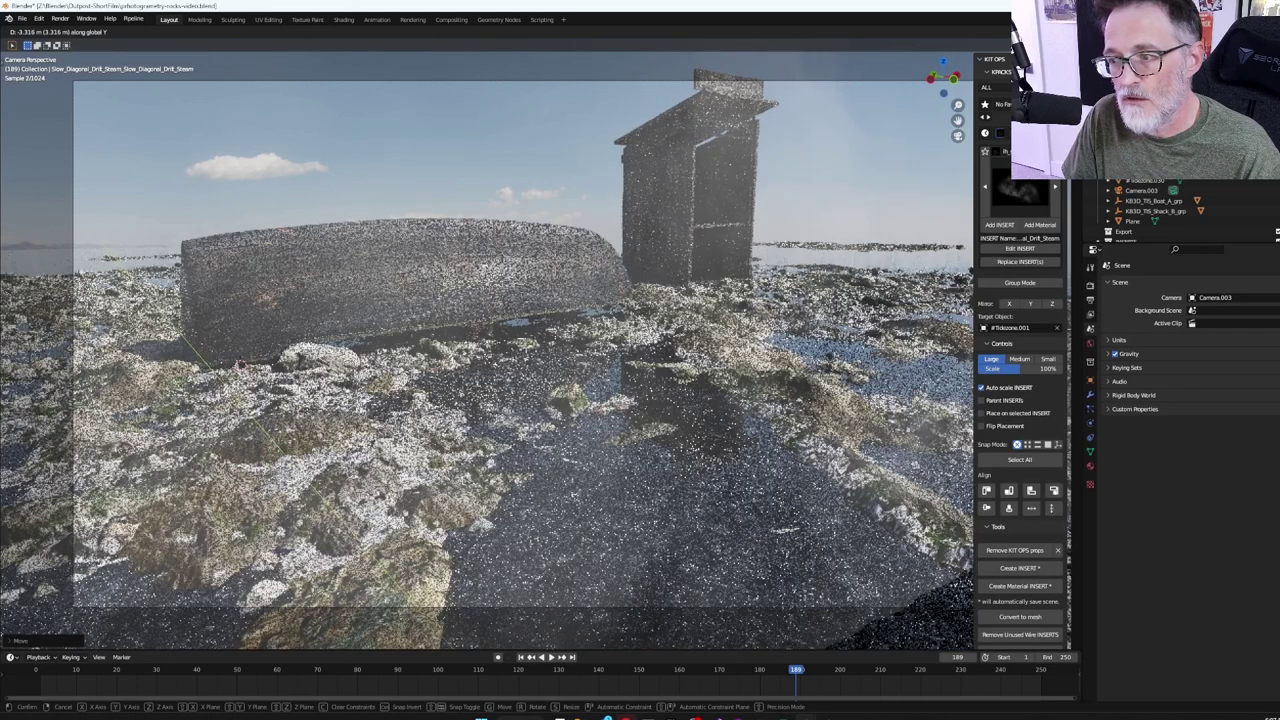
{"action": "left_click", "coordinate": [128, 272]}
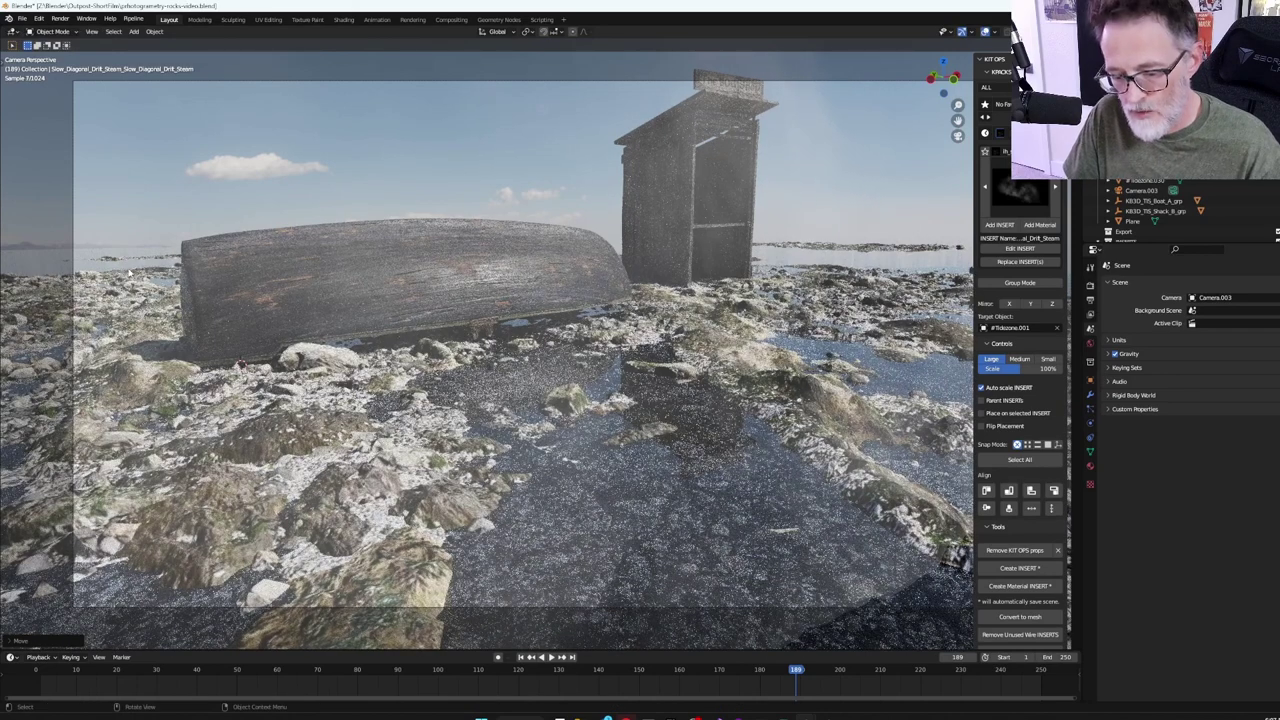
Step: Duplicate the steam plane along Y and shrink the copy to about 0.81 scale
{"action": "key", "text": "shift+d"}
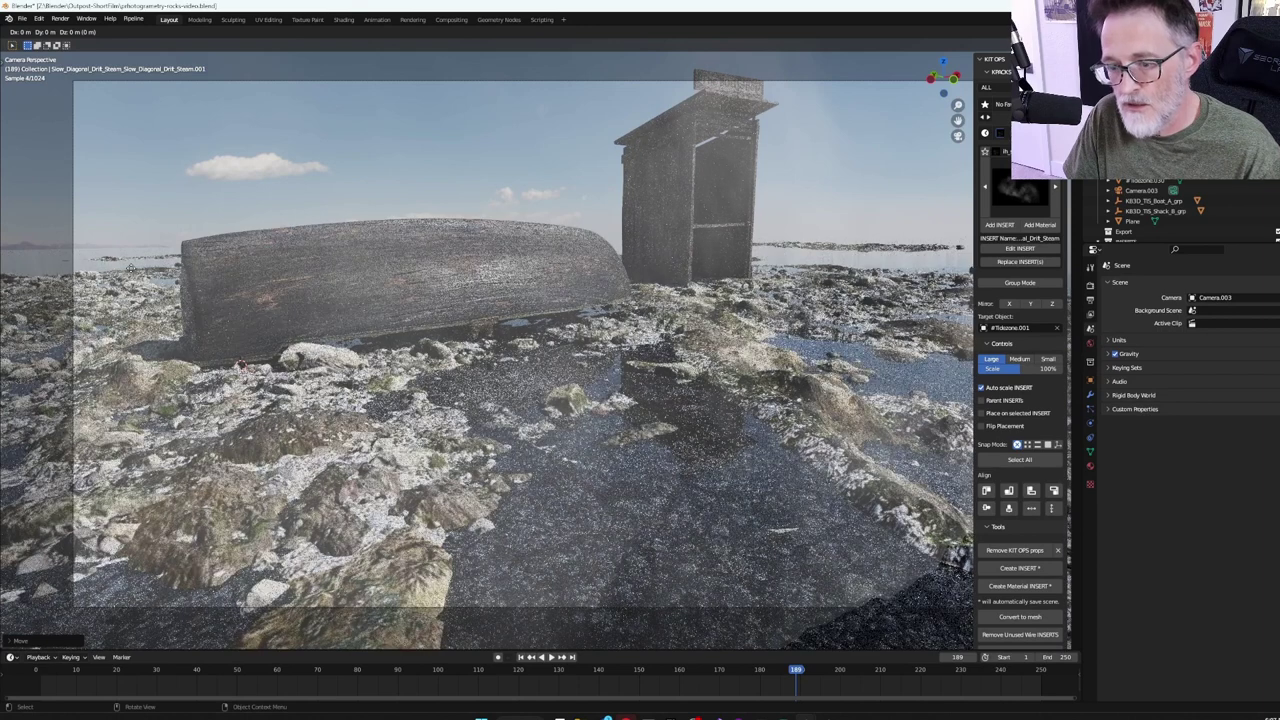
{"action": "key", "text": "y"}
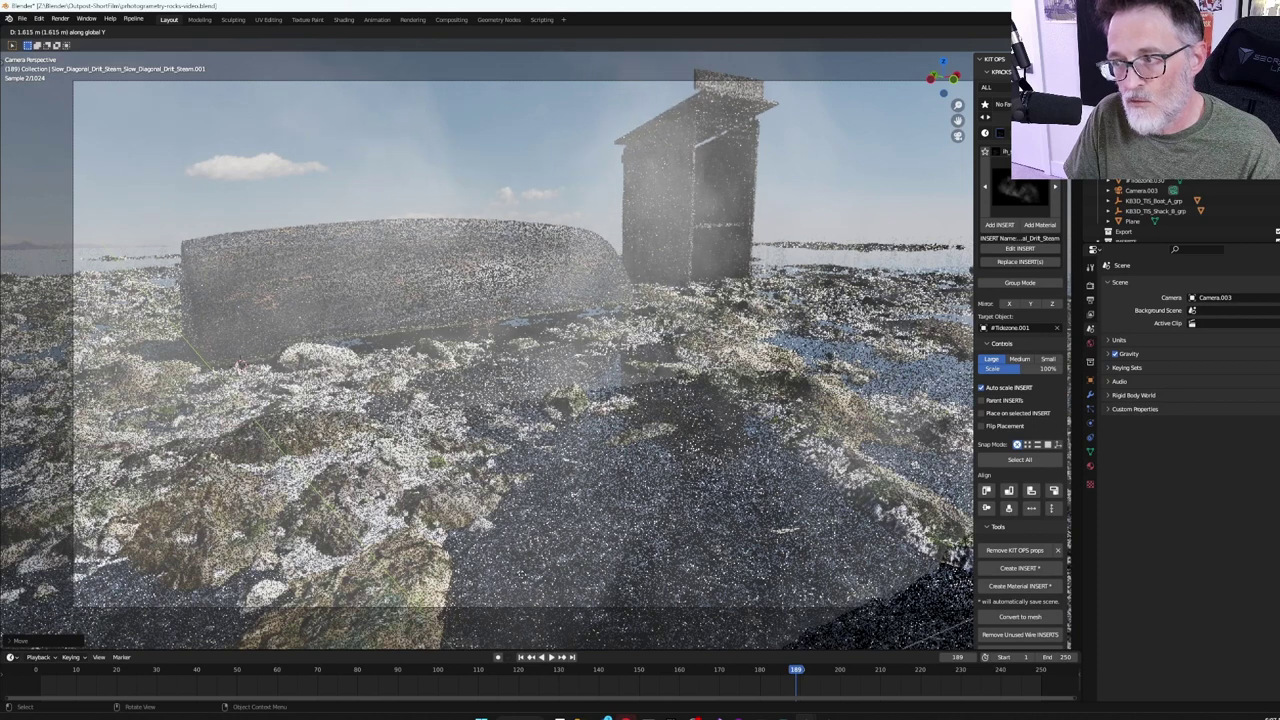
{"action": "key", "text": "alt+d"}
{"action": "key", "text": "s"}
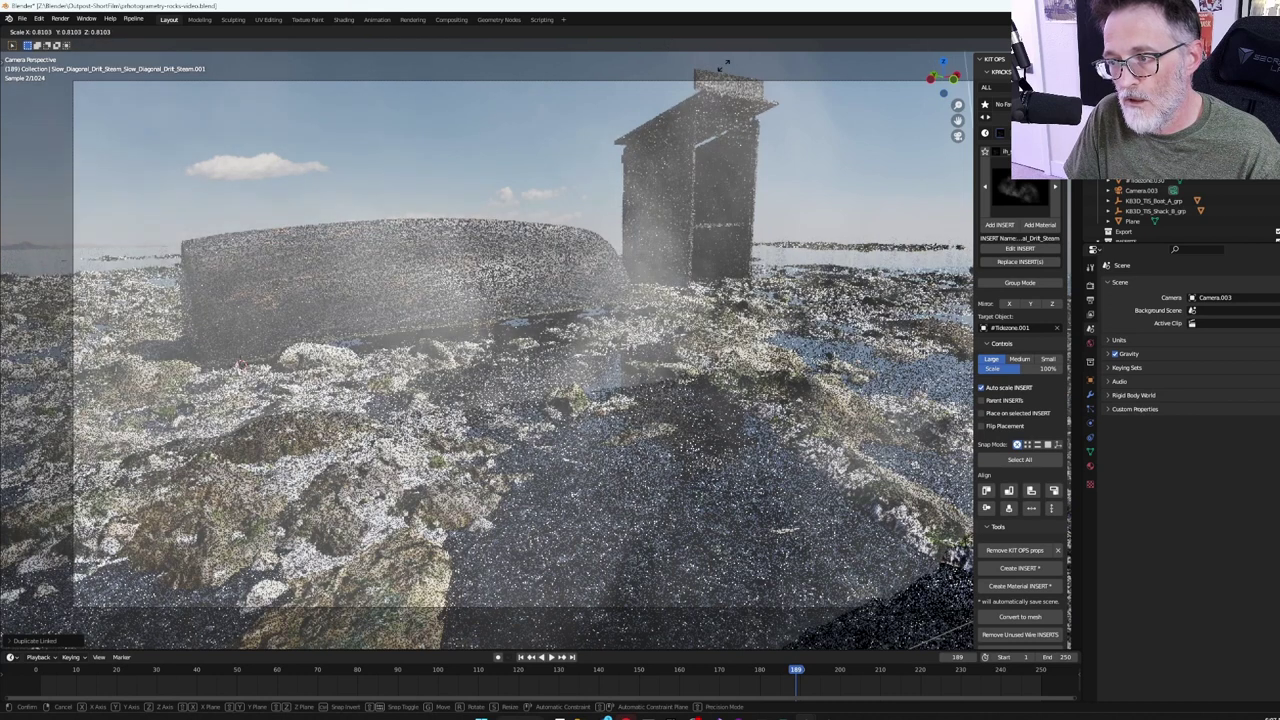
{"action": "left_click", "coordinate": [840, 88]}
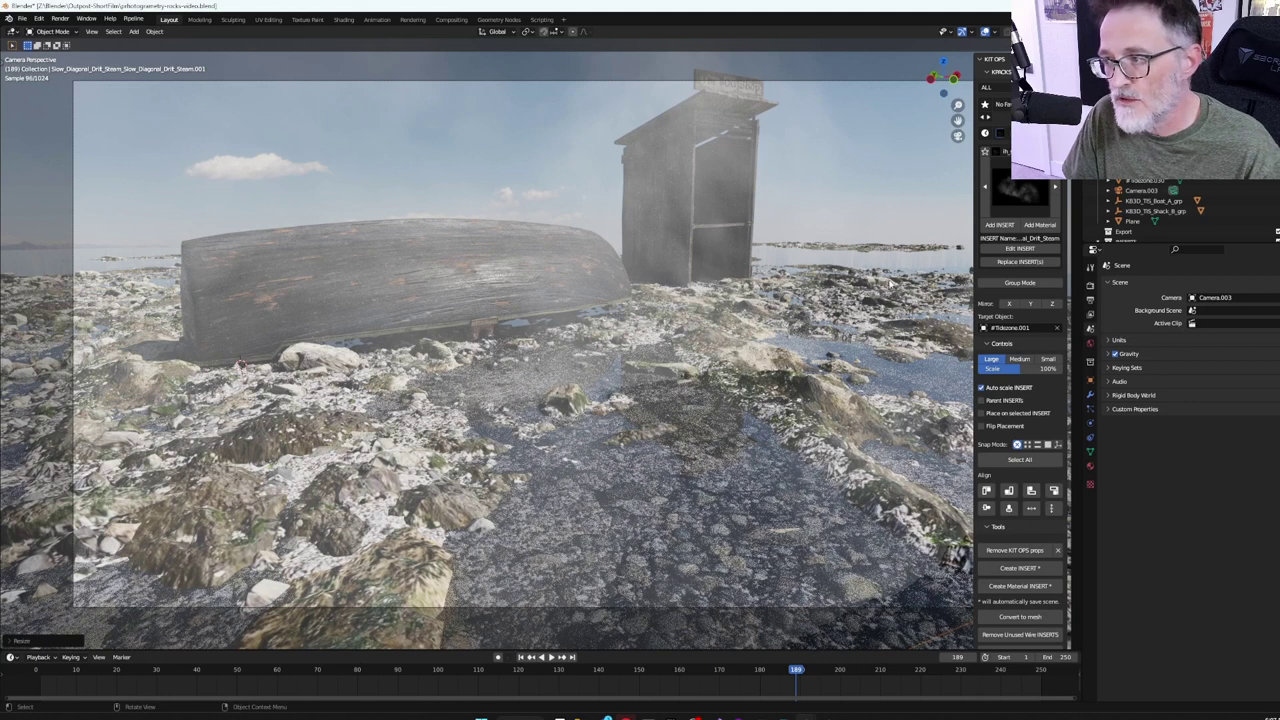
Step: Lower the World background strength to 0.8, select the original steam plane, and save the file
{"action": "left_click", "coordinate": [1090, 343]}
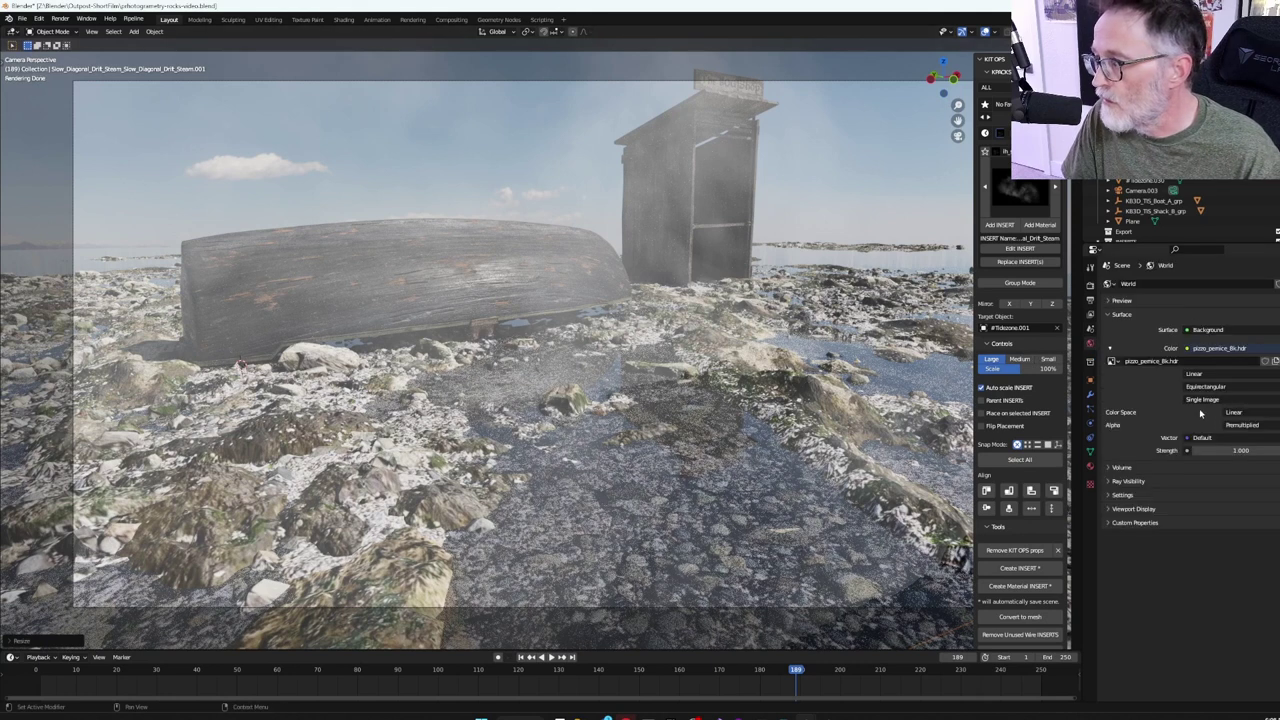
{"action": "left_click", "coordinate": [1238, 452]}
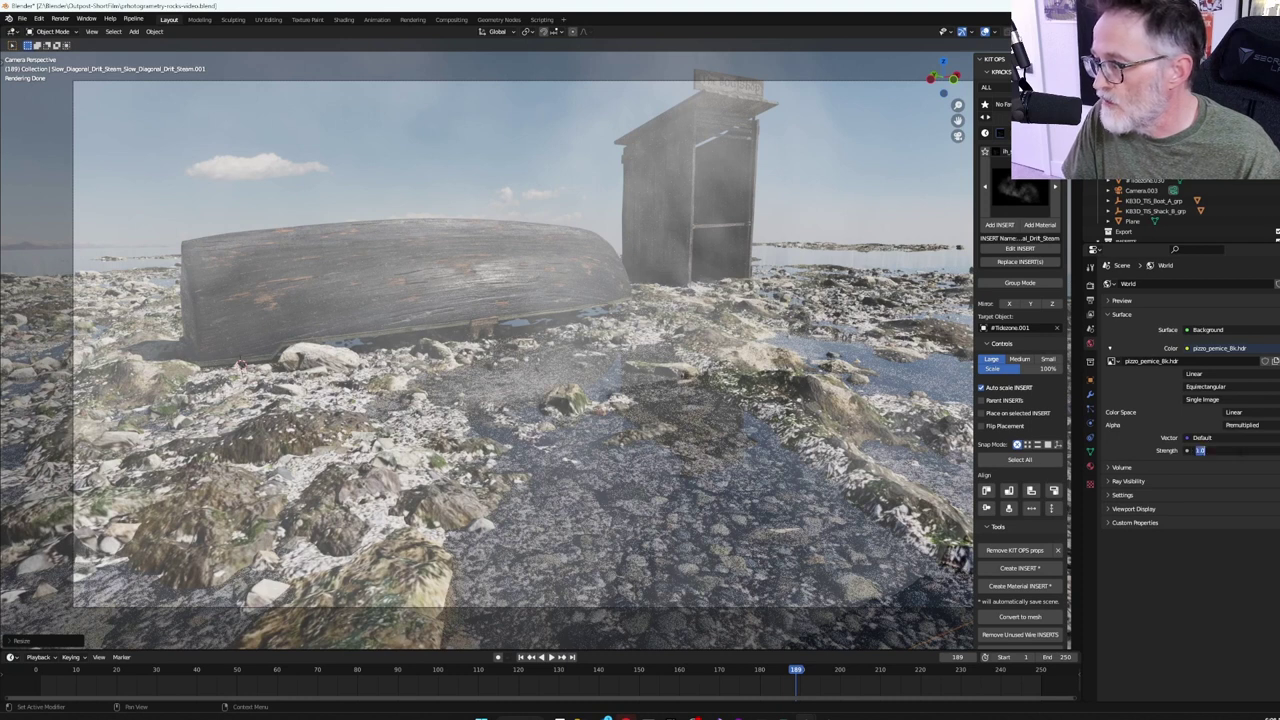
{"action": "type", "text": "0.8"}
{"action": "key", "text": "Return"}
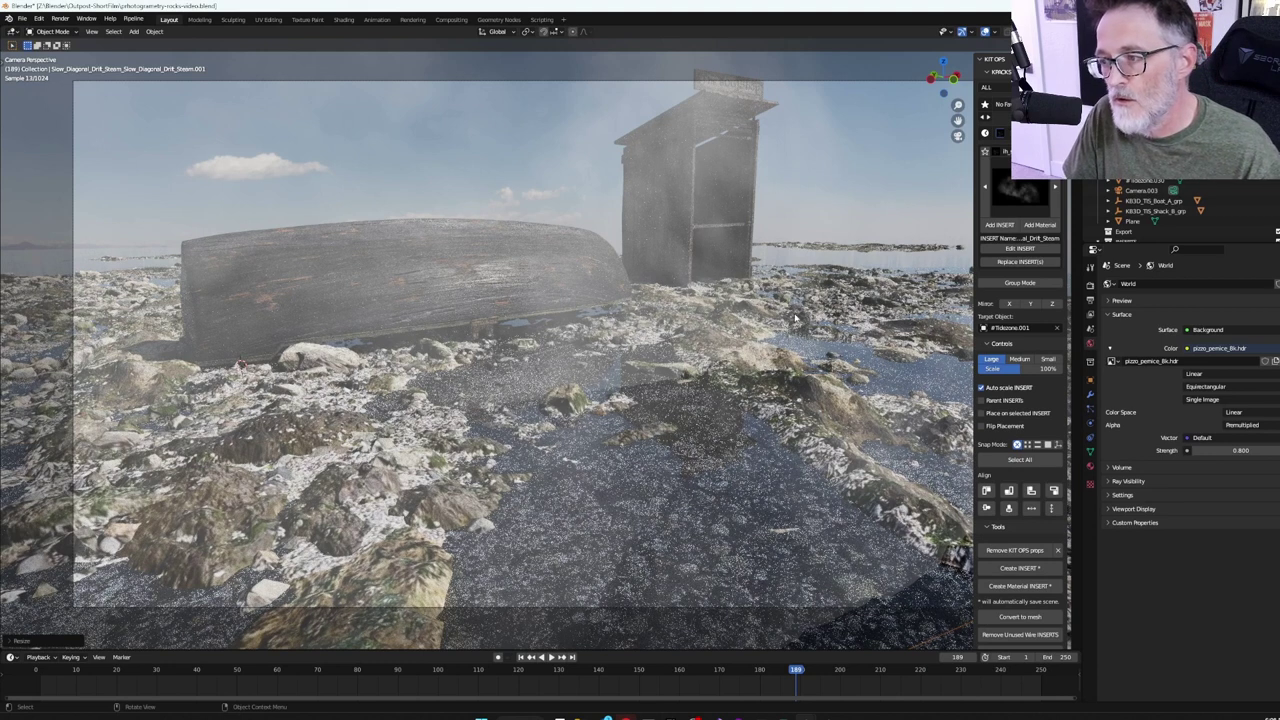
{"action": "left_click", "coordinate": [718, 365]}
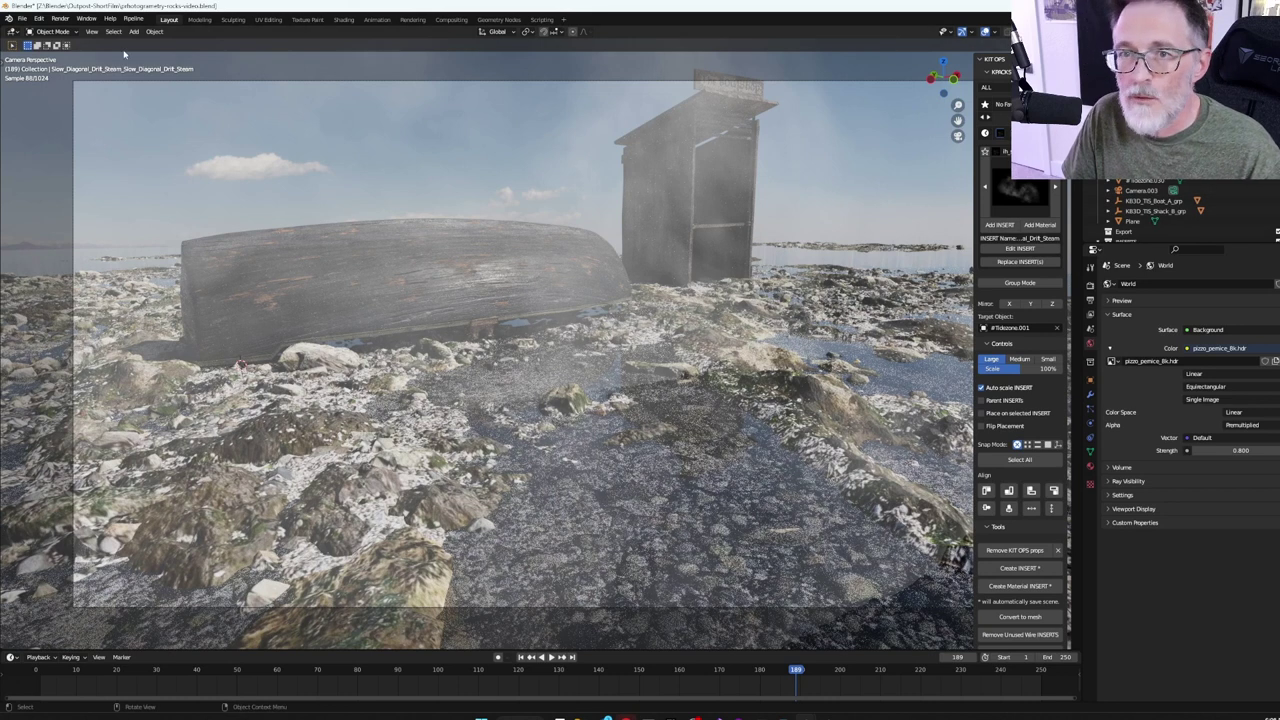
{"action": "key", "text": "ctrl+s"}
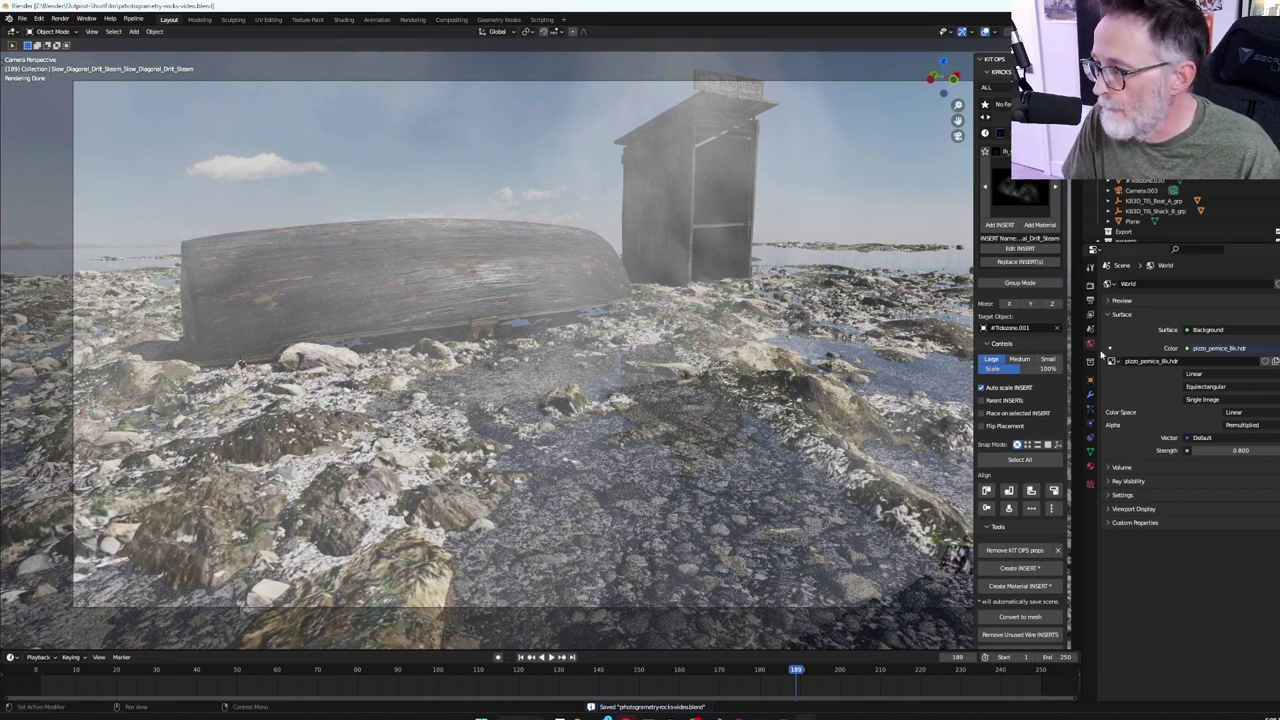
Step: Set Cycles render max samples to 1024 and noise threshold to 0.1, then save the file
{"action": "left_click", "coordinate": [1090, 285]}
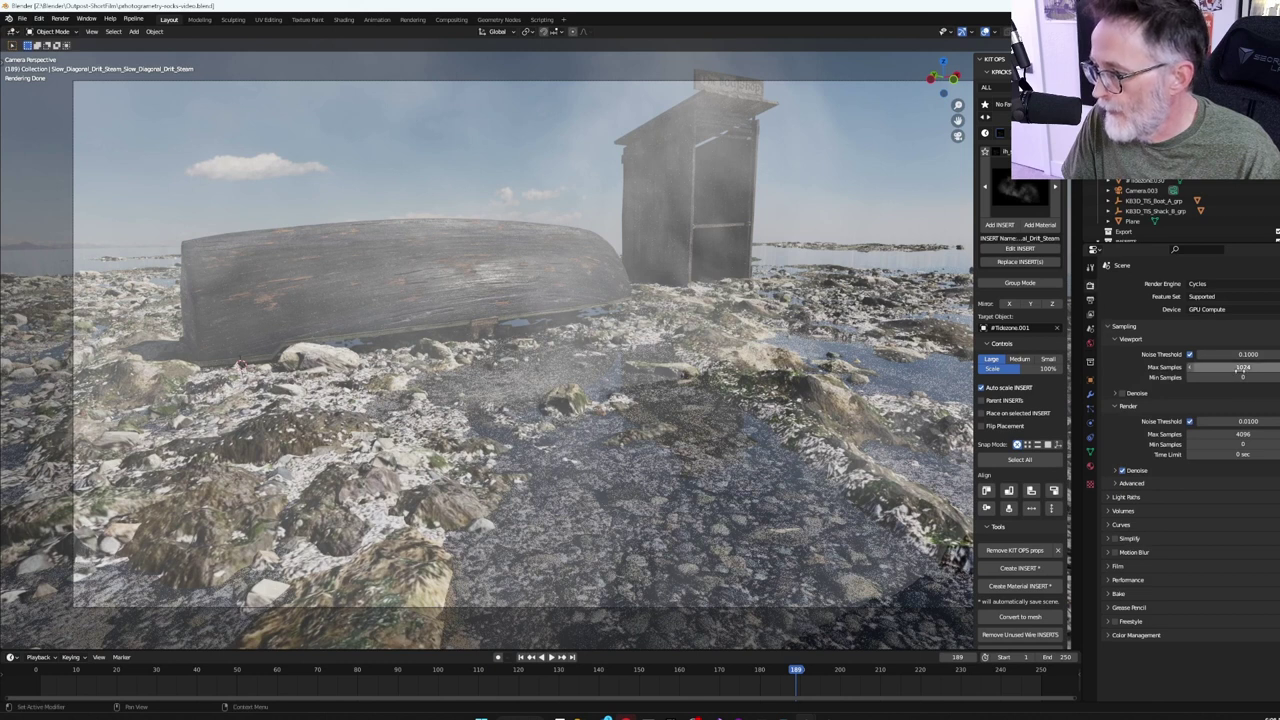
{"action": "double_click", "coordinate": [1240, 434]}
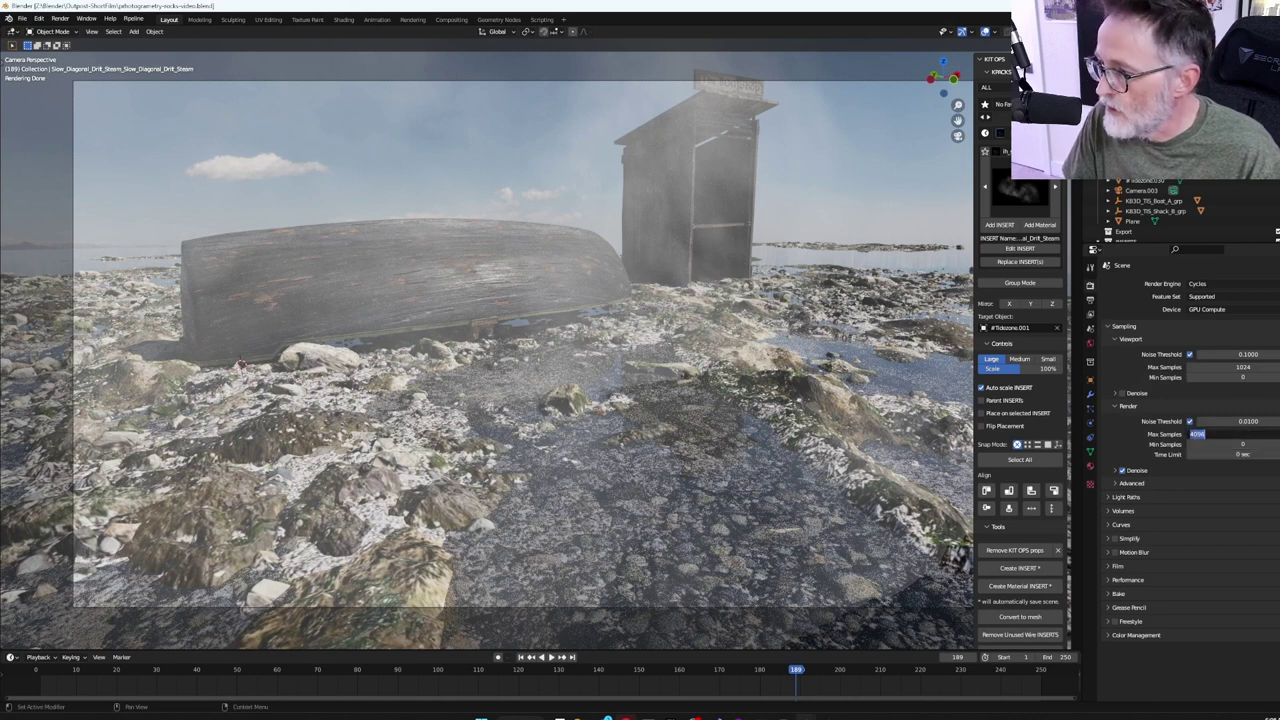
{"action": "type", "text": "1024"}
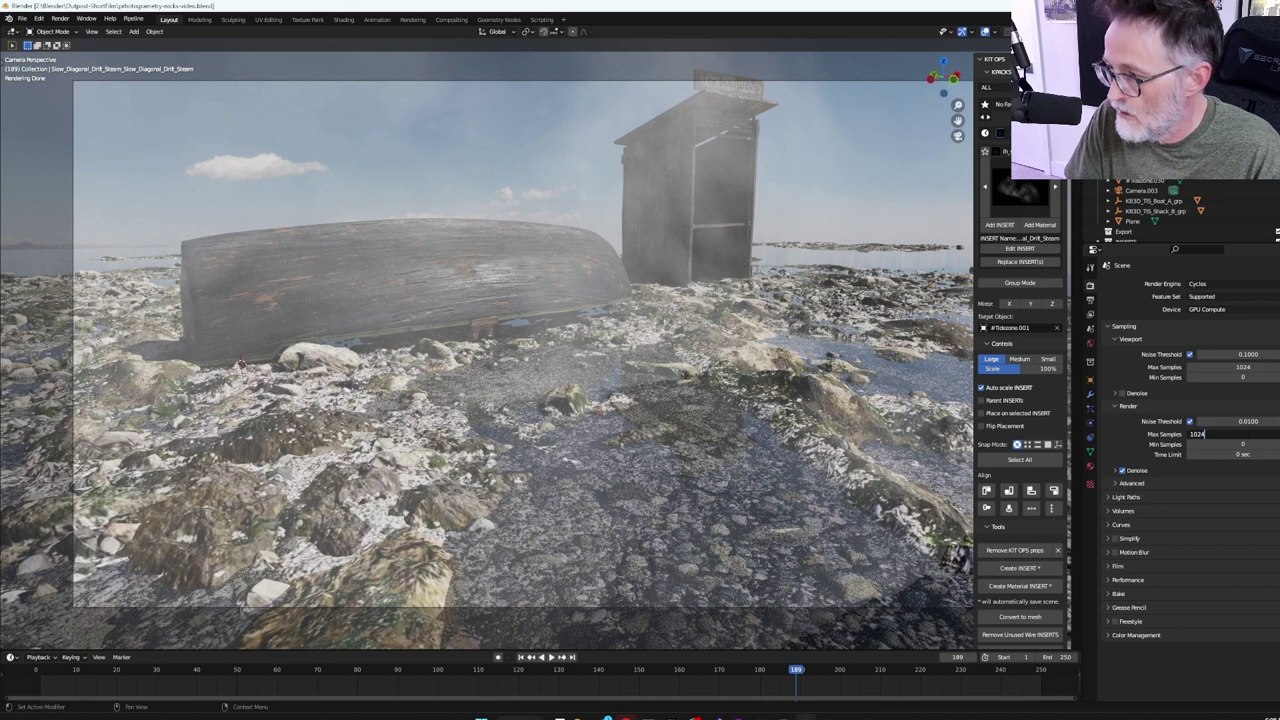
{"action": "key", "text": "Return"}
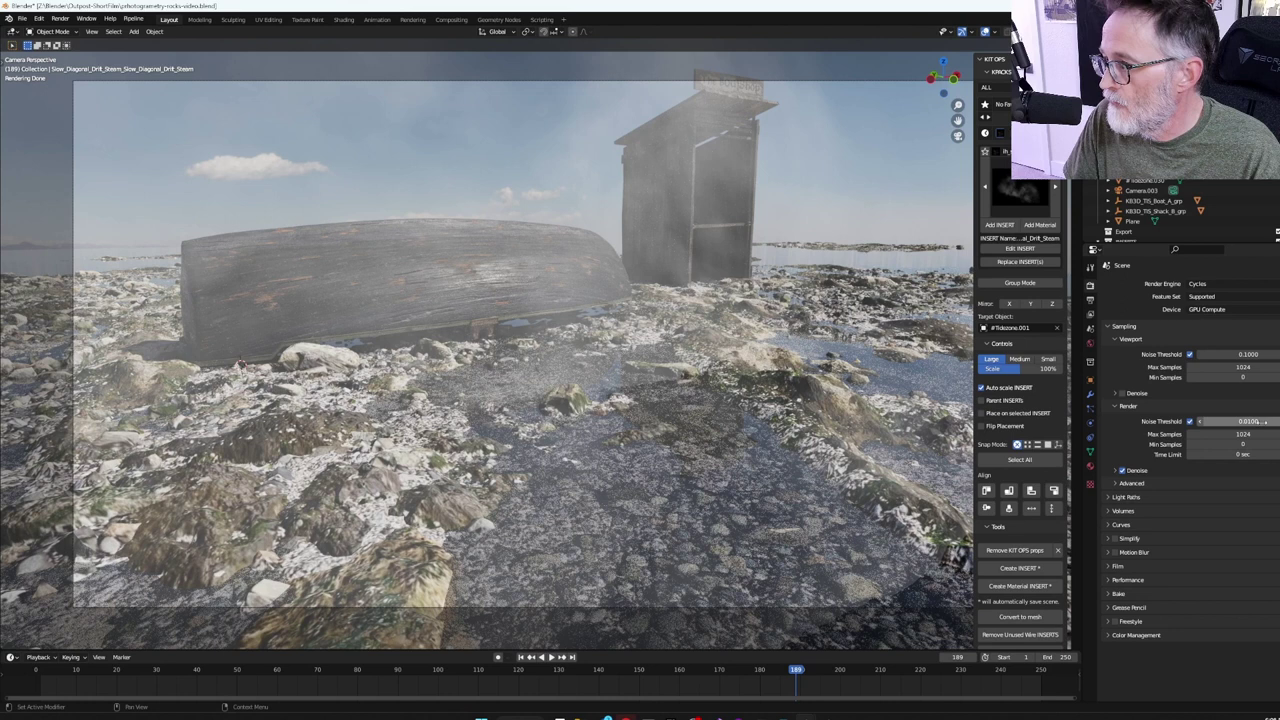
{"action": "double_click", "coordinate": [1248, 421]}
{"action": "type", "text": "0.1"}
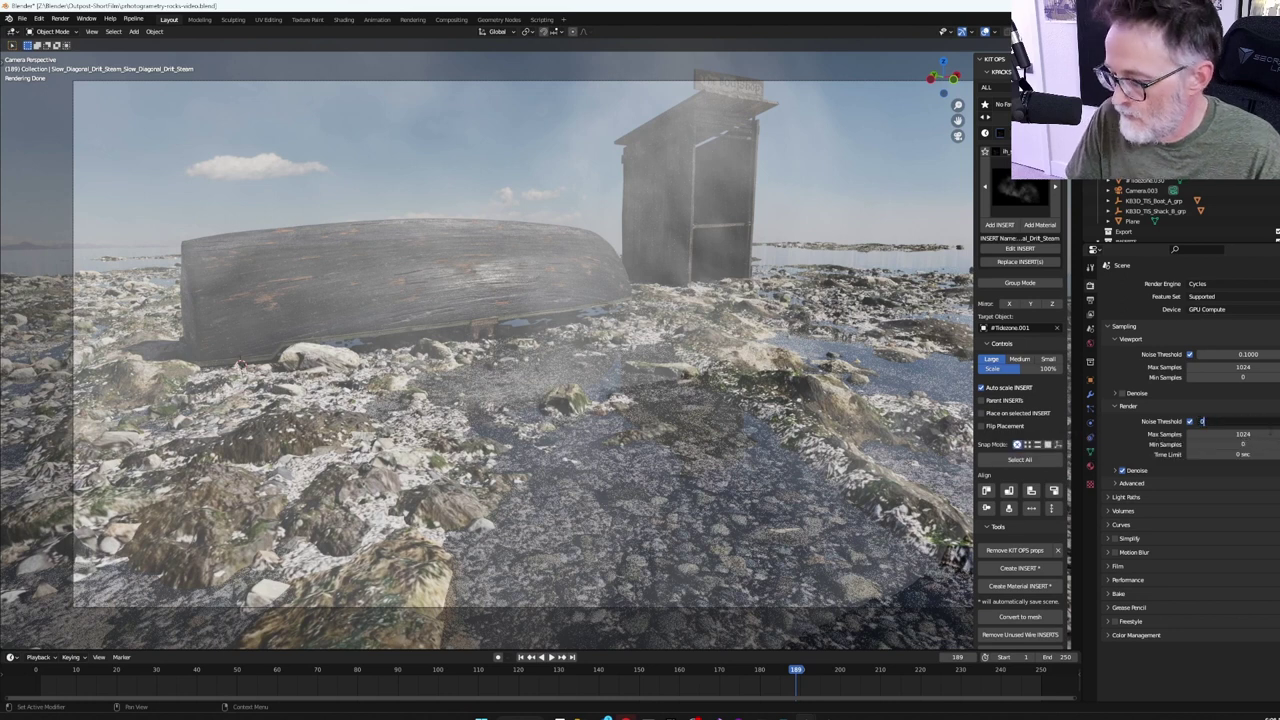
{"action": "key", "text": "Return"}
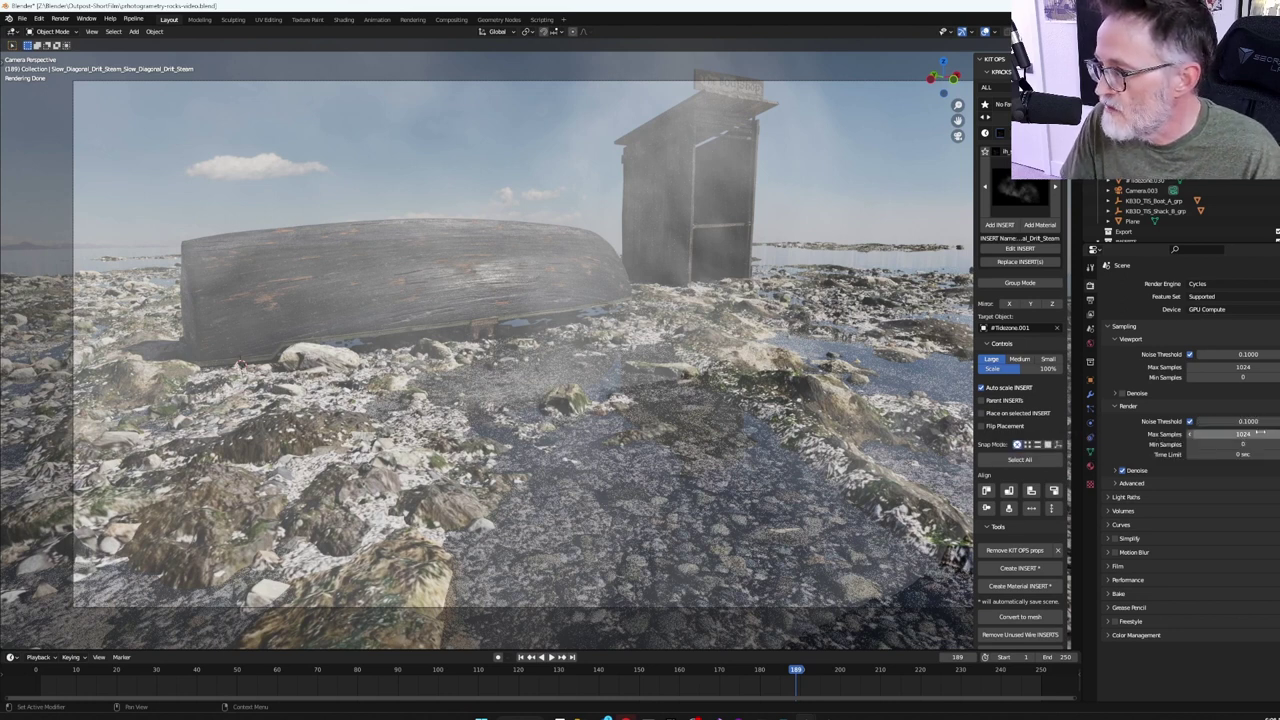
{"action": "left_click", "coordinate": [1226, 405]}
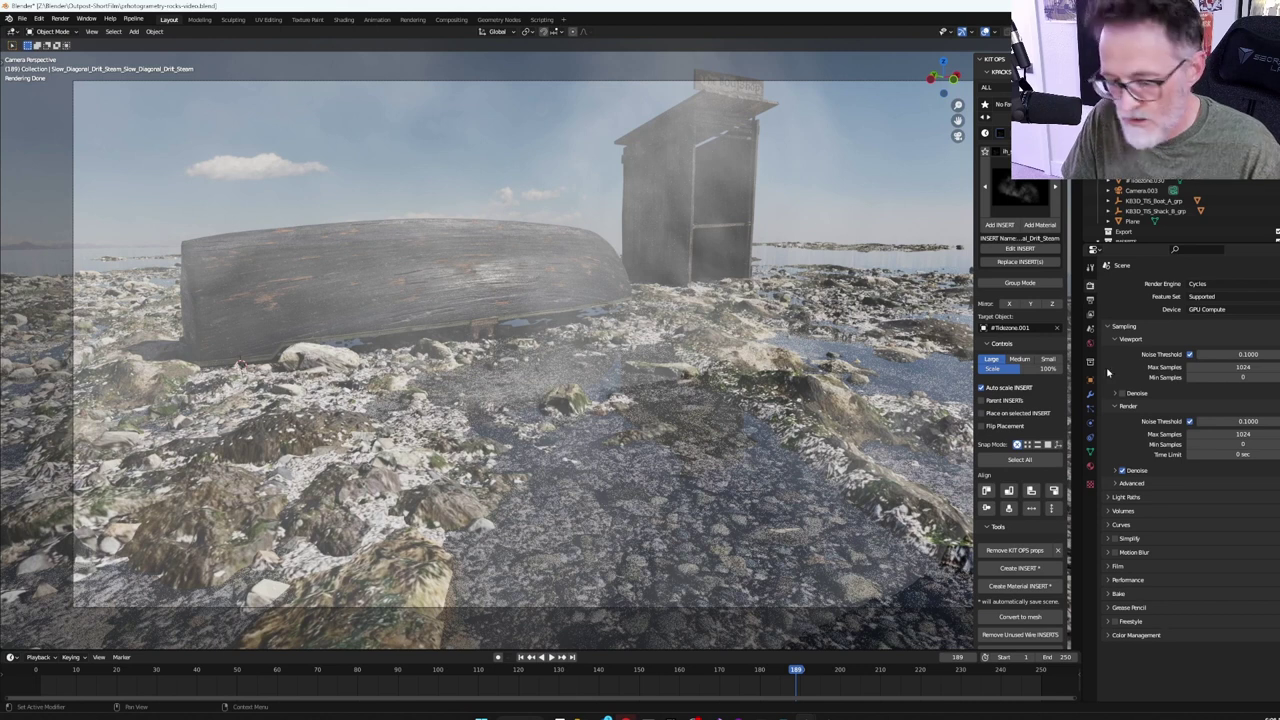
{"action": "key", "text": "ctrl+s"}
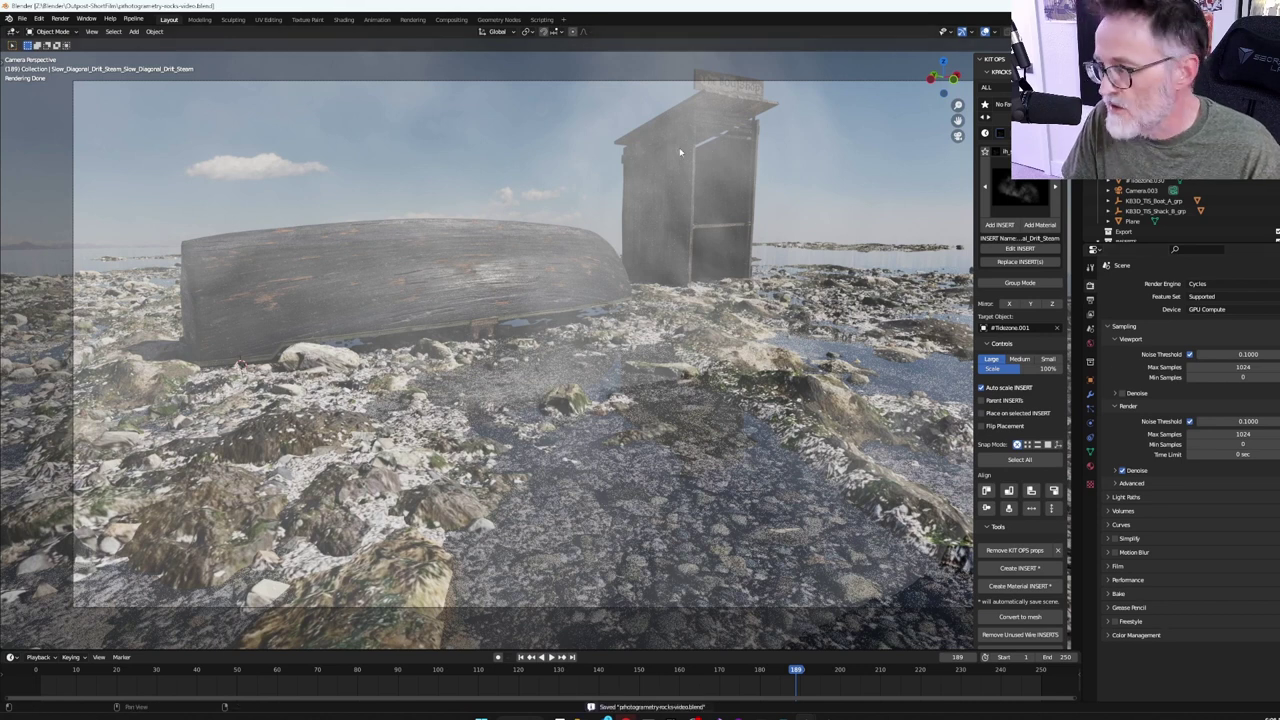
{"action": "left_click", "coordinate": [60, 19]}
Step: Render the current frame, stop it early at 160 samples, and reposition the floating render window
{"action": "left_click", "coordinate": [76, 35]}
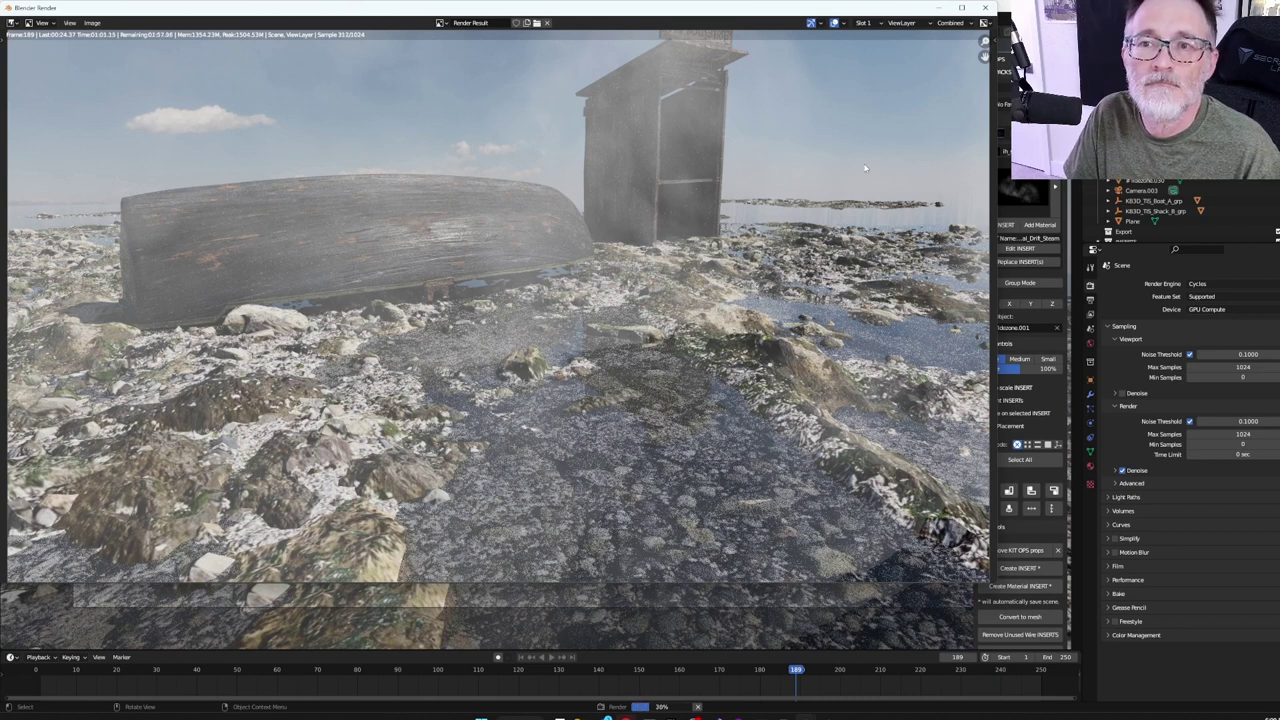
{"action": "key", "text": "Escape"}
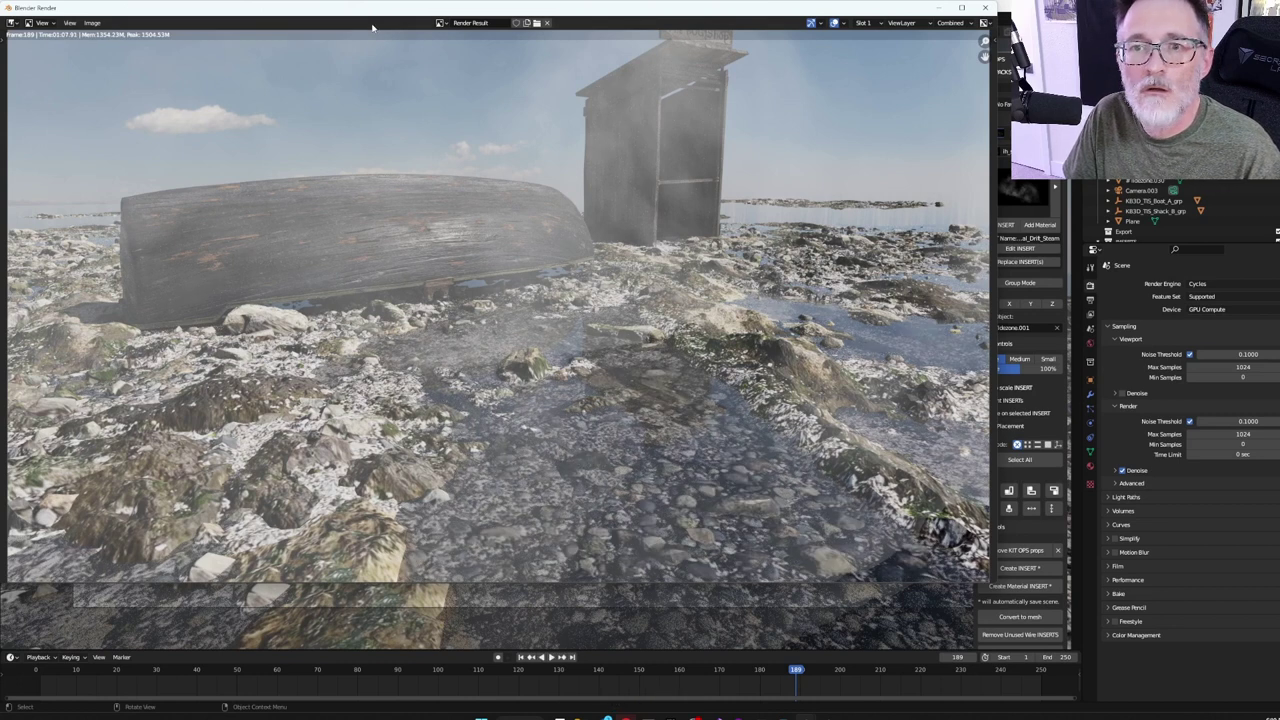
{"action": "left_click_drag", "start_coordinate": [440, 24], "coordinate": [492, 55]}
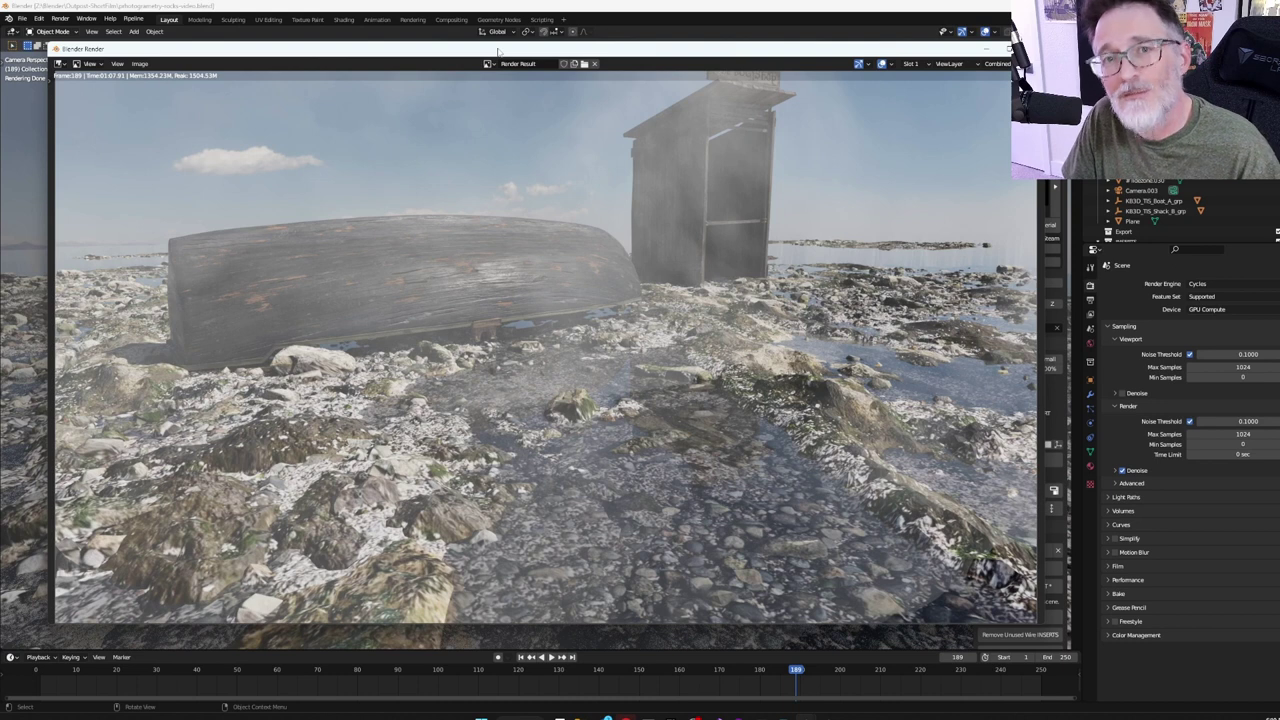
{"action": "left_click_drag", "start_coordinate": [498, 50], "coordinate": [766, 8]}
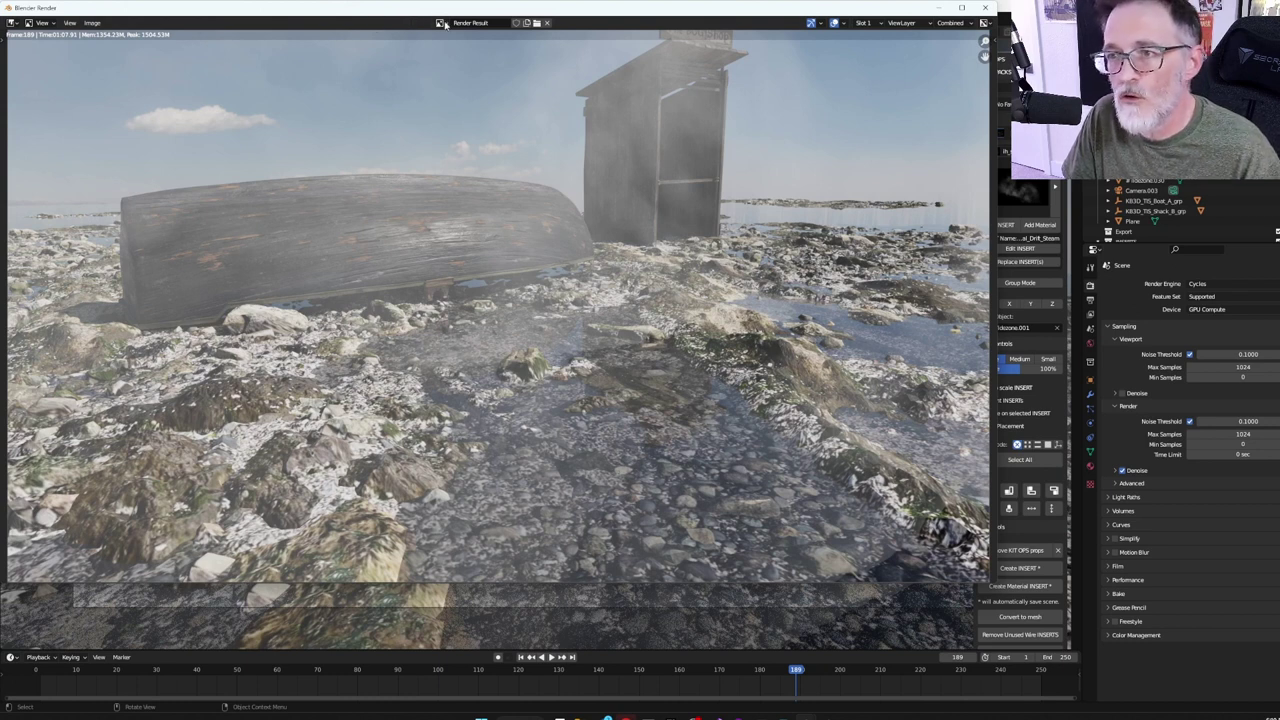
{"action": "left_click_drag", "start_coordinate": [436, 16], "coordinate": [490, 53]}
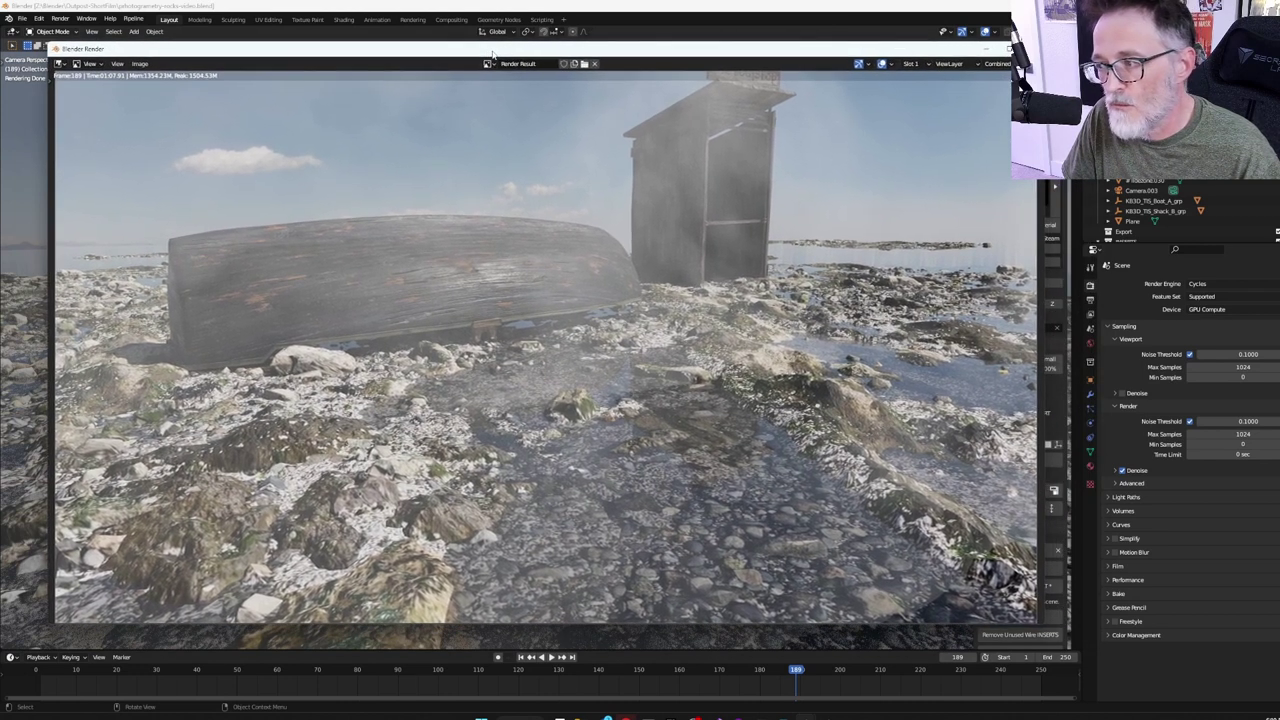